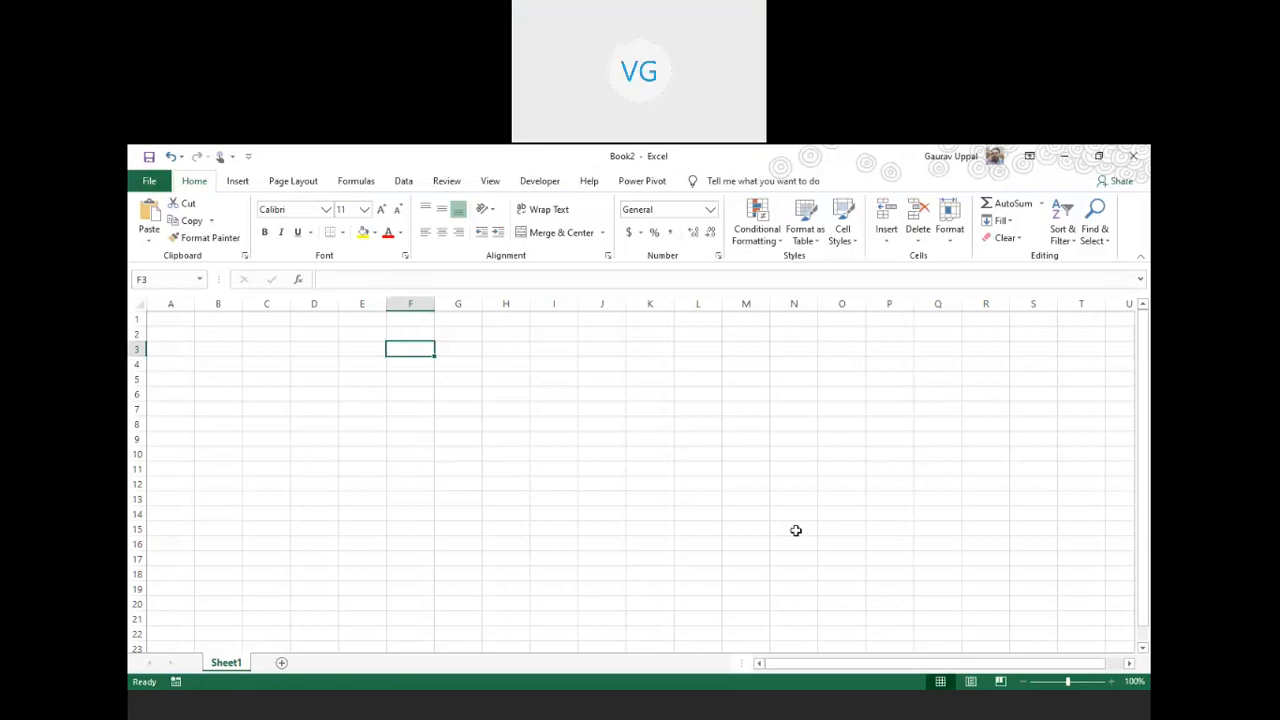
# - Enter the amount 20000 in cell F3
pyautogui.write('20000')
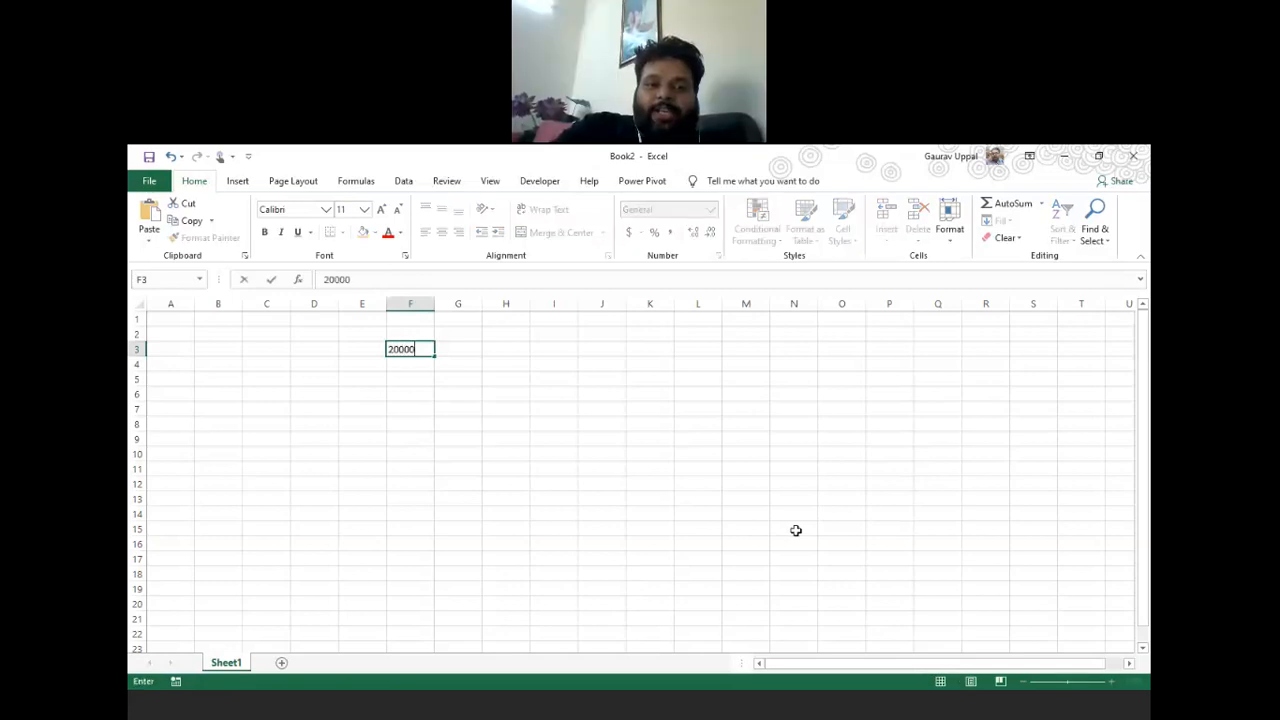
pyautogui.press('Tab')
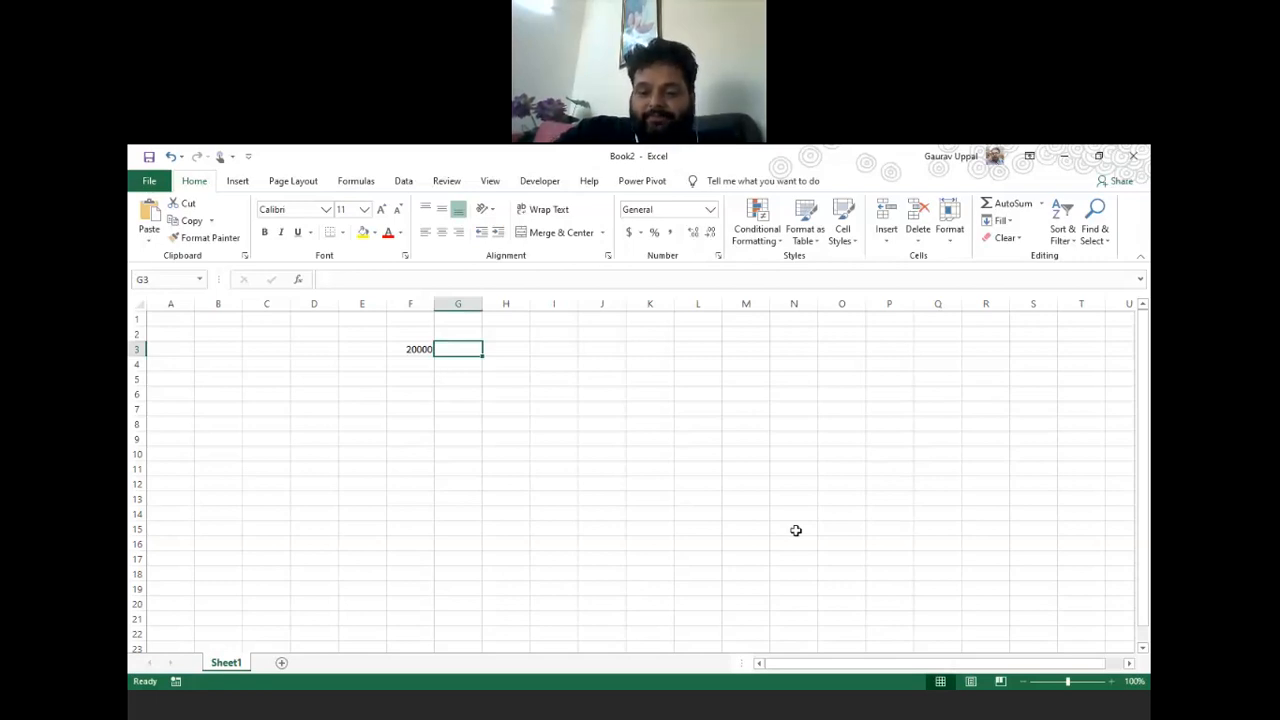
# - Try the formula =spellnumber(F3) in cell H3
pyautogui.press('Right')
pyautogui.write('=')
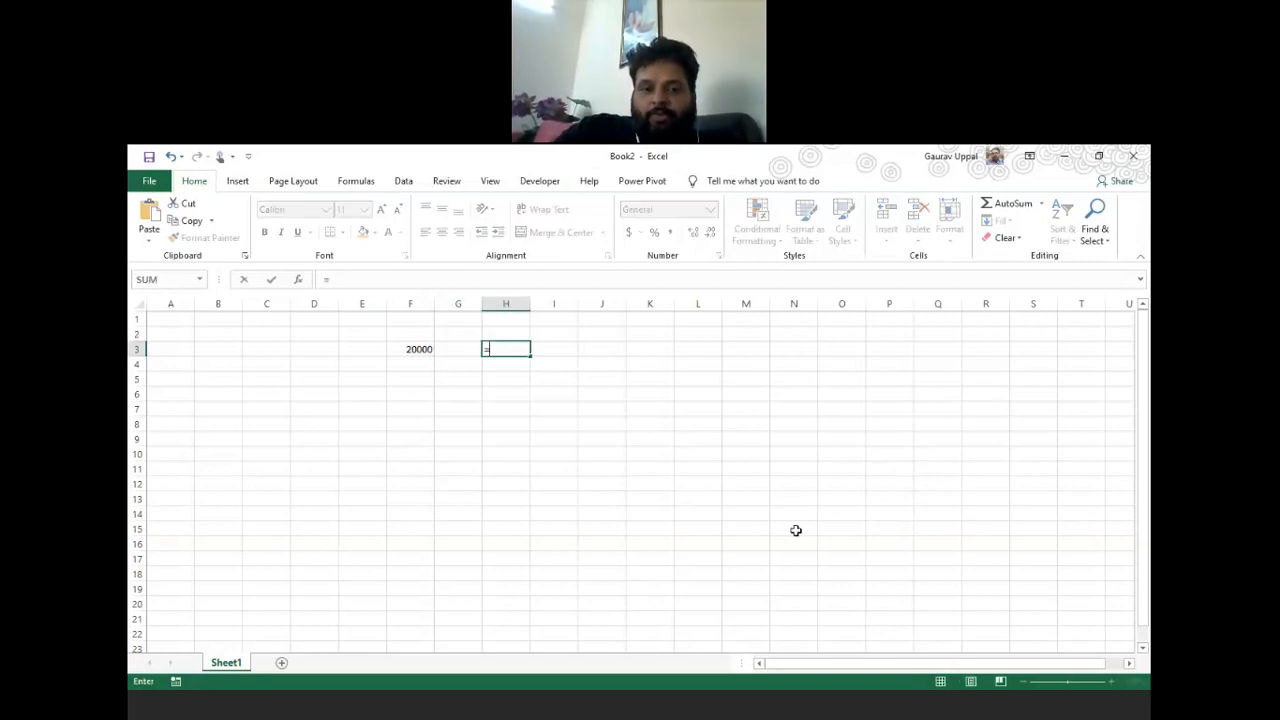
pyautogui.write('speel')
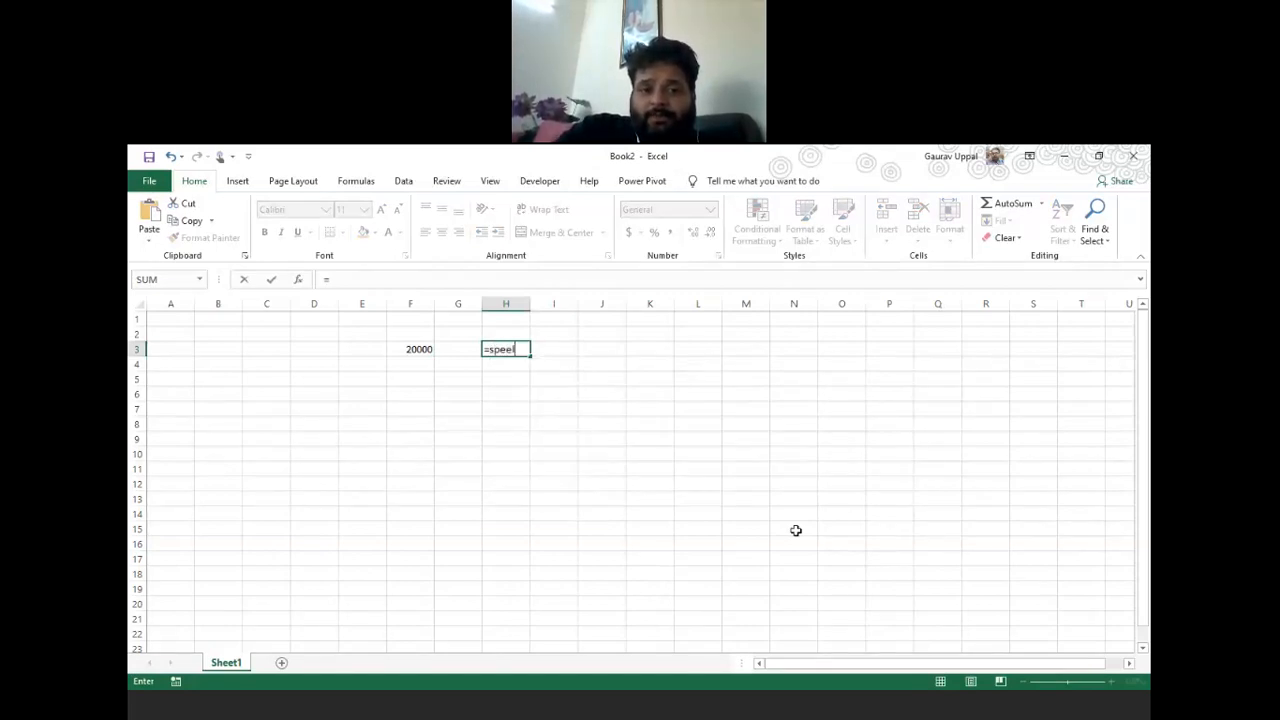
pyautogui.press('BackSpace')
pyautogui.press('BackSpace')
pyautogui.write('llnumber(')
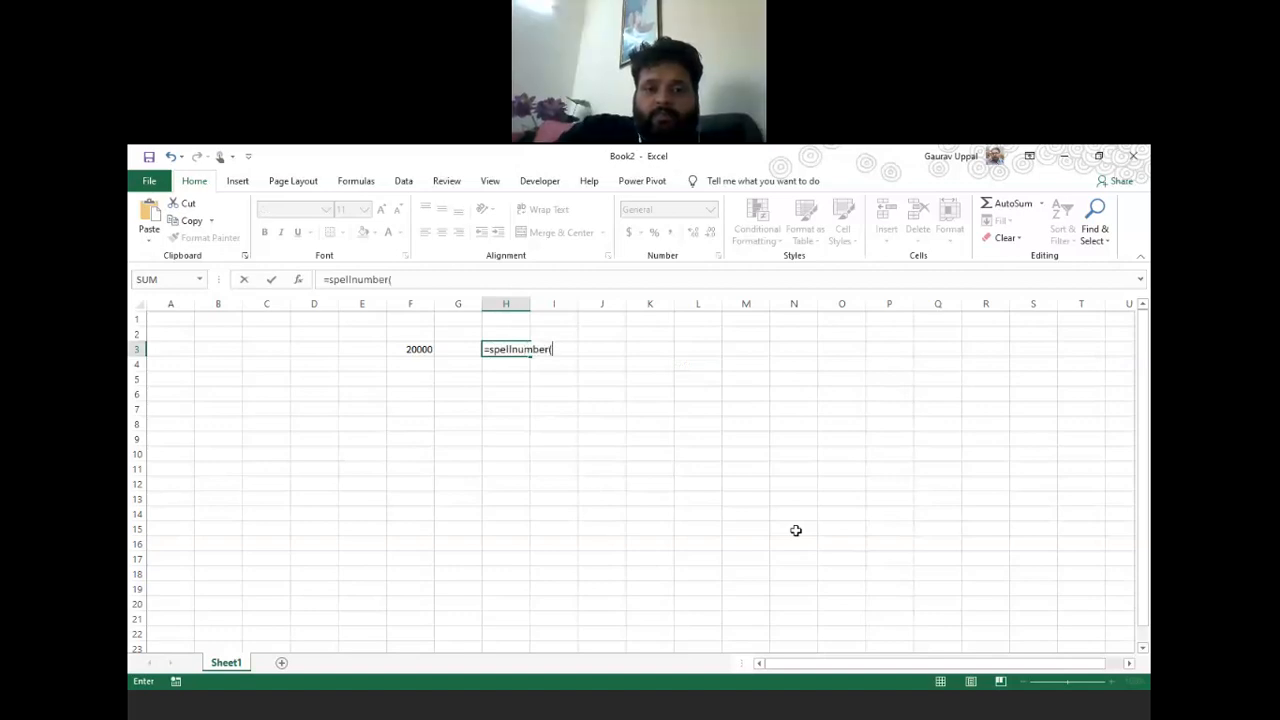
pyautogui.click(417, 349)
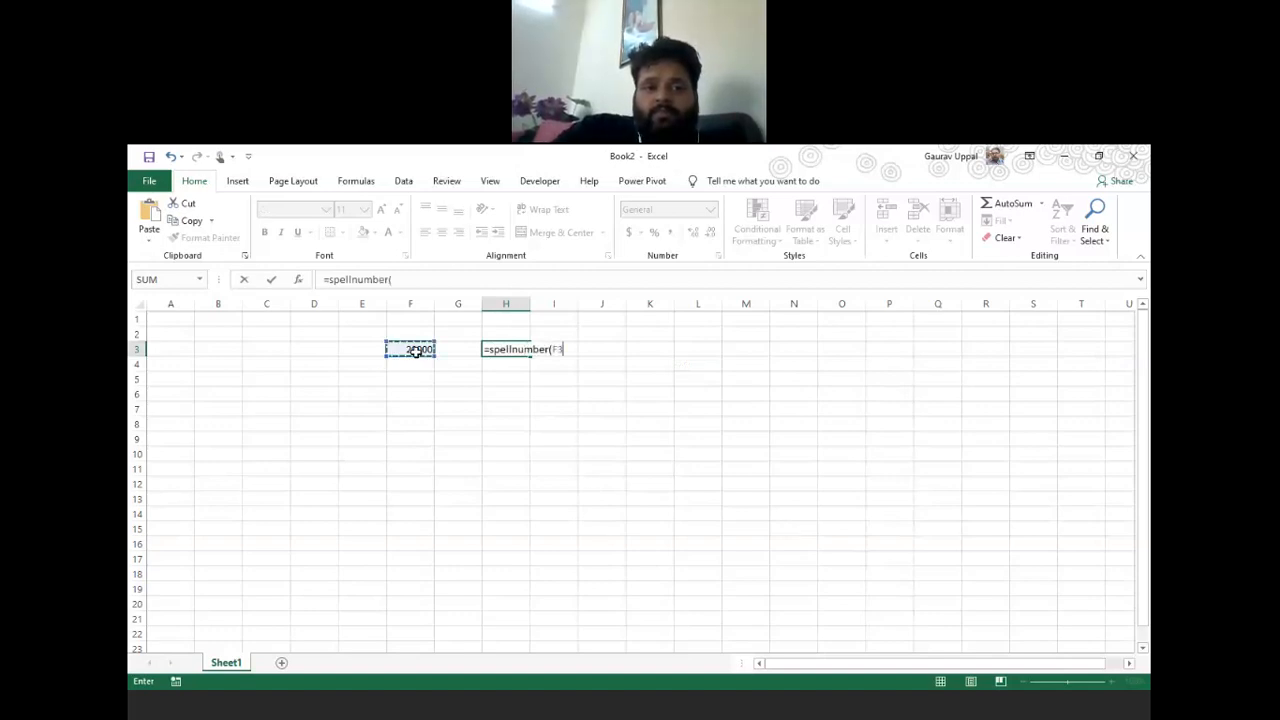
pyautogui.press('Return')
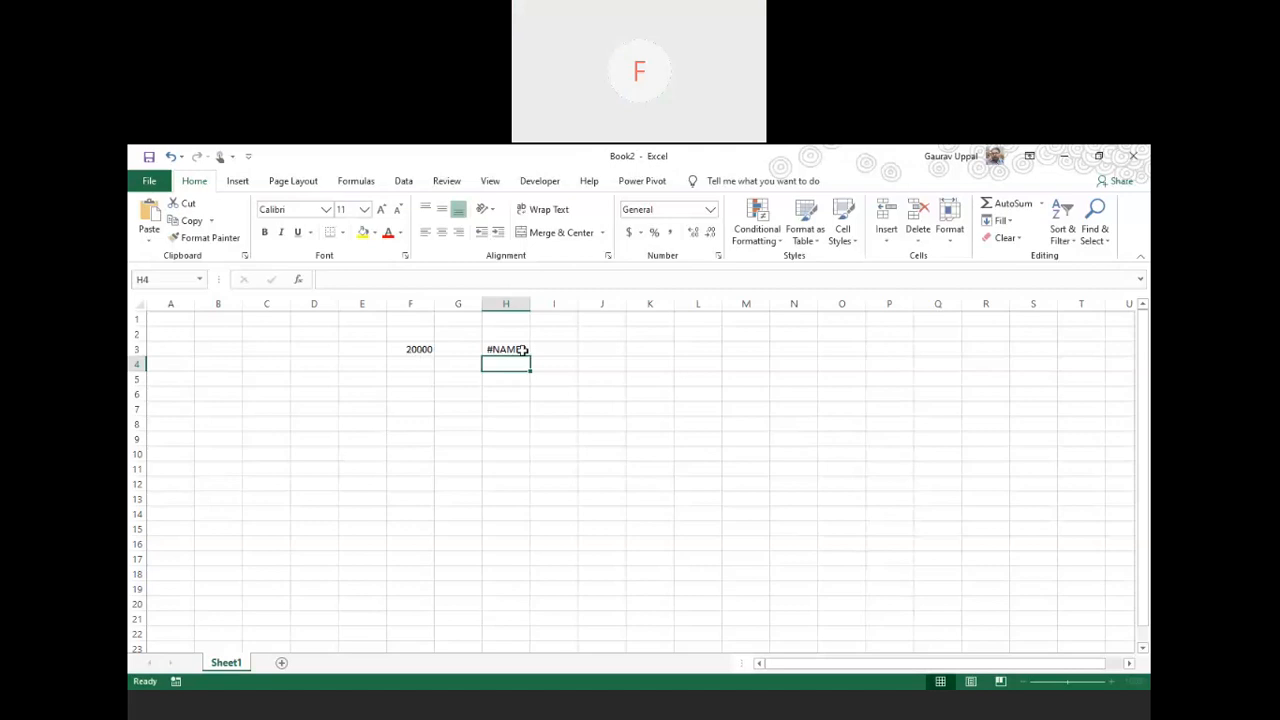
pyautogui.click(520, 349)
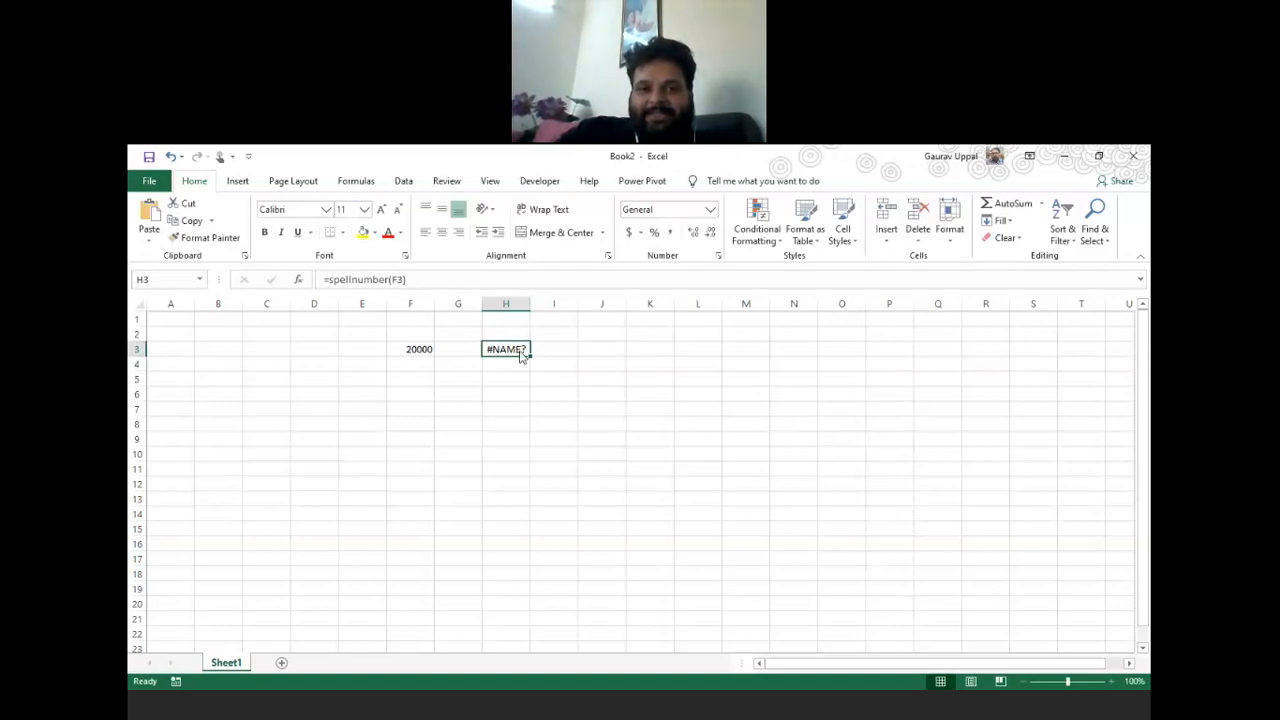
pyautogui.hotkey('alt', 'Tab')
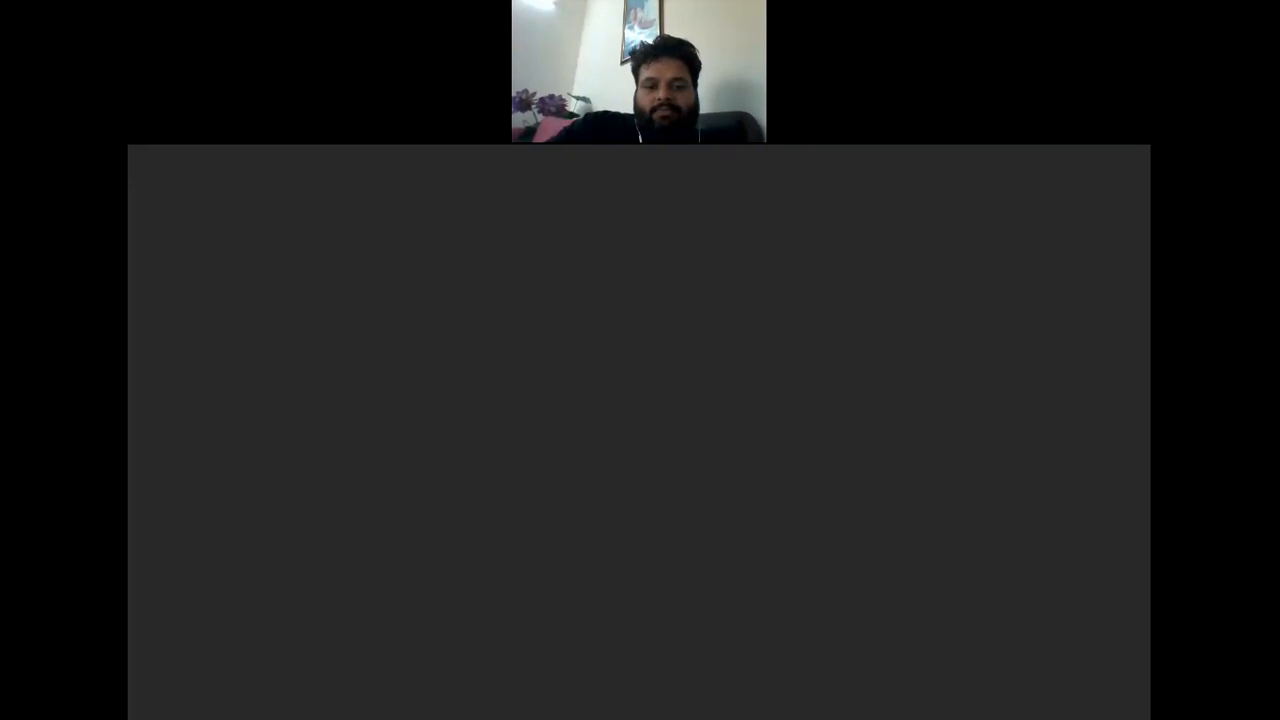
pyautogui.click(924, 649)
pyautogui.click(410, 394)
pyautogui.click(506, 350)
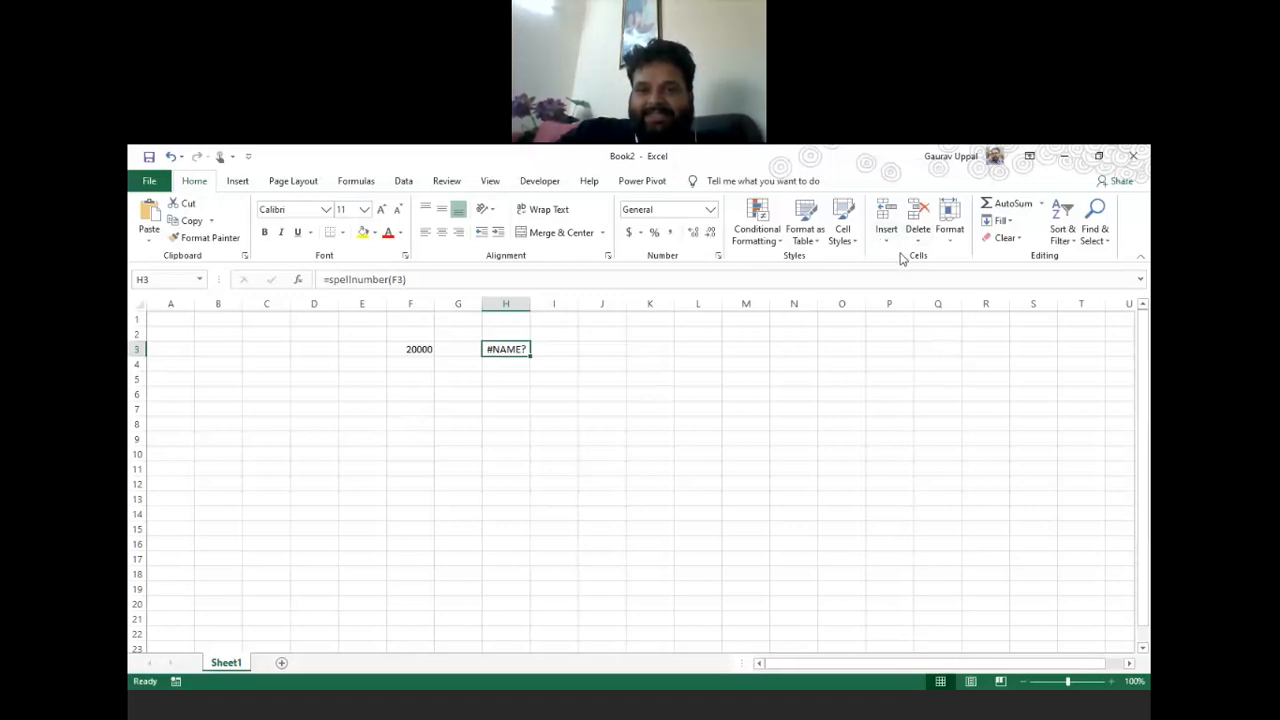
pyautogui.hotkey('alt', 'F11')
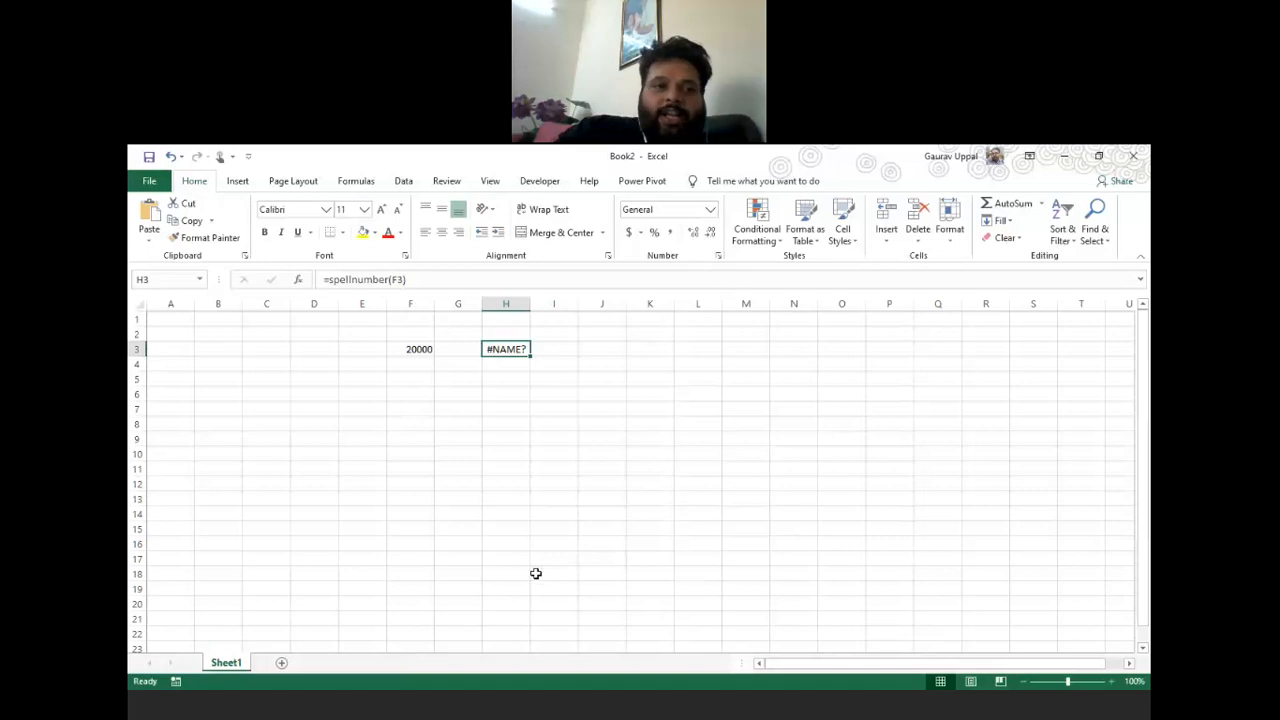
# - Open the list of available Excel add-ins from the program's add-in options
pyautogui.click(148, 180)
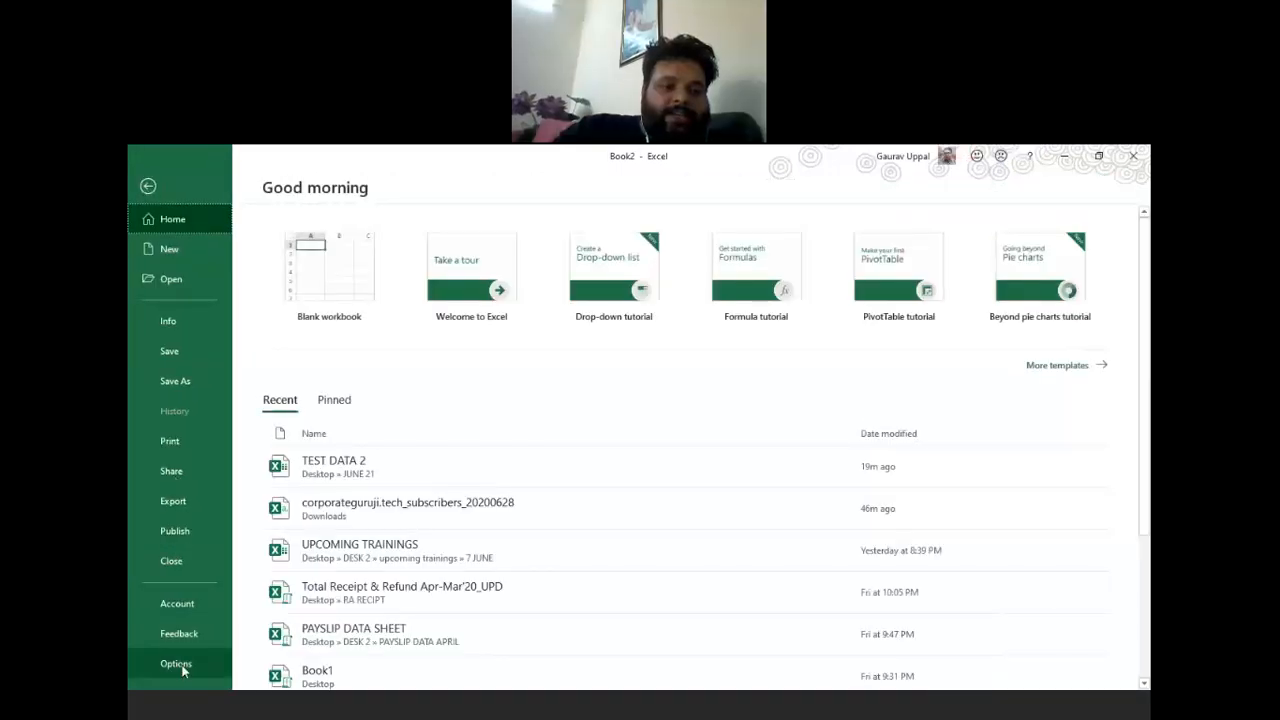
pyautogui.press('Escape')
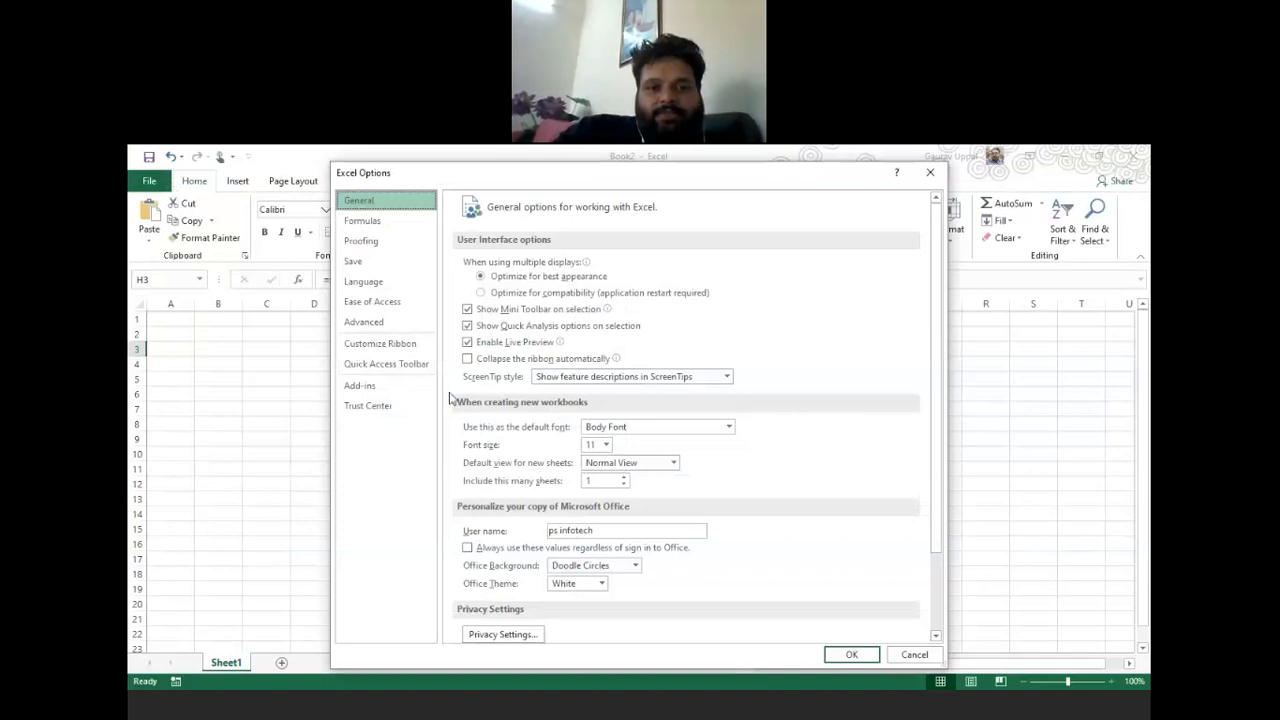
pyautogui.click(372, 405)
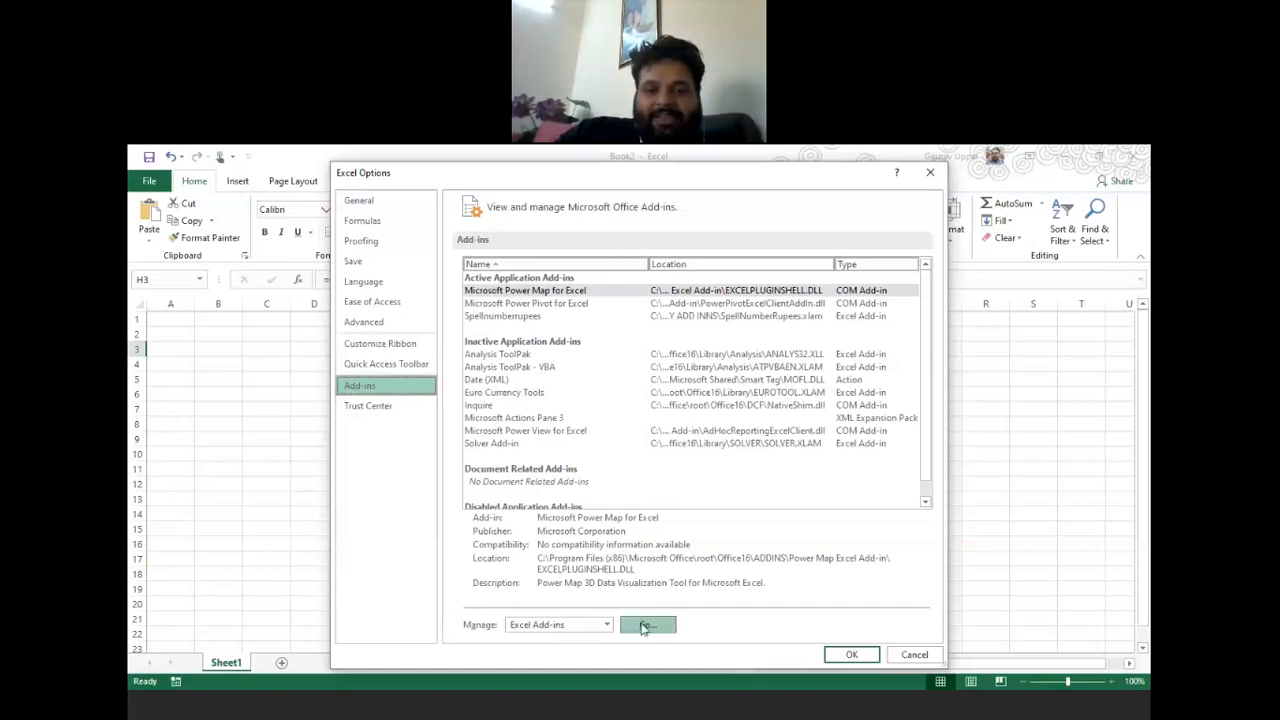
pyautogui.click(645, 625)
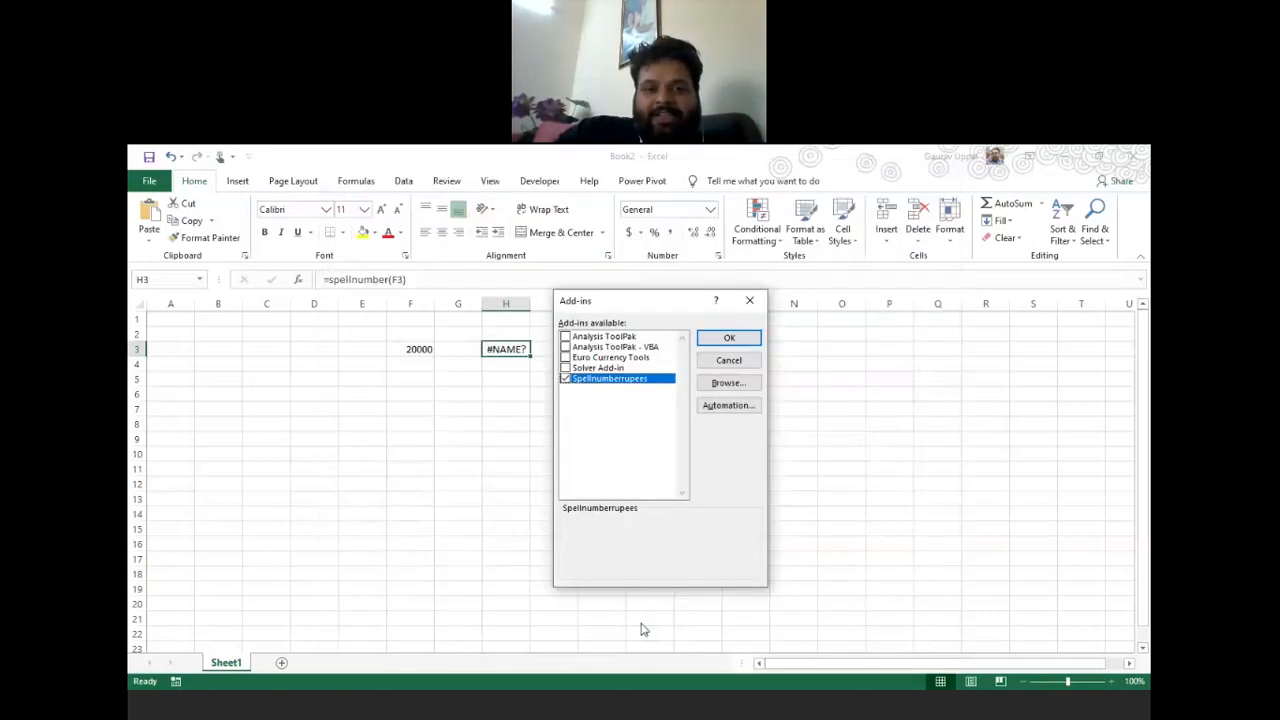
# - Load the SpellNumberRupees add-in file from Desktop > DESK TOP 2 > MY ADD INNS, replacing the existing copy, and apply it
pyautogui.click(728, 383)
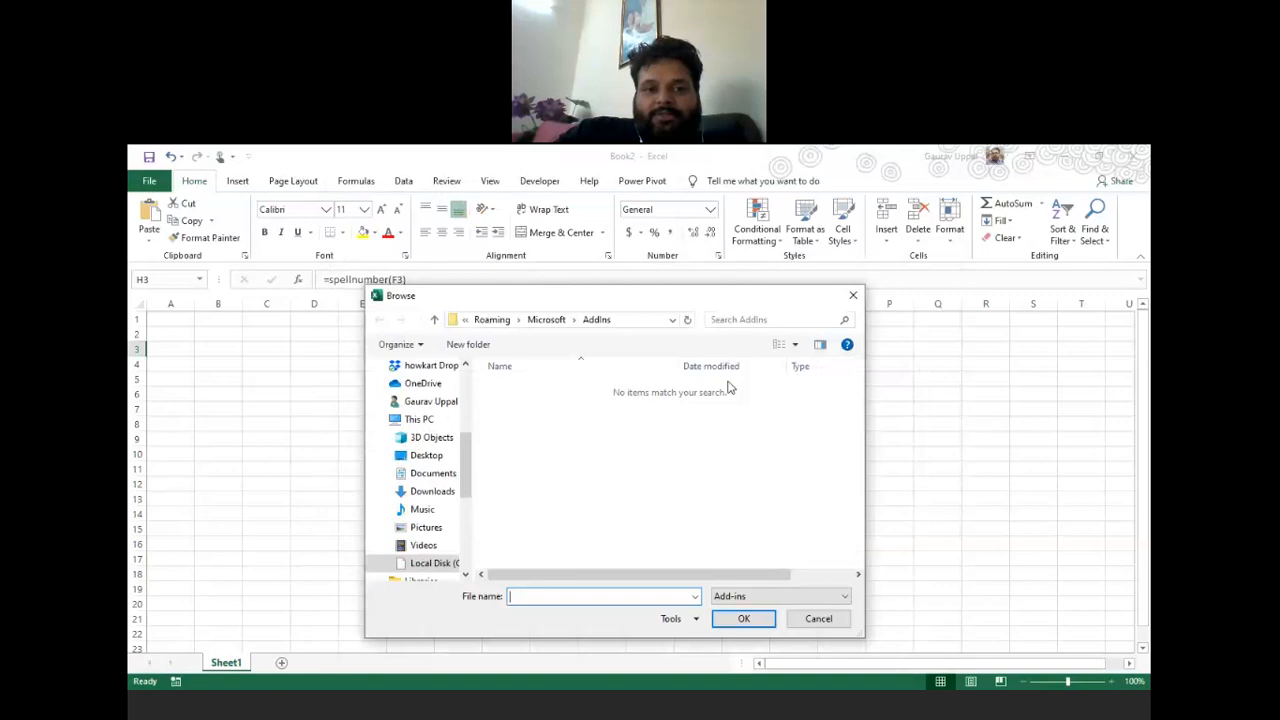
pyautogui.moveTo(466, 460); pyautogui.dragTo(463, 375)
pyautogui.click(418, 390)
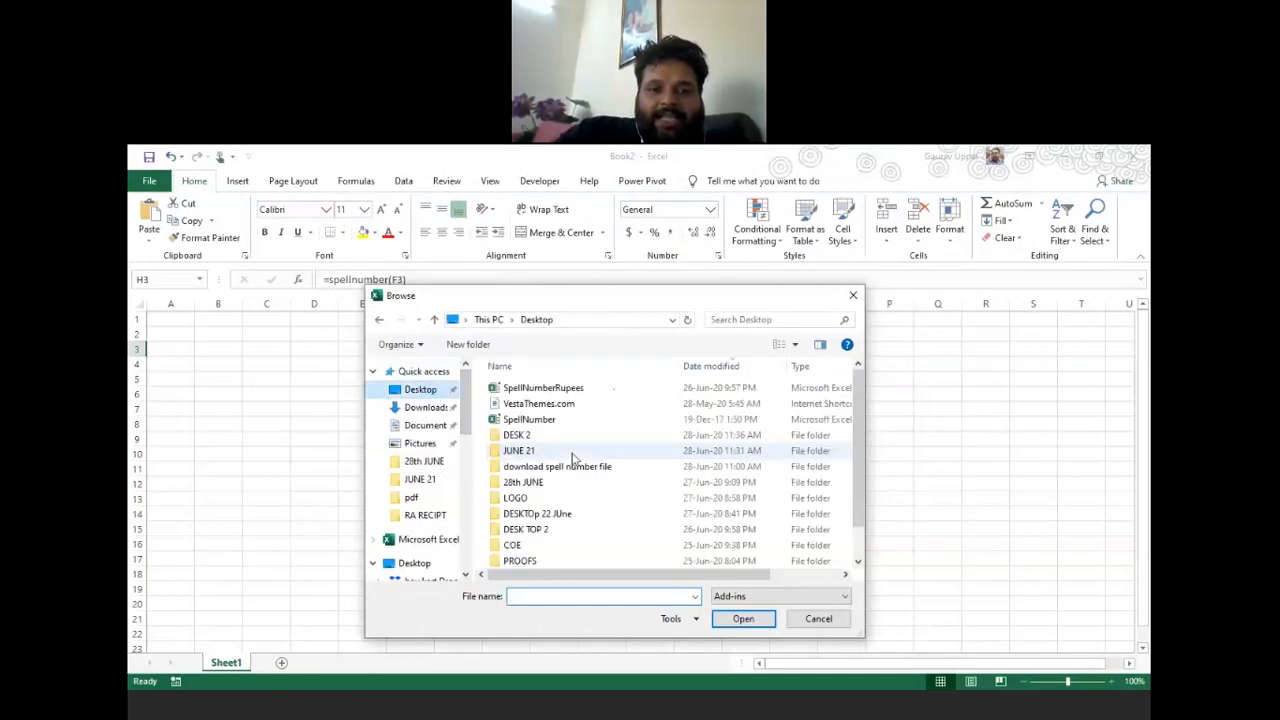
pyautogui.click(537, 436)
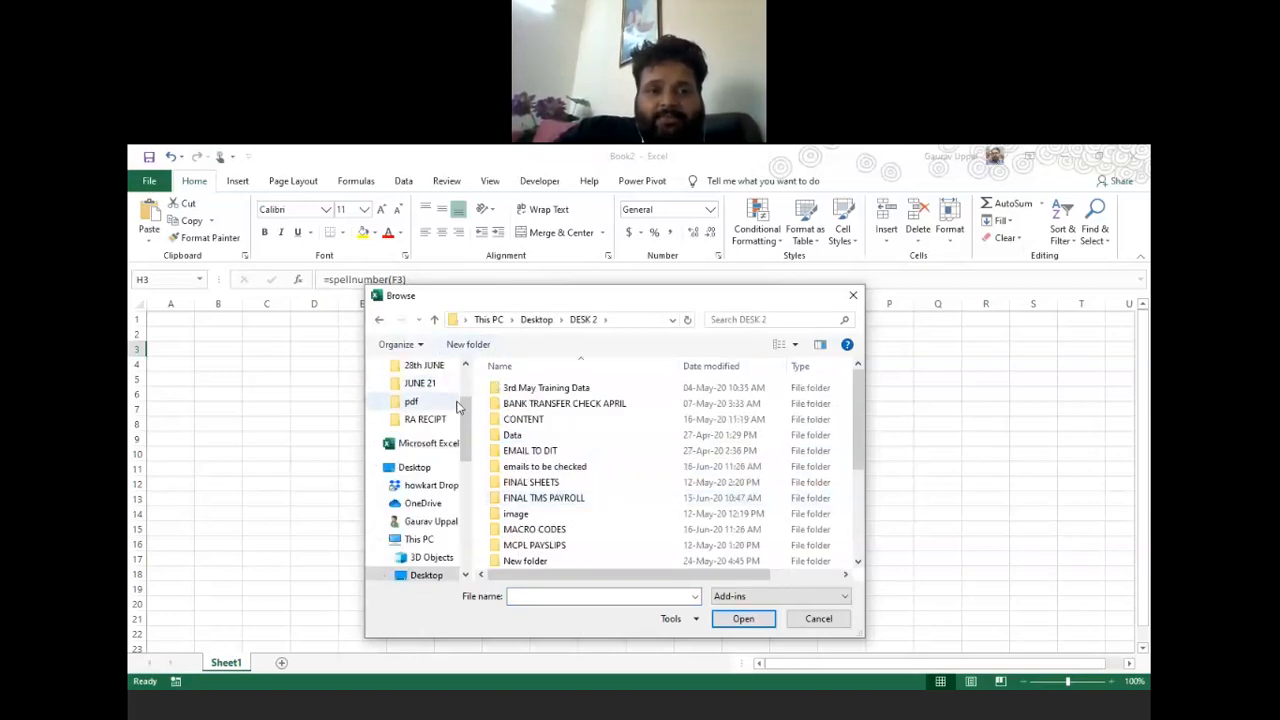
pyautogui.scroll(3, 432, 383)
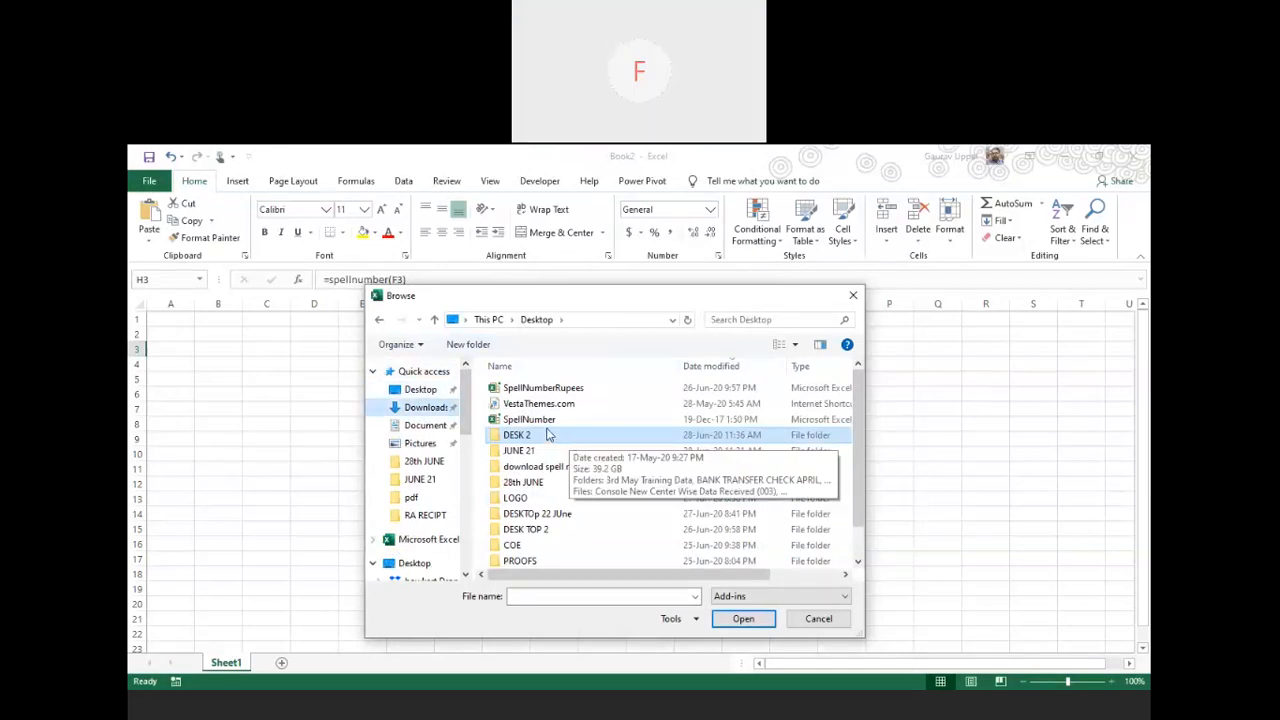
pyautogui.doubleClick(535, 530)
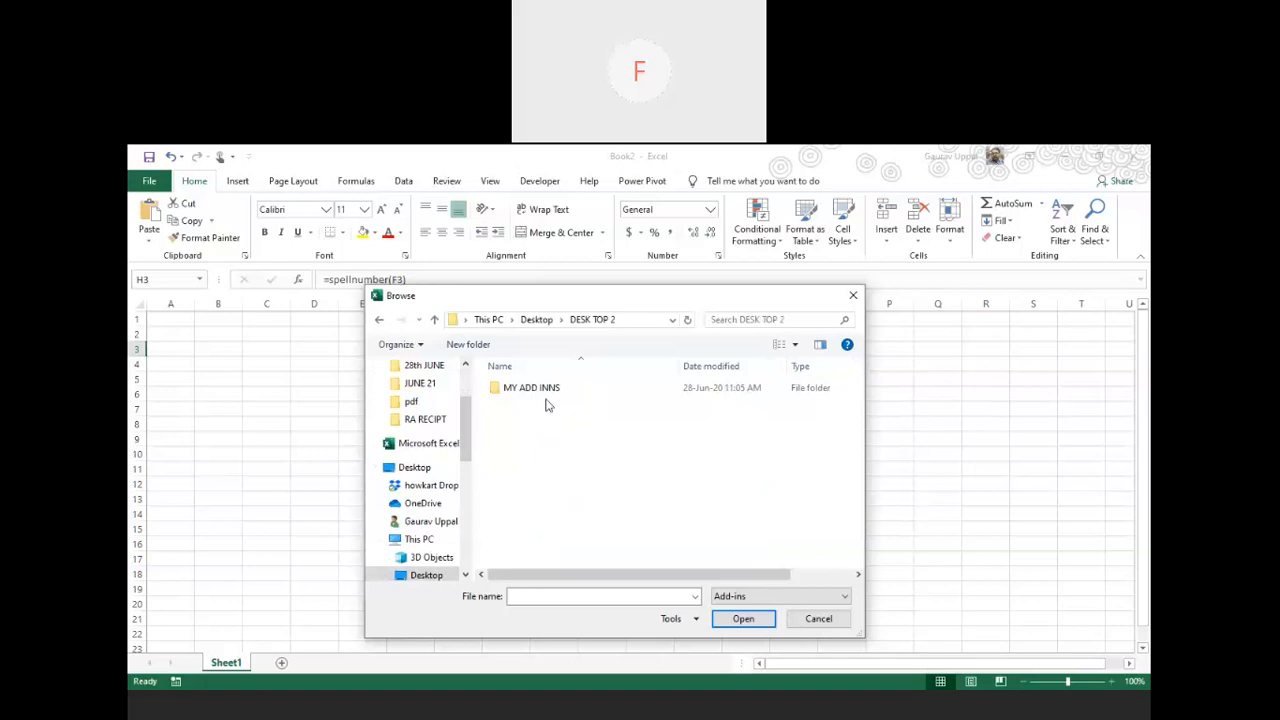
pyautogui.doubleClick(537, 390)
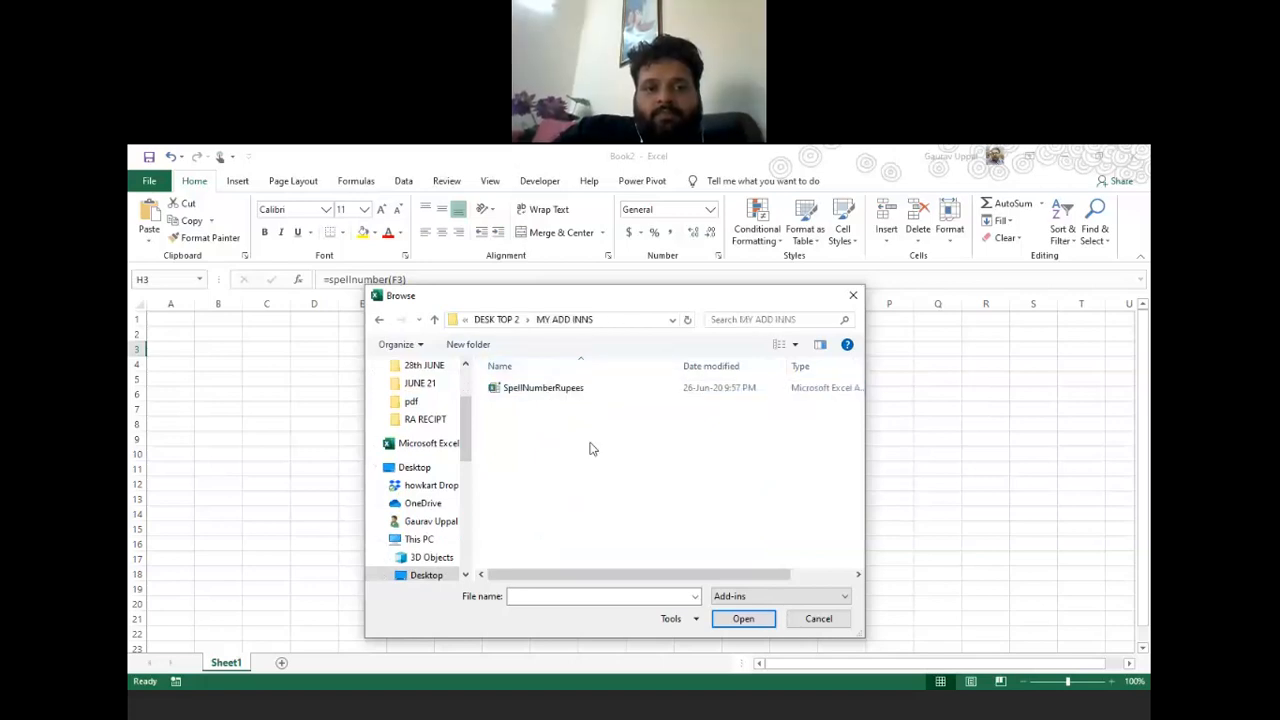
pyautogui.click(548, 392)
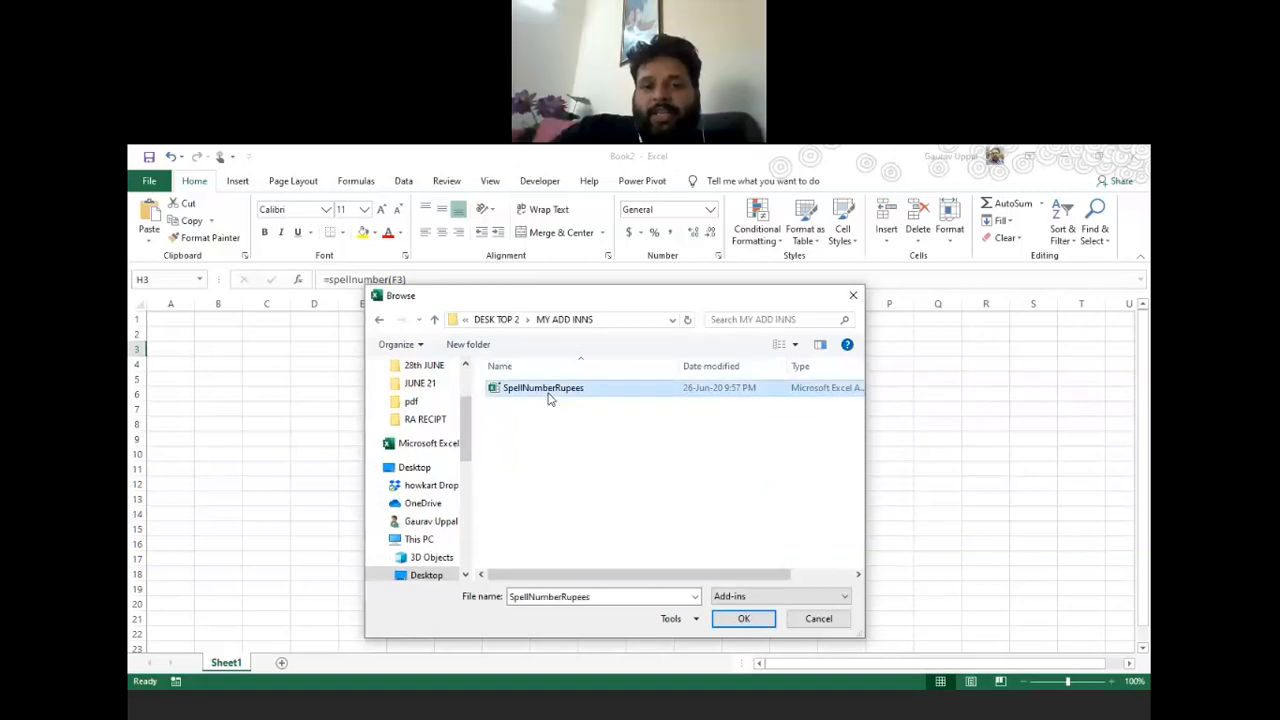
pyautogui.click(743, 621)
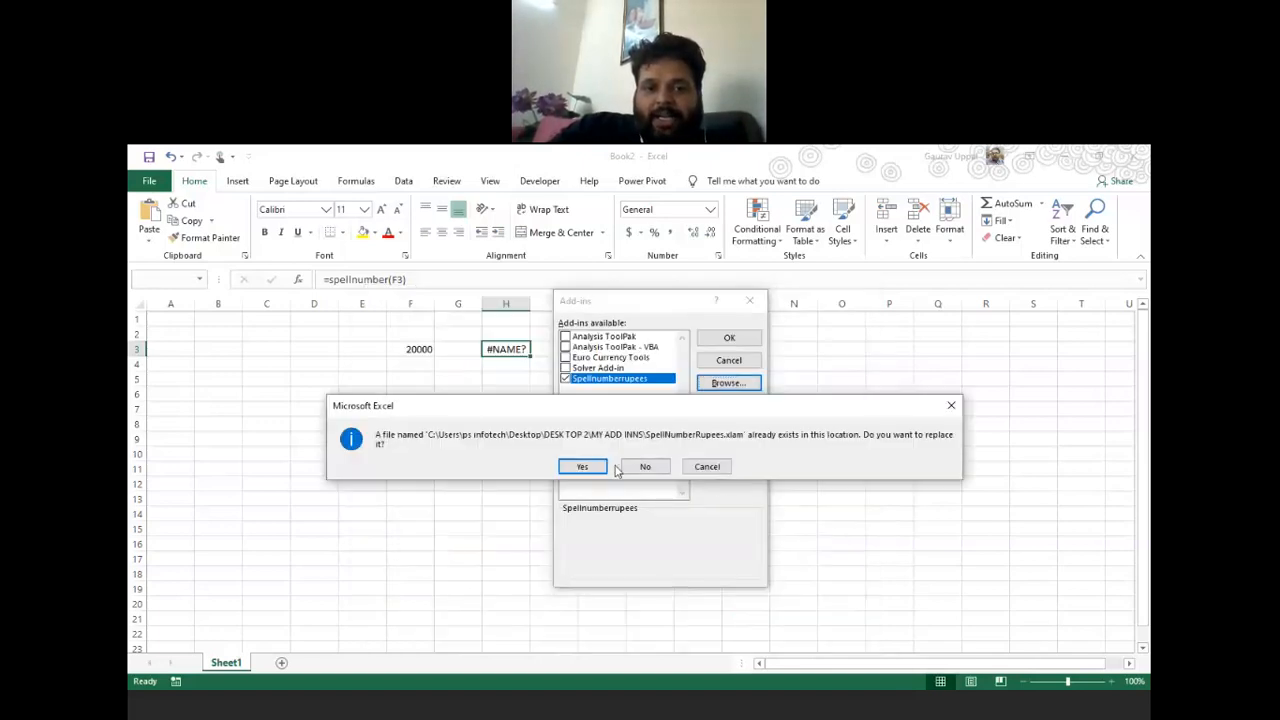
pyautogui.click(590, 468)
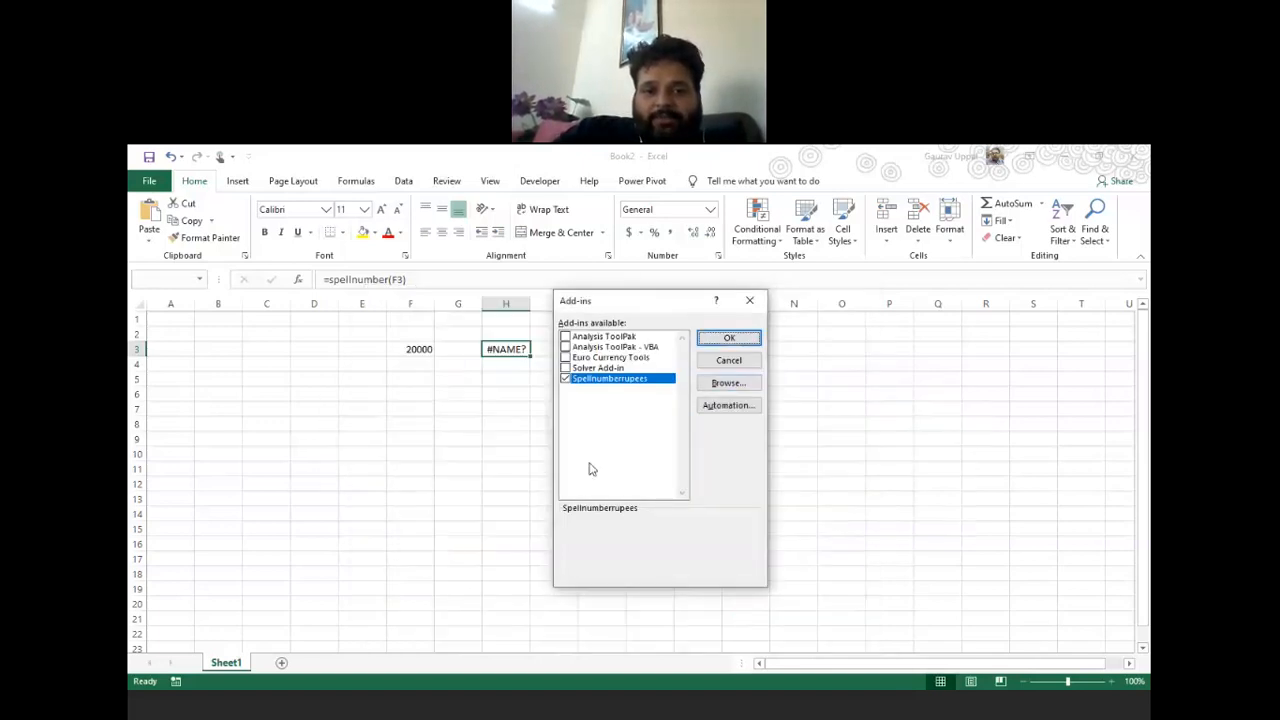
pyautogui.click(729, 340)
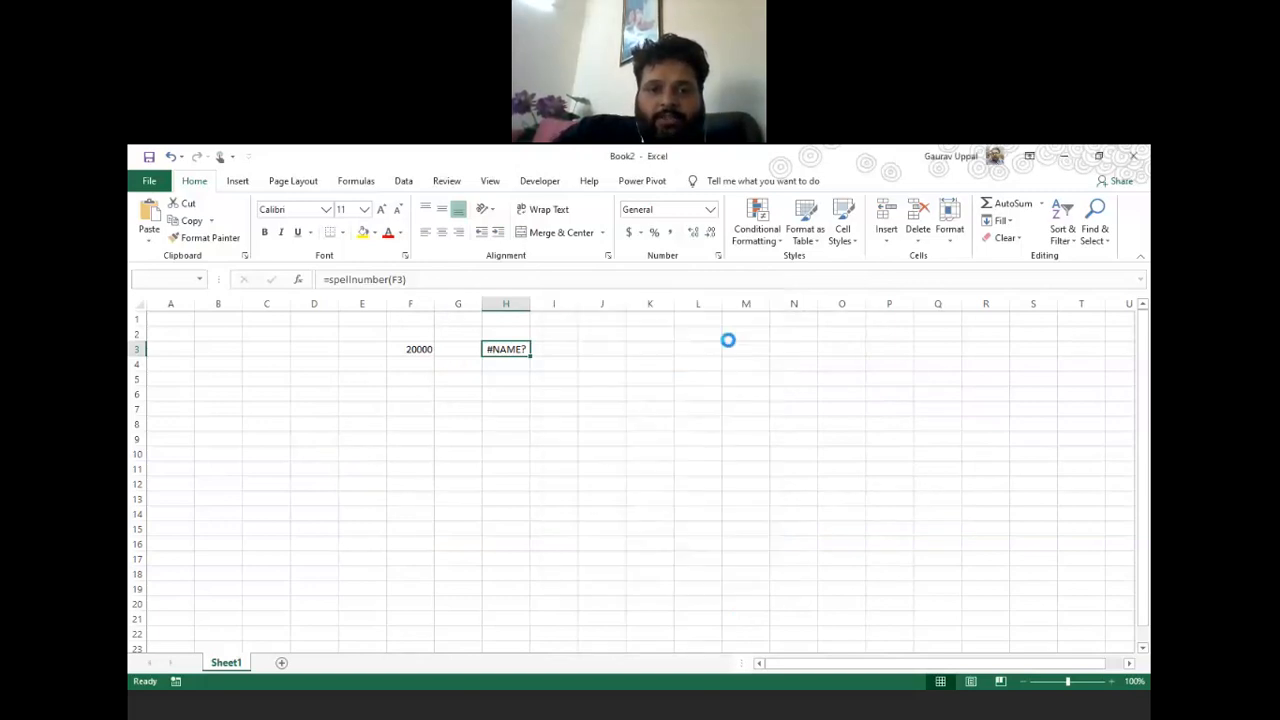
# - Enter an equals sign in cell F6 and save the workbook as Book2 in the JUNE 21 folder on the Desktop
pyautogui.click(425, 390)
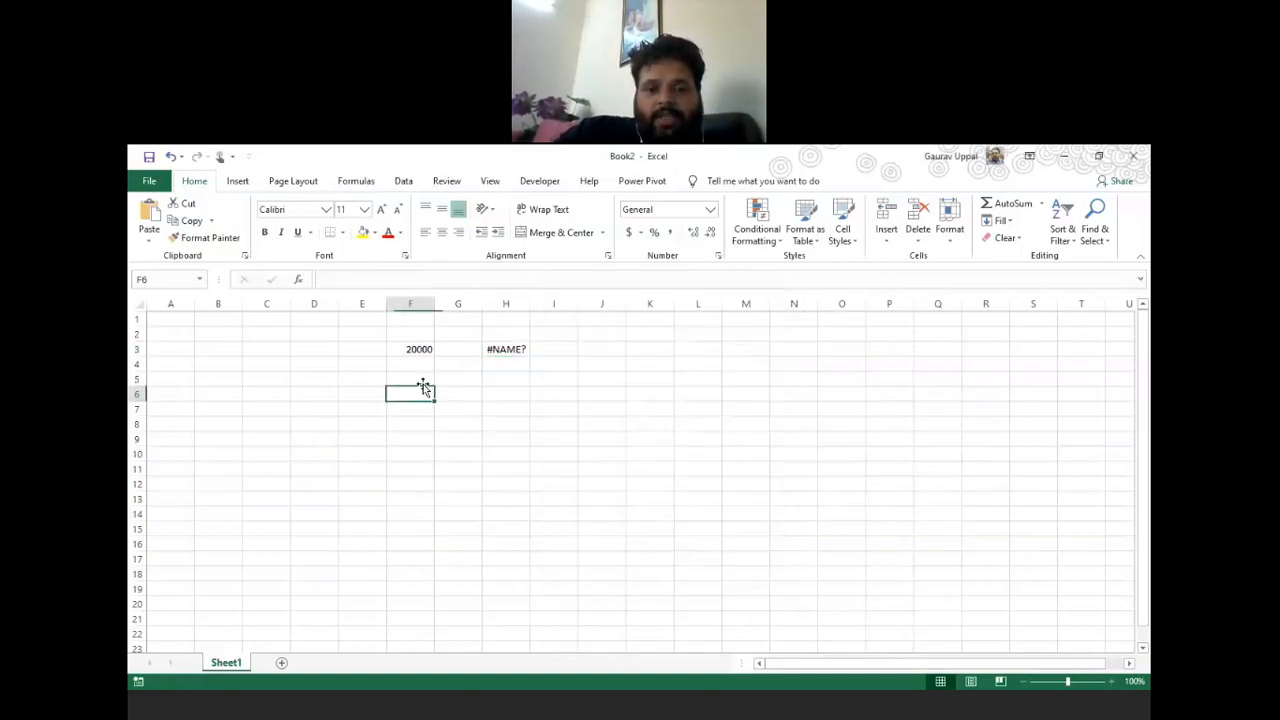
pyautogui.write('=')
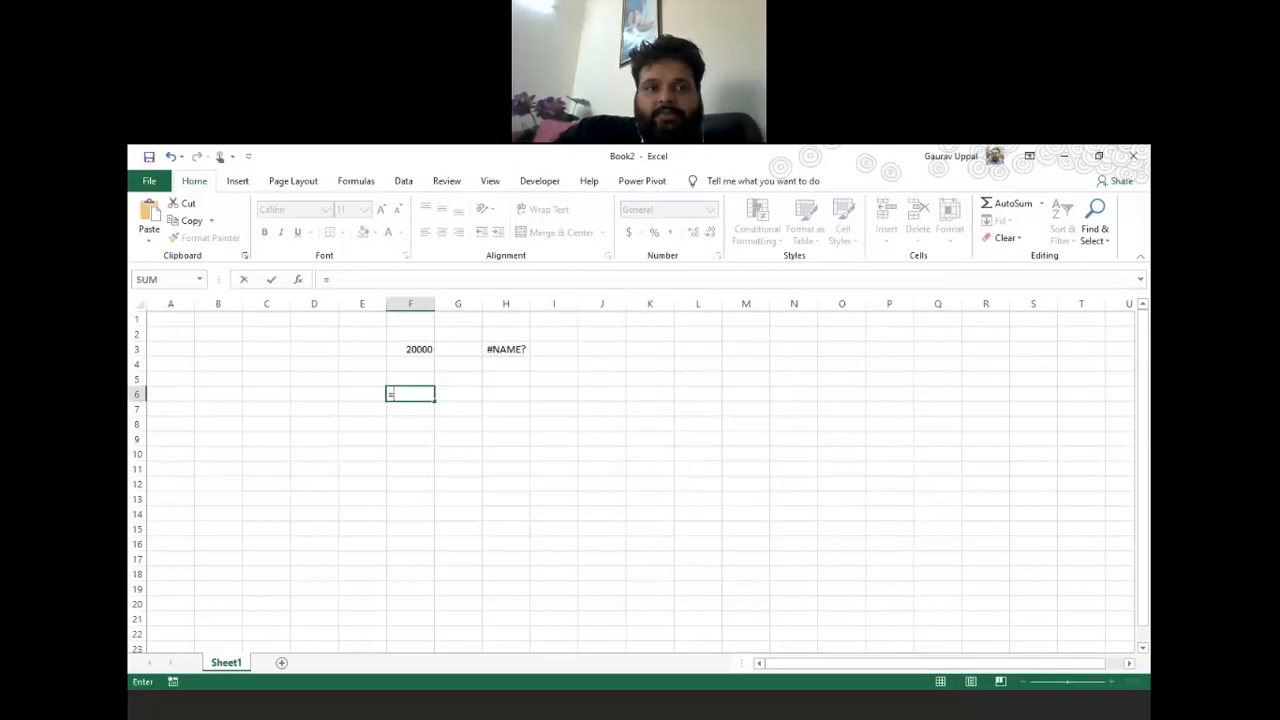
pyautogui.click(149, 181)
pyautogui.click(175, 381)
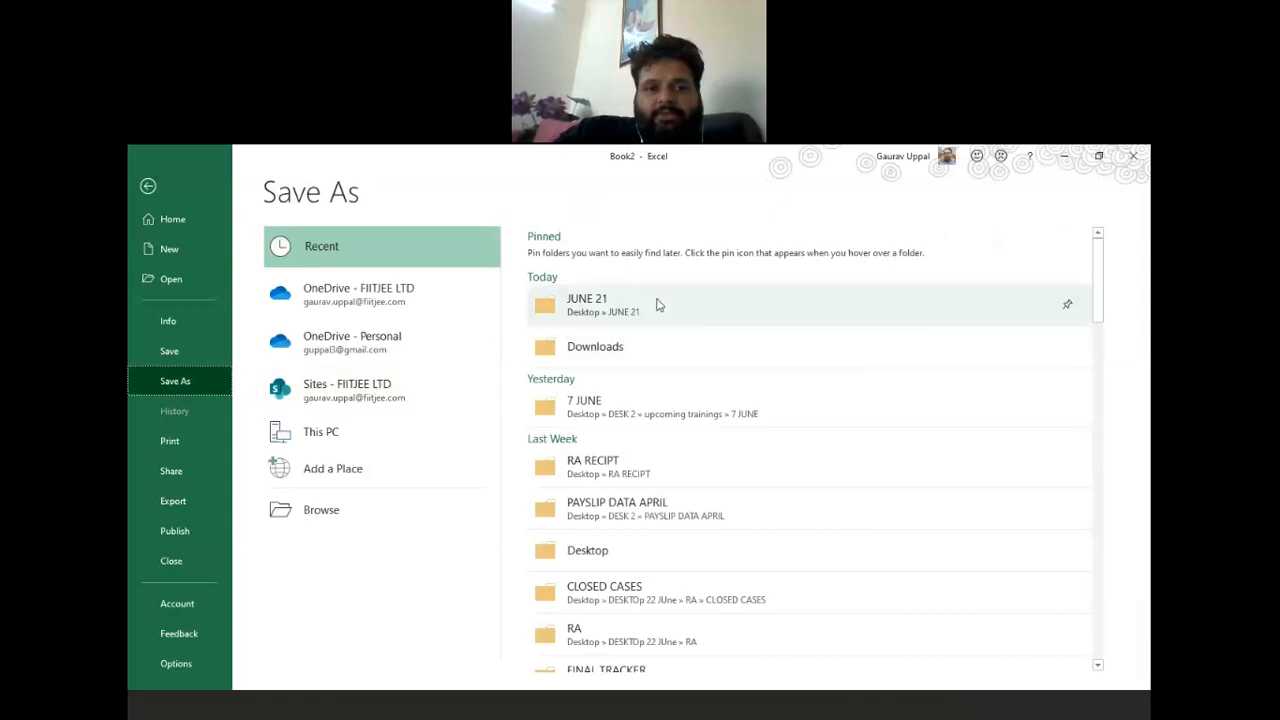
pyautogui.click(655, 304)
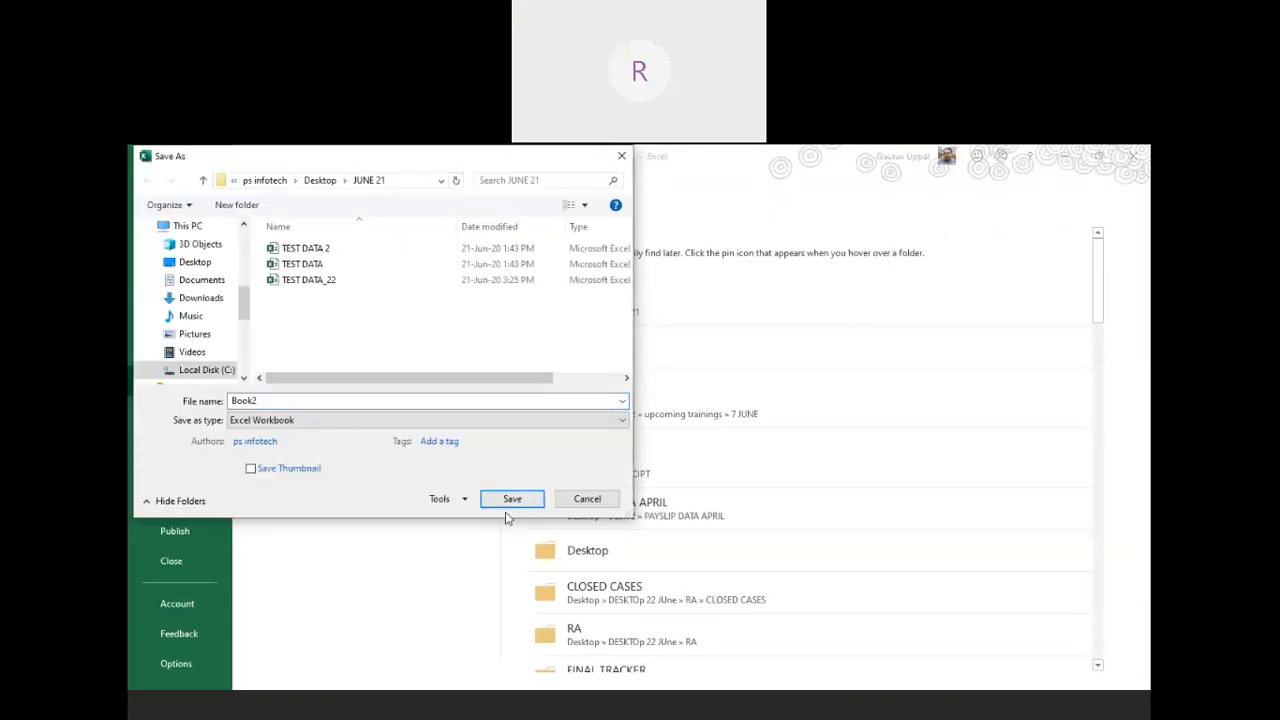
pyautogui.click(510, 500)
# - Clear cell H3 and enter the formula =spellnumber(F3) in it to spell out the amount
pyautogui.press('Delete')
pyautogui.write('=sp')
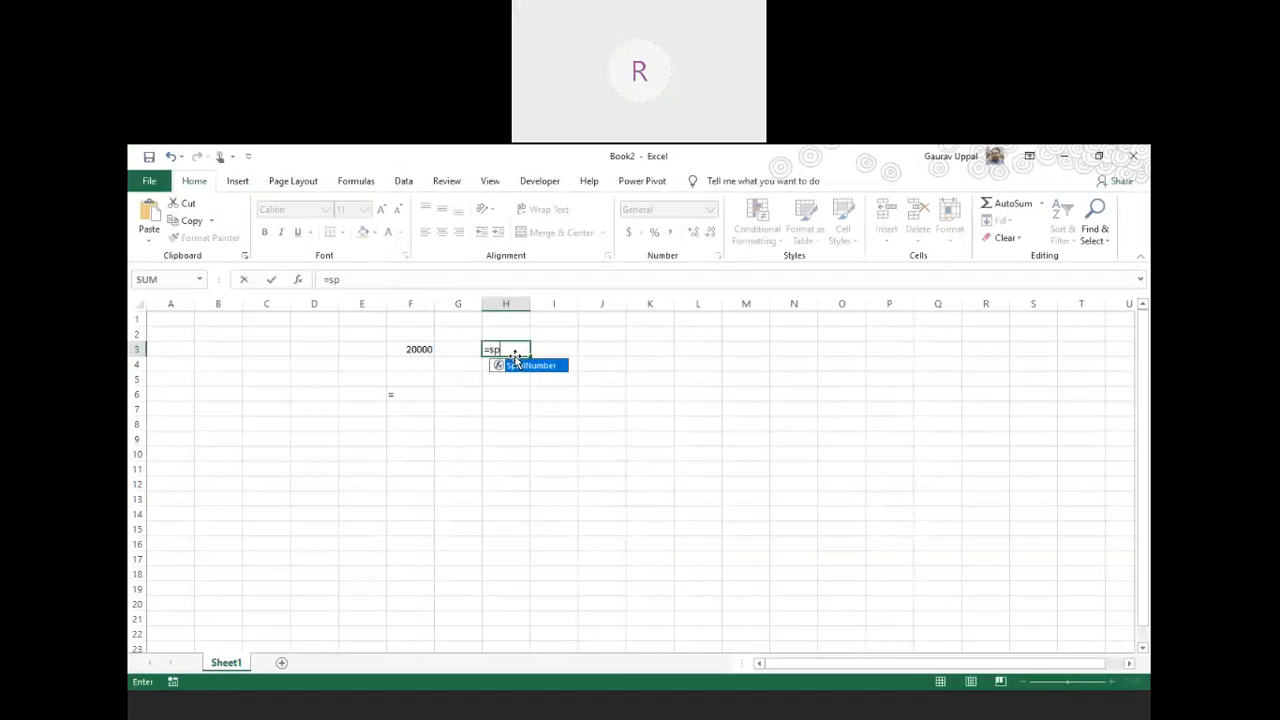
pyautogui.write('ellnumber(')
pyautogui.click(416, 349)
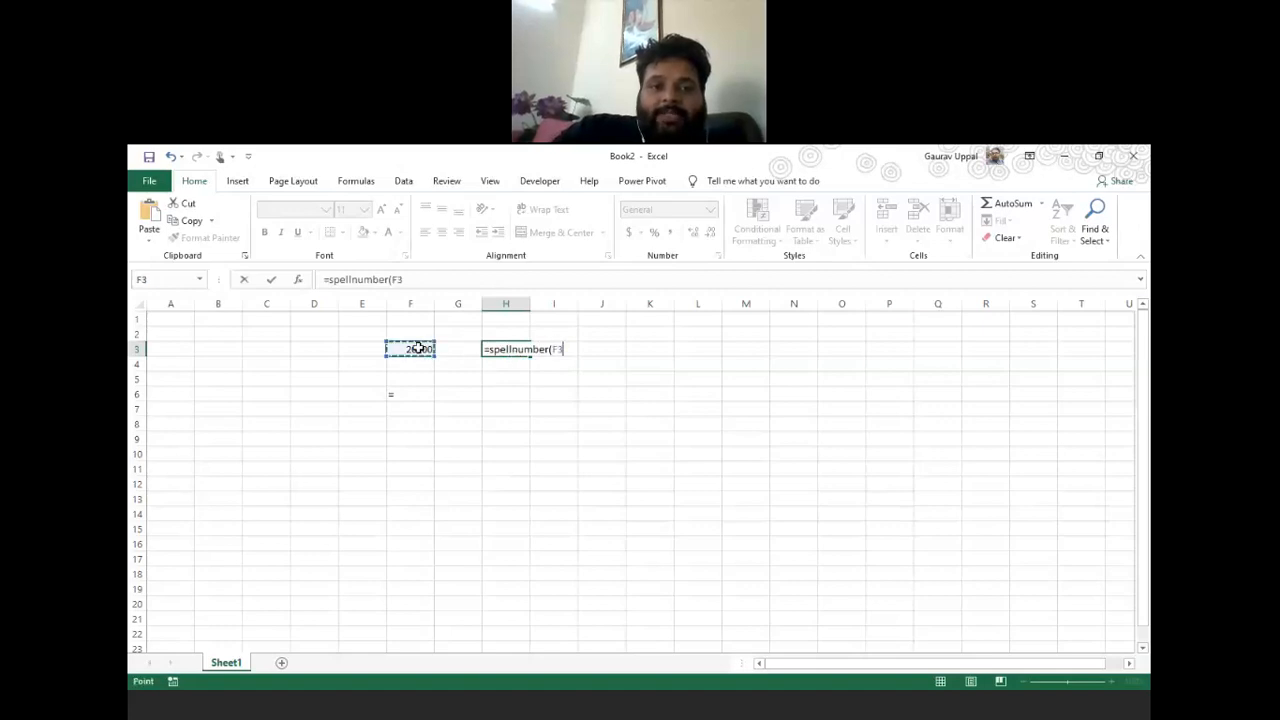
pyautogui.press('Return')
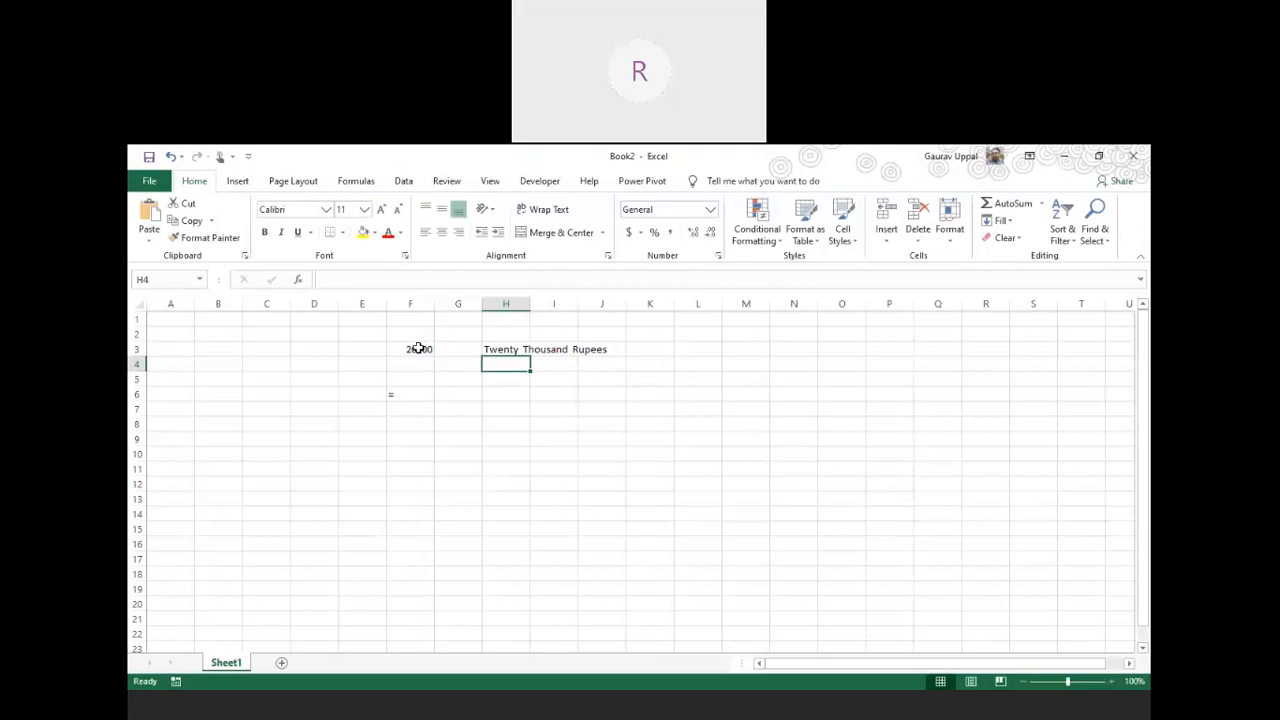
# - Review the available Excel add-ins and locate the SpellNumberRupees file in DESK TOP 2 > MY ADD INNS, closing the dialogs without loading it
pyautogui.click(149, 181)
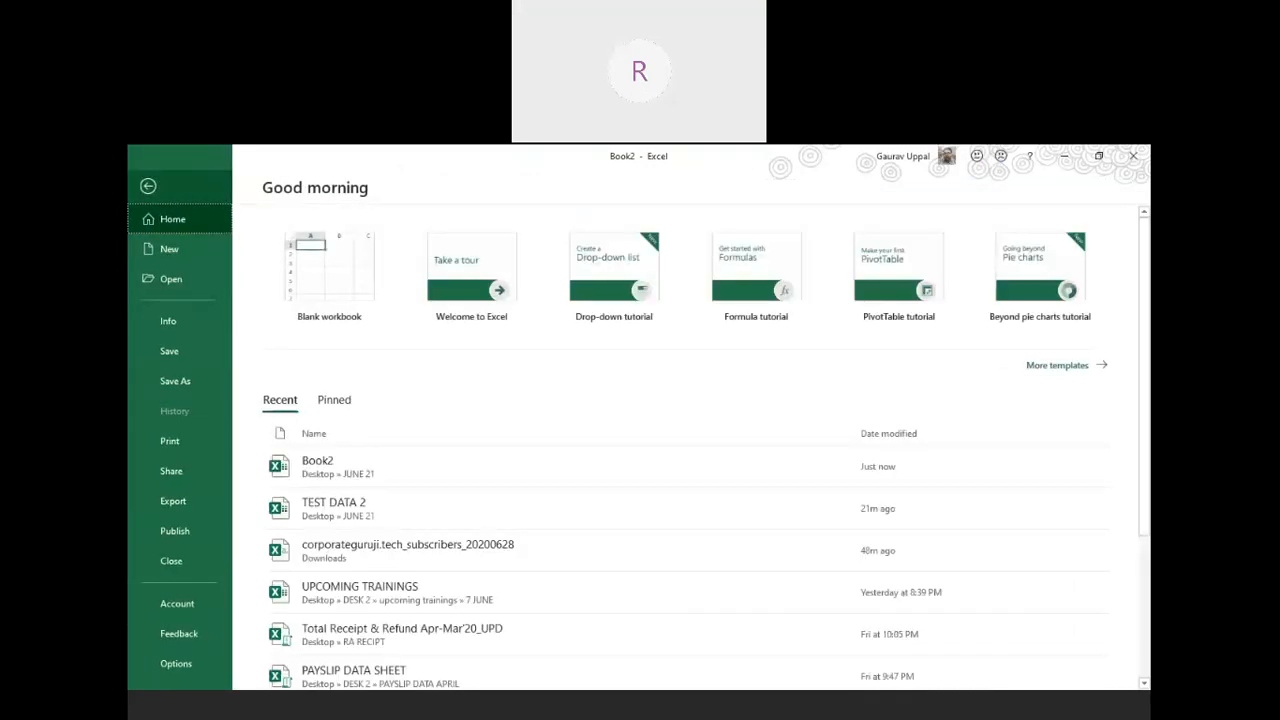
pyautogui.click(176, 664)
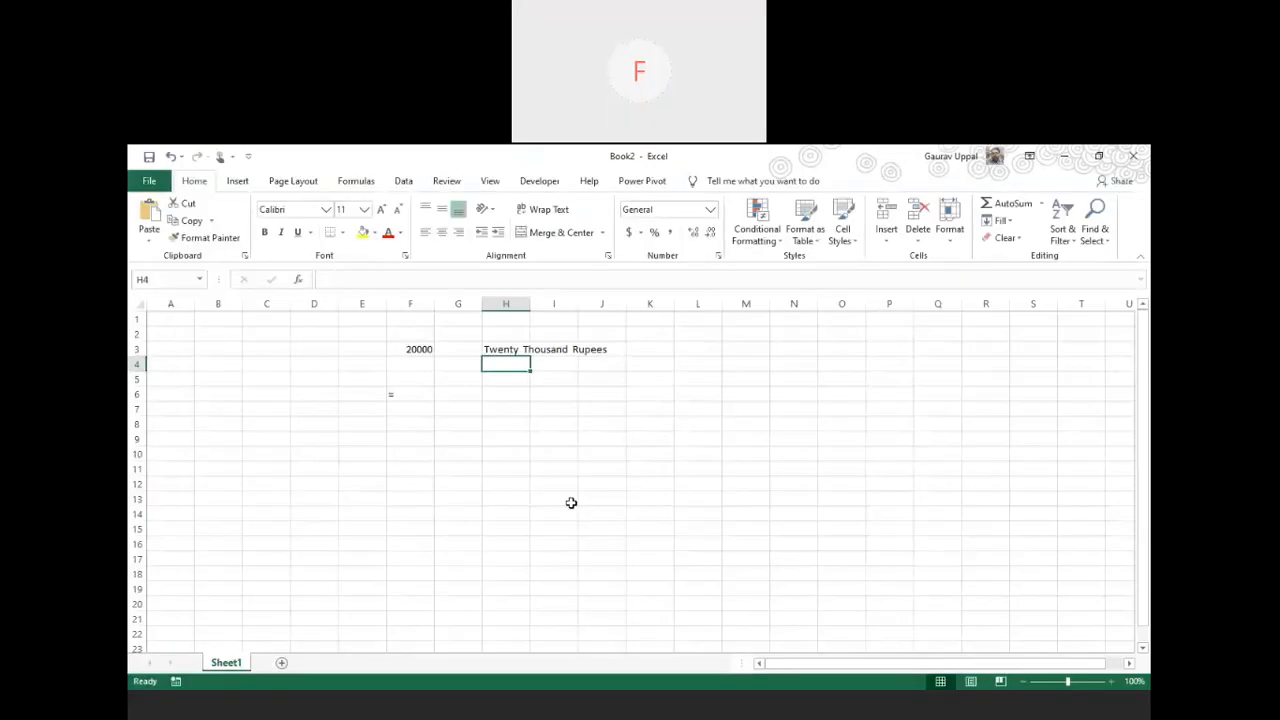
pyautogui.click(419, 392)
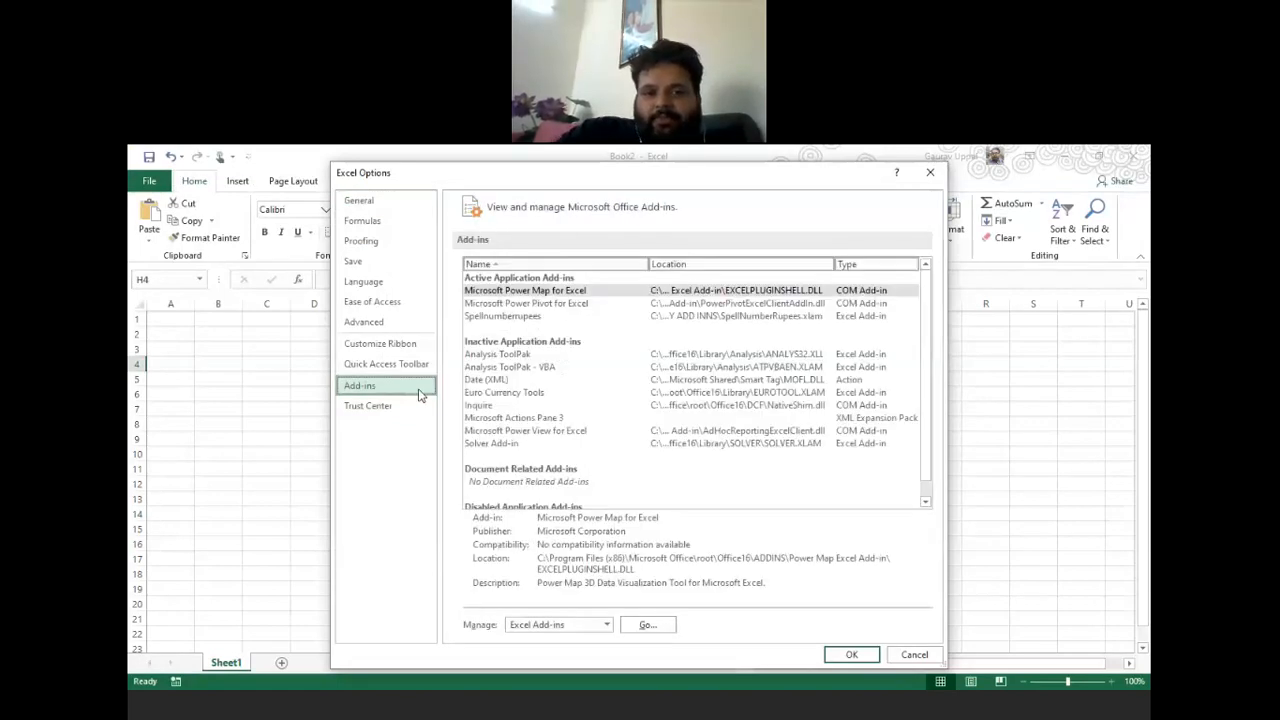
pyautogui.click(647, 624)
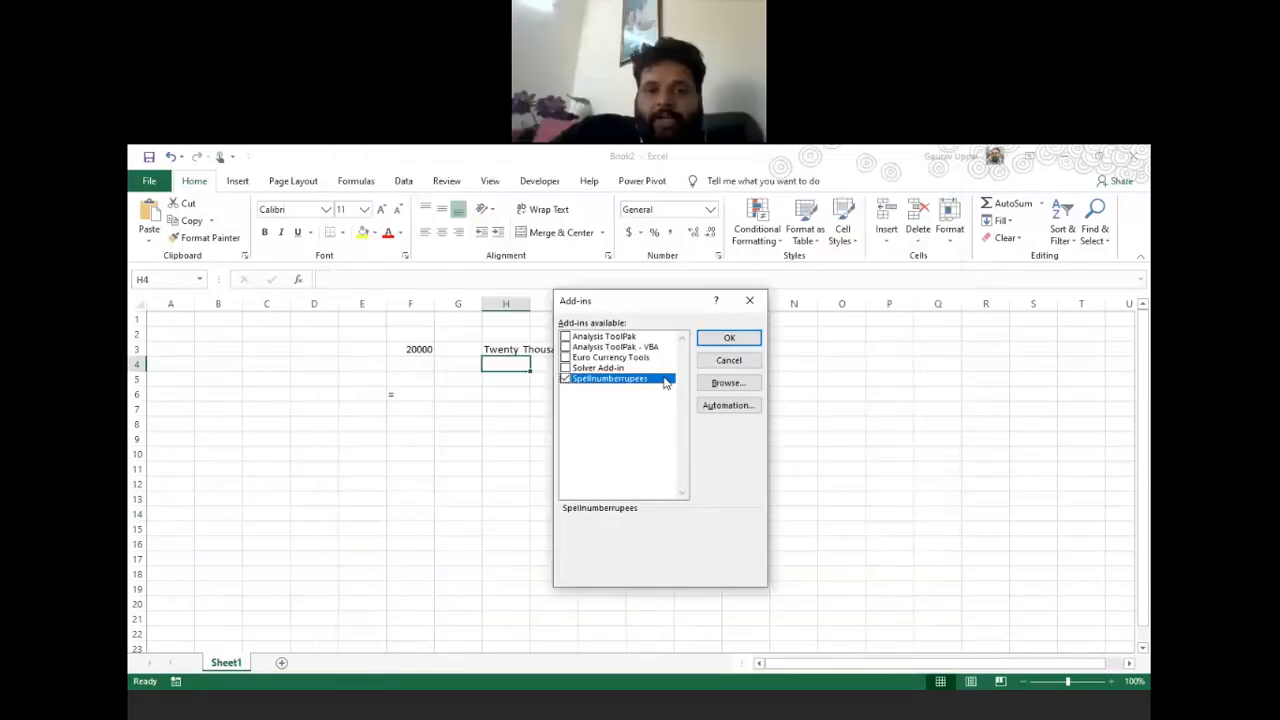
pyautogui.click(741, 385)
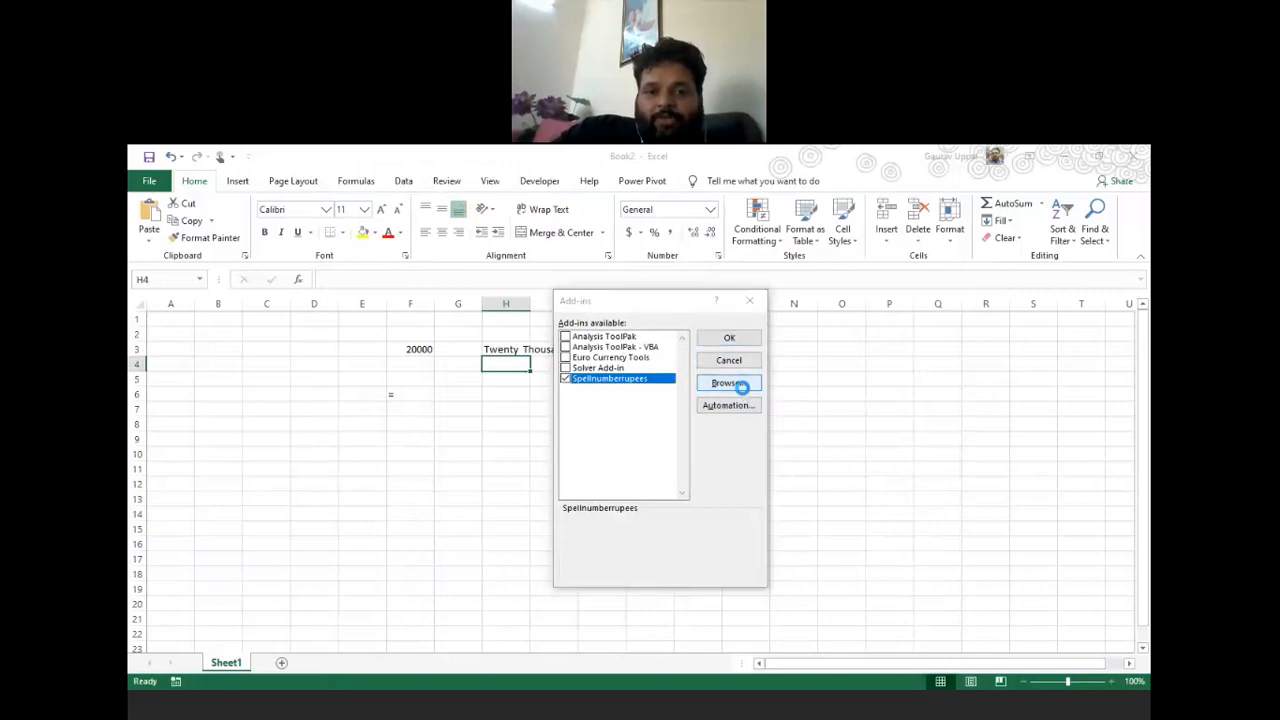
pyautogui.moveTo(466, 440); pyautogui.dragTo(463, 397)
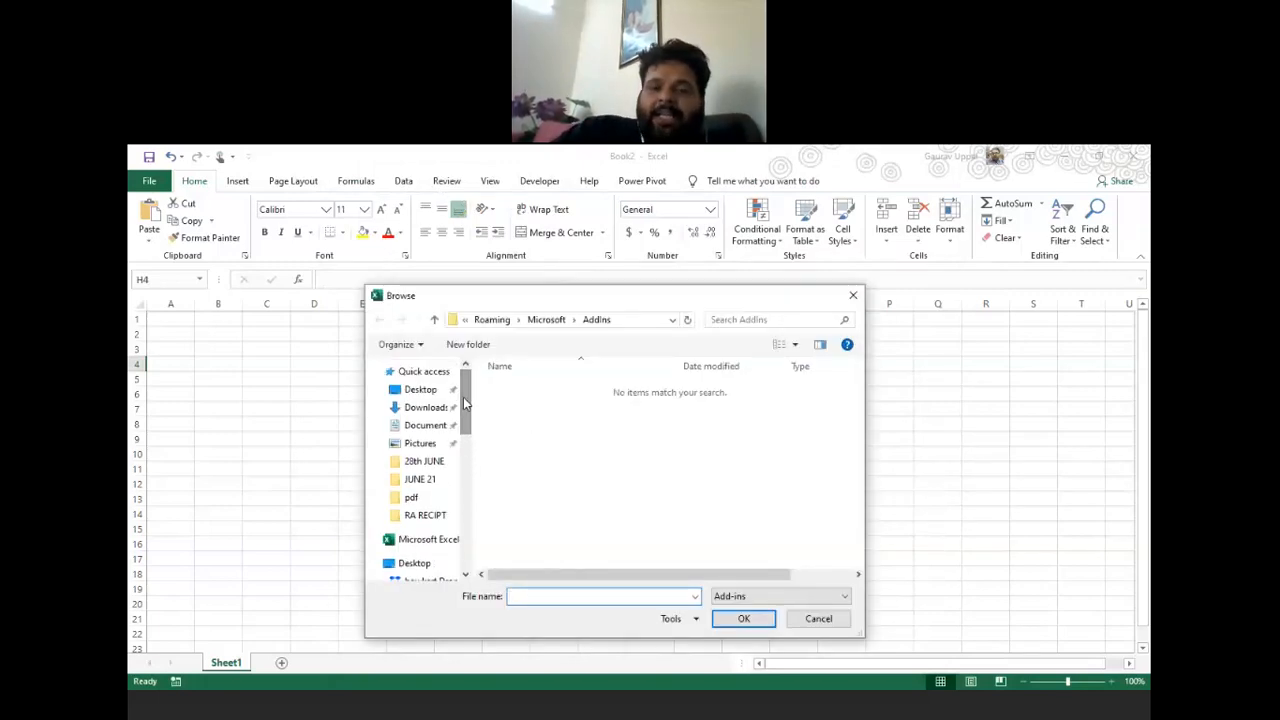
pyautogui.click(403, 389)
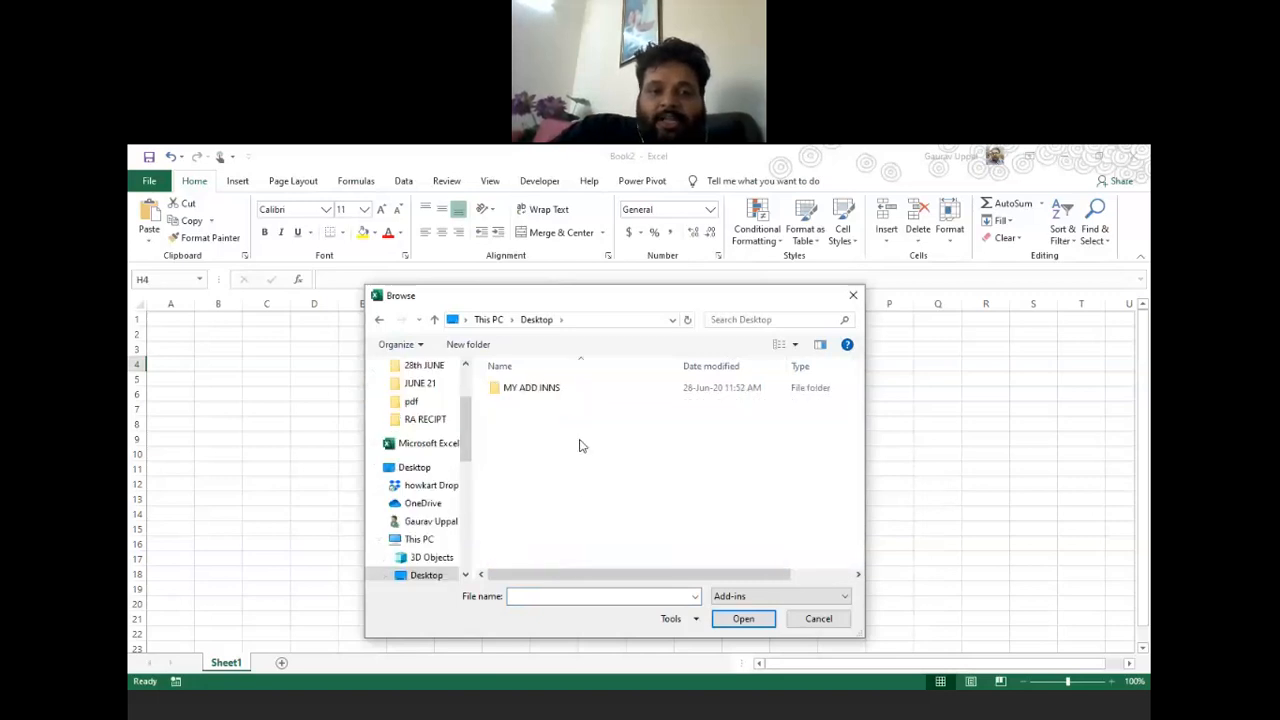
pyautogui.click(562, 393)
pyautogui.doubleClick(562, 391)
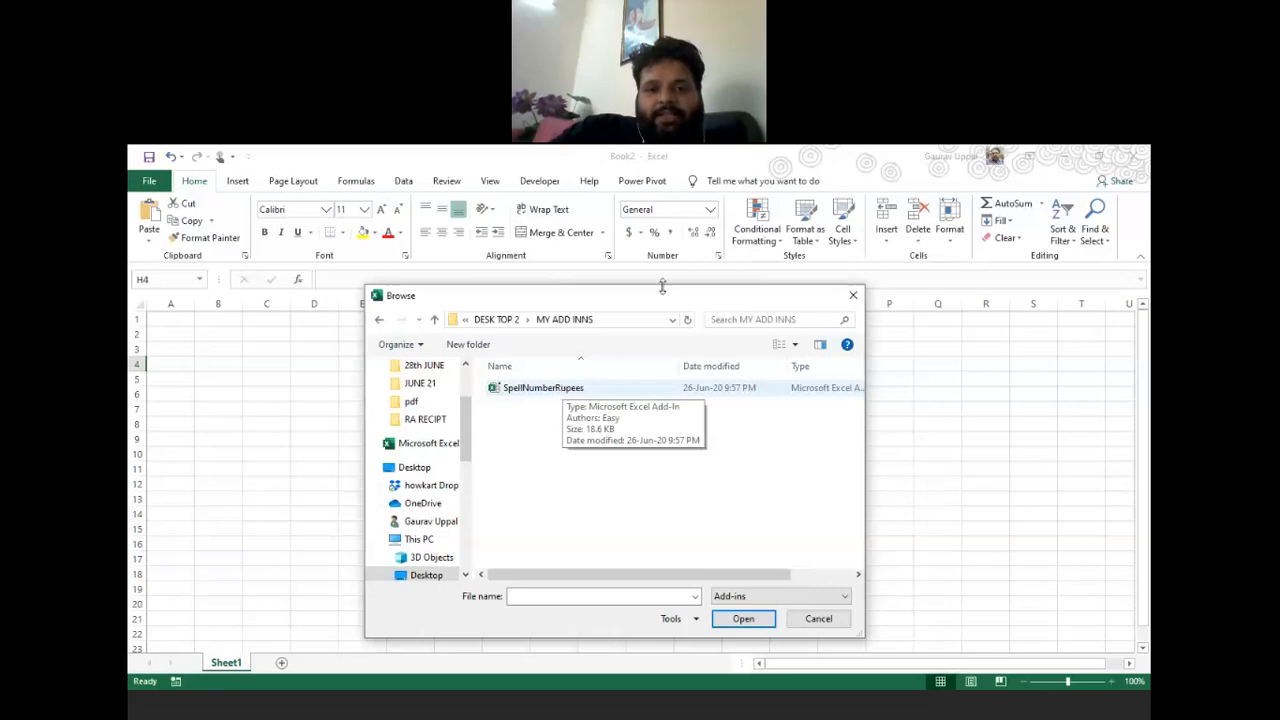
pyautogui.click(855, 296)
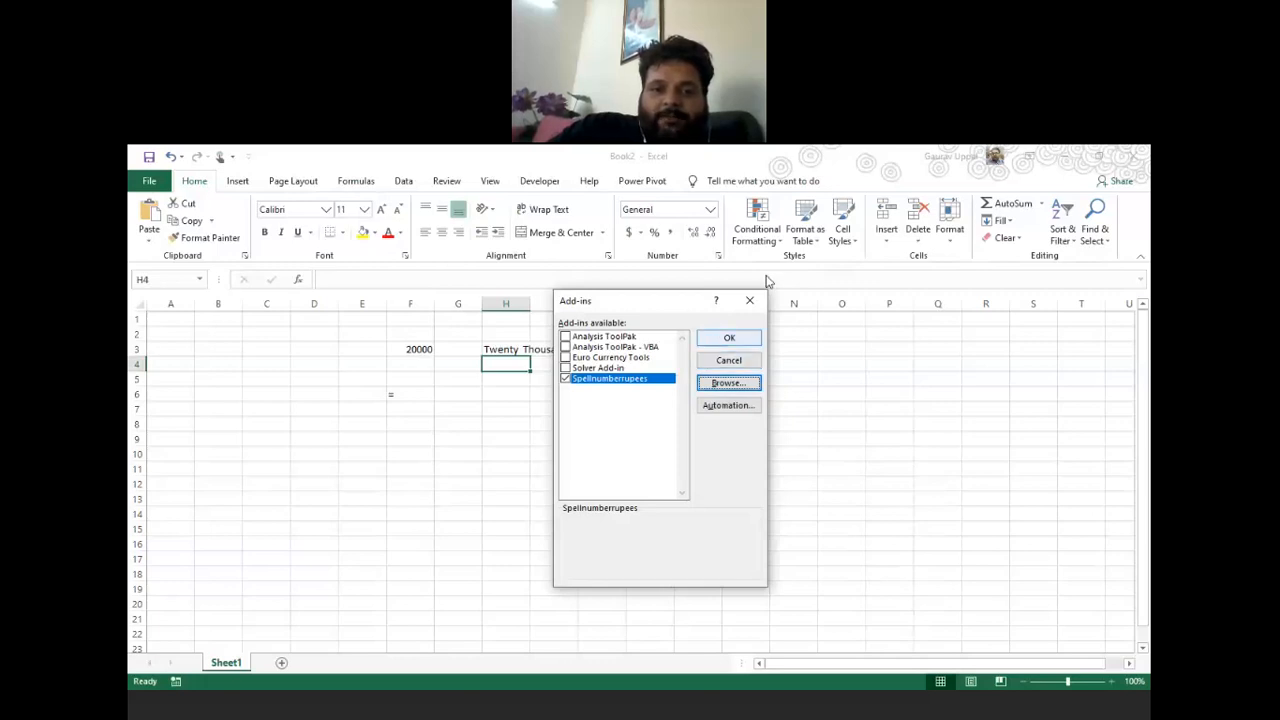
pyautogui.click(750, 300)
pyautogui.click(419, 376)
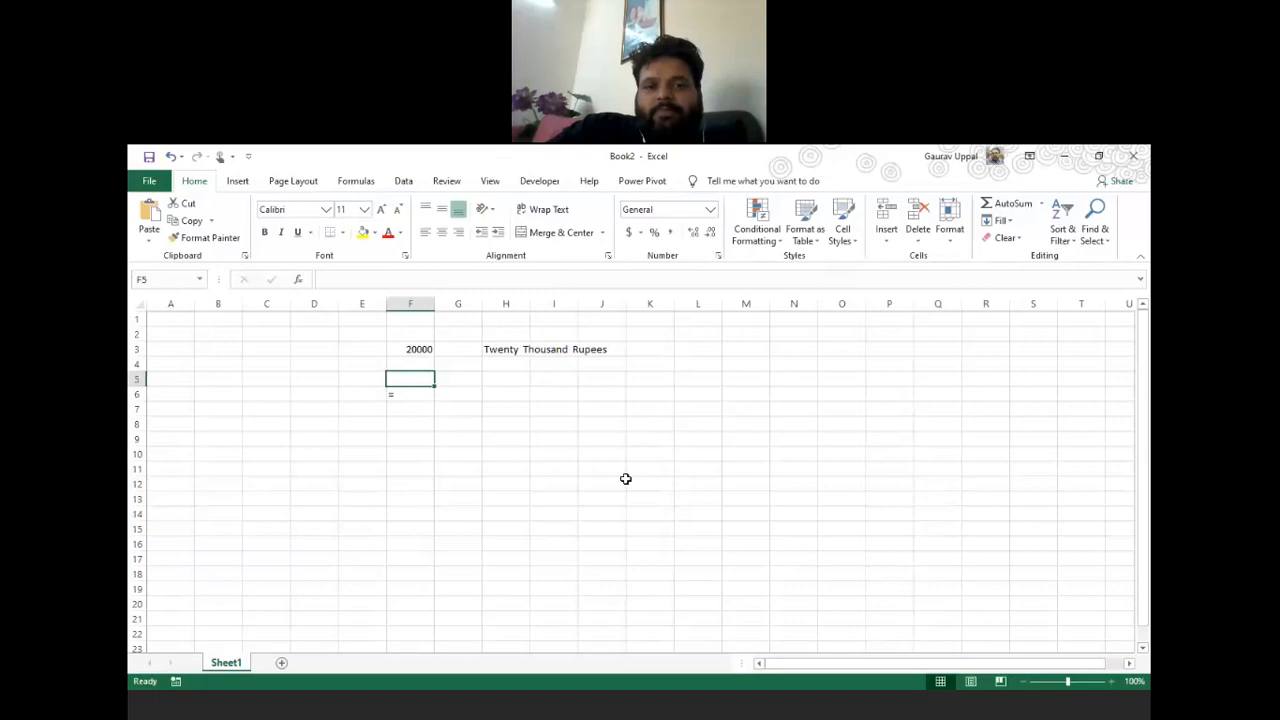
pyautogui.write('9')
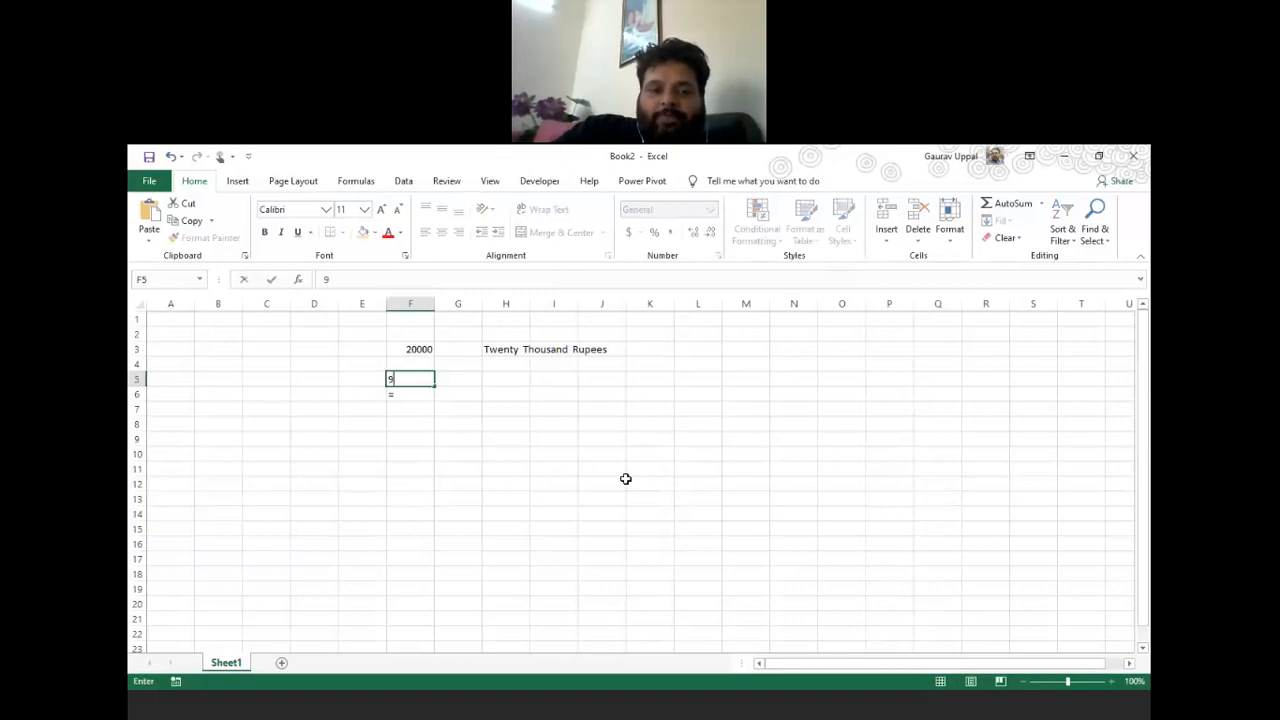
pyautogui.press('Escape')
# - Replace the amount in cell F3 with 8989889 so the spelled-out text in H3 recalculates
pyautogui.press('Up')
pyautogui.press('Up')
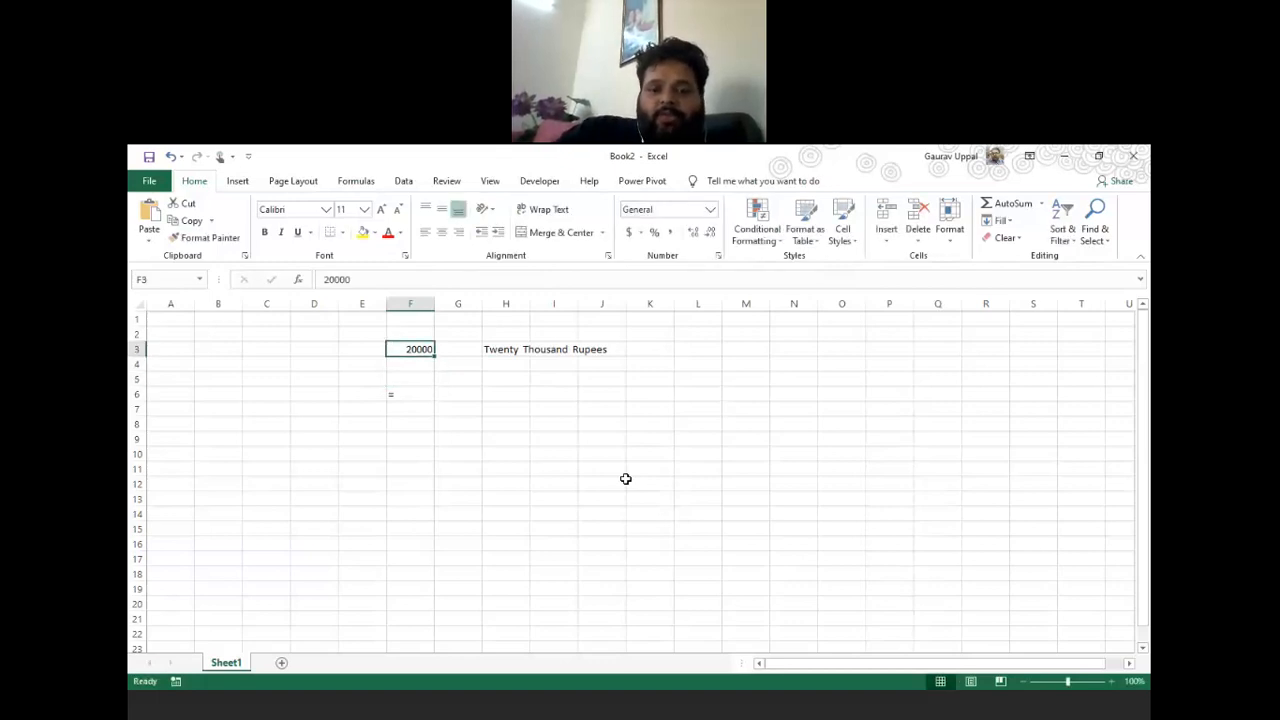
pyautogui.write('8989889')
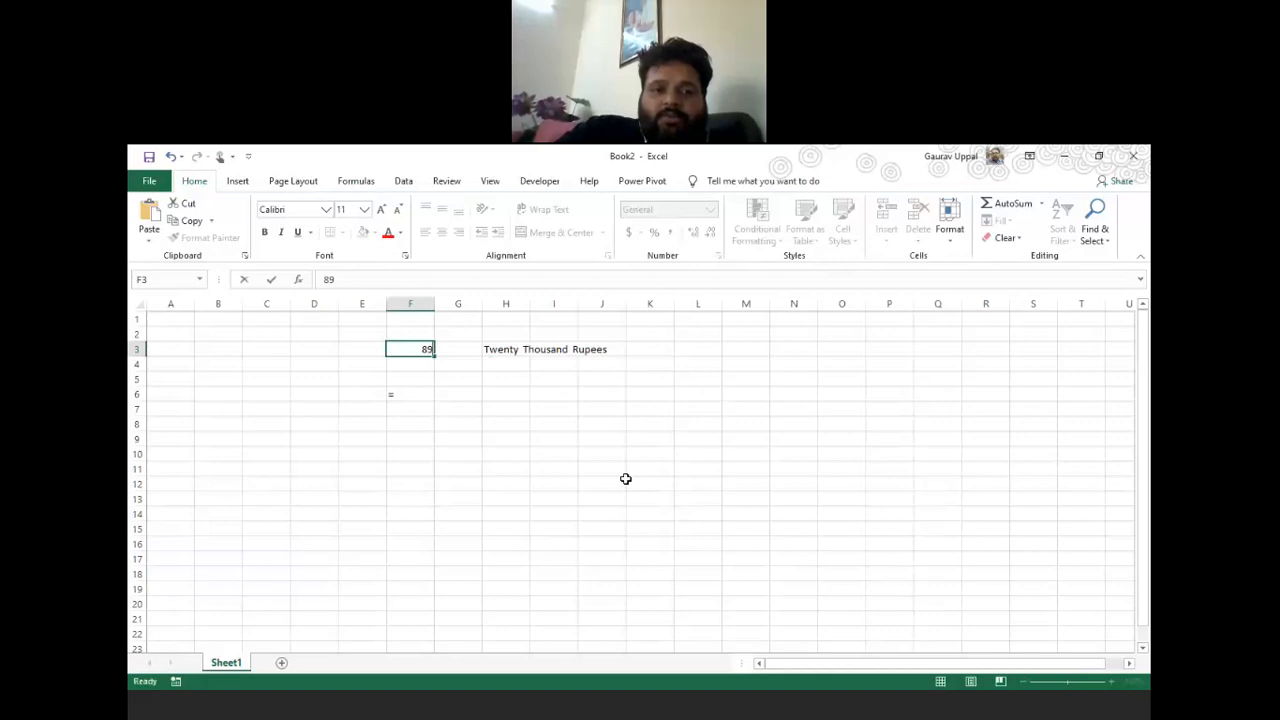
pyautogui.press('Return')
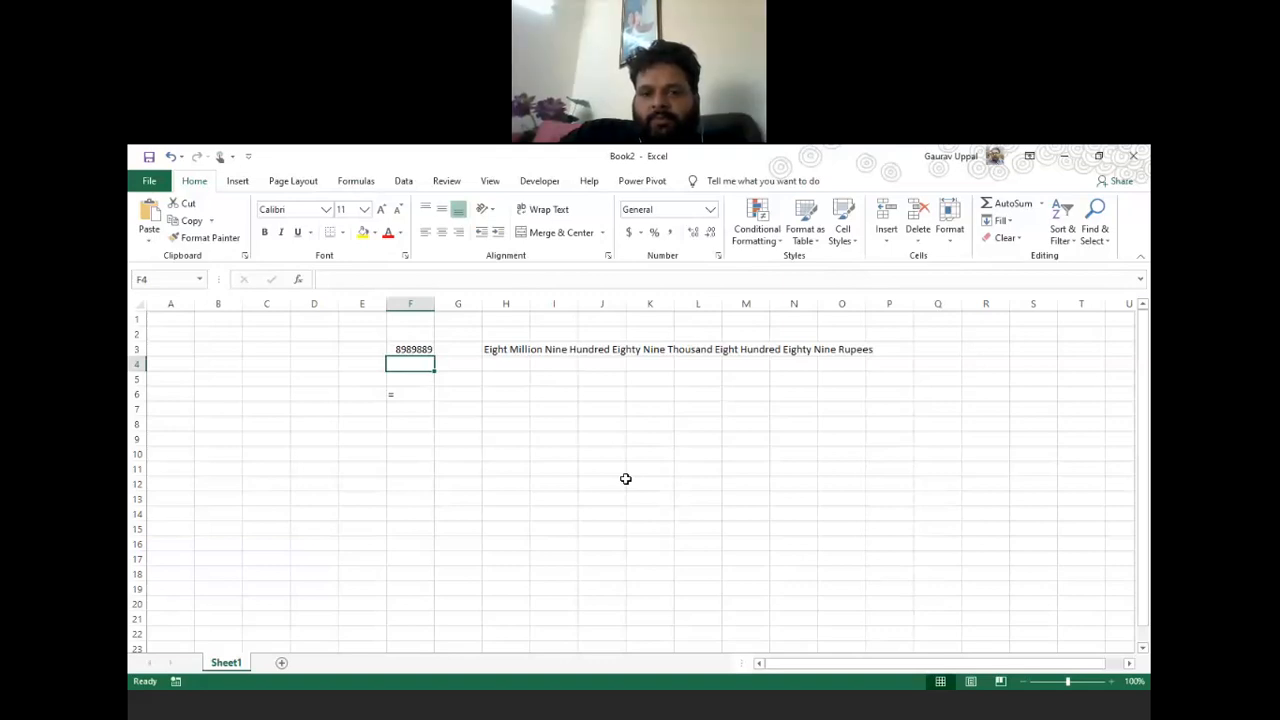
pyautogui.hotkey('alt', 'Tab')
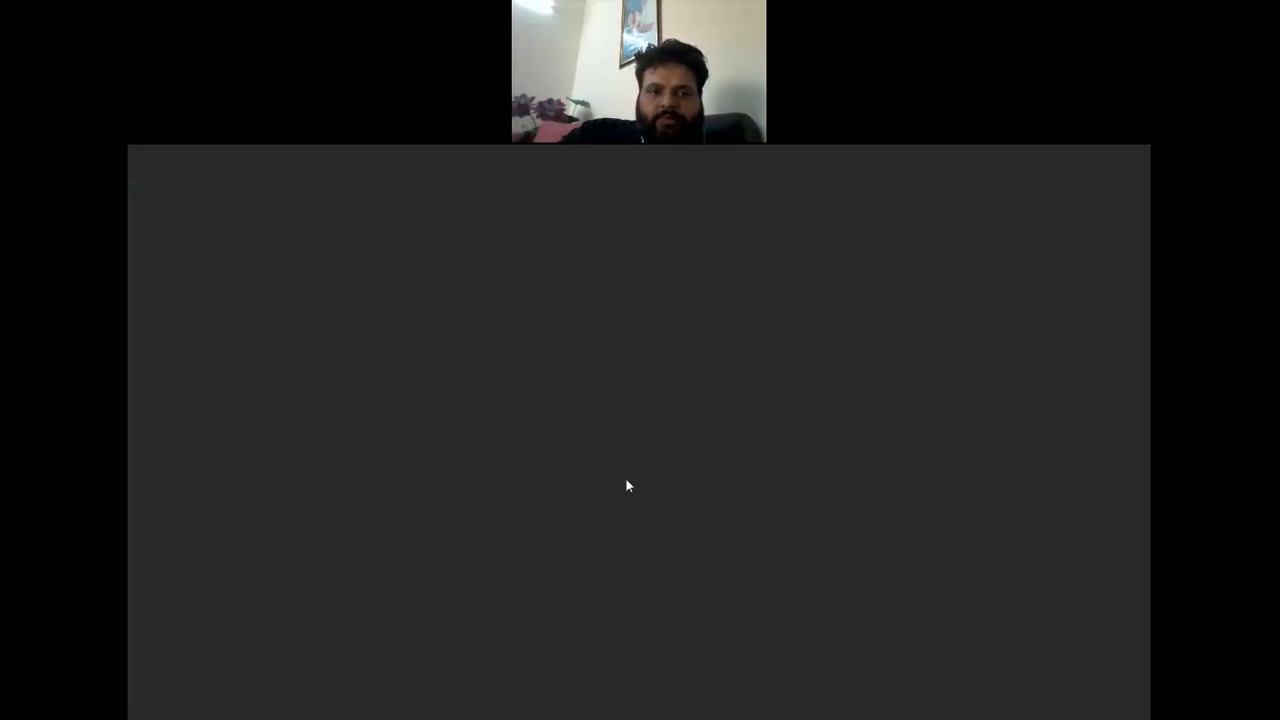
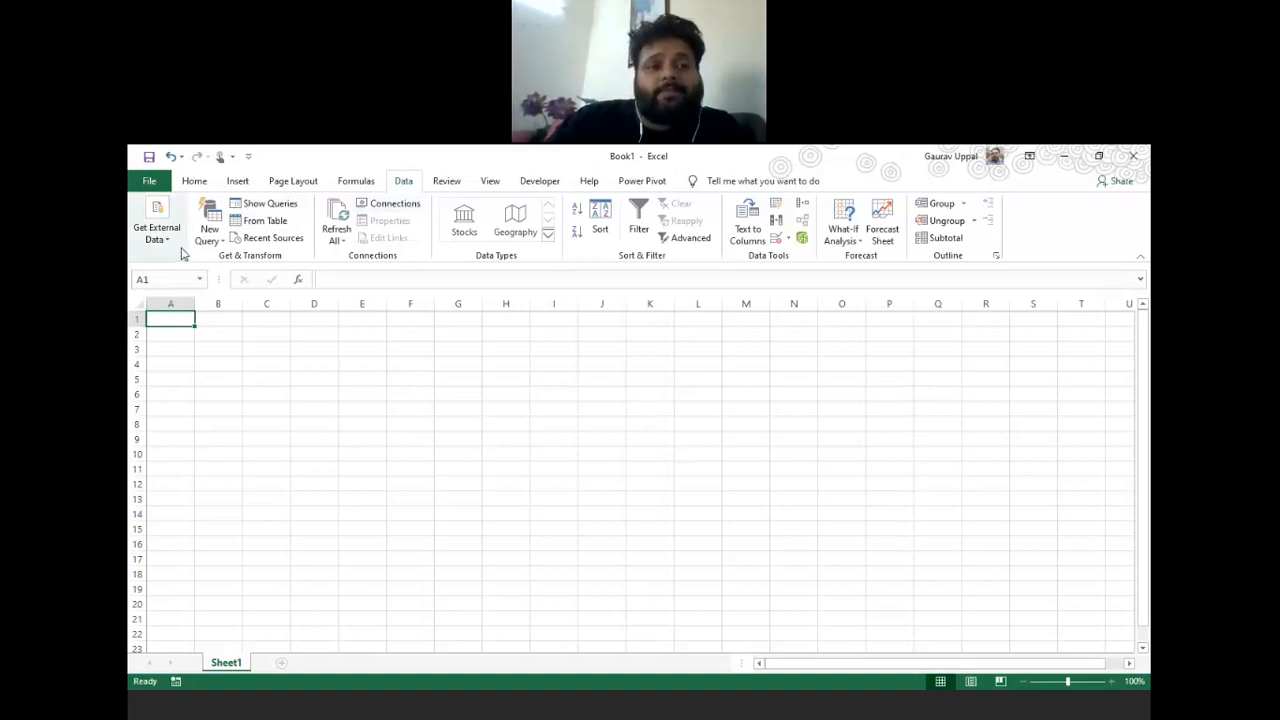
# - Examine the source categories offered for a new query, including files, databases, Azure, online services, other sources and combined queries
pyautogui.click(210, 240)
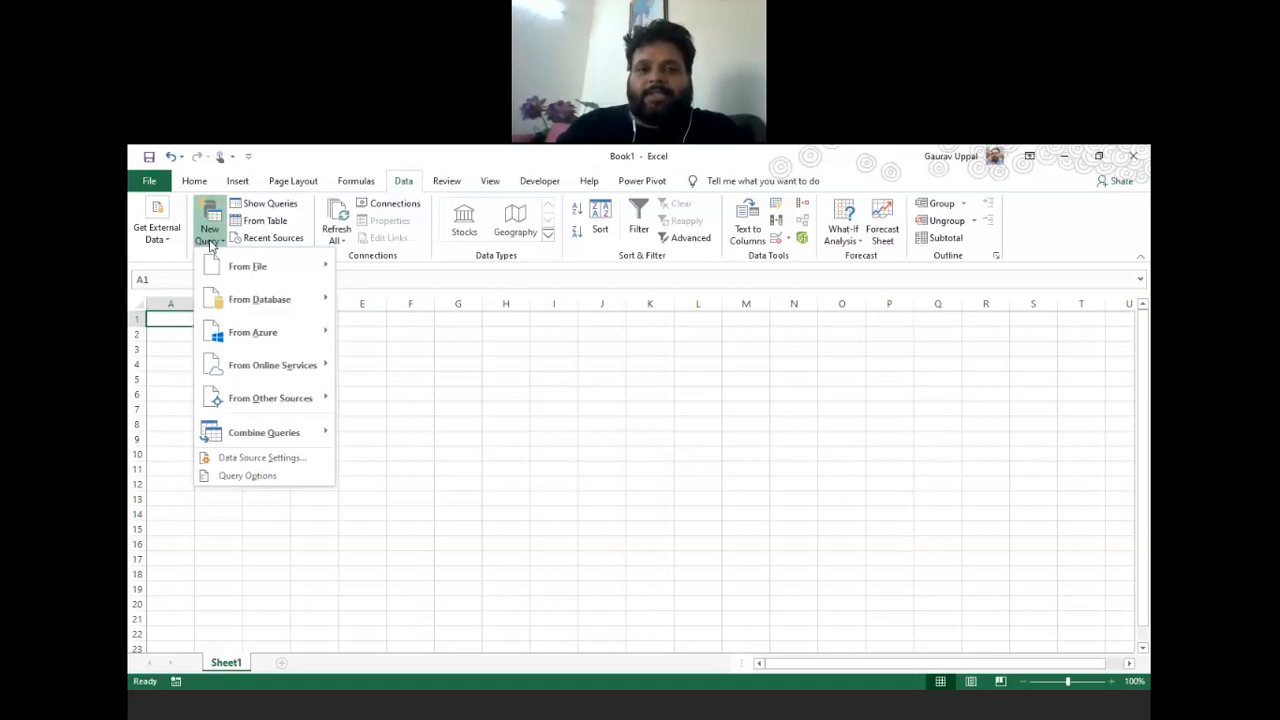
pyautogui.moveTo(290, 267)
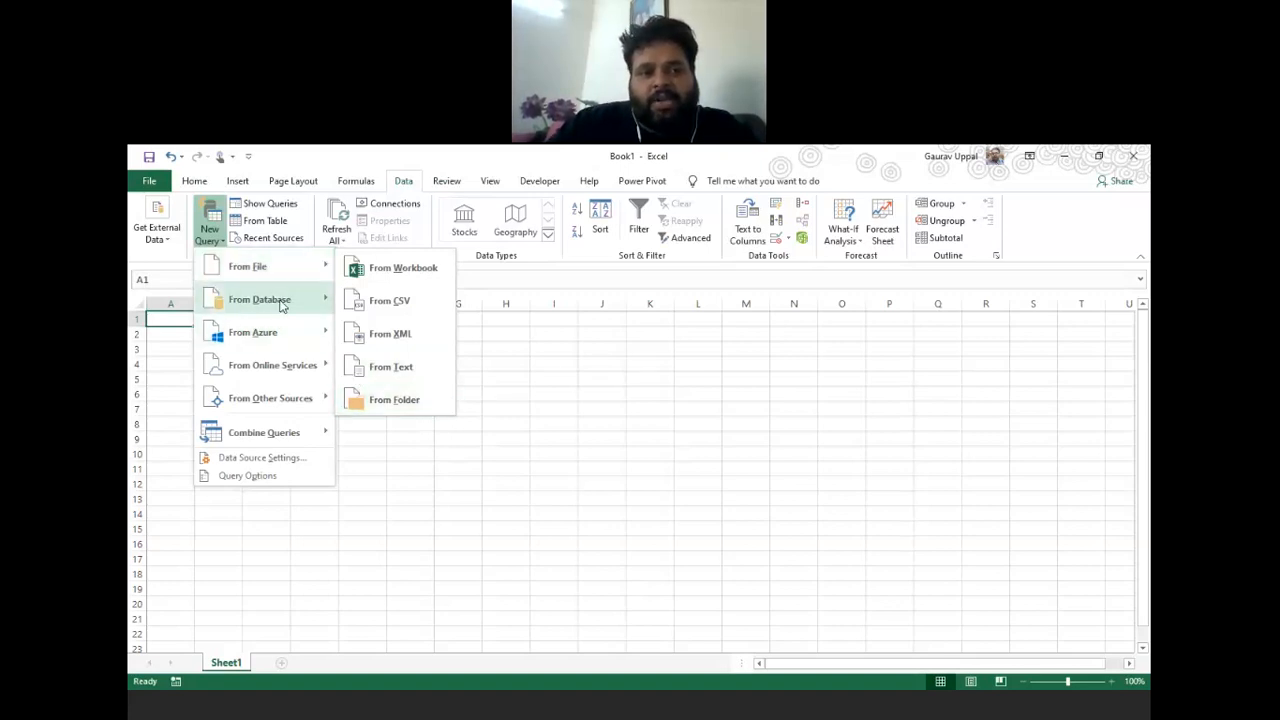
pyautogui.moveTo(283, 303)
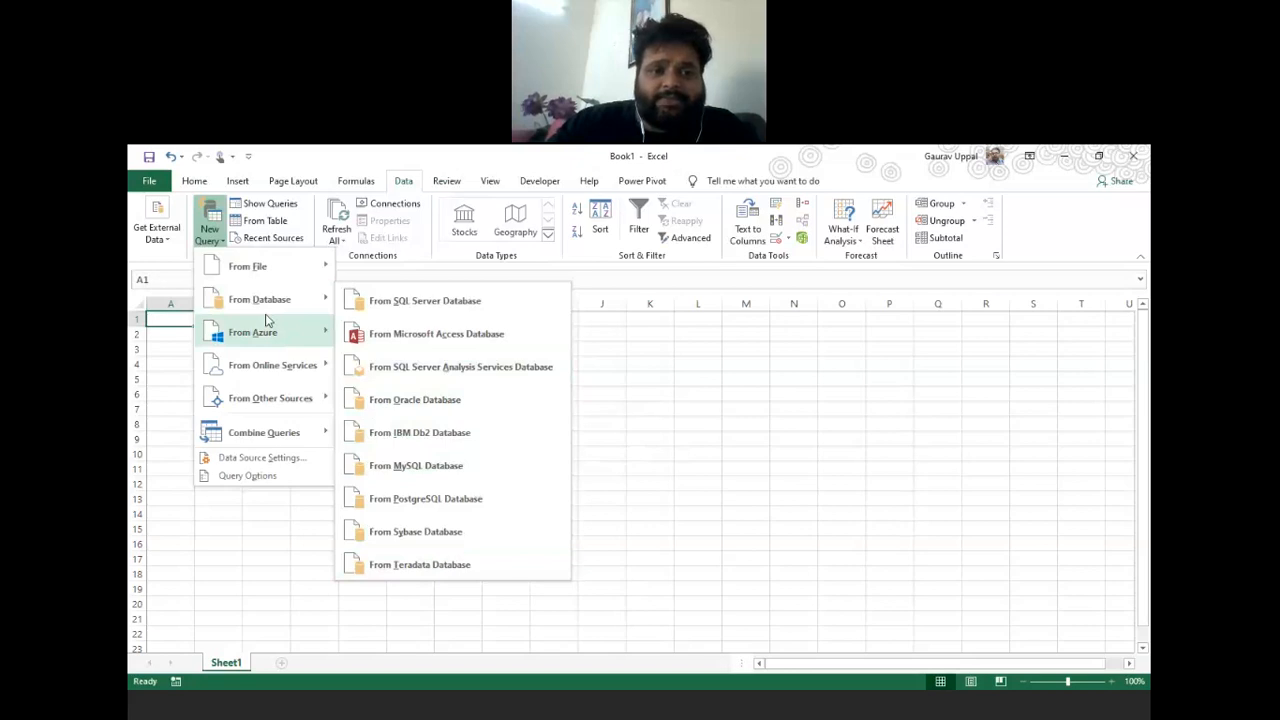
pyautogui.moveTo(256, 333)
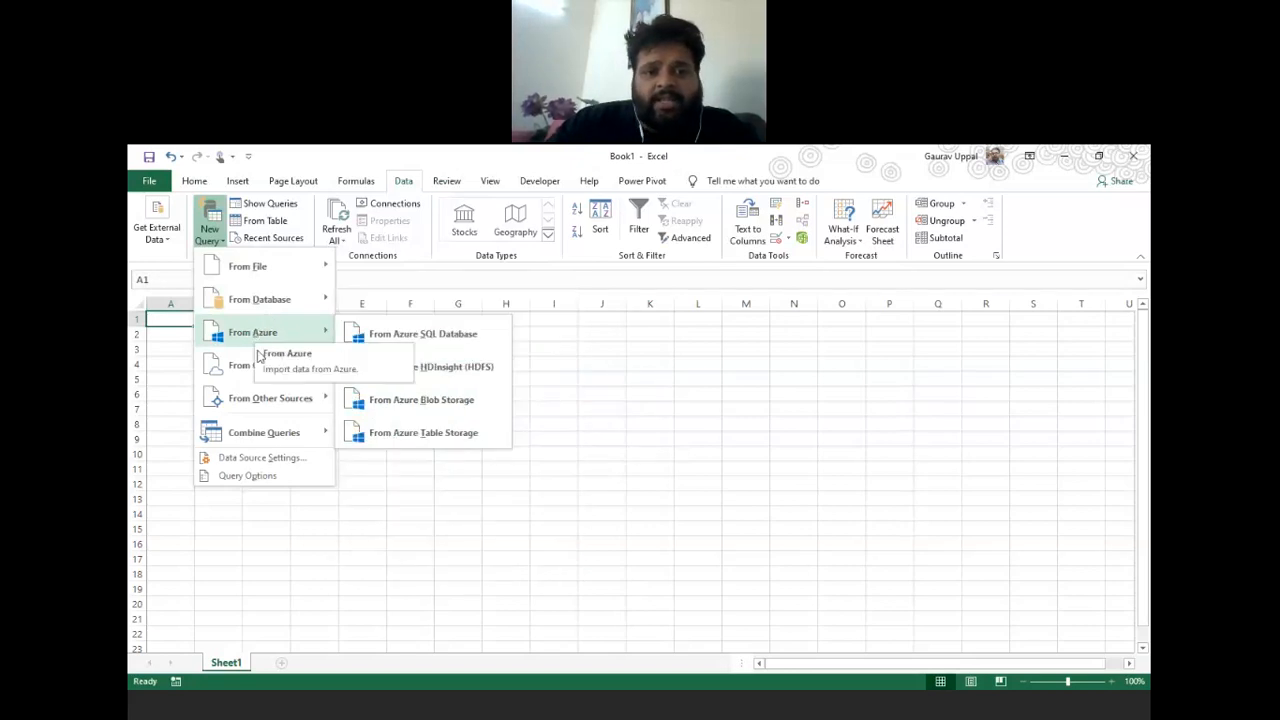
pyautogui.moveTo(258, 358)
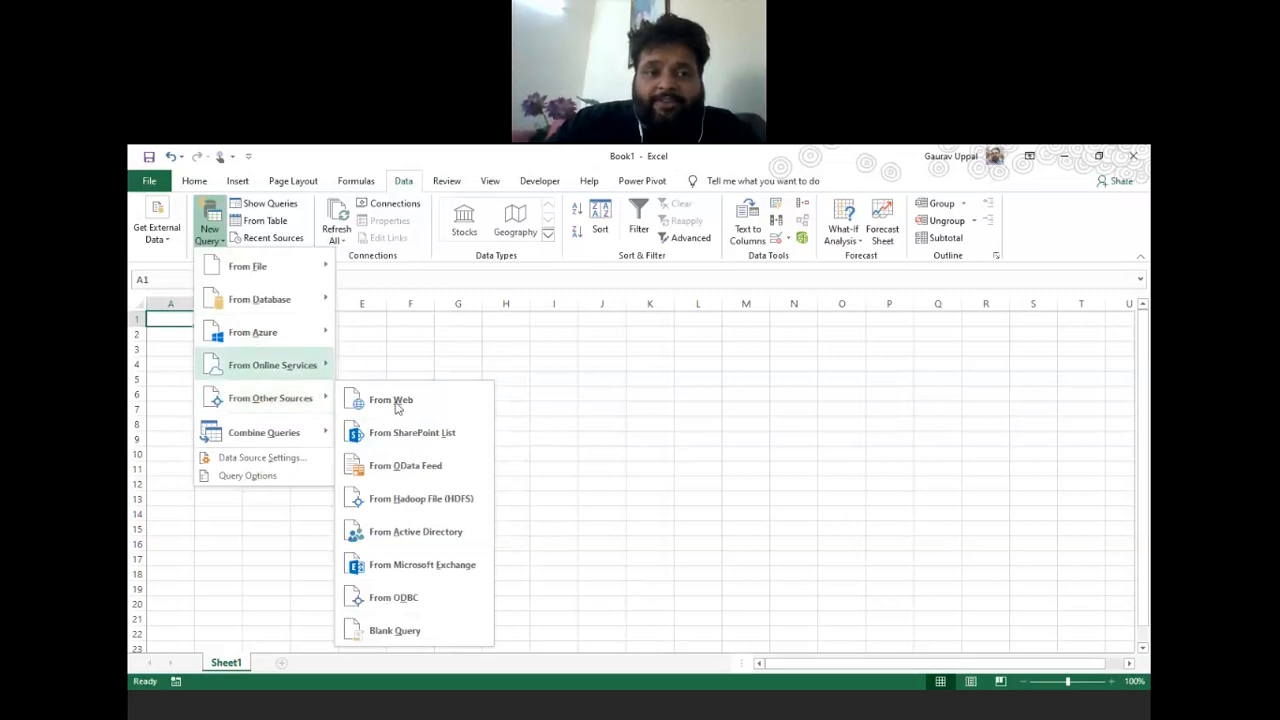
pyautogui.moveTo(308, 365)
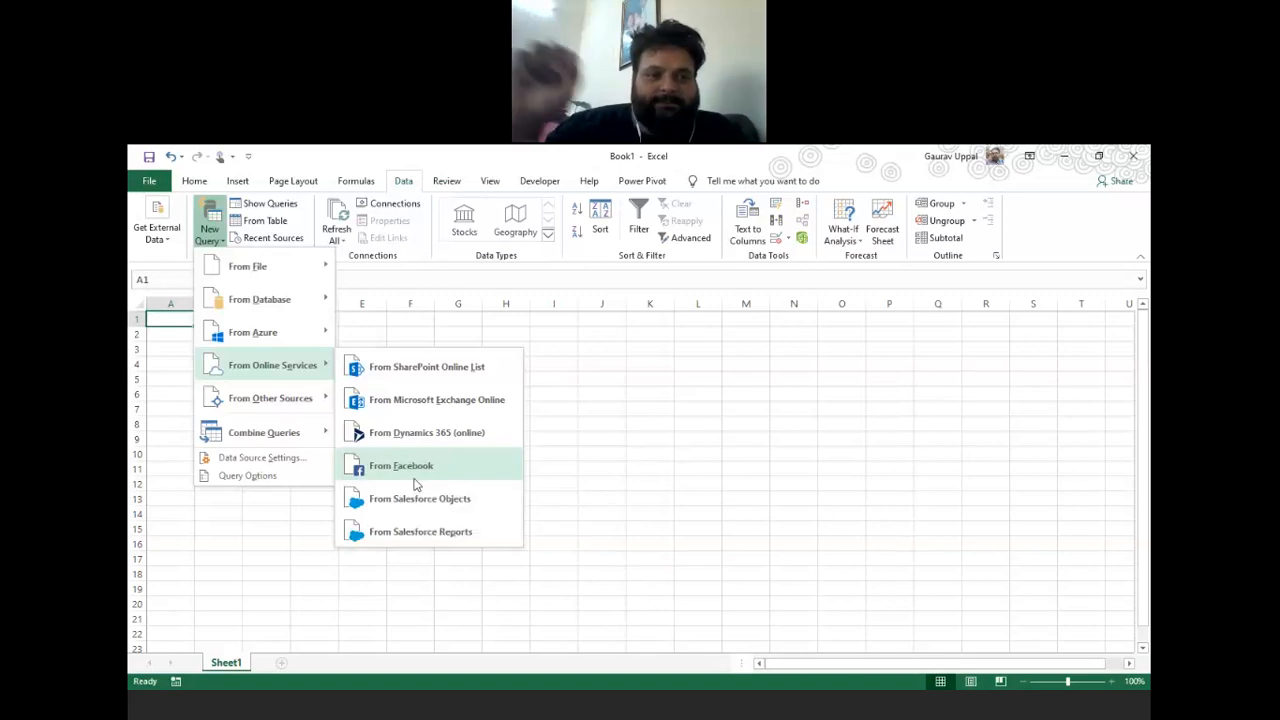
pyautogui.moveTo(278, 413)
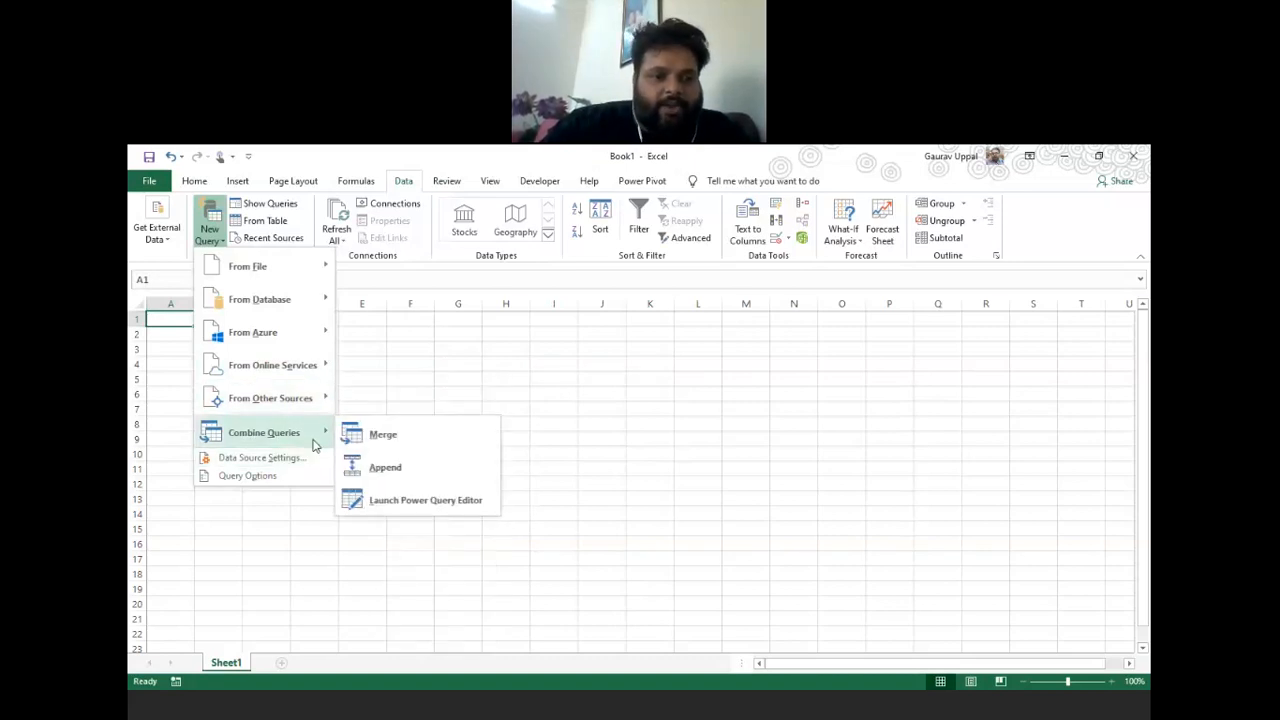
# - Start a new query from the Excel workbook TEST DATA_22 in the JUNE 21 folder
pyautogui.moveTo(316, 272)
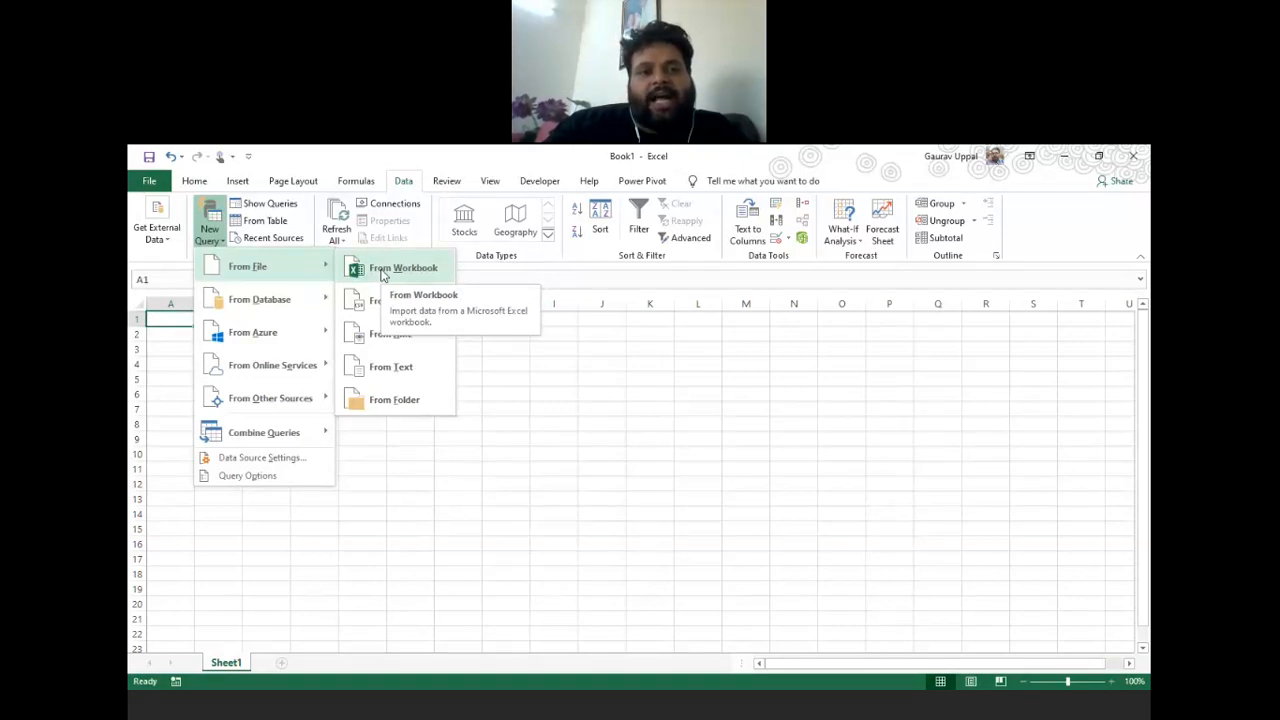
pyautogui.click(381, 270)
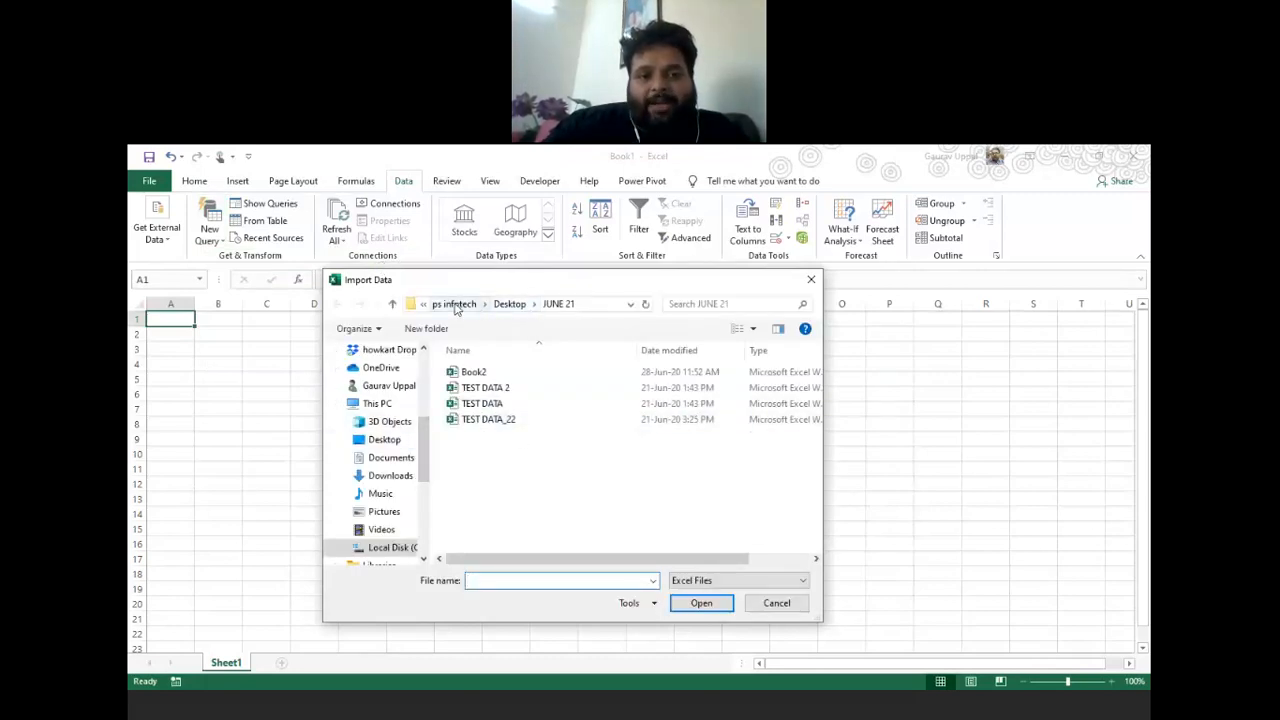
pyautogui.click(517, 421)
pyautogui.click(700, 604)
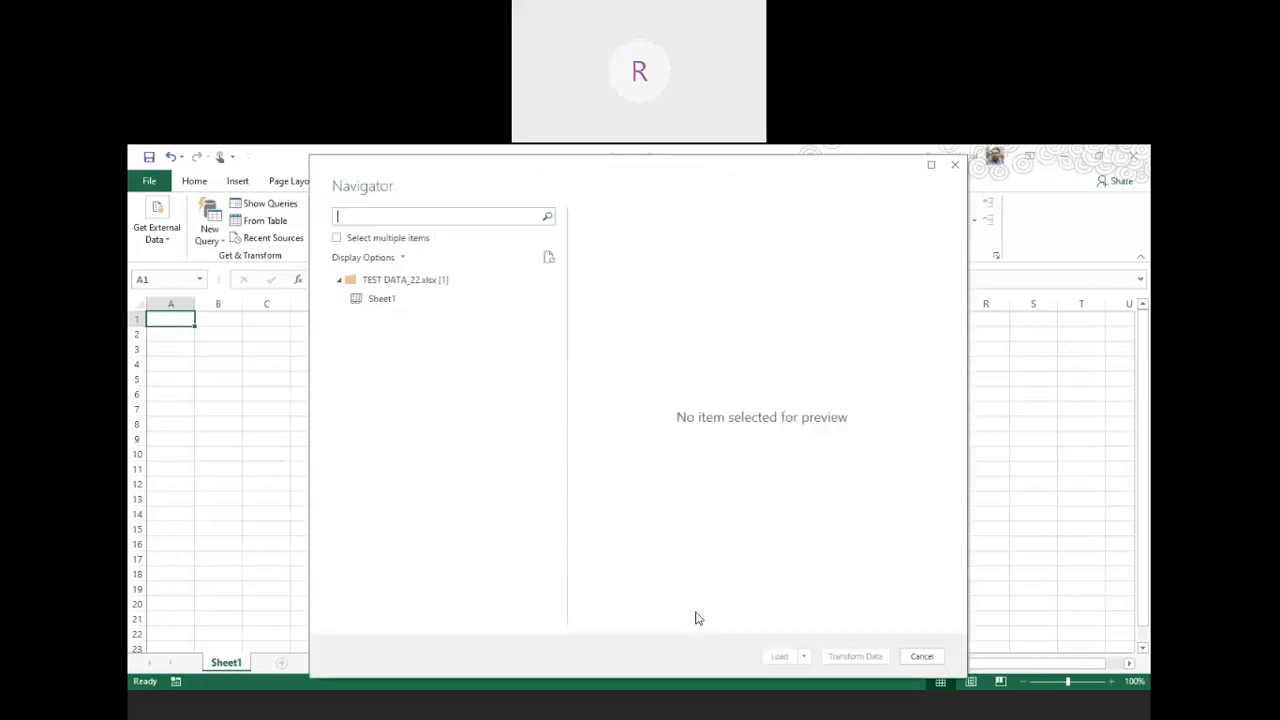
# - Open Sheet1 of TEST DATA_22 for transformation in the Power Query Editor, and close the editor discarding the changes
pyautogui.click(386, 303)
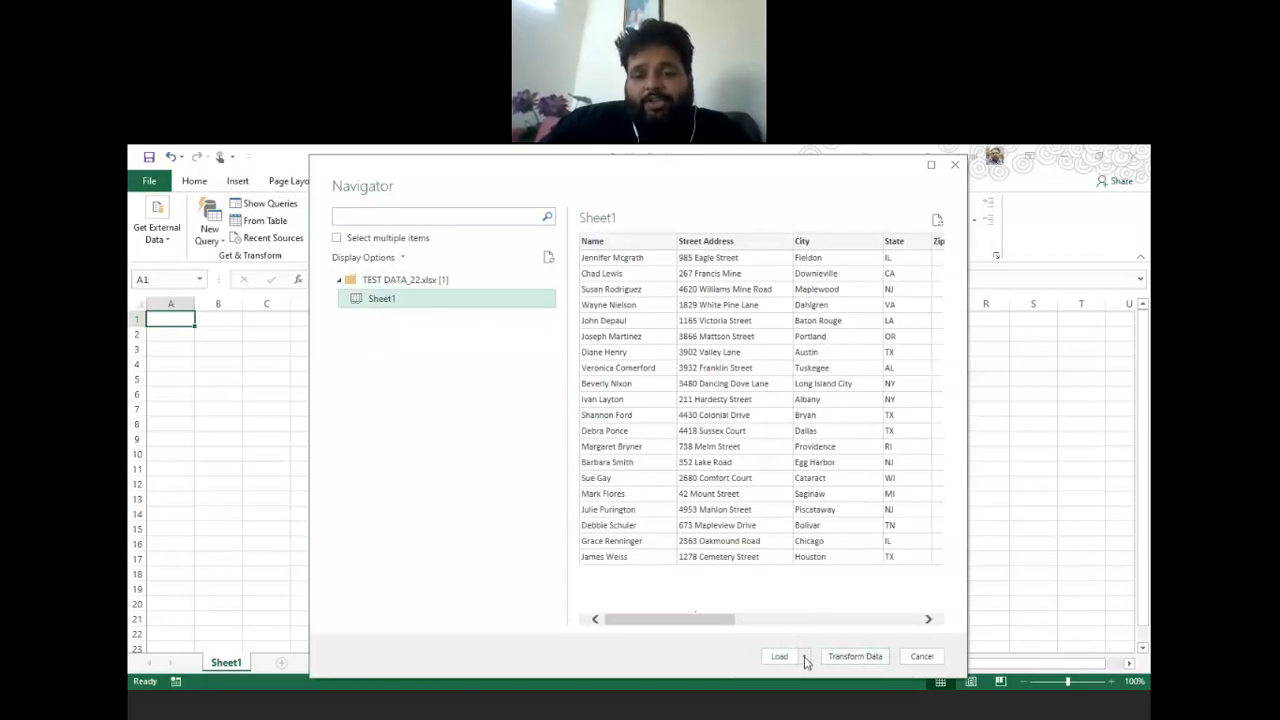
pyautogui.click(805, 657)
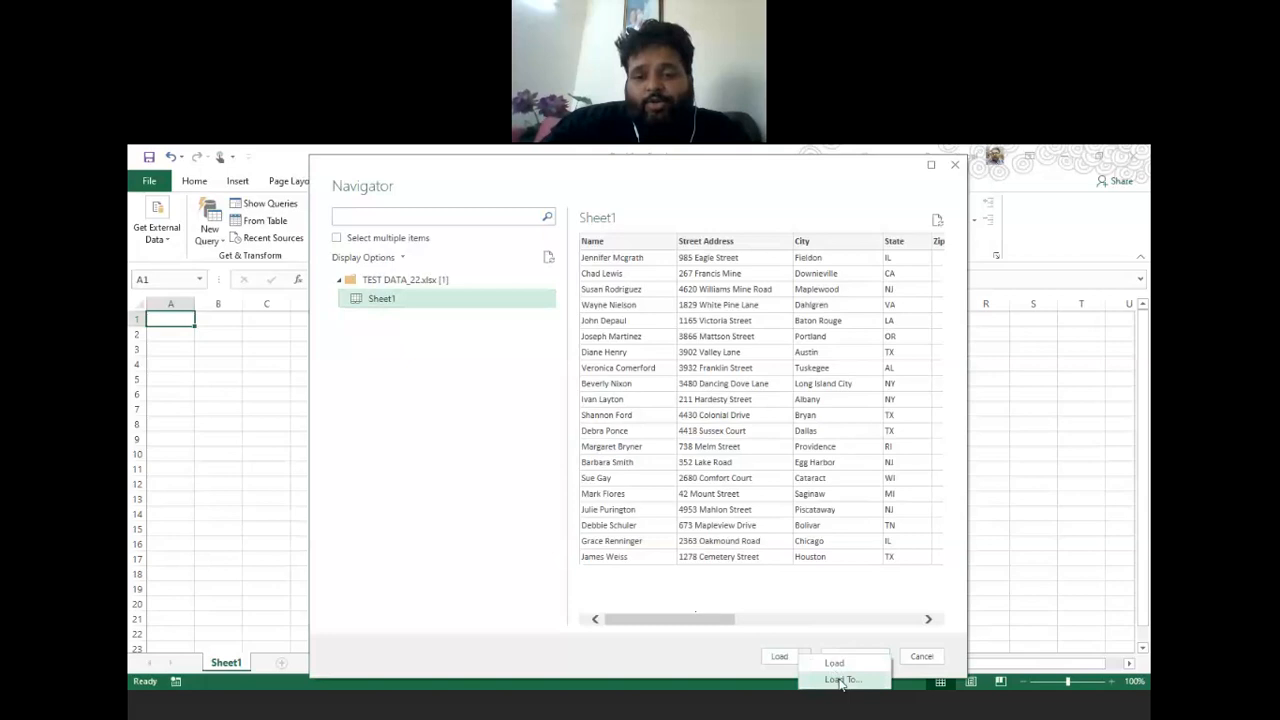
pyautogui.click(754, 656)
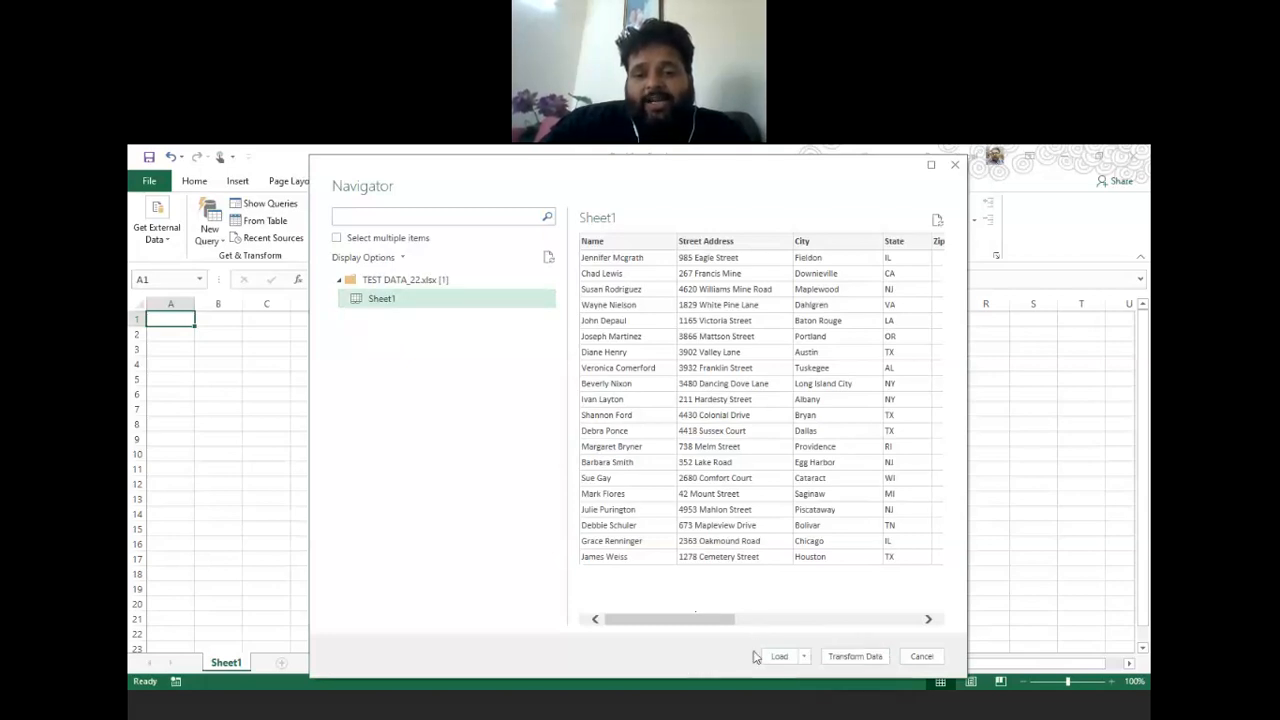
pyautogui.click(855, 656)
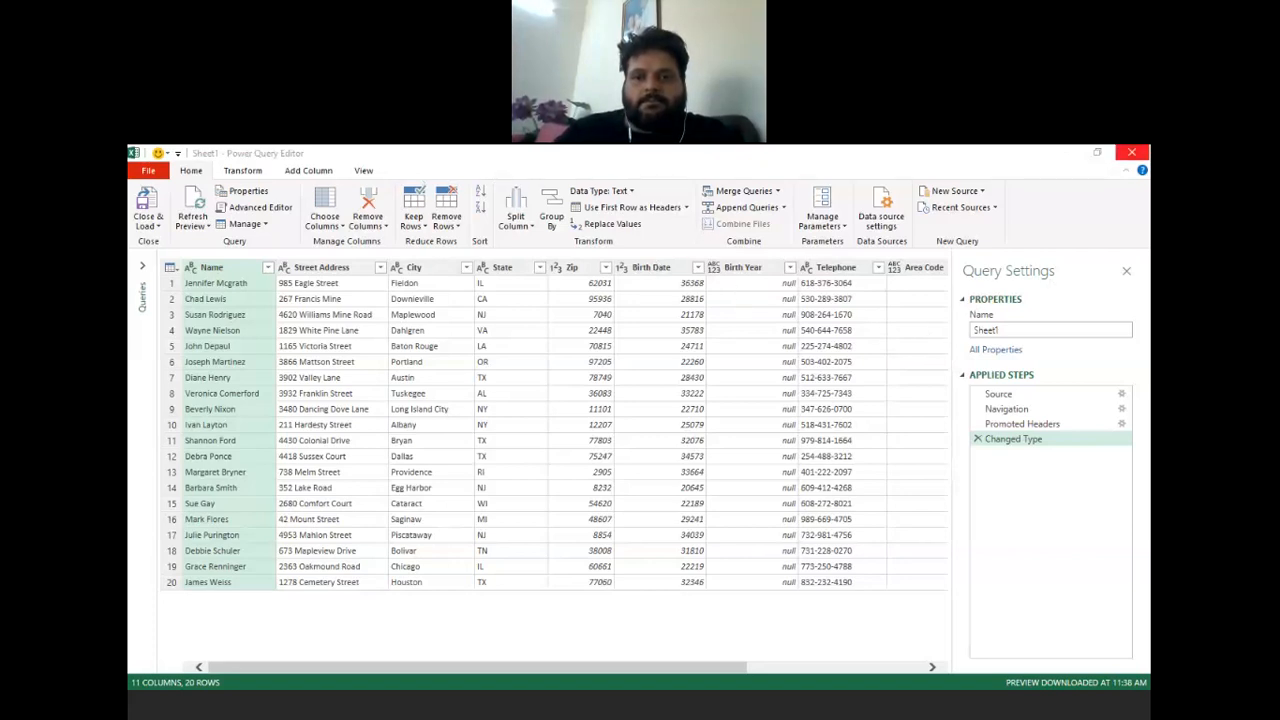
pyautogui.click(1133, 153)
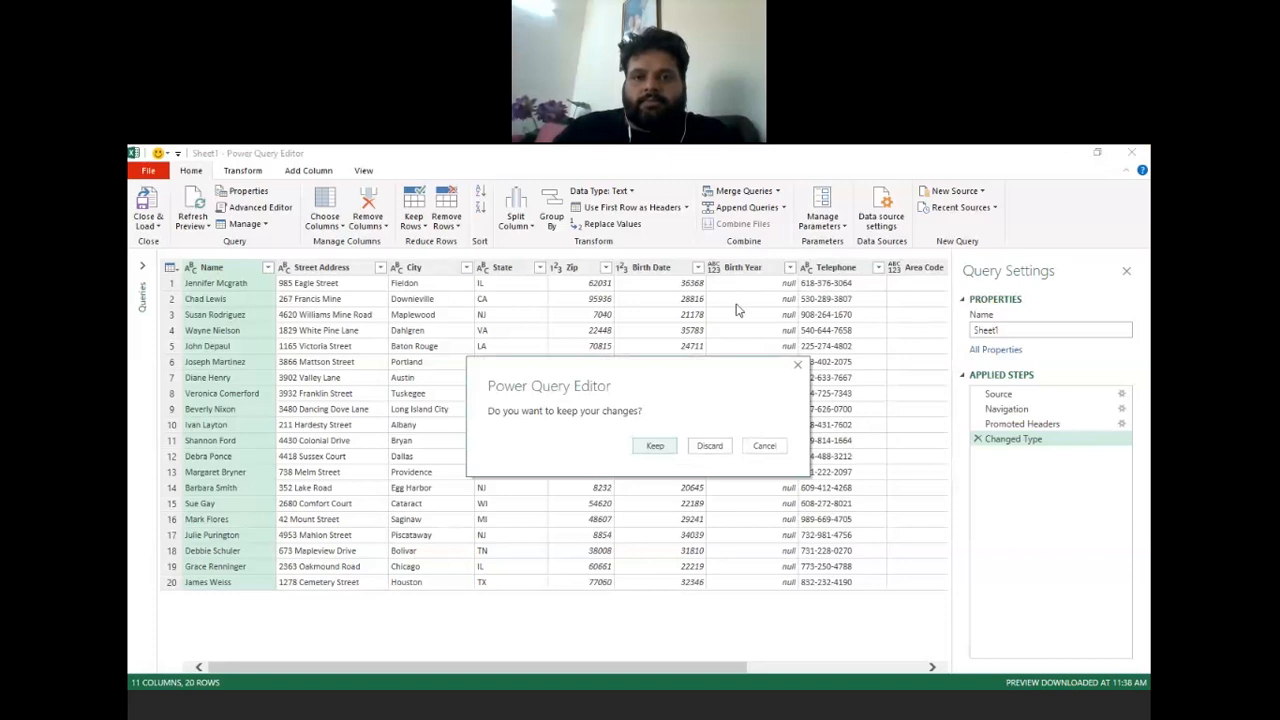
pyautogui.click(708, 445)
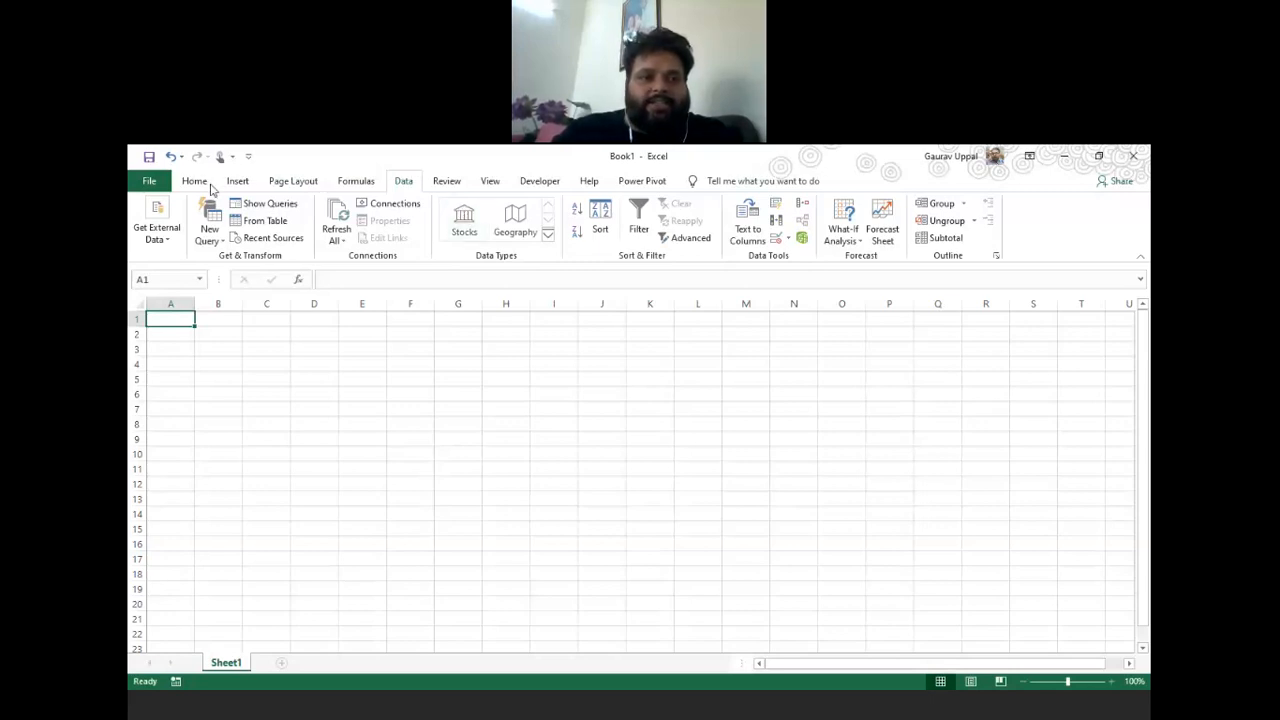
pyautogui.click(210, 232)
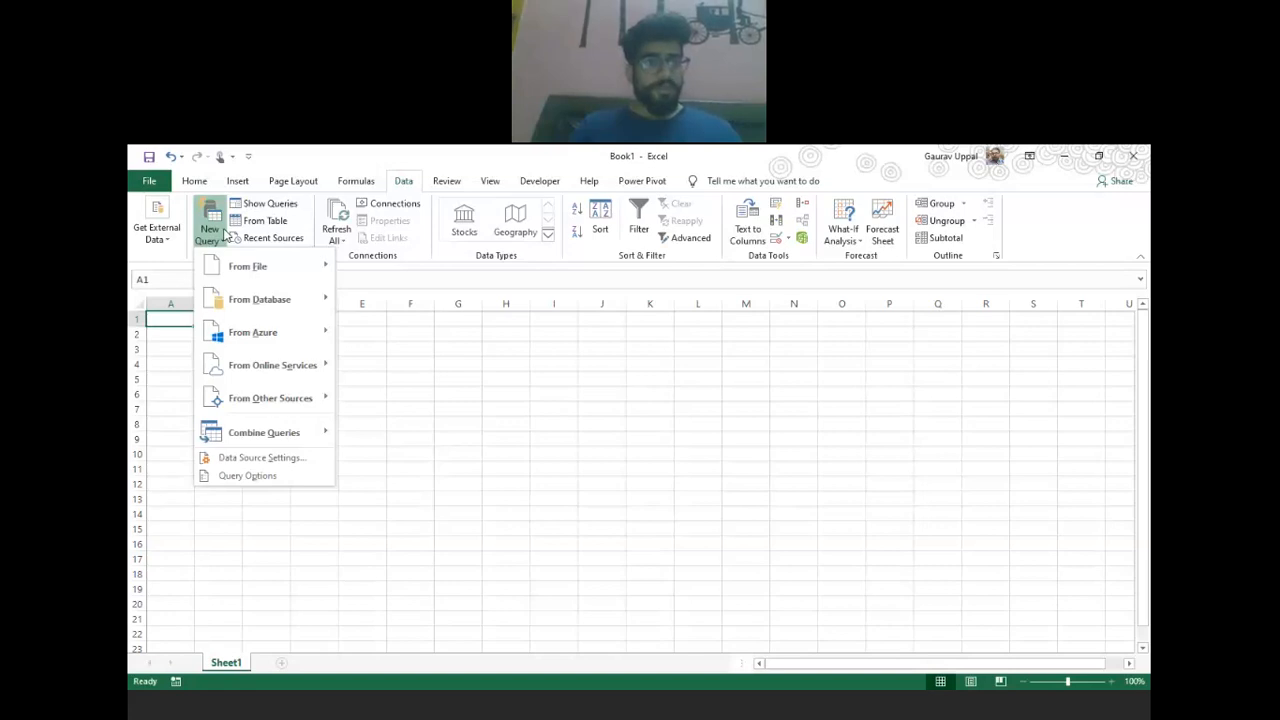
pyautogui.click(146, 224)
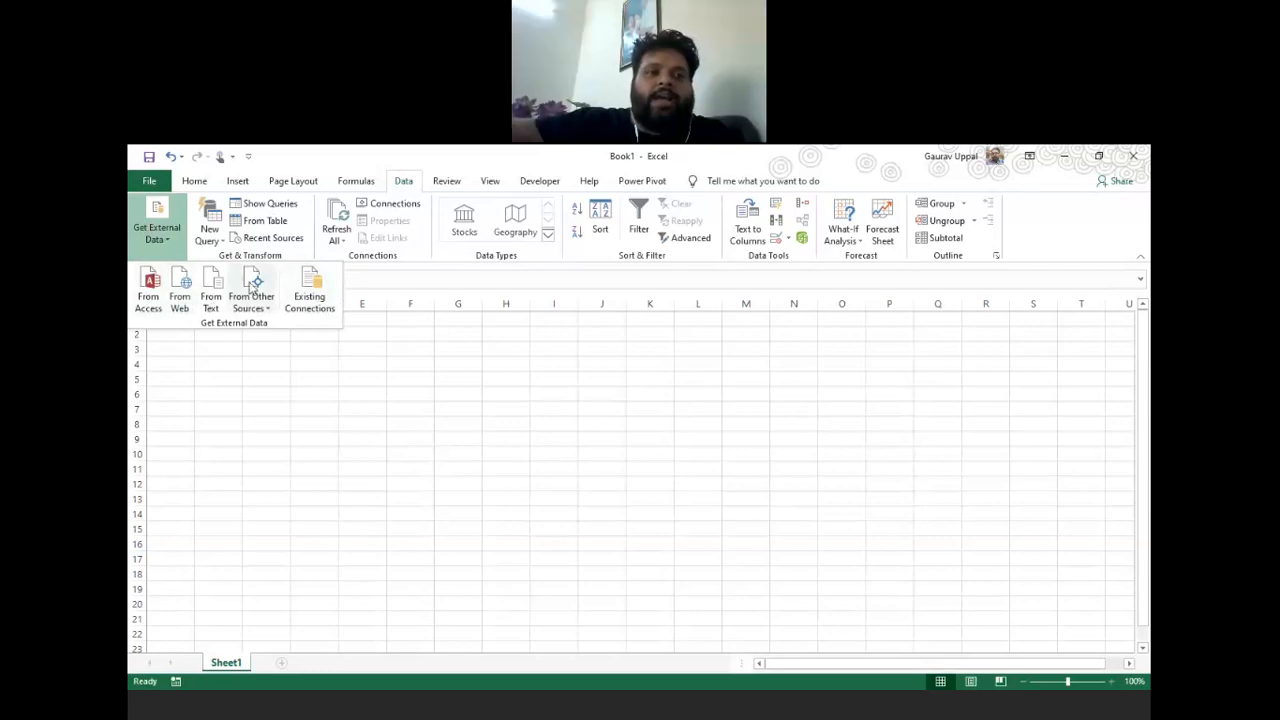
pyautogui.click(200, 238)
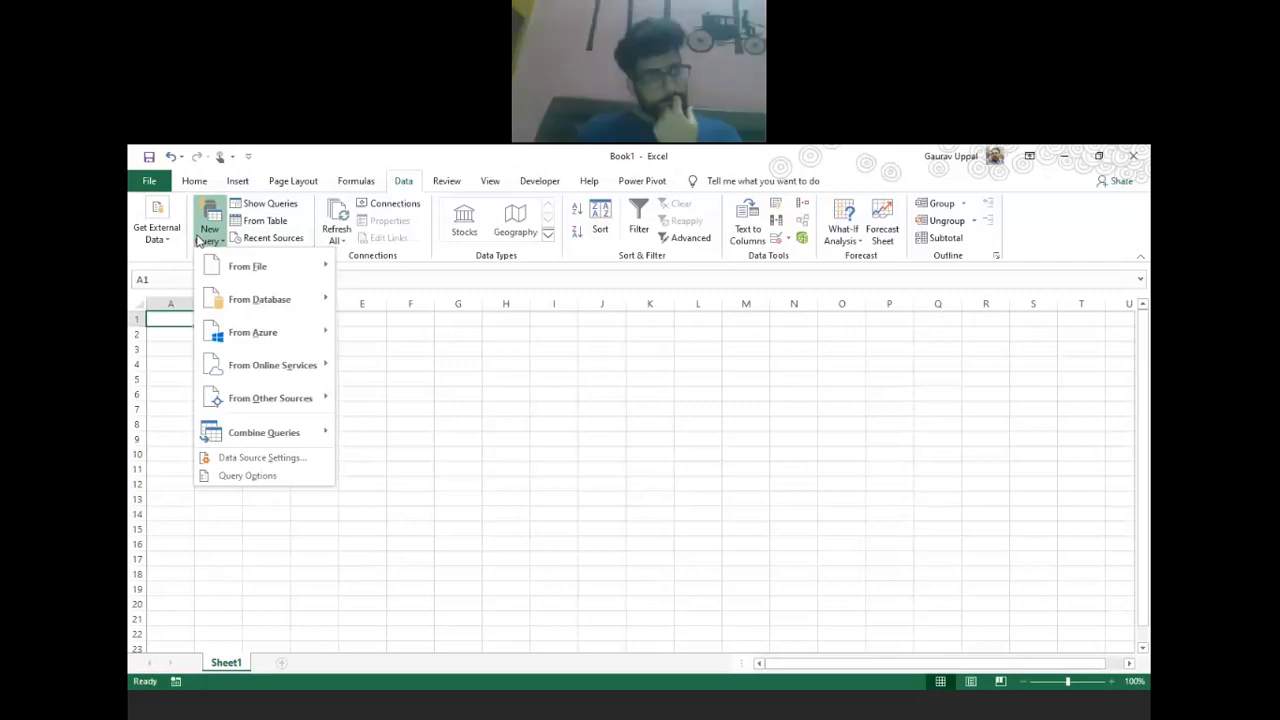
# - Start a new query from the Excel workbook TEST DATA_22 and preview its Sheet1 in the Navigator
pyautogui.moveTo(250, 272)
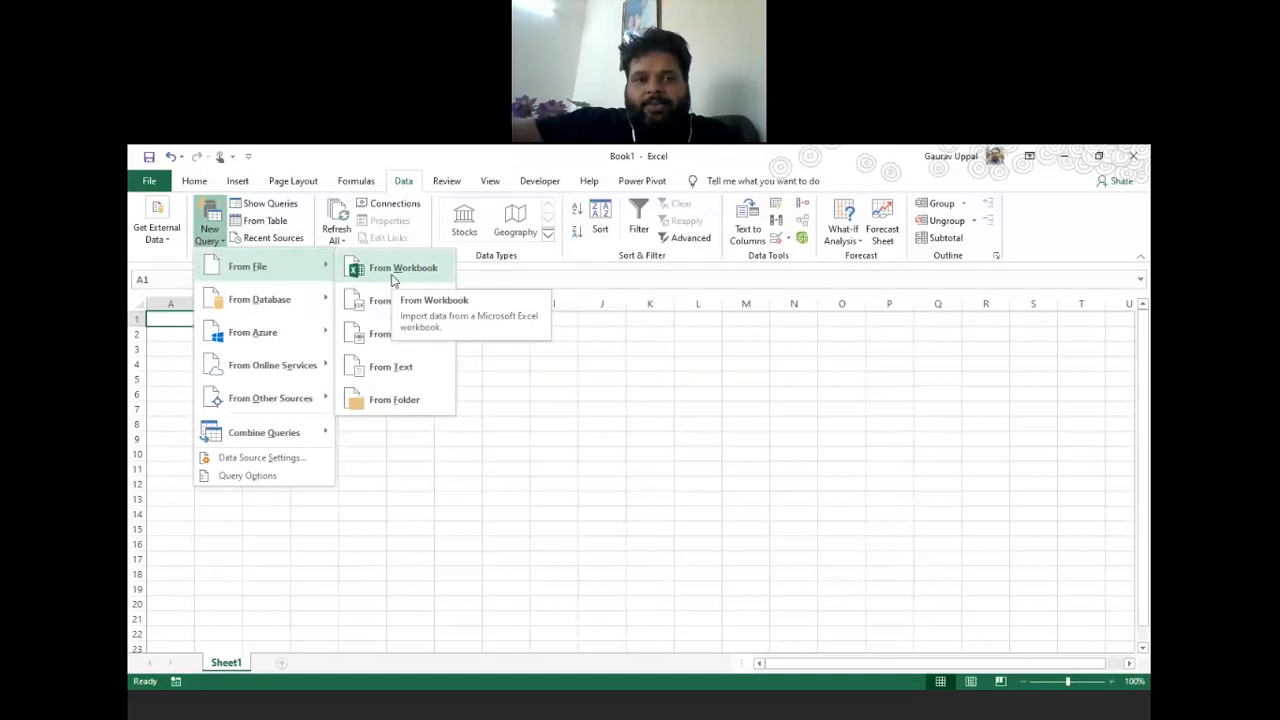
pyautogui.click(393, 281)
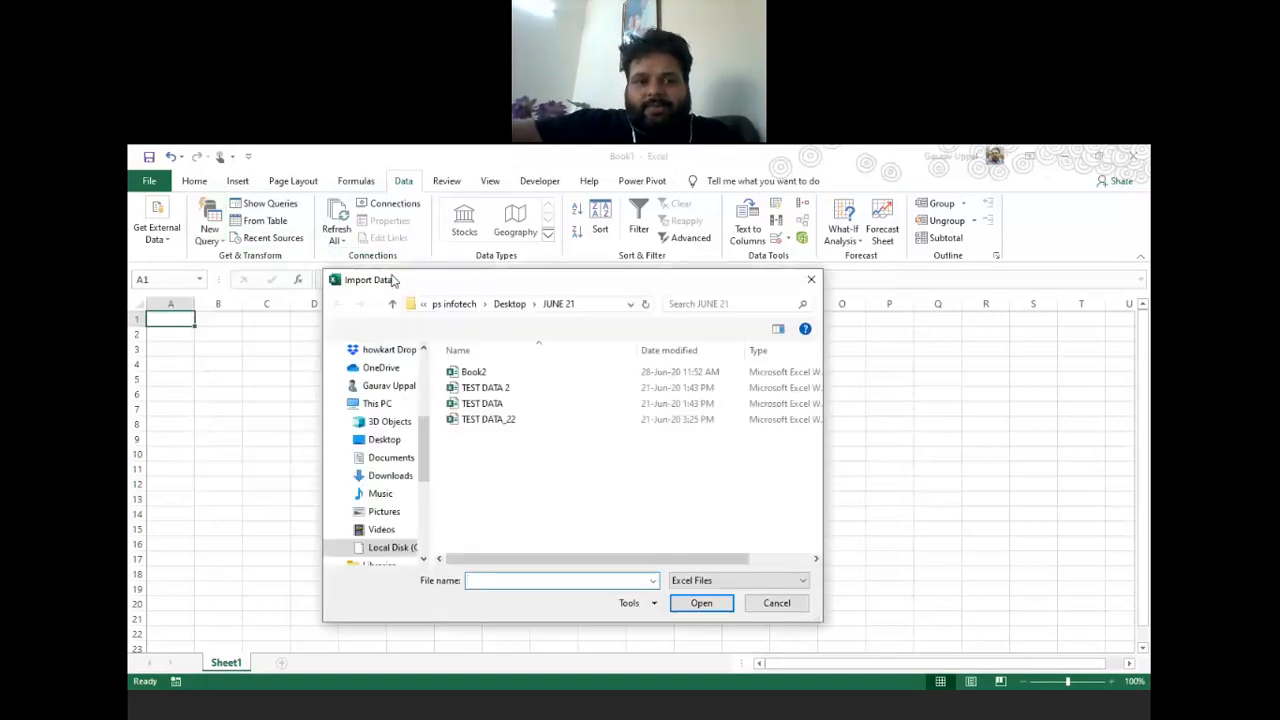
pyautogui.click(520, 426)
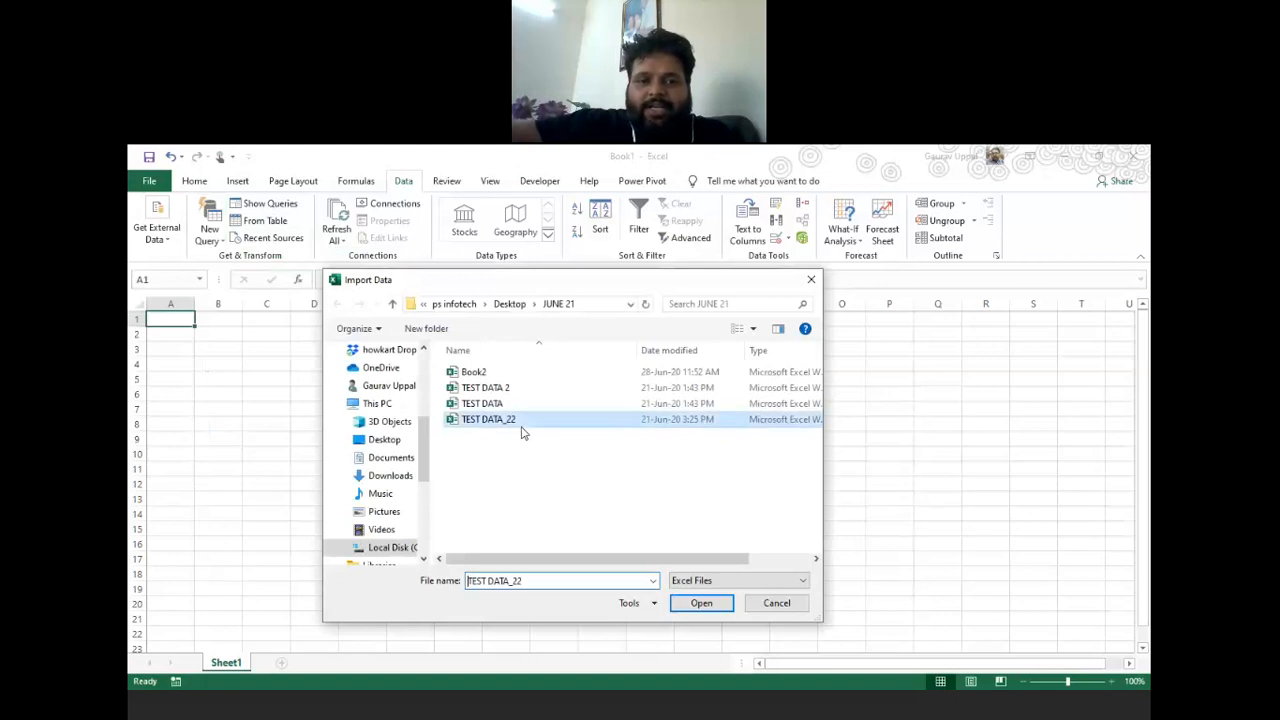
pyautogui.click(701, 606)
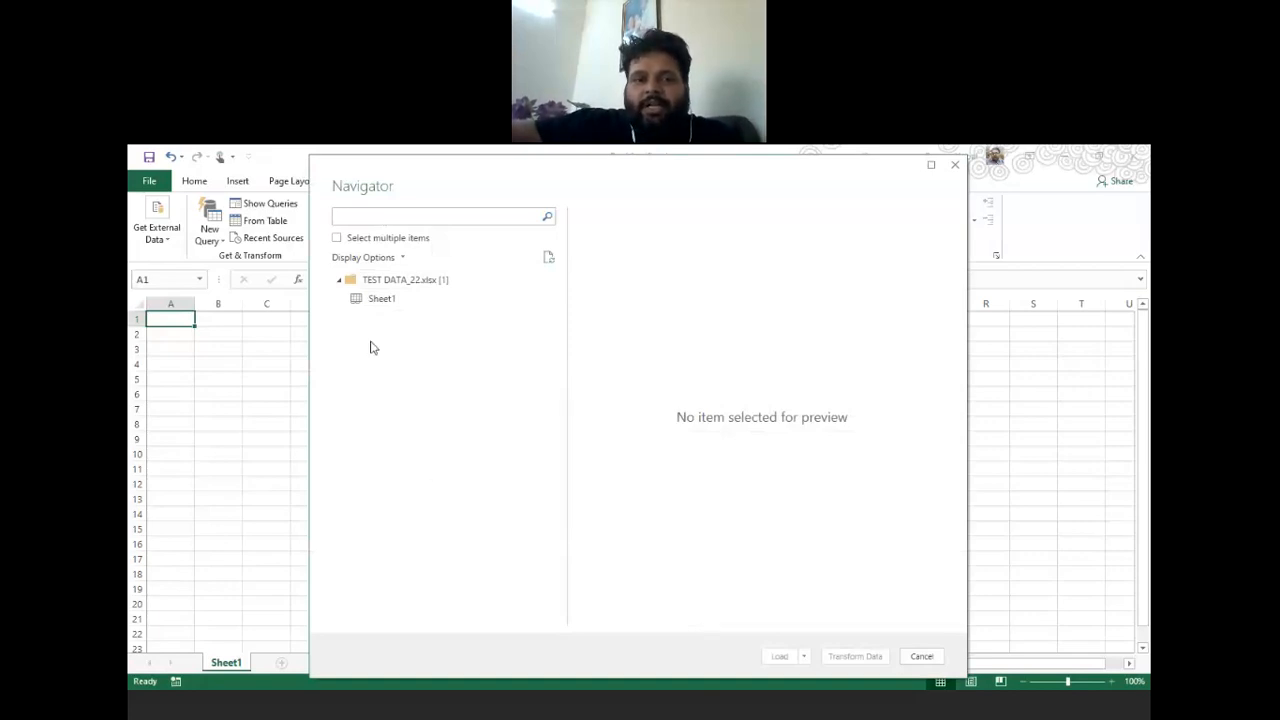
pyautogui.click(380, 302)
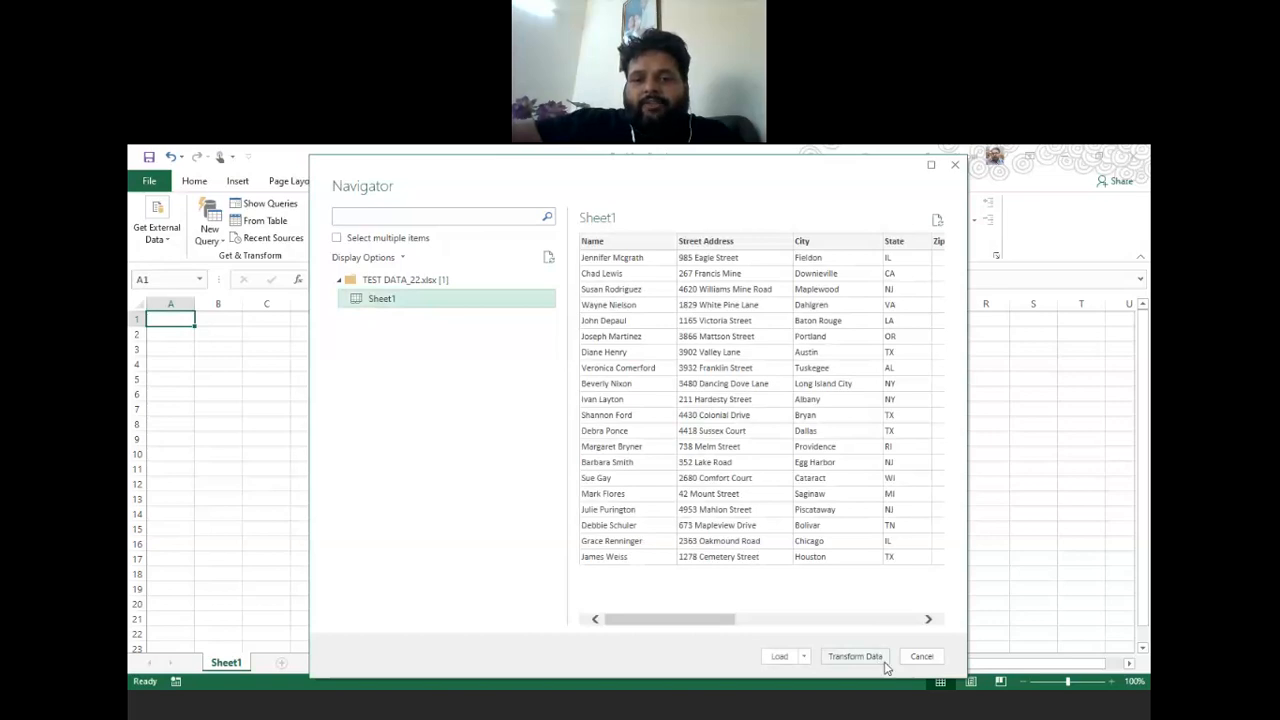
# - Check the load options for Sheet1, open it in the Power Query Editor, and close the editor discarding the changes
pyautogui.click(809, 664)
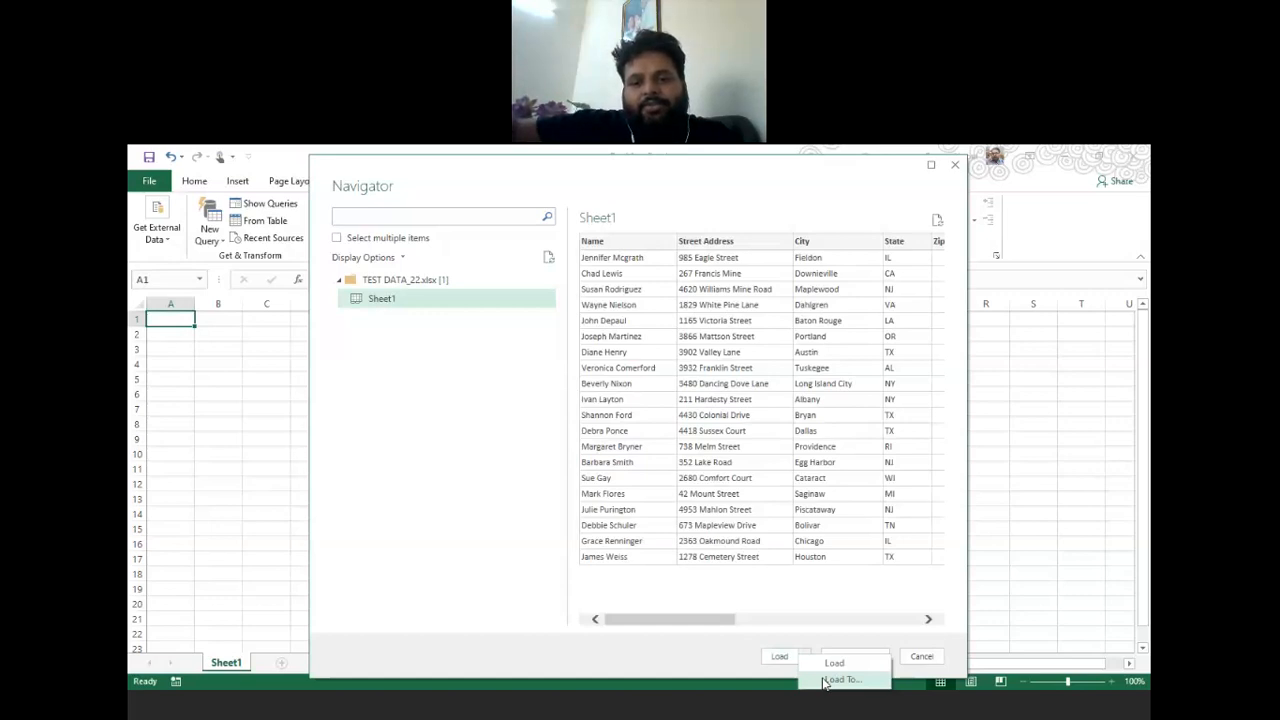
pyautogui.click(705, 670)
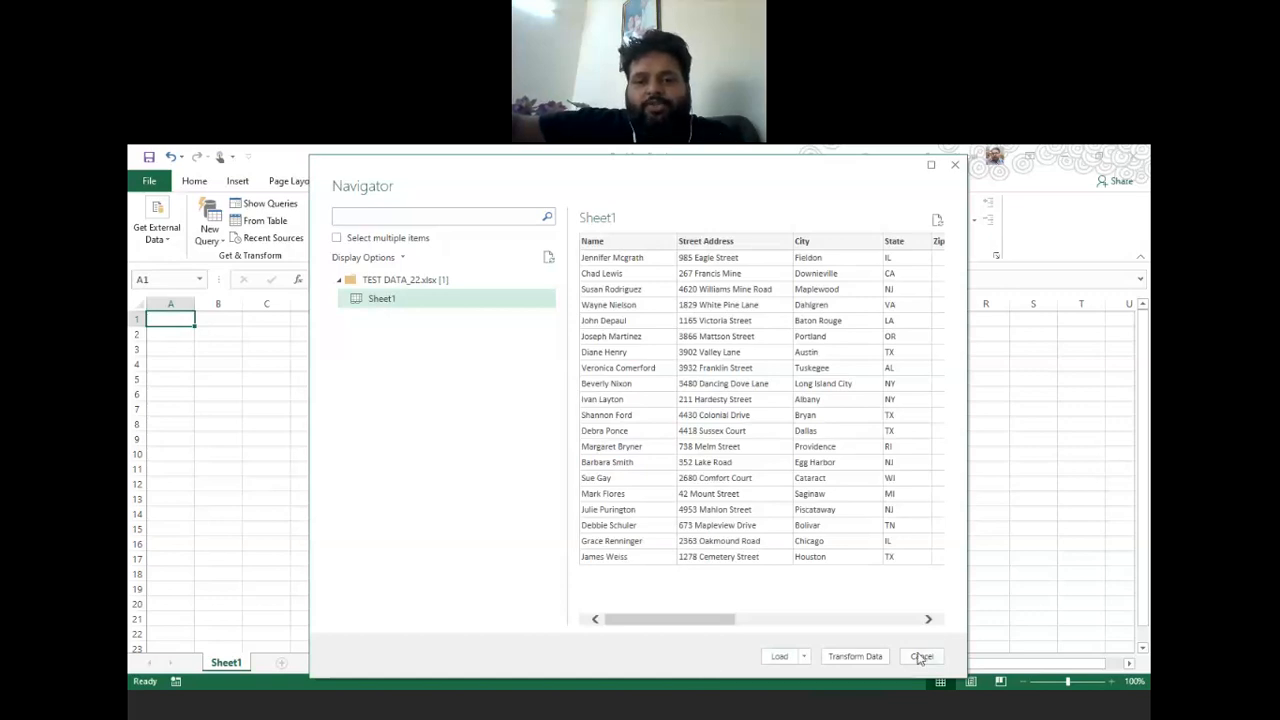
pyautogui.click(858, 658)
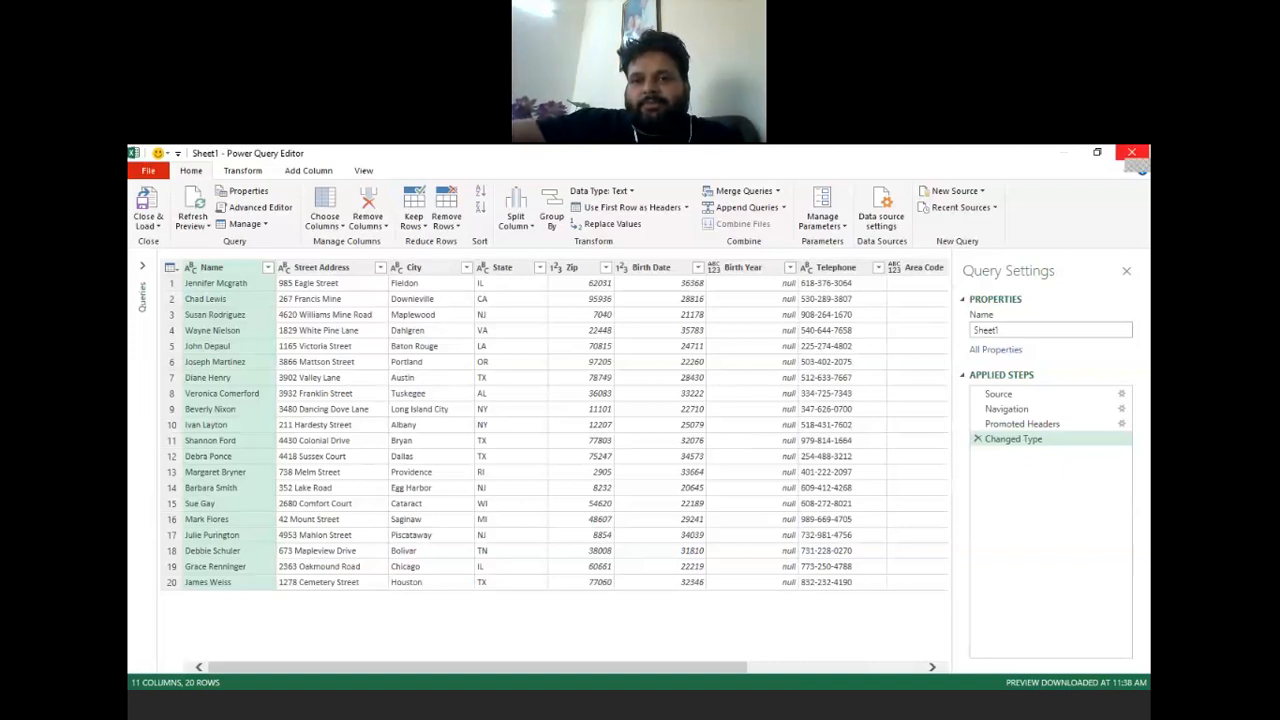
pyautogui.click(1131, 152)
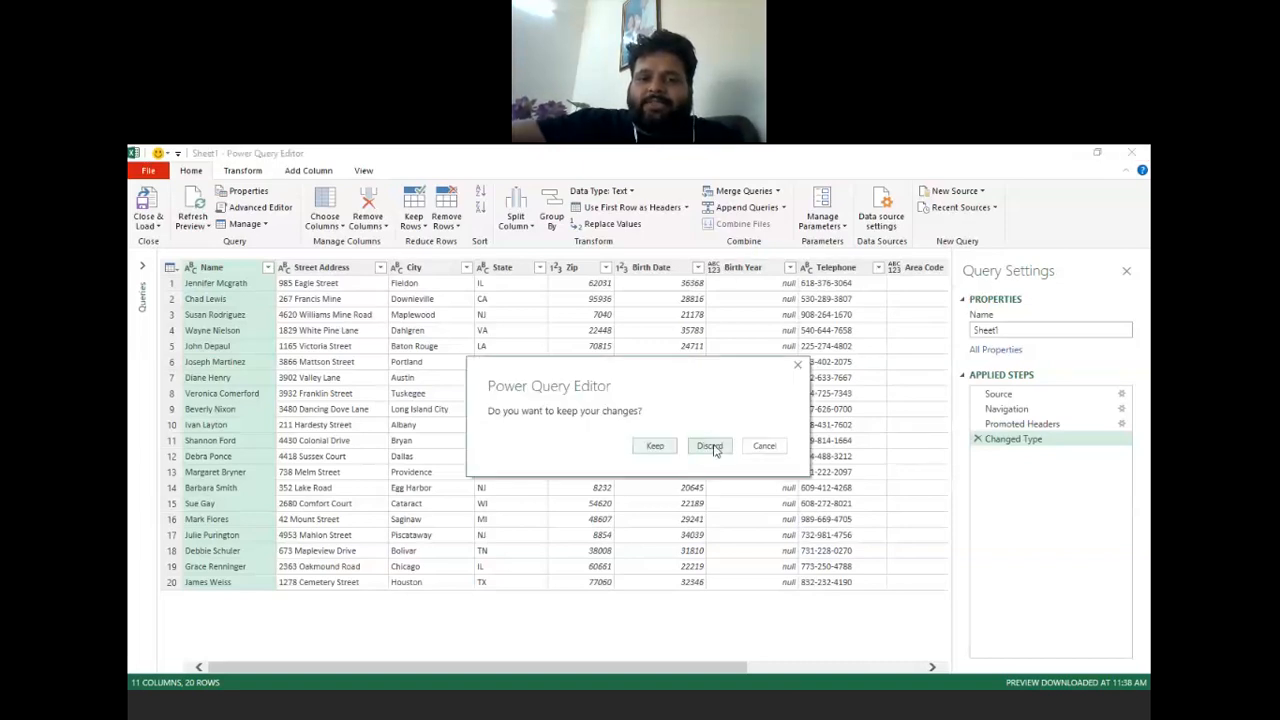
pyautogui.click(710, 446)
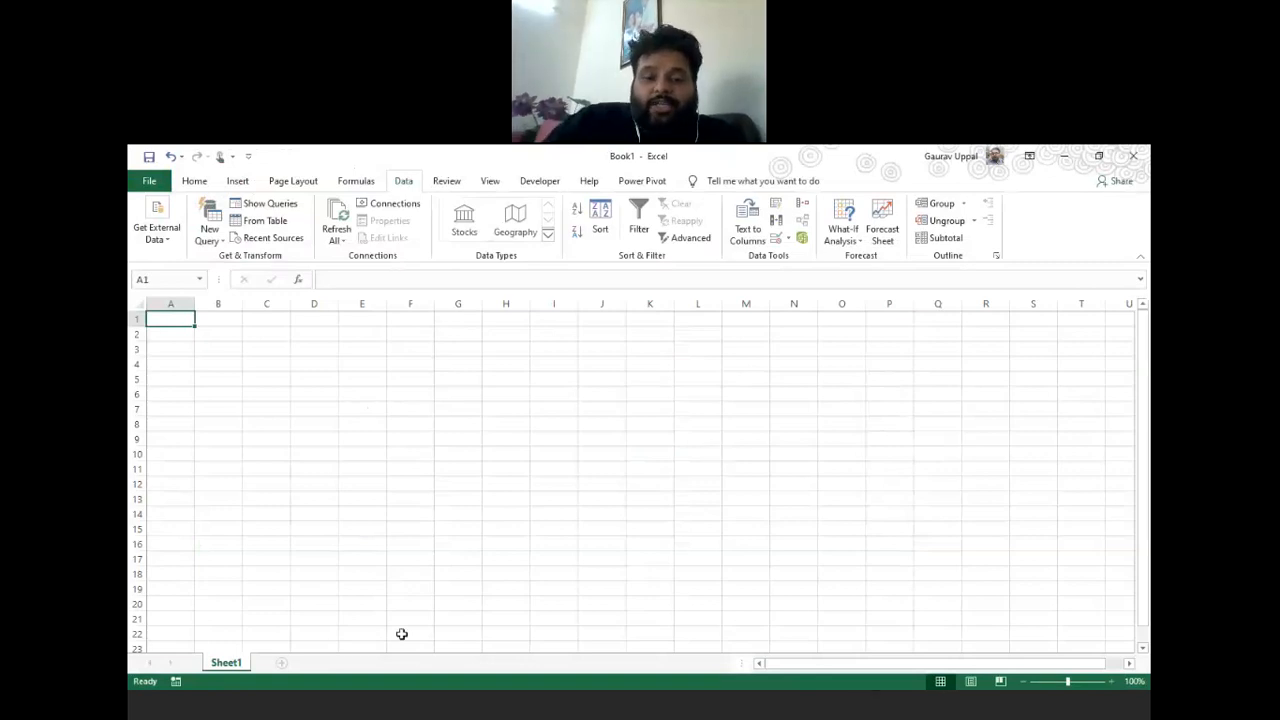
# - Examine the pasted Worldometer coronavirus page on Sheet1, going down through the country table to row 169
pyautogui.click(323, 716)
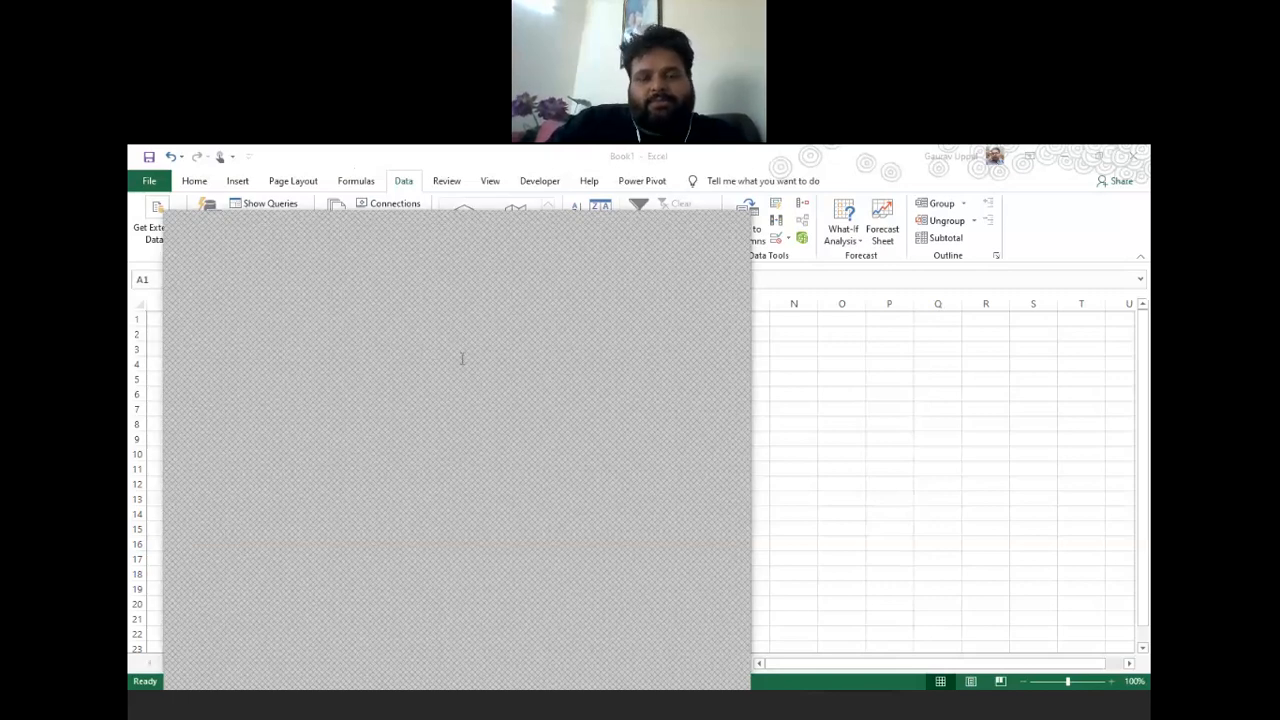
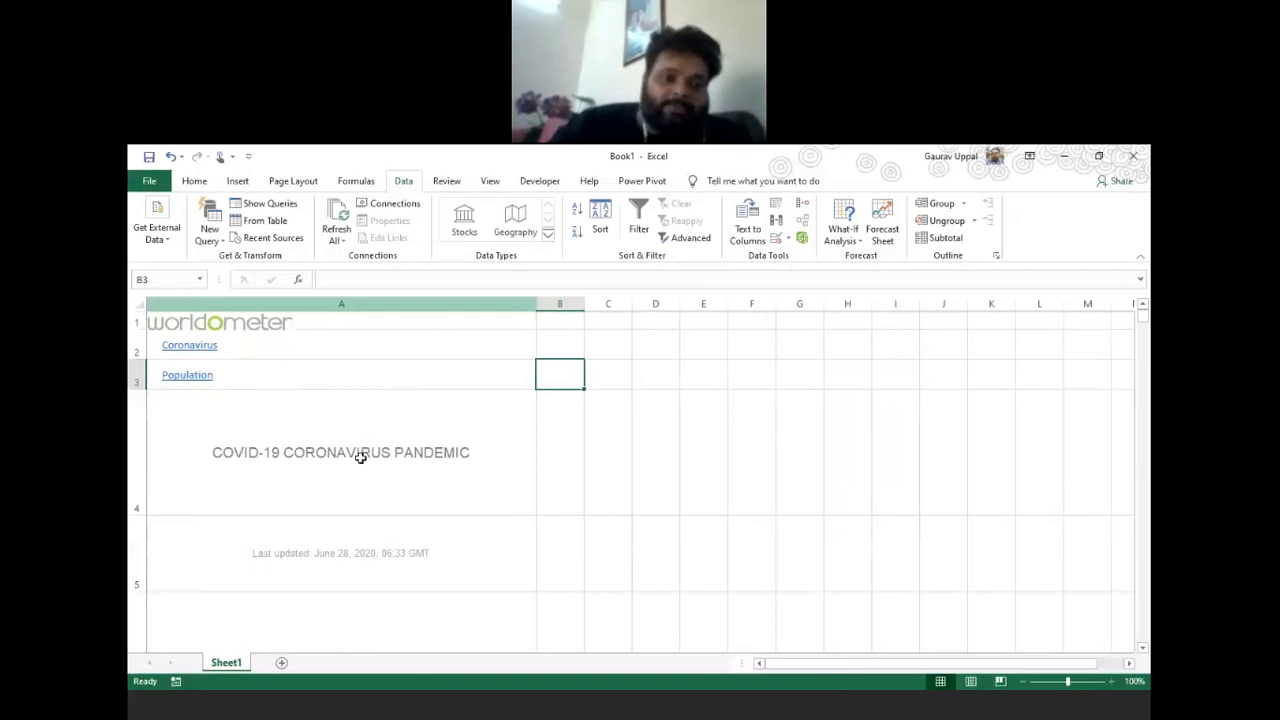
pyautogui.press('Down')
pyautogui.press('Down')
pyautogui.press('Down')
pyautogui.press('Down')
pyautogui.press('Down')
pyautogui.press('Down')
pyautogui.press('Down')
pyautogui.press('Down')
pyautogui.press('Down')
pyautogui.press('Down')
pyautogui.press('Down')
pyautogui.press('Down')
pyautogui.press('Down')
pyautogui.press('Down')
pyautogui.press('Down')
pyautogui.press('Down')
pyautogui.press('Down')
pyautogui.press('Down')
pyautogui.press('Down')
pyautogui.press('Down')
pyautogui.press('Down')
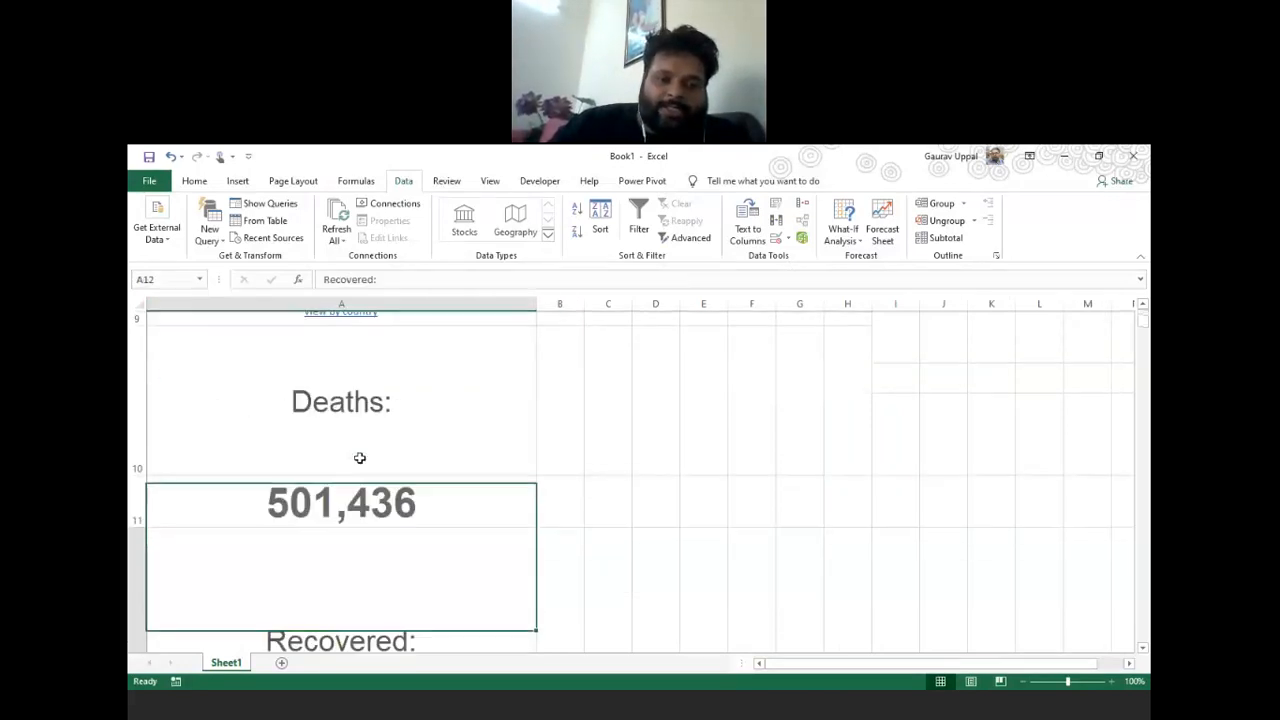
pyautogui.press('Down')
pyautogui.press('Down')
pyautogui.press('Down')
pyautogui.press('Down')
pyautogui.press('Down')
pyautogui.press('Down')
pyautogui.press('Down')
pyautogui.press('Down')
pyautogui.press('Down')
pyautogui.press('Down')
pyautogui.press('Down')
pyautogui.press('Down')
pyautogui.press('Down')
pyautogui.press('Down')
pyautogui.press('Down')
pyautogui.press('Down')
pyautogui.press('Down')
pyautogui.press('Down')
pyautogui.press('Down')
pyautogui.press('Down')
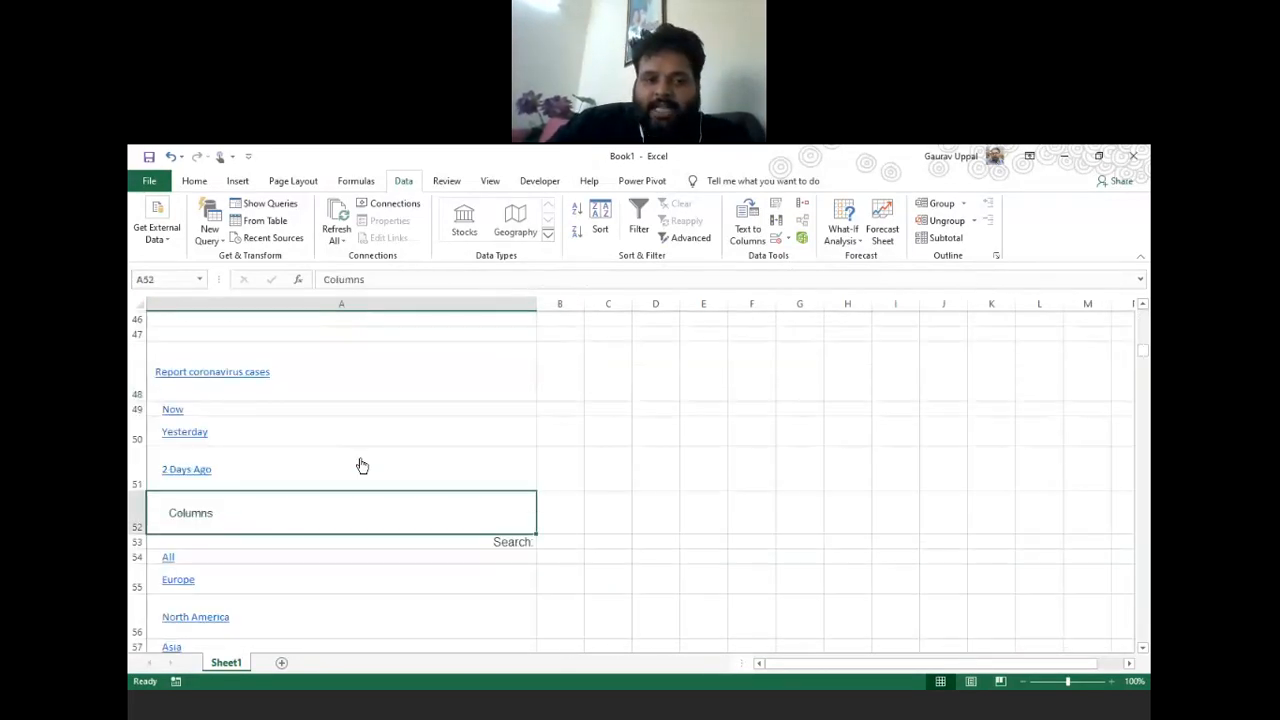
pyautogui.press('Down')
pyautogui.press('Down')
pyautogui.press('Down')
pyautogui.press('Down')
pyautogui.press('Down')
pyautogui.press('Down')
pyautogui.press('Down')
pyautogui.press('Down')
pyautogui.press('Down')
pyautogui.press('Down')
pyautogui.press('Down')
pyautogui.press('Down')
pyautogui.press('Down')
pyautogui.press('Down')
pyautogui.press('Down')
pyautogui.press('Down')
pyautogui.press('Down')
pyautogui.press('Down')
pyautogui.press('Down')
pyautogui.press('Down')
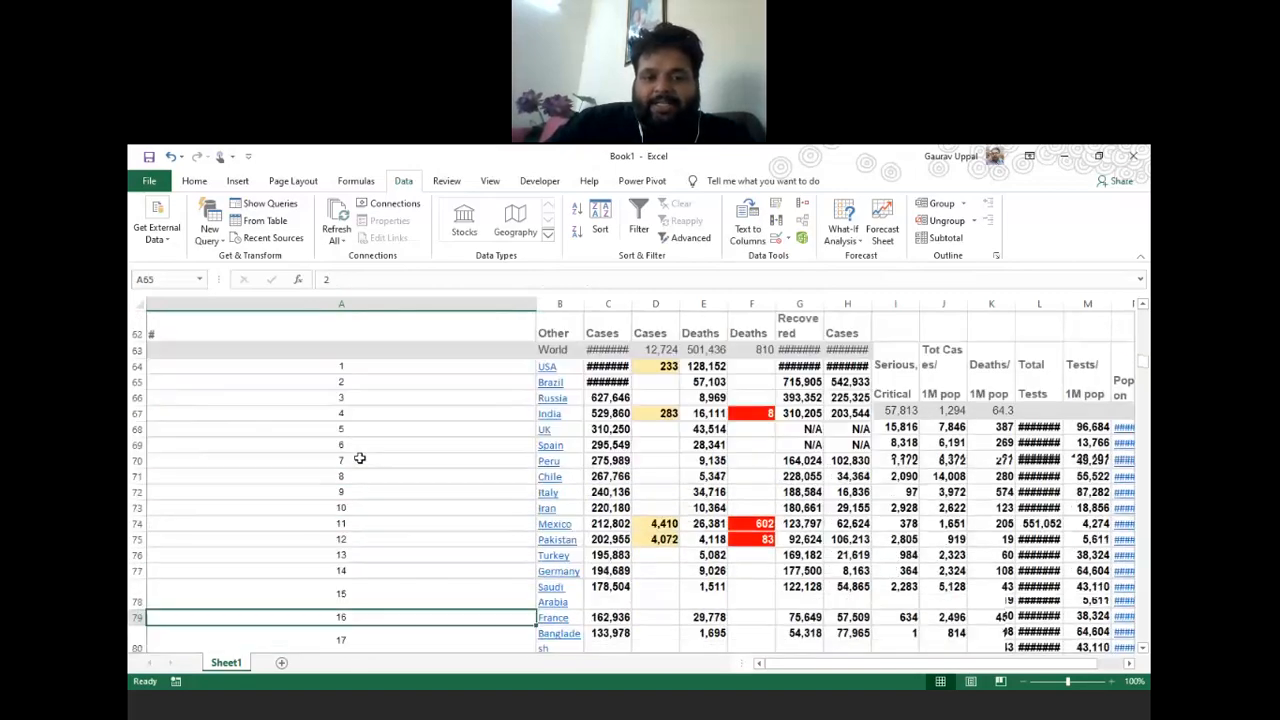
pyautogui.press('Down')
pyautogui.press('Down')
pyautogui.press('Down')
pyautogui.press('Down')
pyautogui.press('Down')
pyautogui.press('Down')
pyautogui.press('Down')
pyautogui.press('Down')
pyautogui.press('Down')
pyautogui.press('Down')
pyautogui.press('Down')
pyautogui.press('Down')
pyautogui.press('Down')
pyautogui.press('Down')
pyautogui.press('Down')
pyautogui.press('Down')
pyautogui.press('Down')
pyautogui.press('Down')
pyautogui.press('Down')
pyautogui.press('Down')
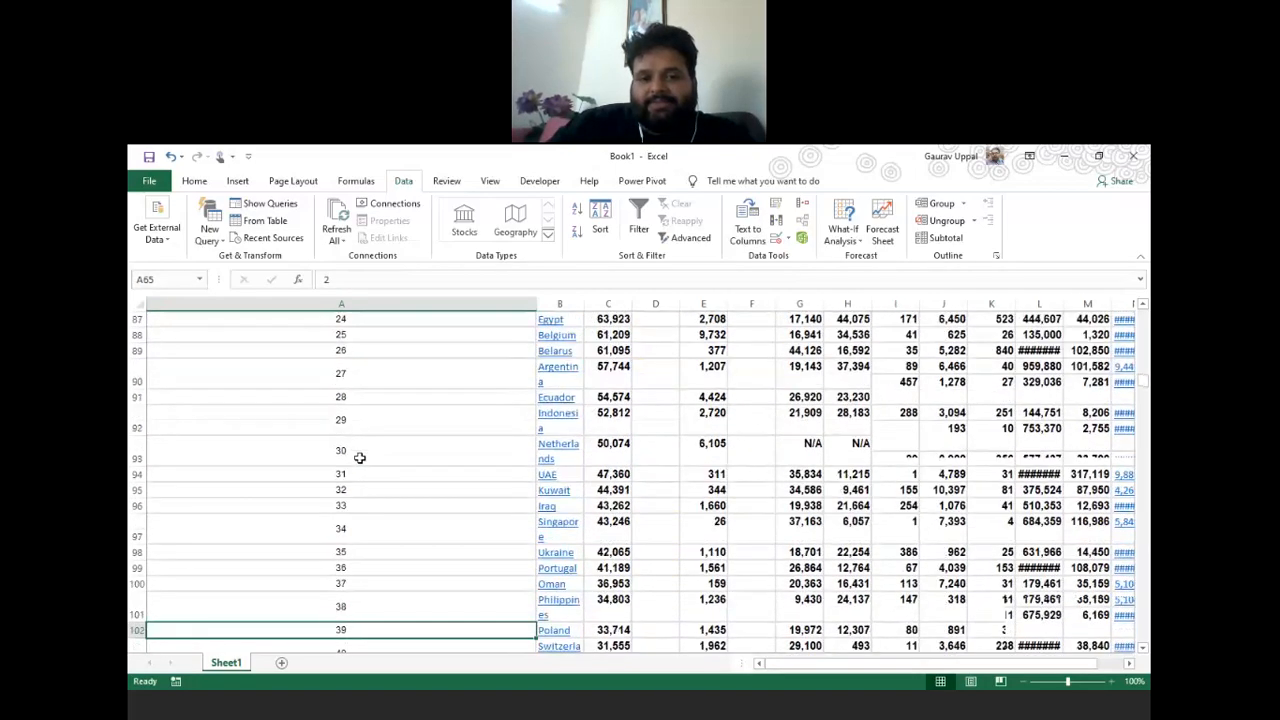
pyautogui.press('Down')
pyautogui.press('Down')
pyautogui.press('Down')
pyautogui.press('Down')
pyautogui.press('Down')
pyautogui.press('Down')
pyautogui.press('Down')
pyautogui.press('Down')
pyautogui.press('Down')
pyautogui.press('Down')
pyautogui.press('Down')
pyautogui.press('Down')
pyautogui.press('Down')
pyautogui.press('Down')
pyautogui.press('Down')
pyautogui.press('Down')
pyautogui.press('Down')
pyautogui.press('Down')
pyautogui.press('Down')
pyautogui.press('Down')
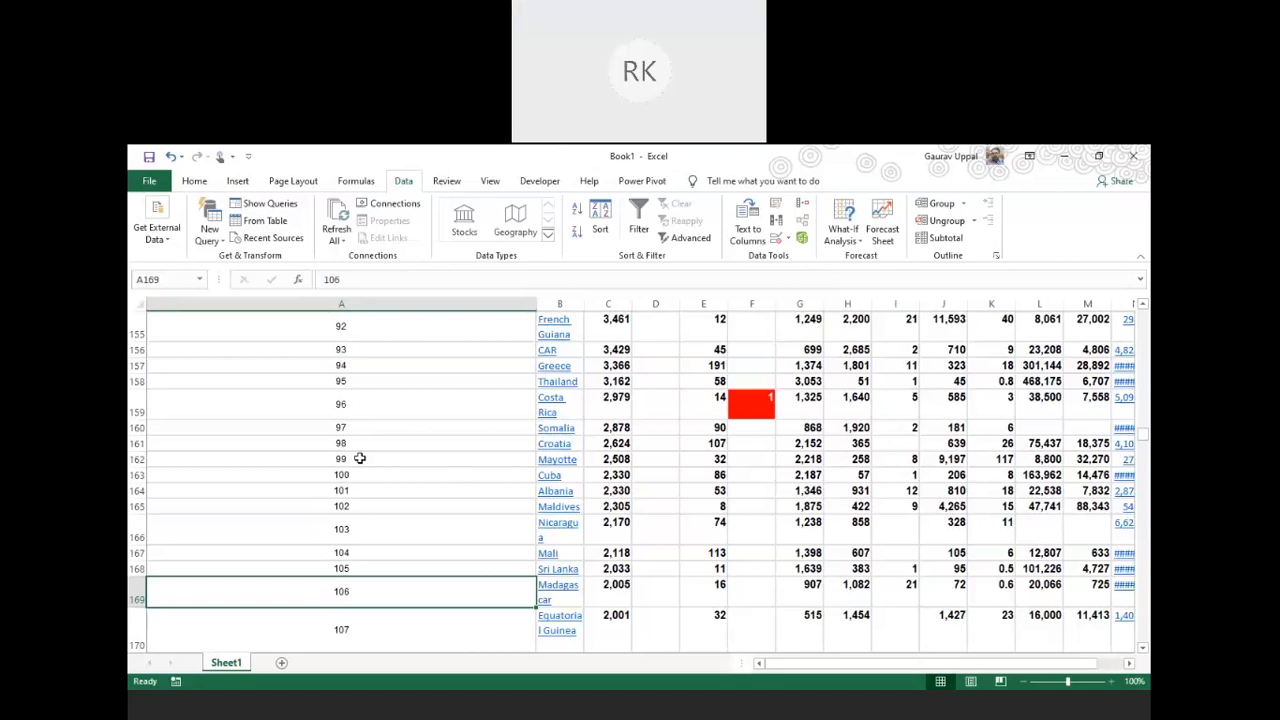
# - Add a new blank worksheet and permanently delete Sheet1 with the pasted Worldometer data
pyautogui.click(281, 662)
pyautogui.click(226, 664)
pyautogui.rightClick(227, 664)
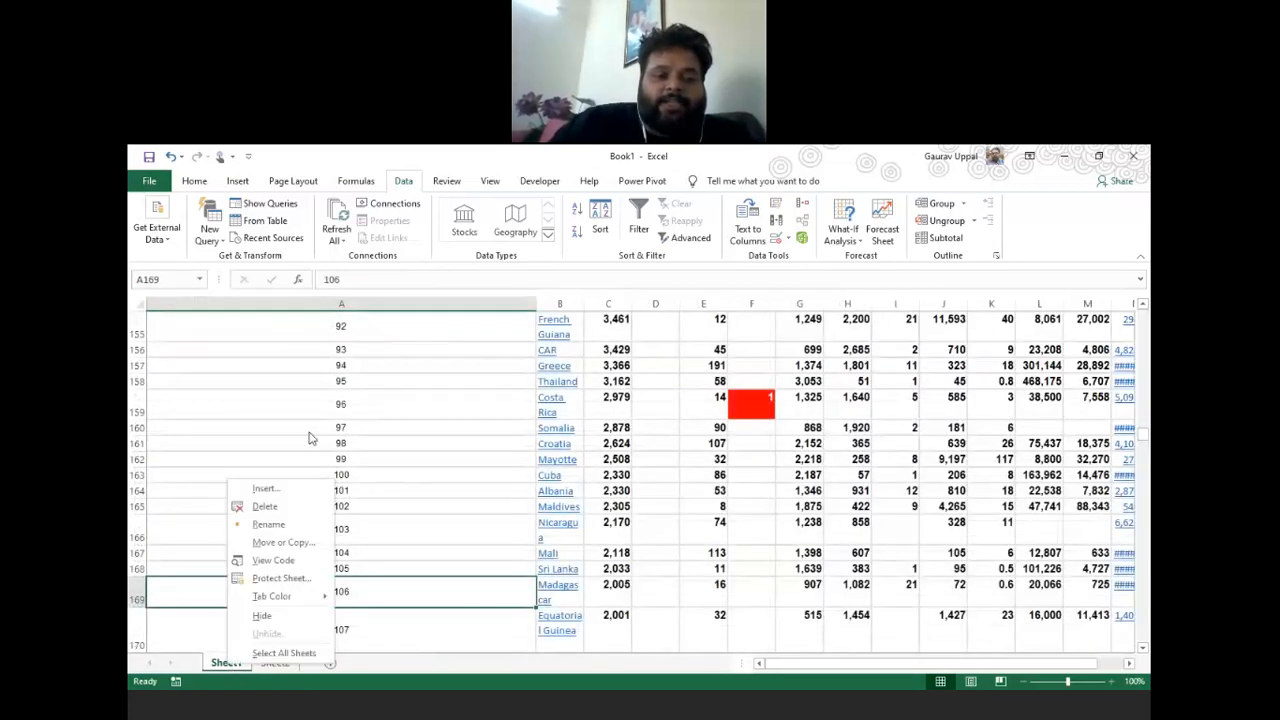
pyautogui.click(270, 491)
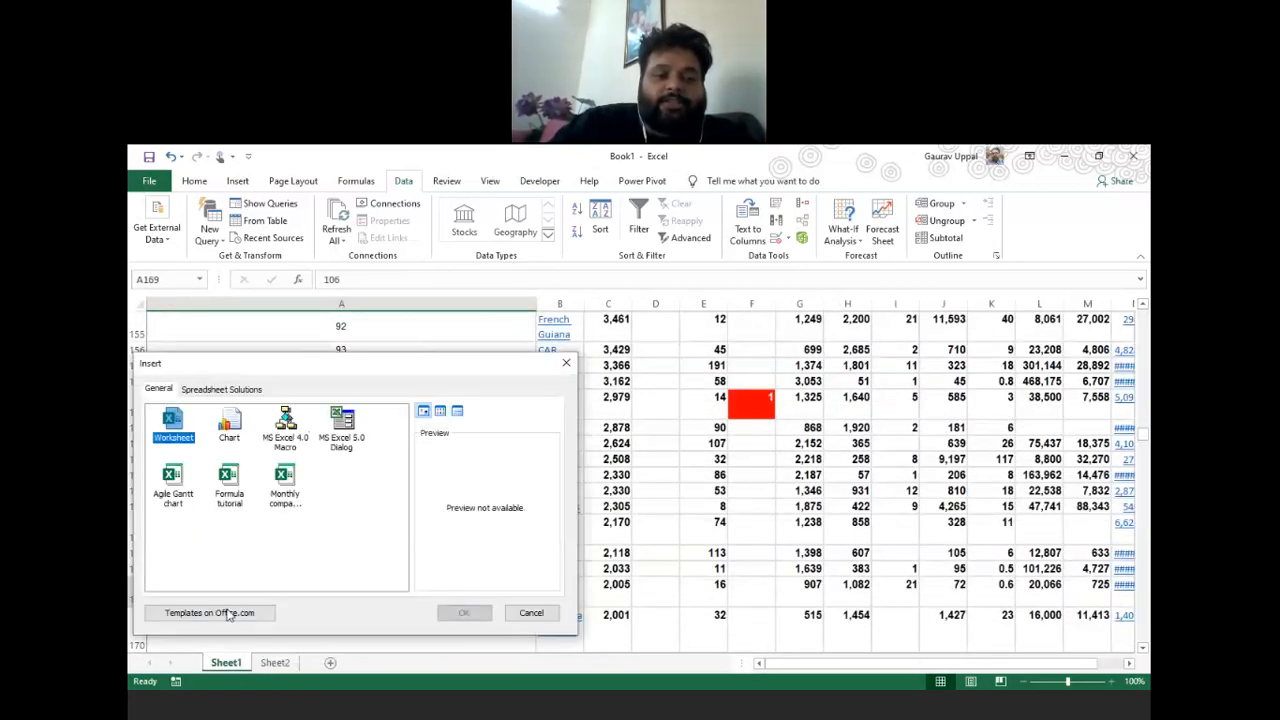
pyautogui.click(566, 366)
pyautogui.rightClick(232, 664)
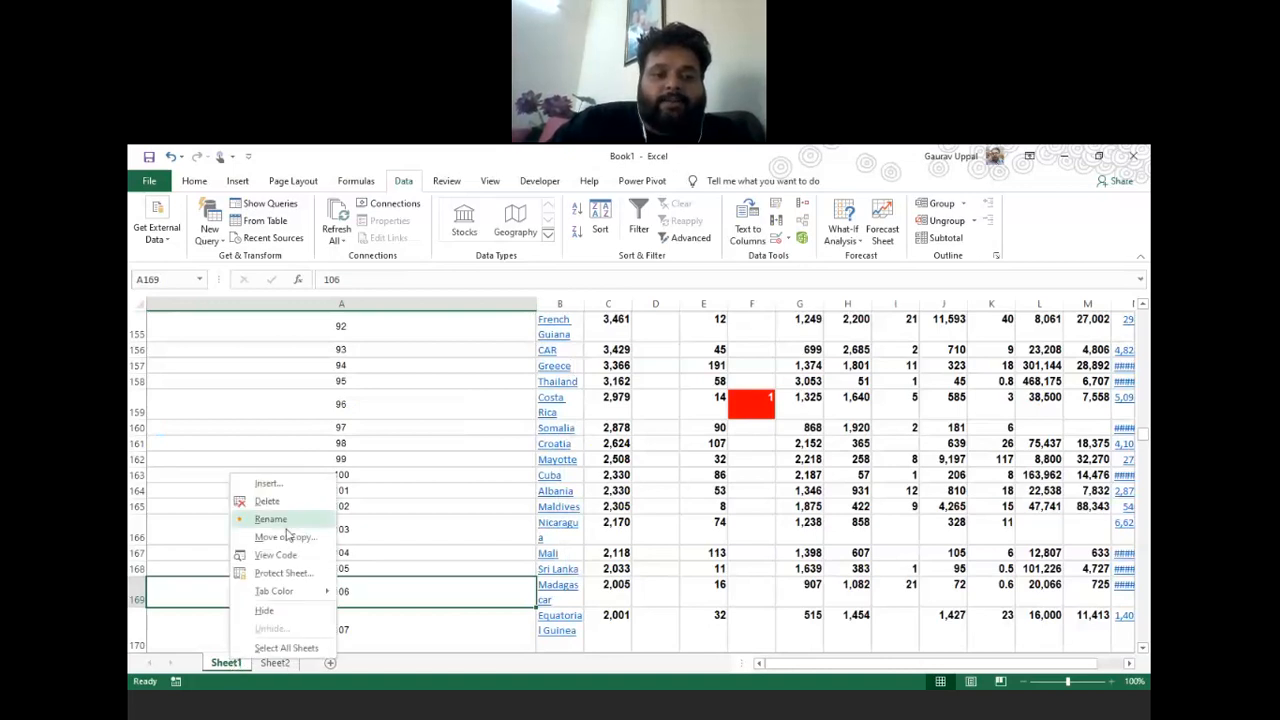
pyautogui.click(289, 501)
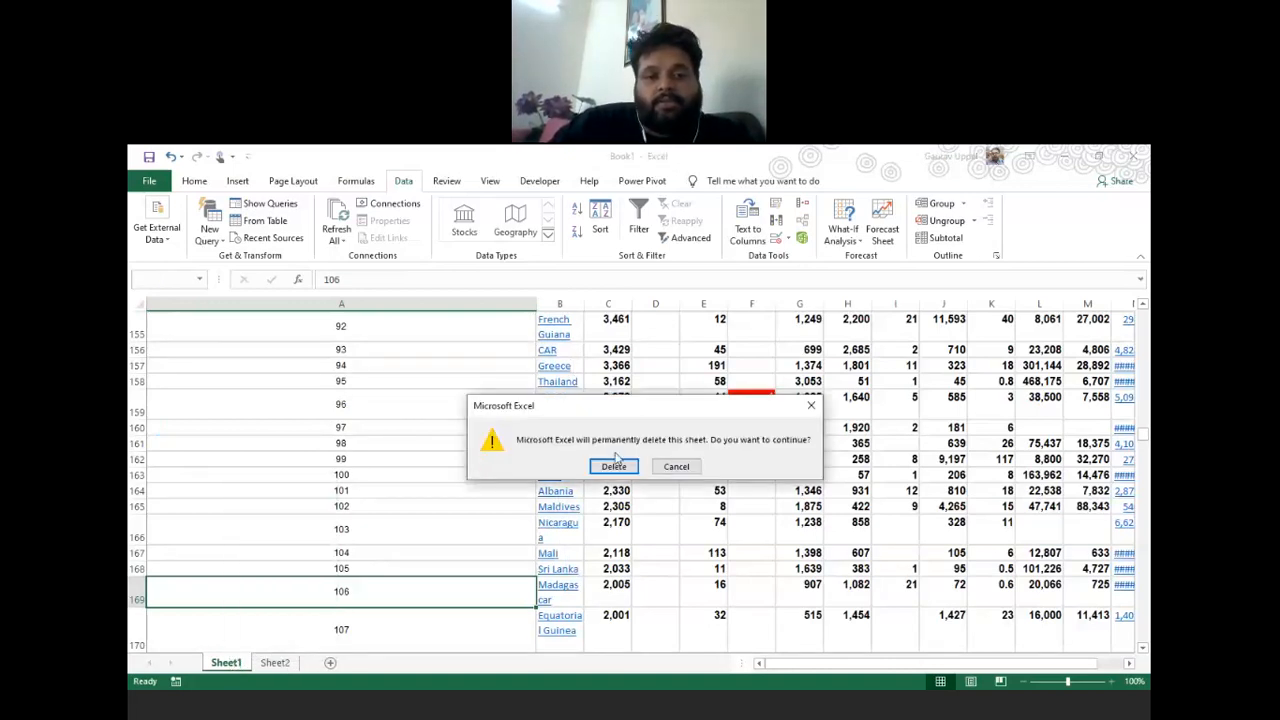
pyautogui.click(612, 467)
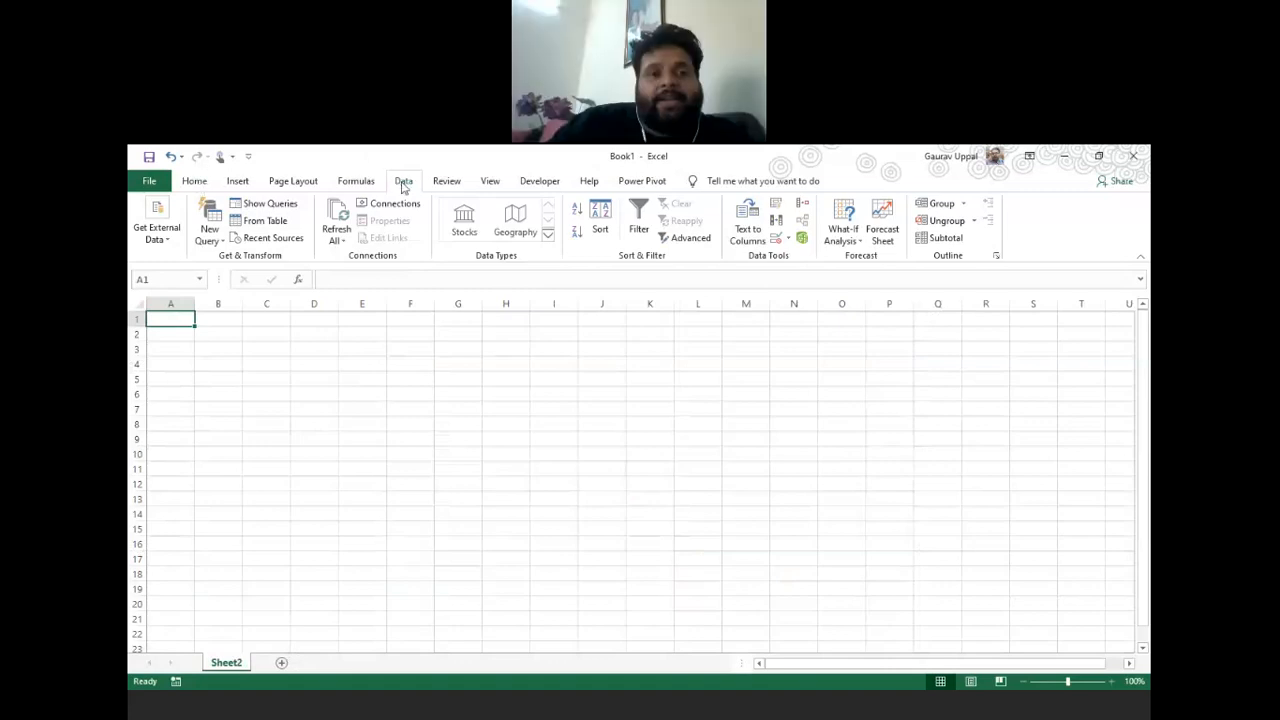
pyautogui.click(208, 232)
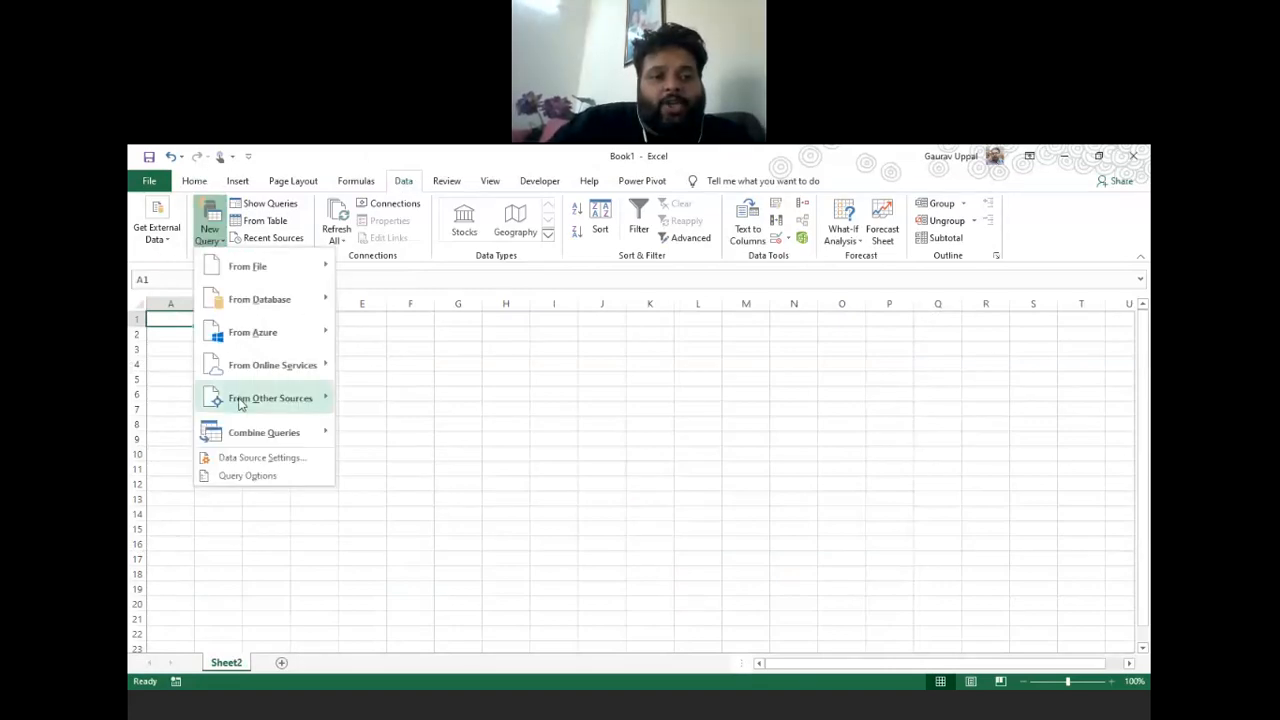
pyautogui.moveTo(255, 398)
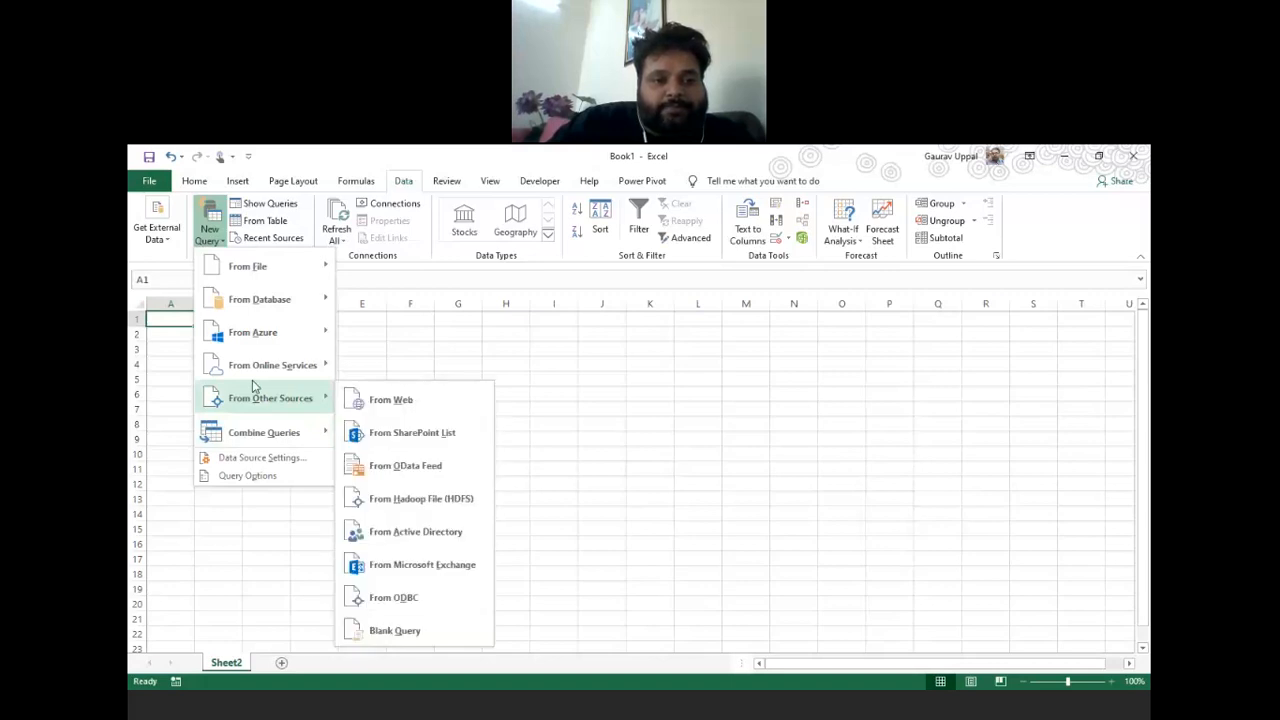
pyautogui.click(391, 400)
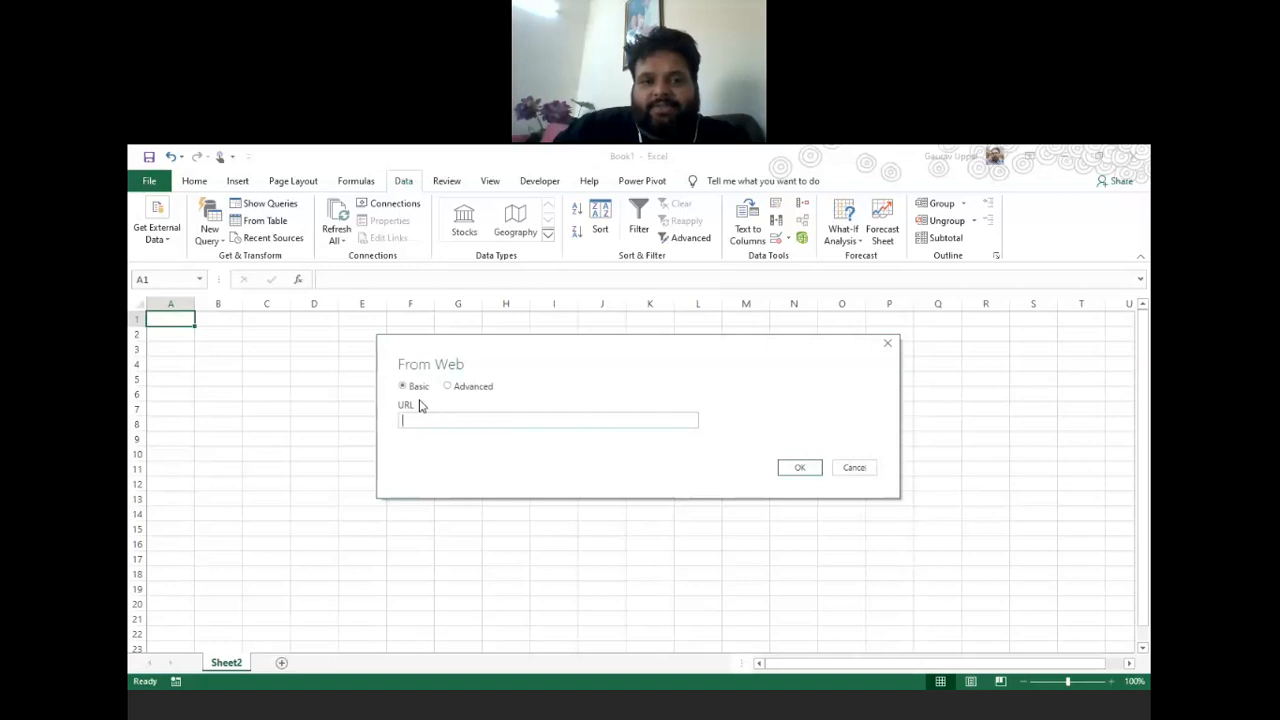
pyautogui.click(760, 706)
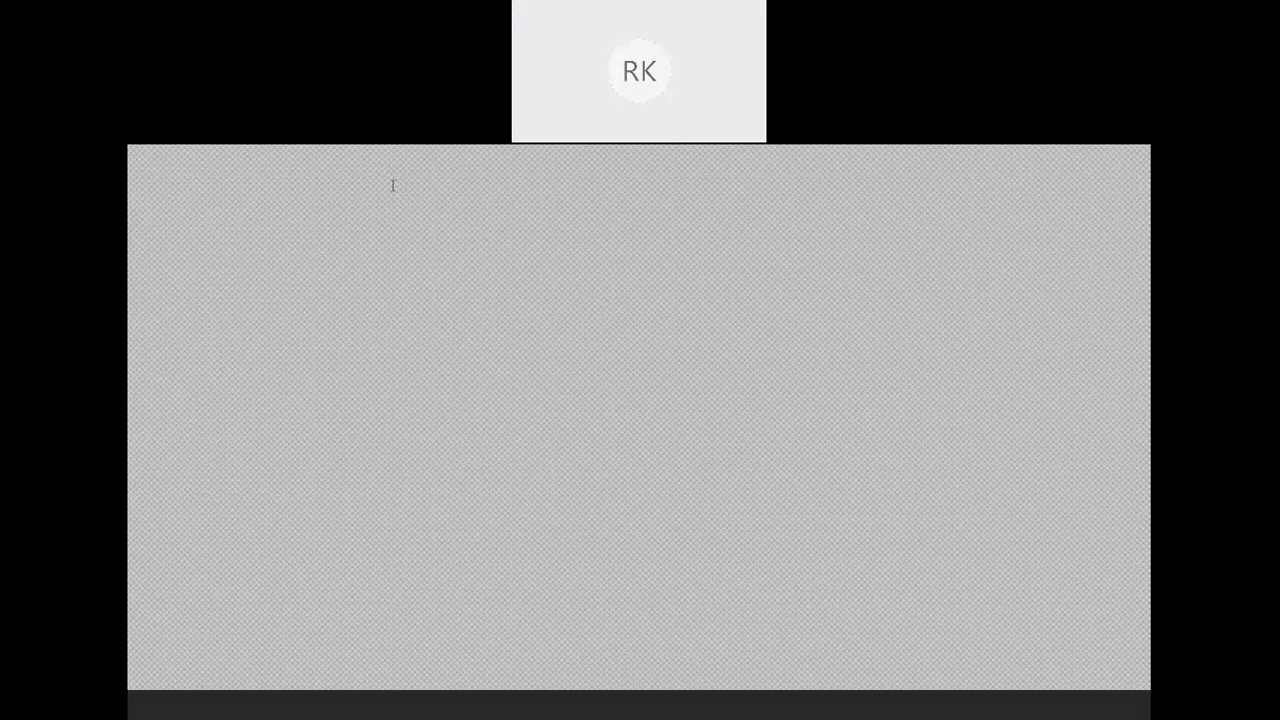
pyautogui.hotkey('alt', 'Tab')
pyautogui.write('https://www.worldometers.info/coronavirus/')
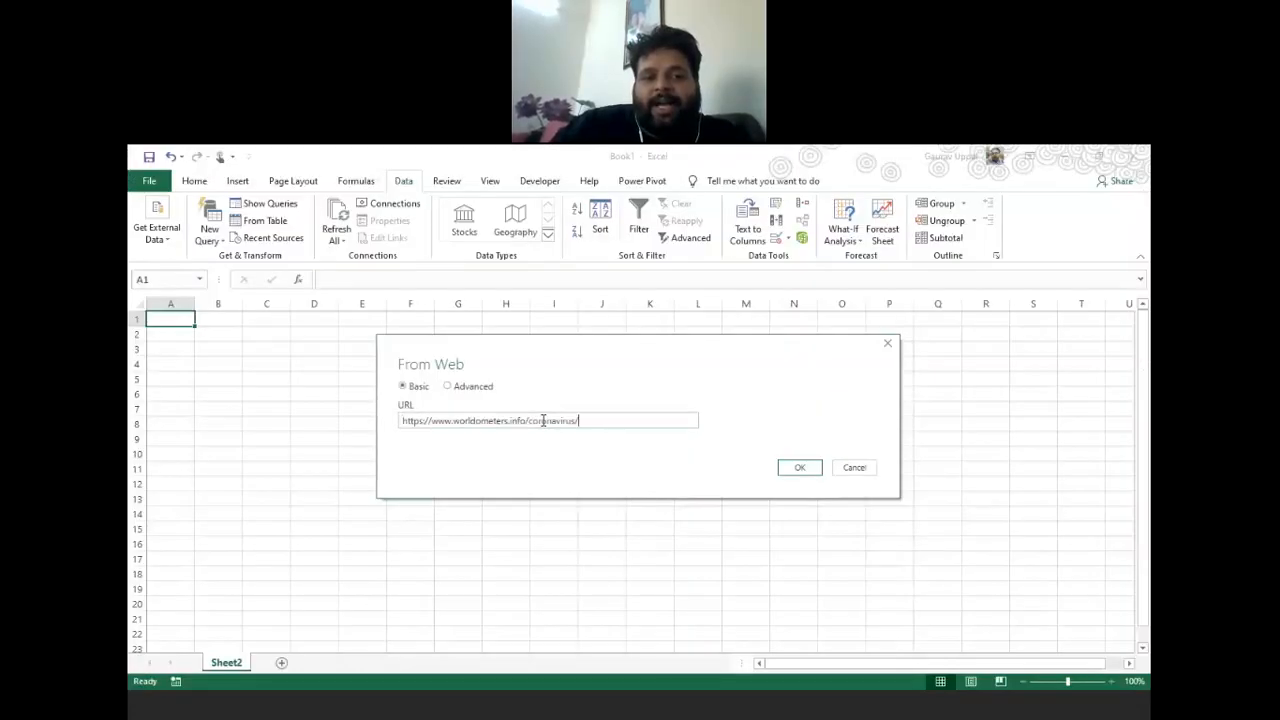
pyautogui.press('BackSpace')
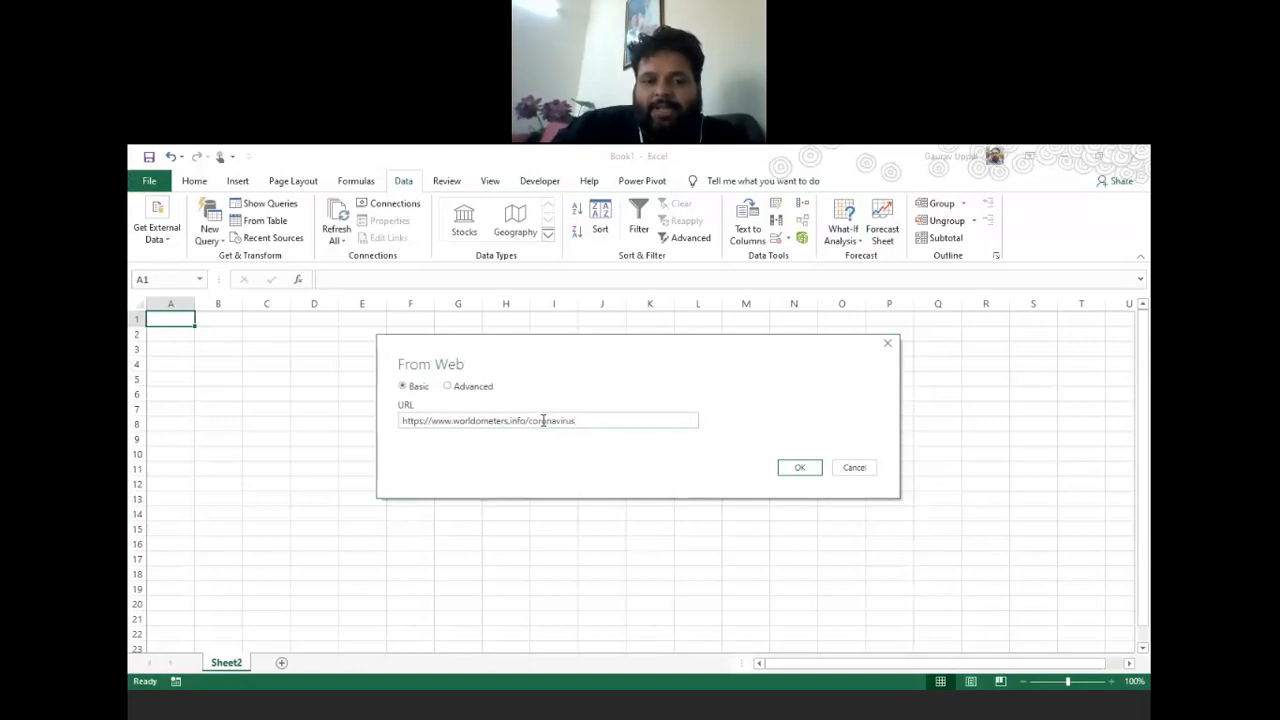
pyautogui.click(792, 472)
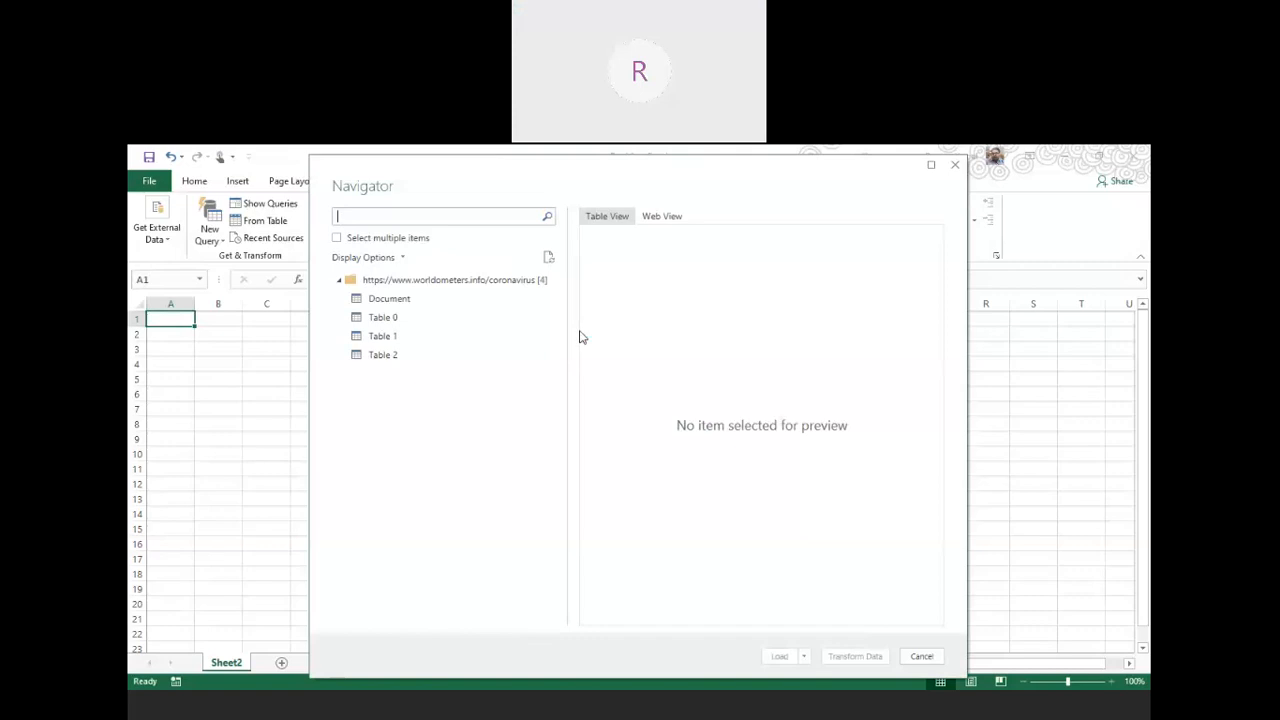
pyautogui.click(384, 340)
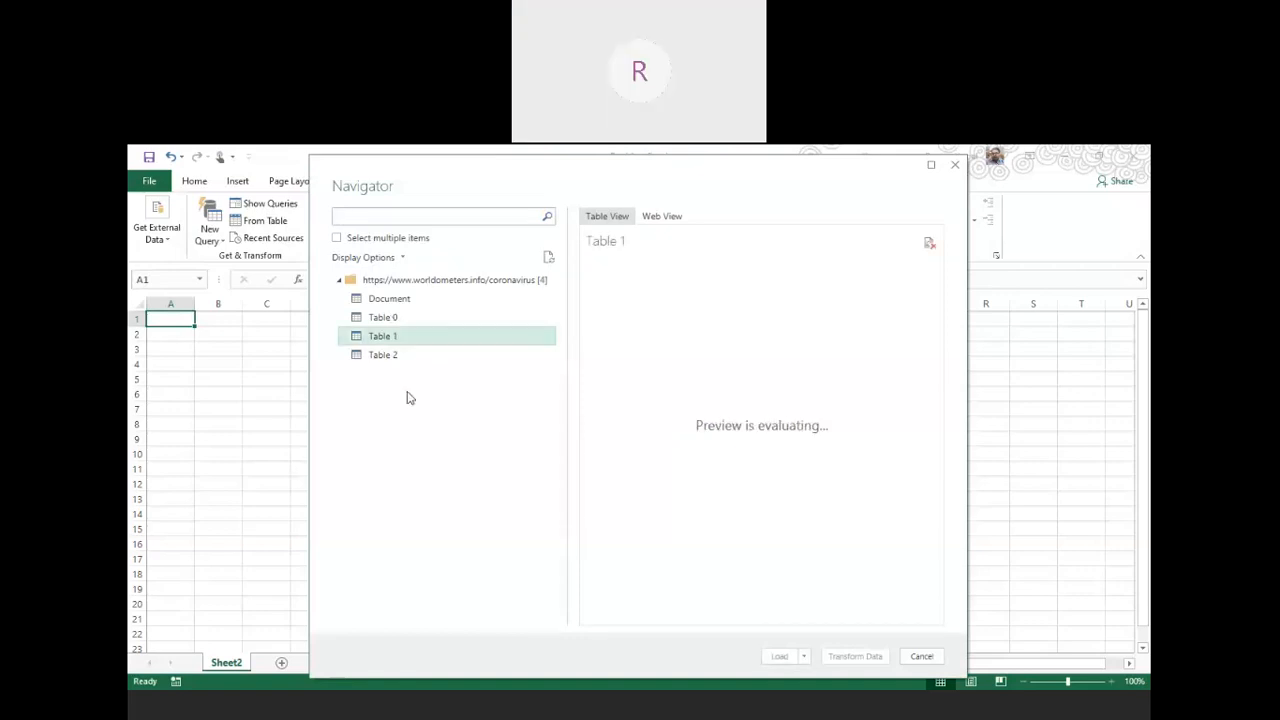
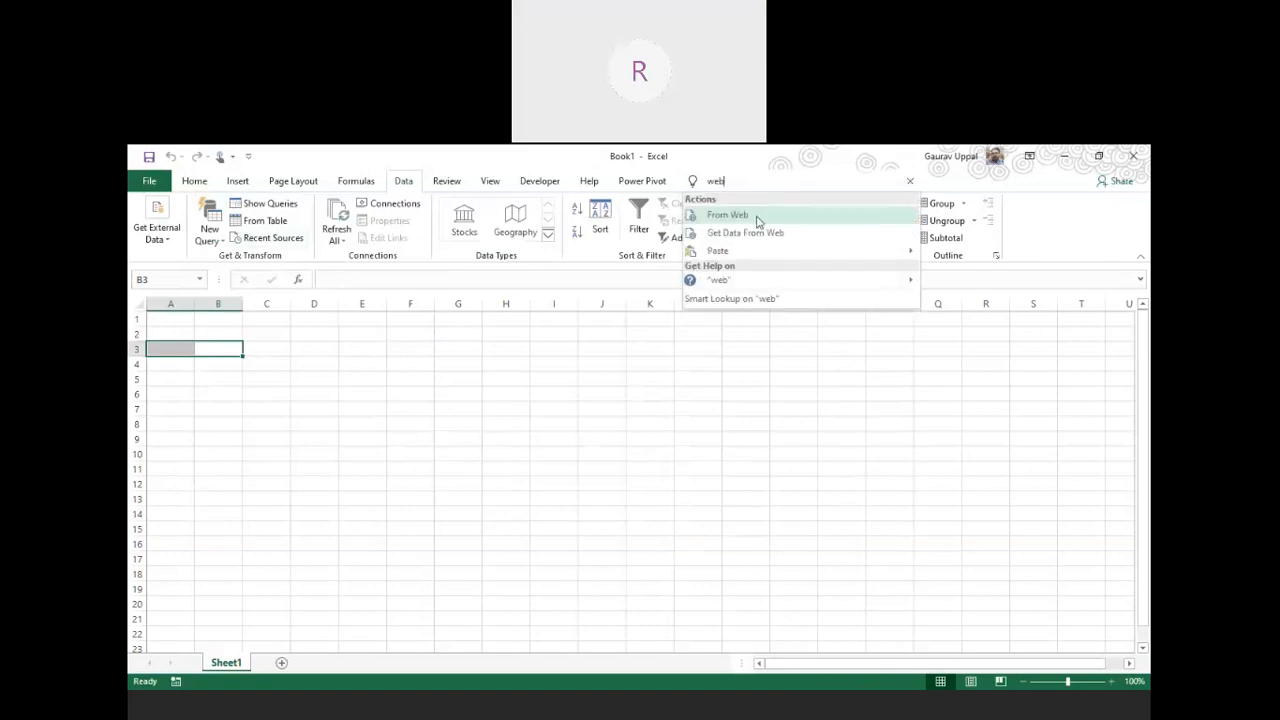
pyautogui.click(757, 217)
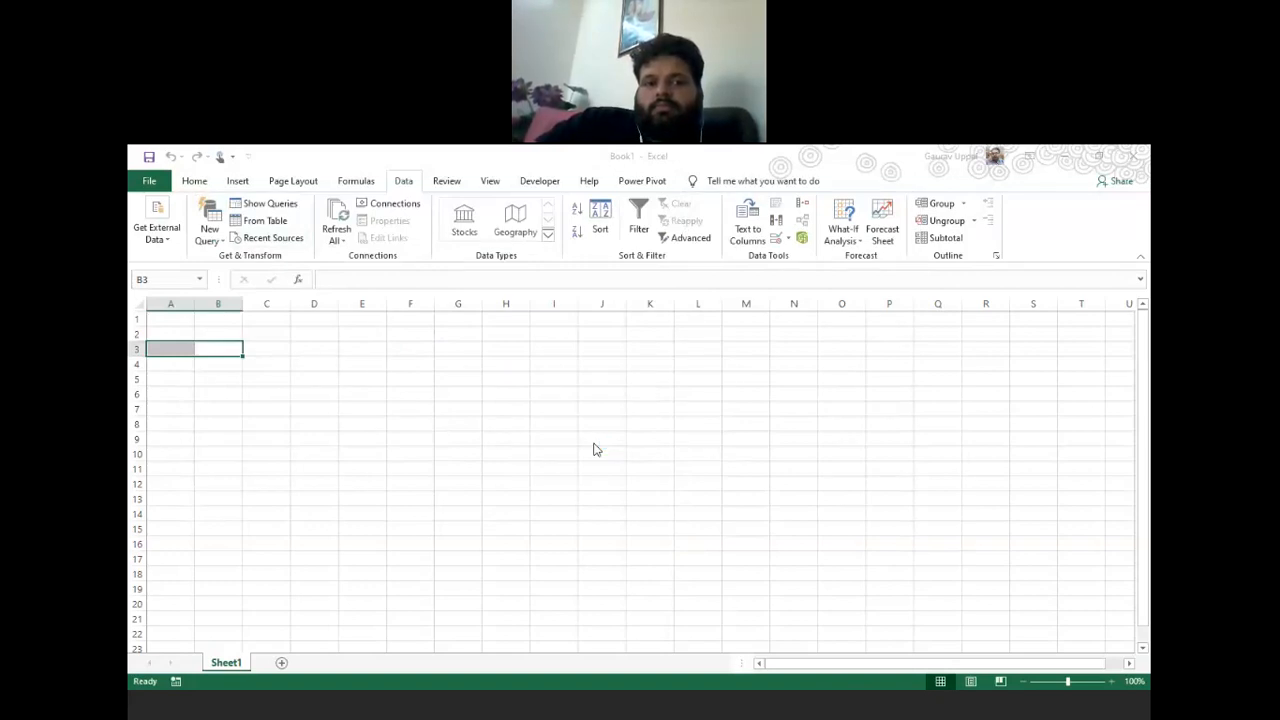
pyautogui.write('https://www.worldometers.info/coronavirus/')
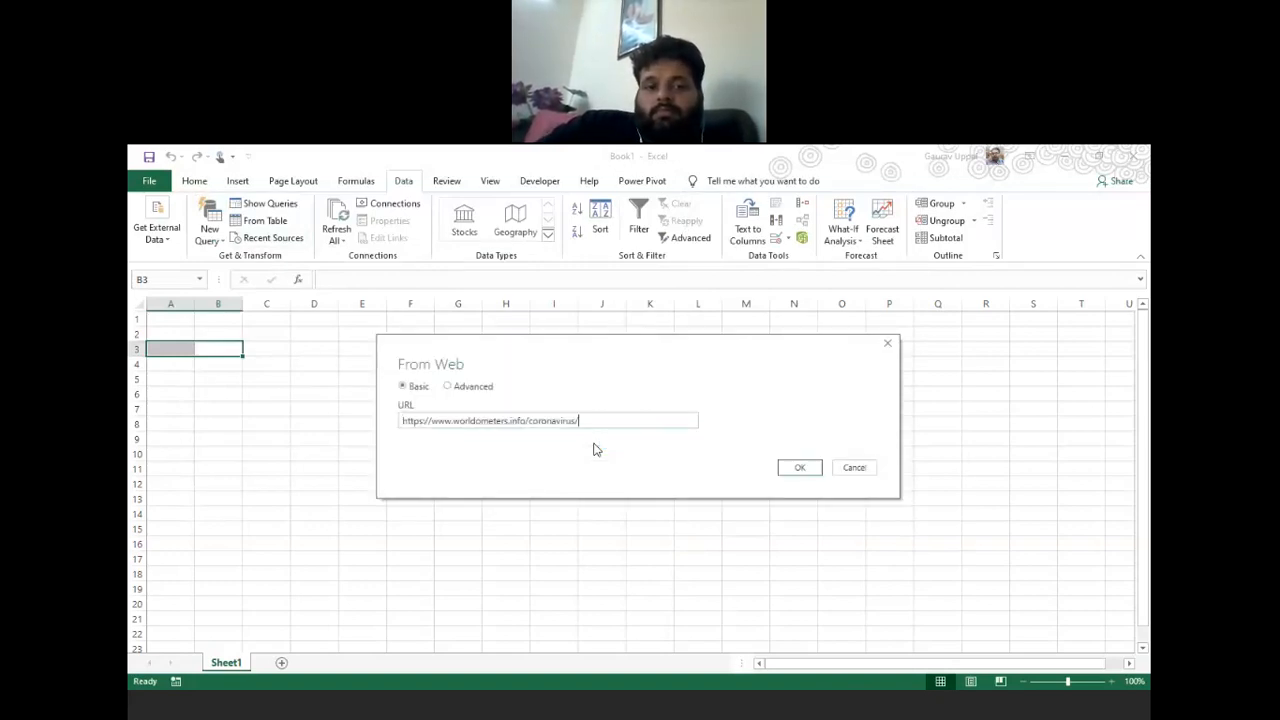
pyautogui.click(786, 475)
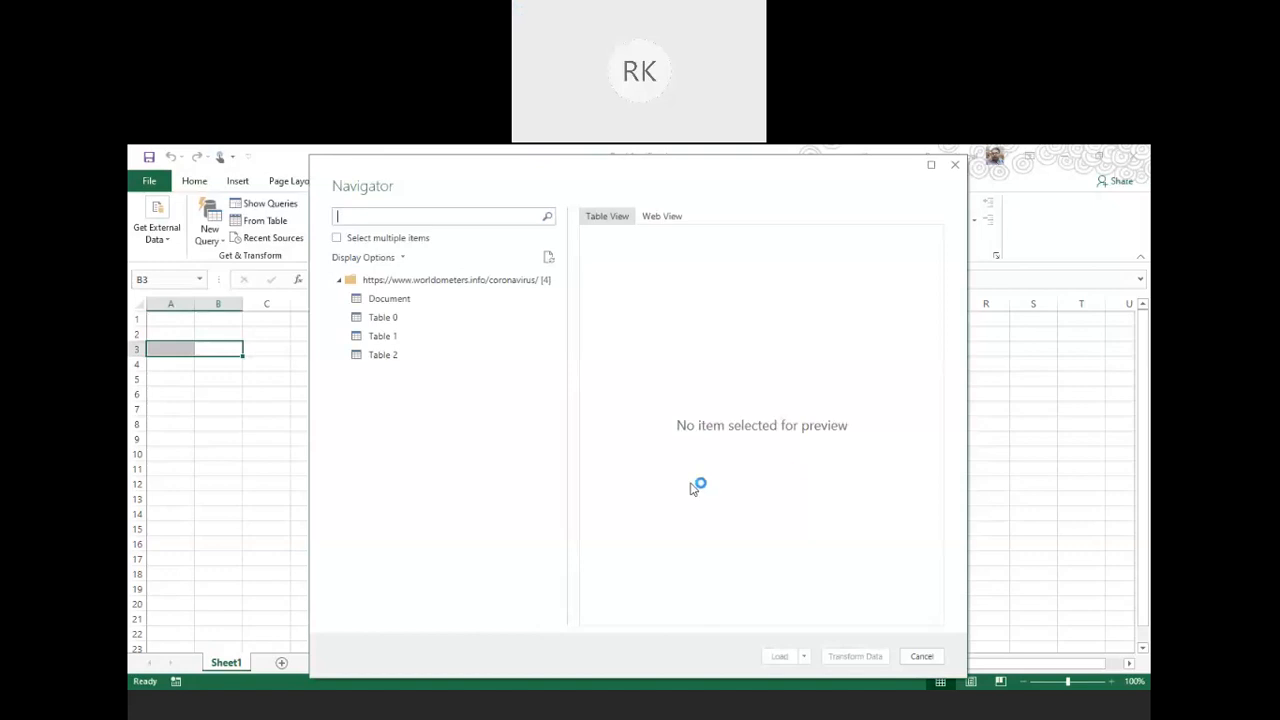
pyautogui.click(380, 356)
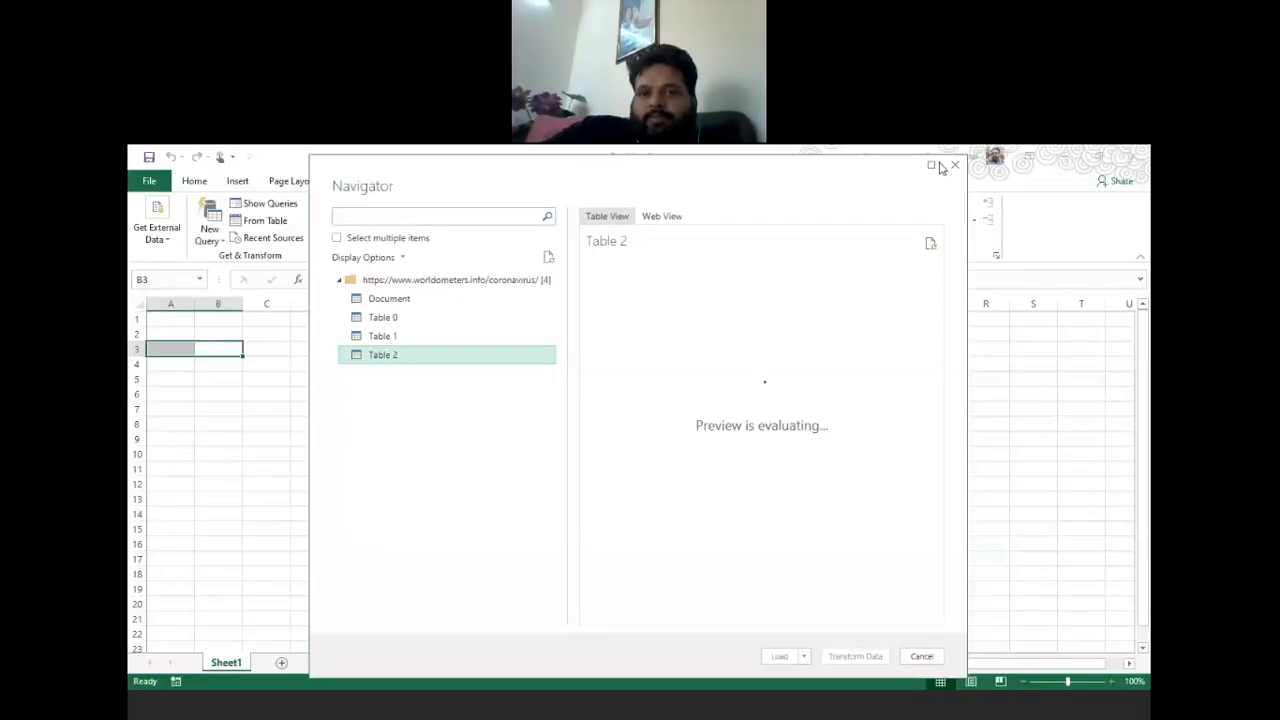
# - Open Table 2 of the Worldometer source for transformation, and close the query settings and the preview-age notice
pyautogui.click(387, 340)
pyautogui.click(383, 356)
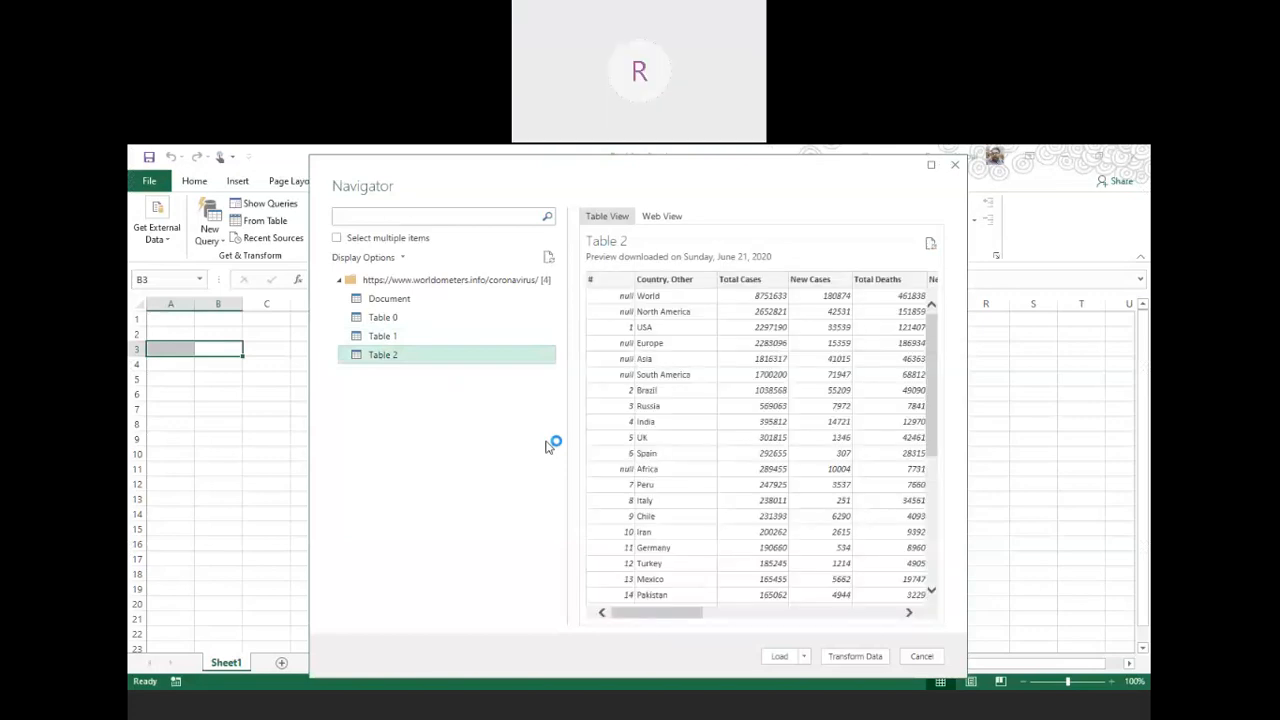
pyautogui.click(852, 658)
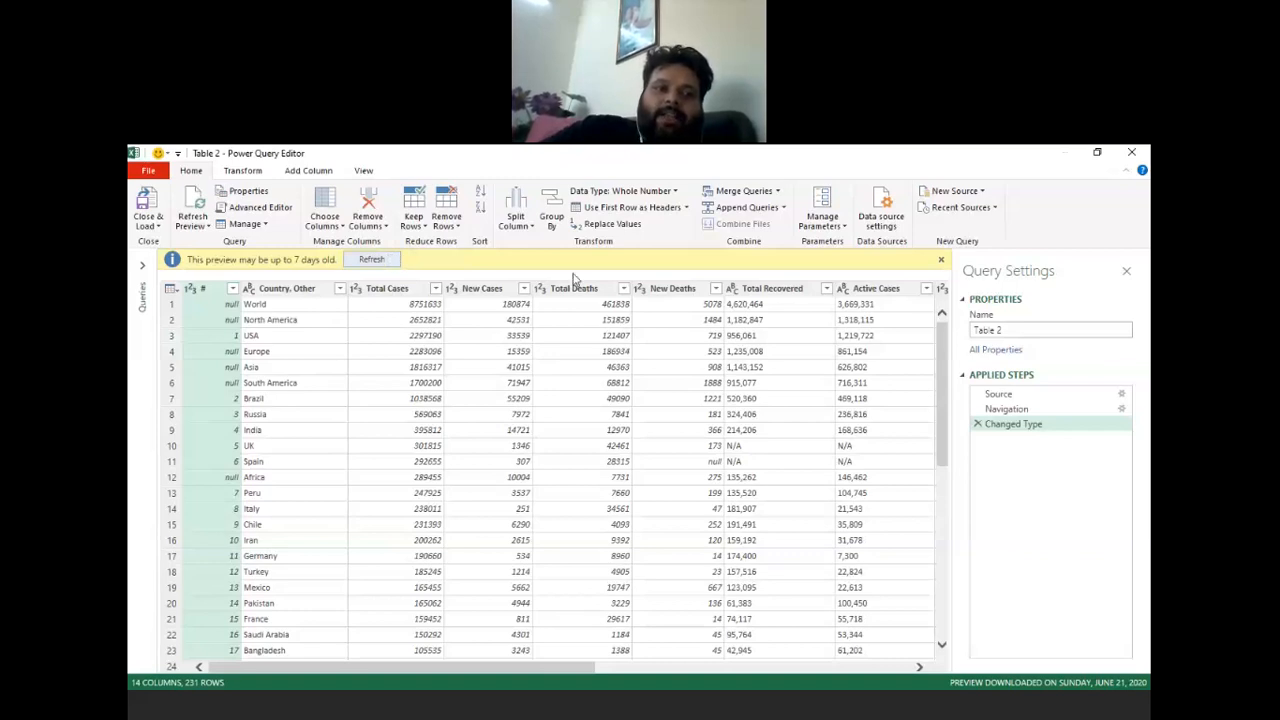
pyautogui.click(1126, 271)
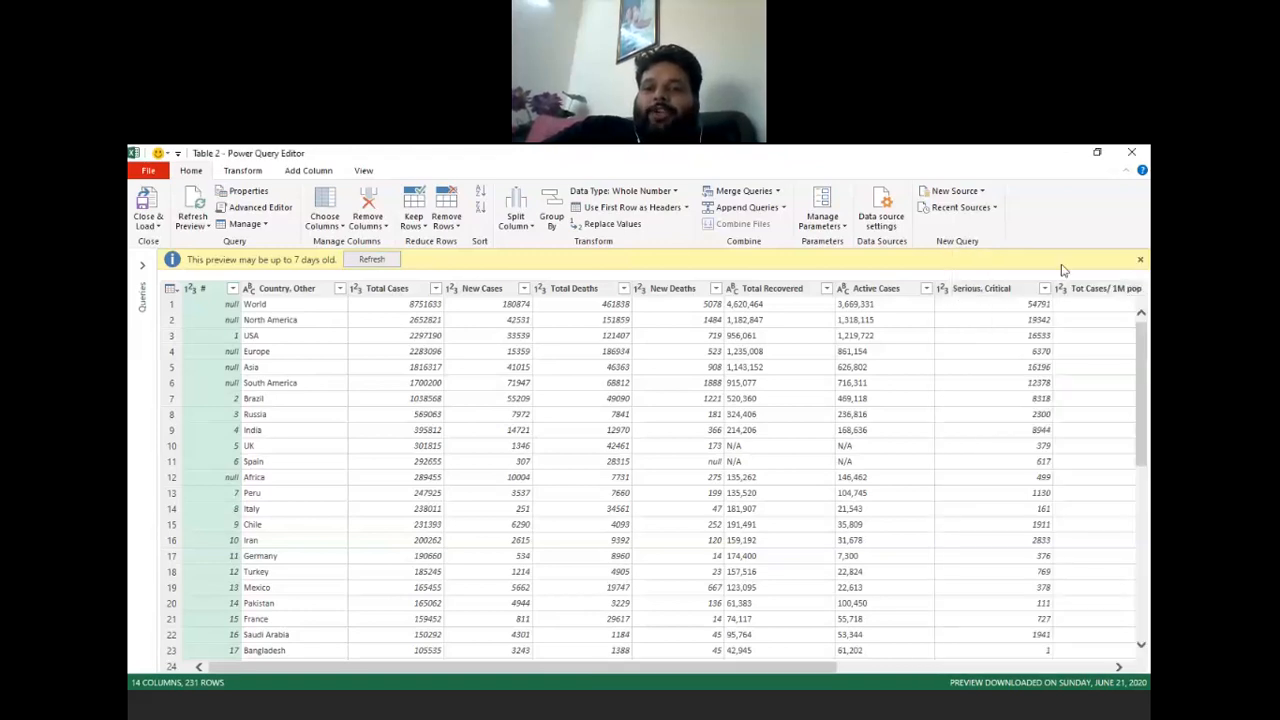
pyautogui.click(1141, 261)
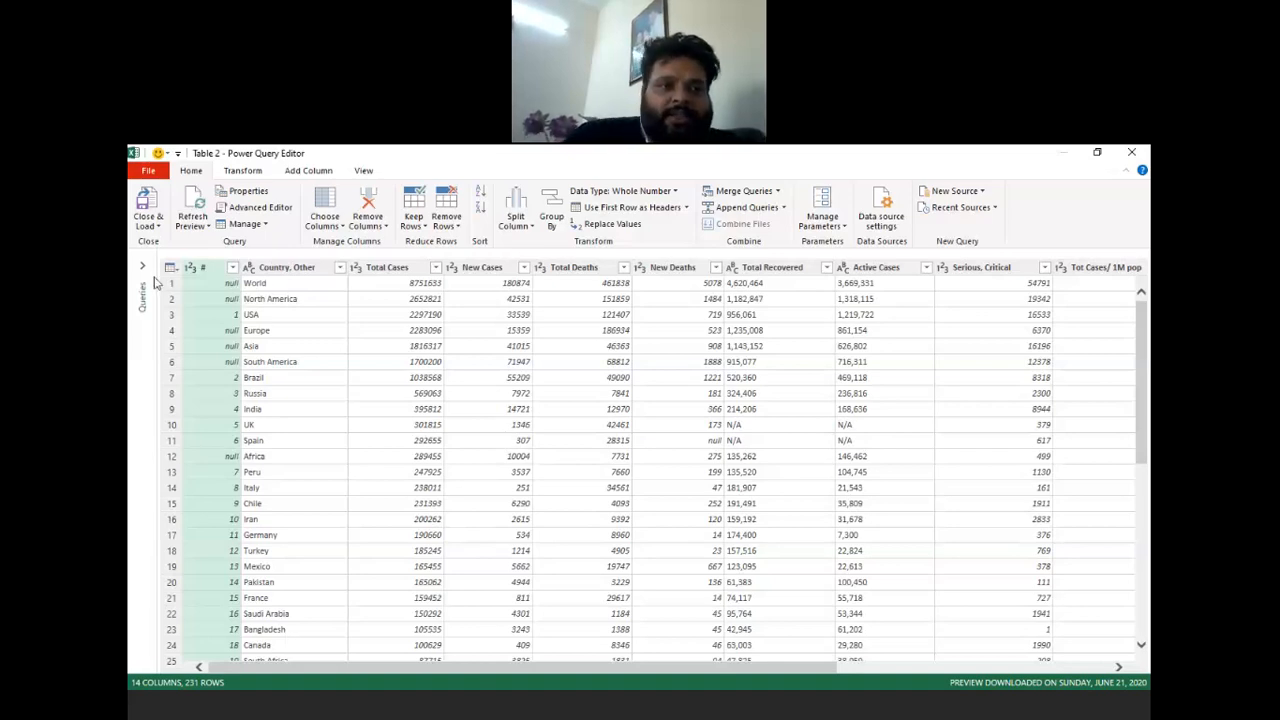
pyautogui.click(155, 221)
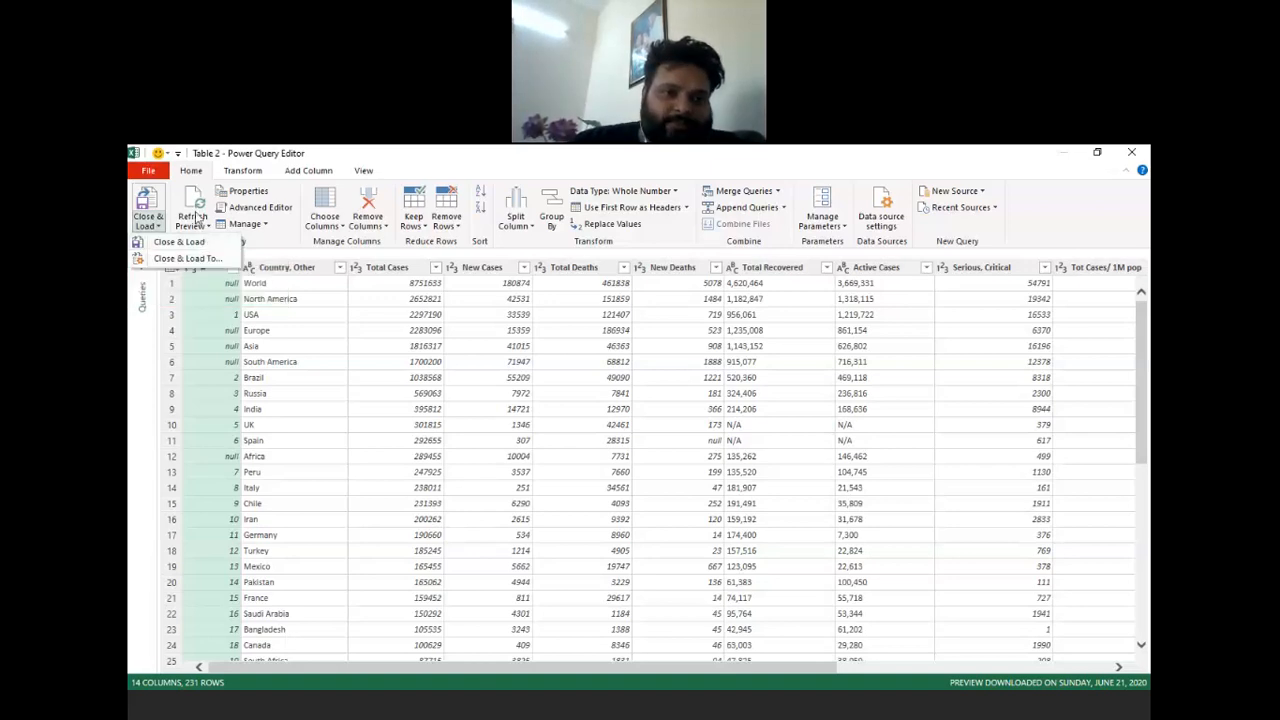
pyautogui.click(378, 428)
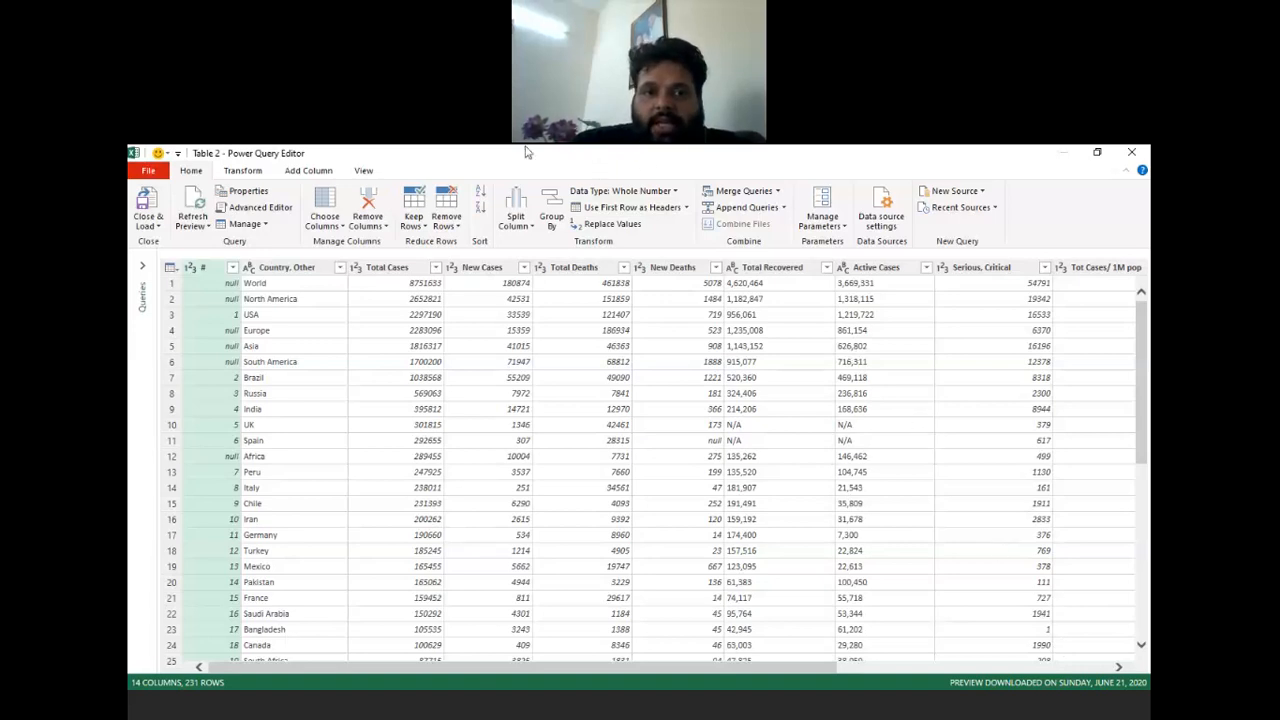
pyautogui.click(615, 167)
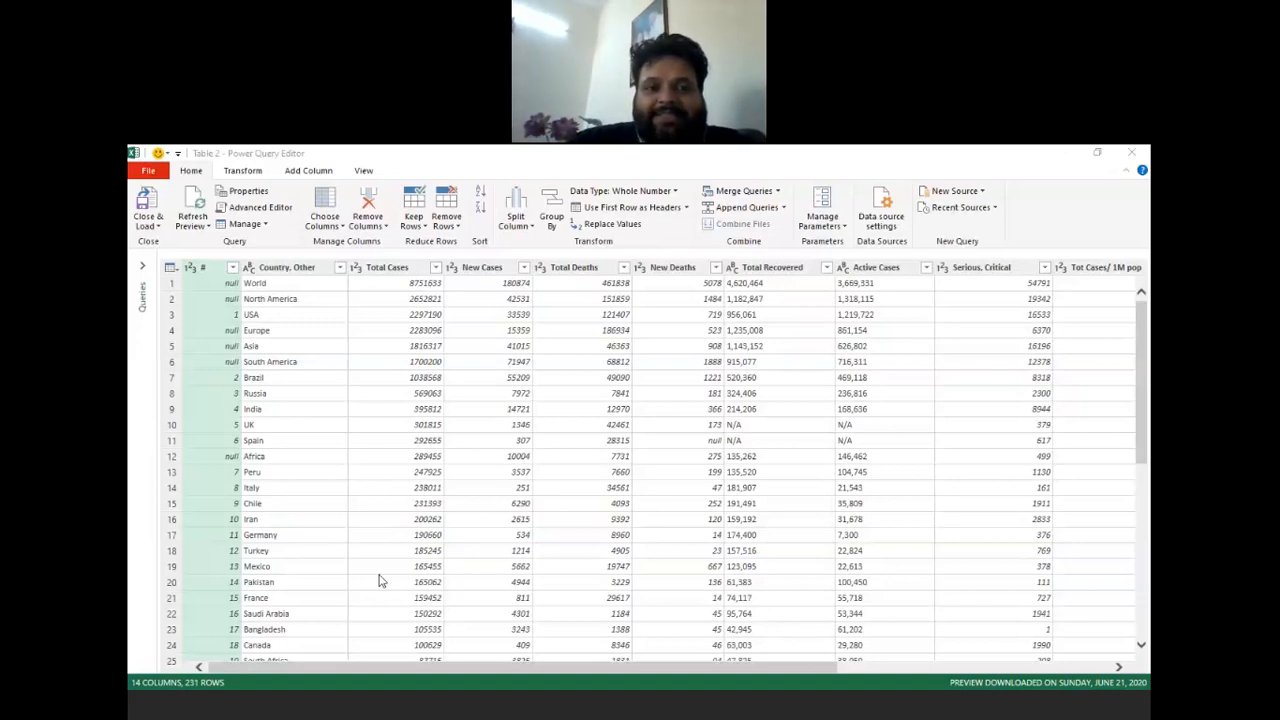
pyautogui.click(238, 168)
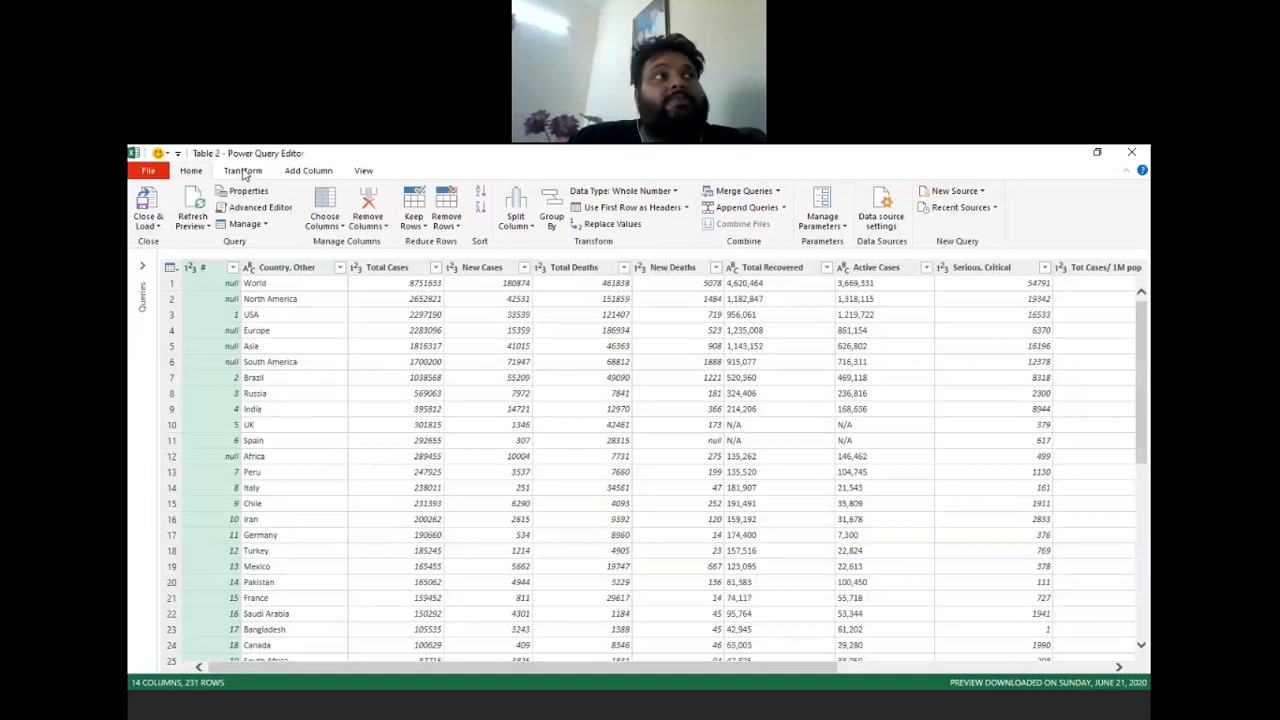
pyautogui.click(244, 174)
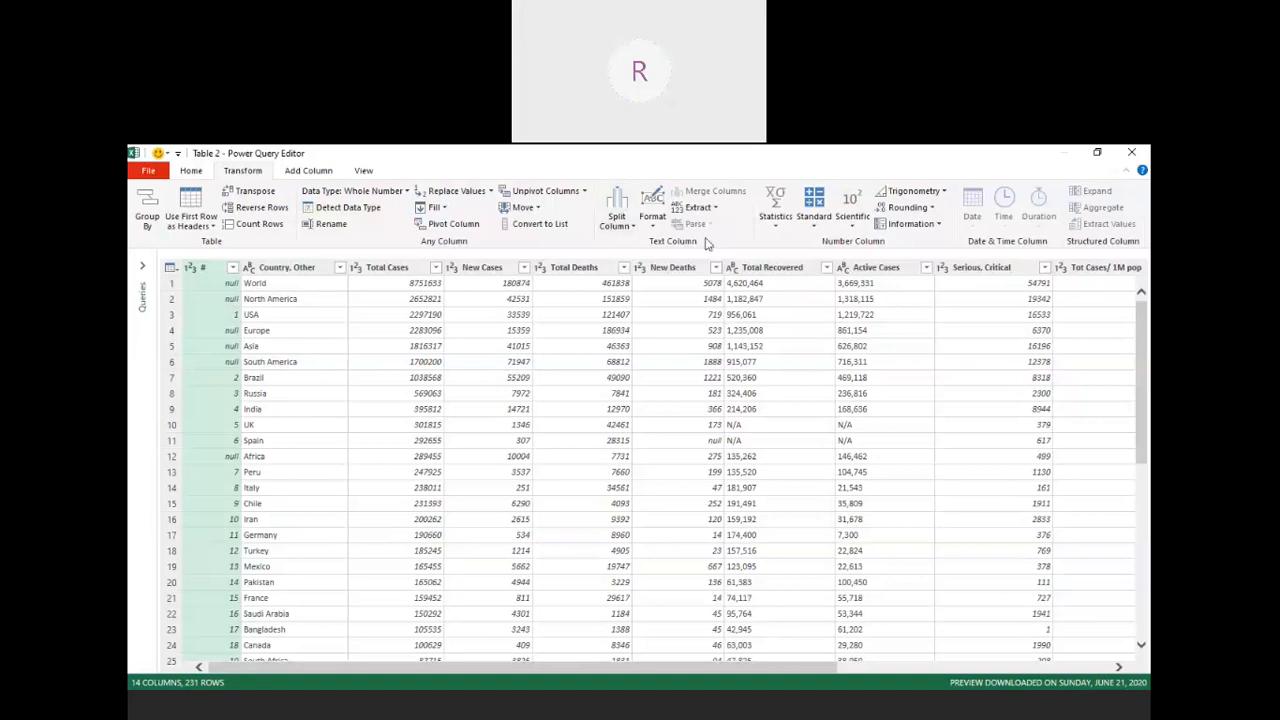
pyautogui.click(307, 171)
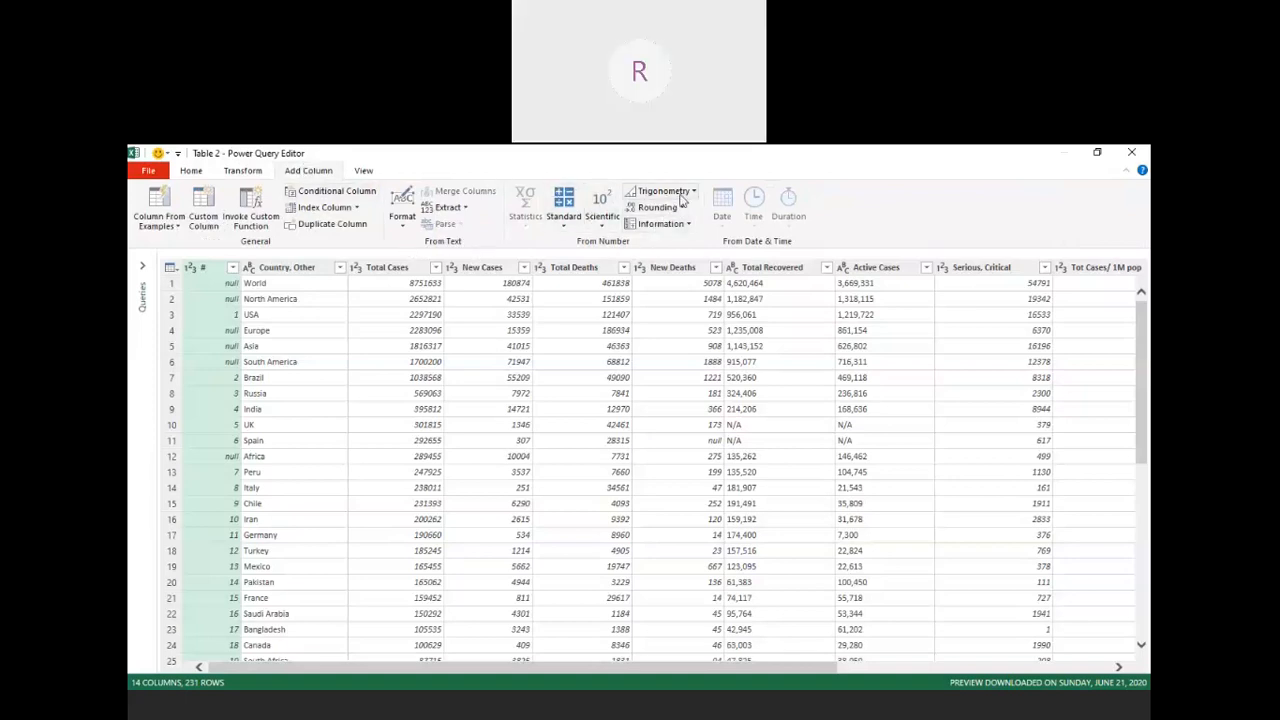
pyautogui.click(365, 171)
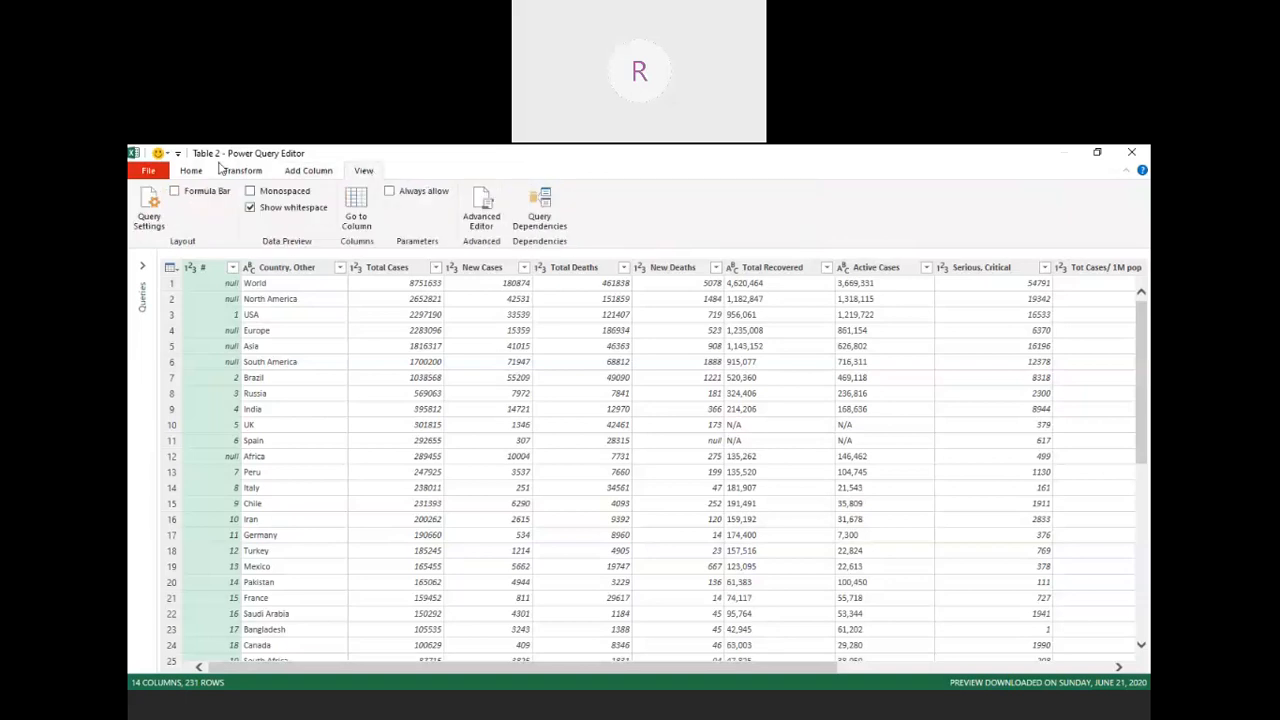
pyautogui.click(186, 172)
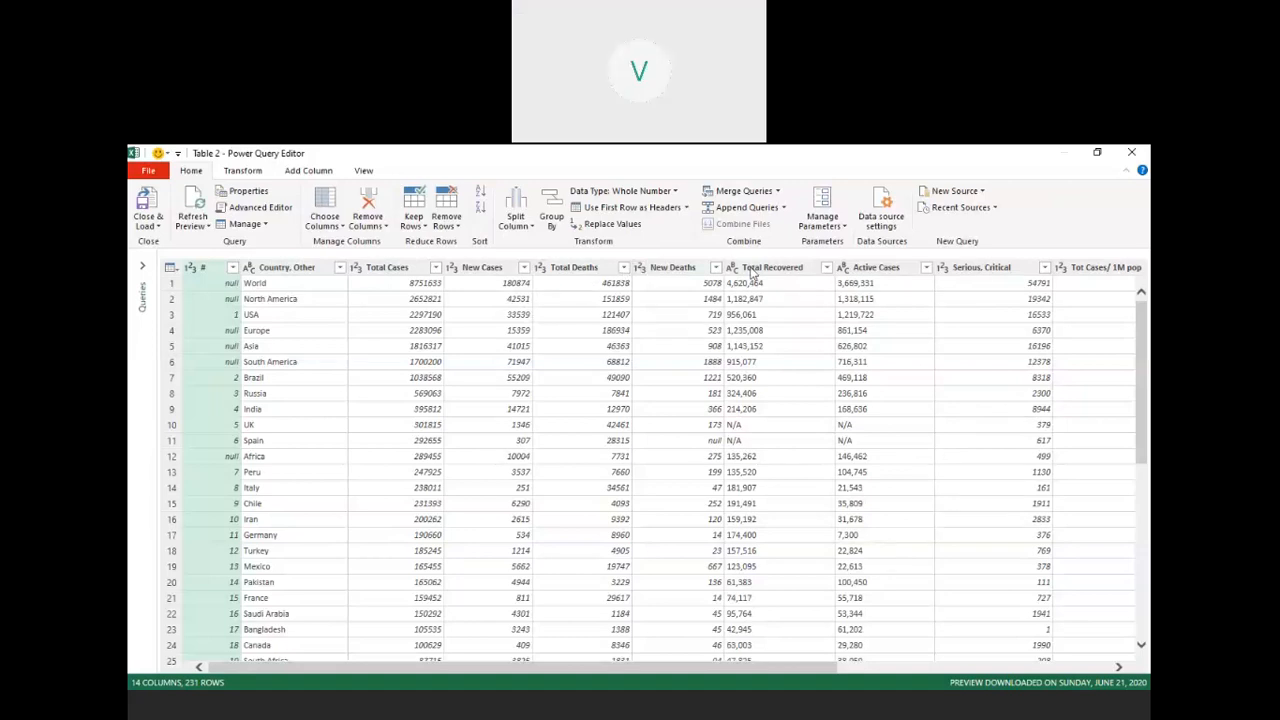
# - Examine the column commands and data type choices offered for the Active Cases column
pyautogui.click(866, 270)
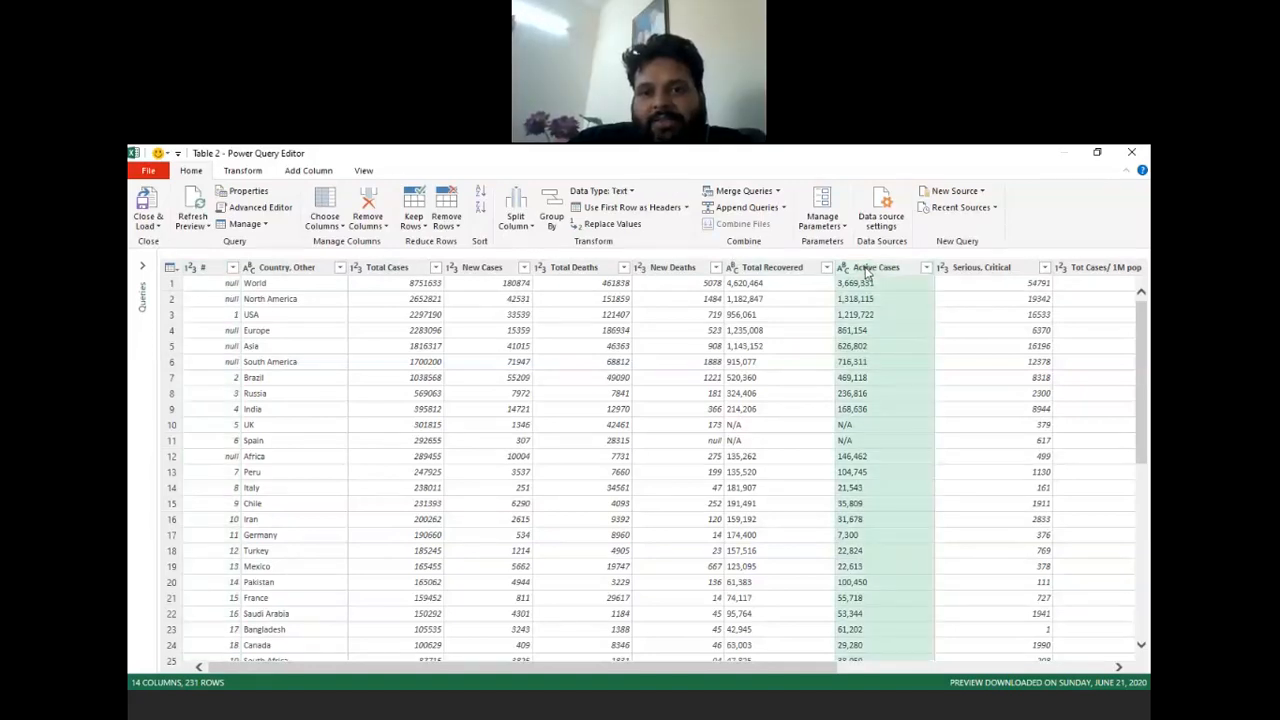
pyautogui.rightClick(866, 272)
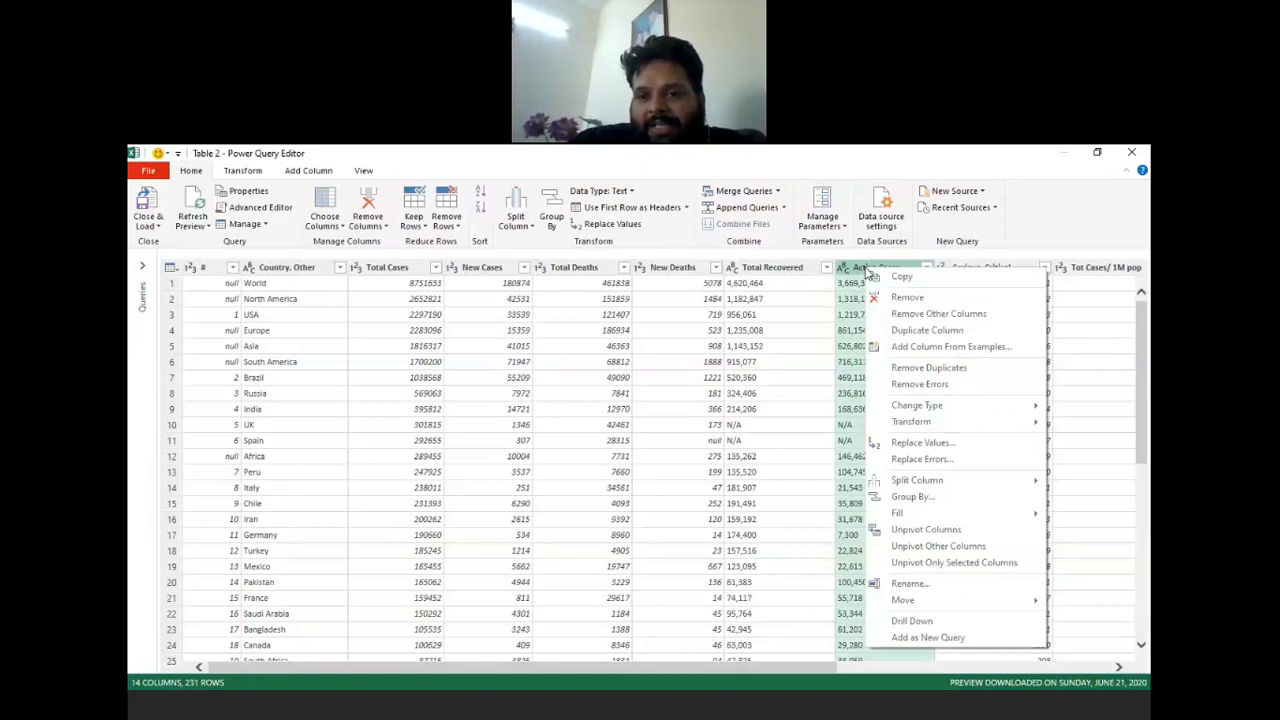
pyautogui.click(843, 268)
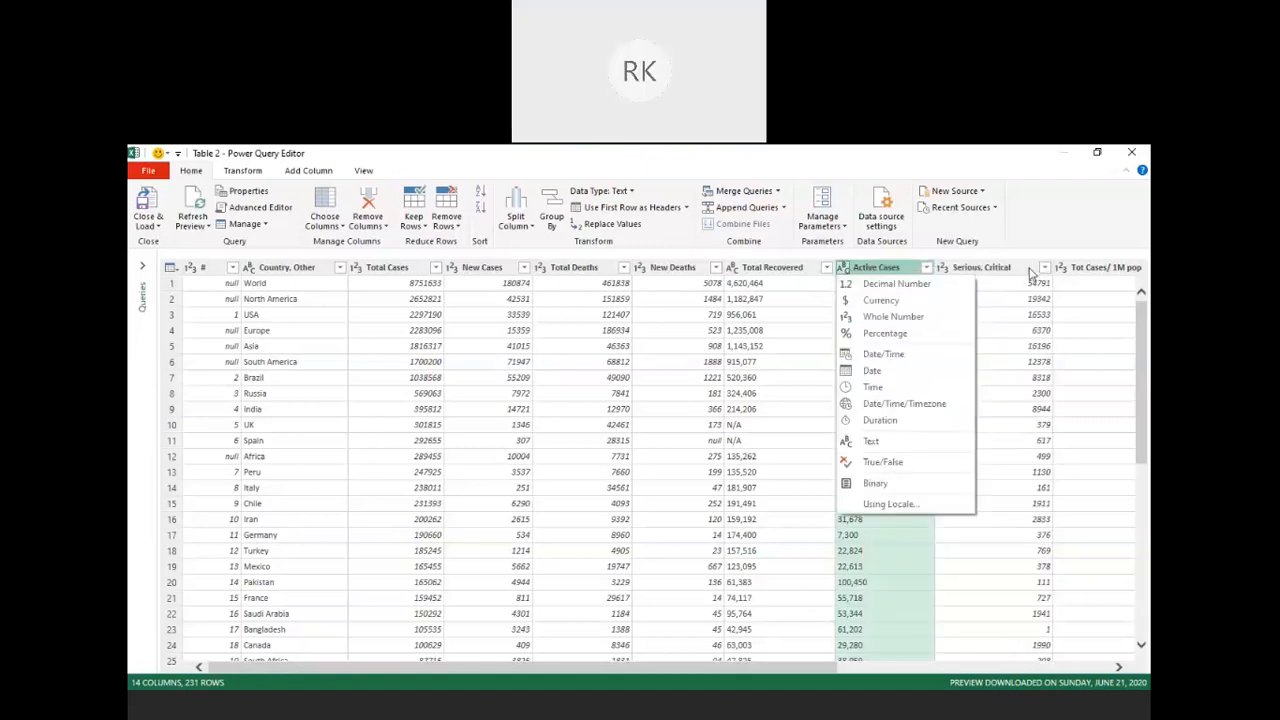
pyautogui.click(1028, 268)
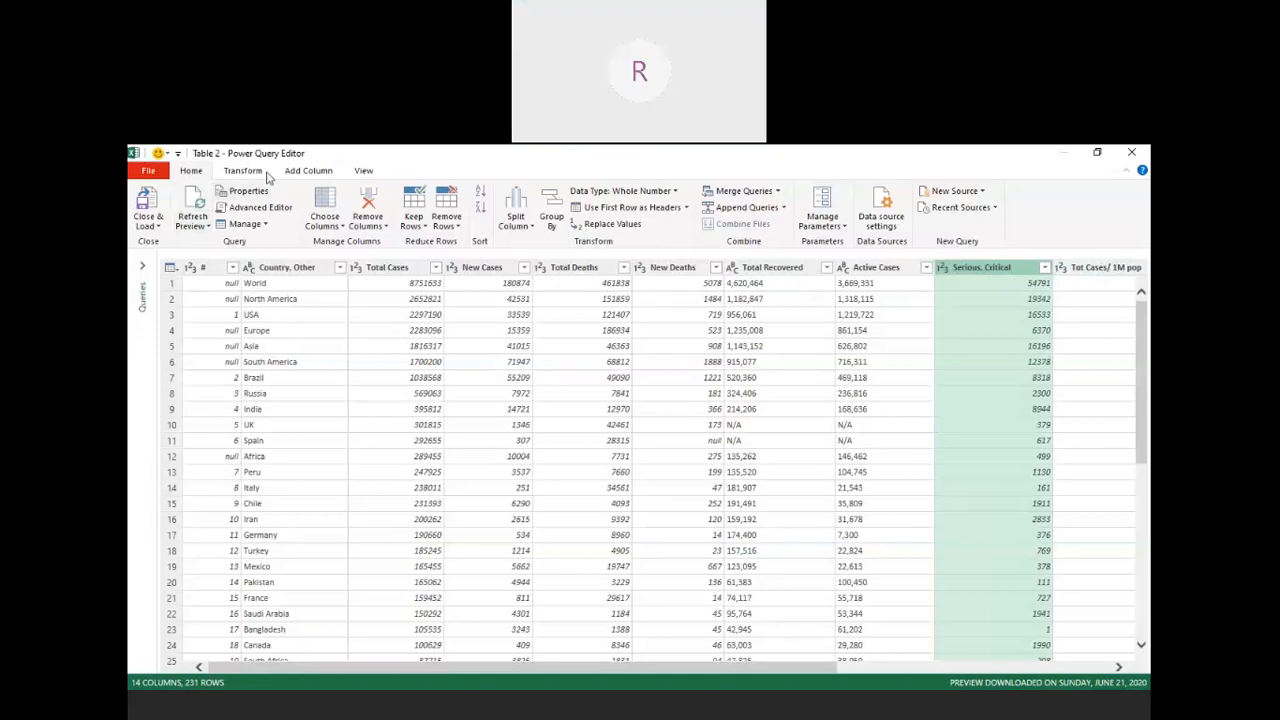
pyautogui.click(230, 172)
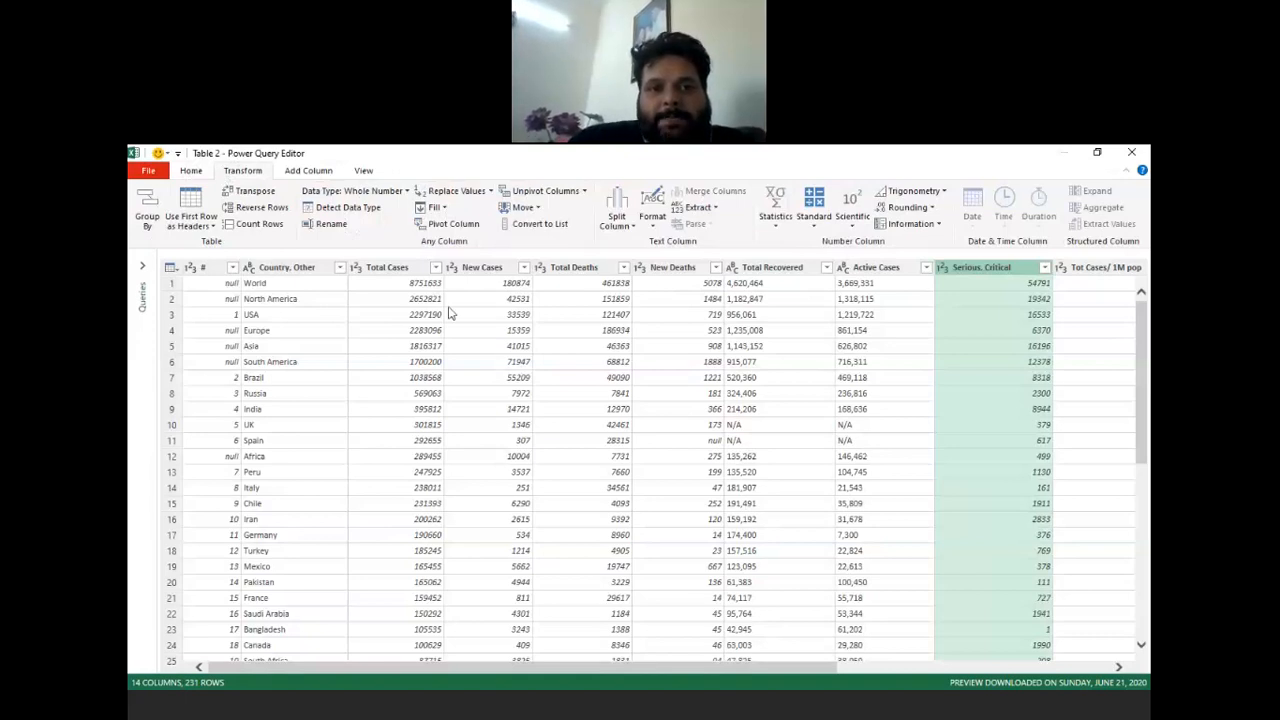
pyautogui.click(538, 209)
pyautogui.click(522, 207)
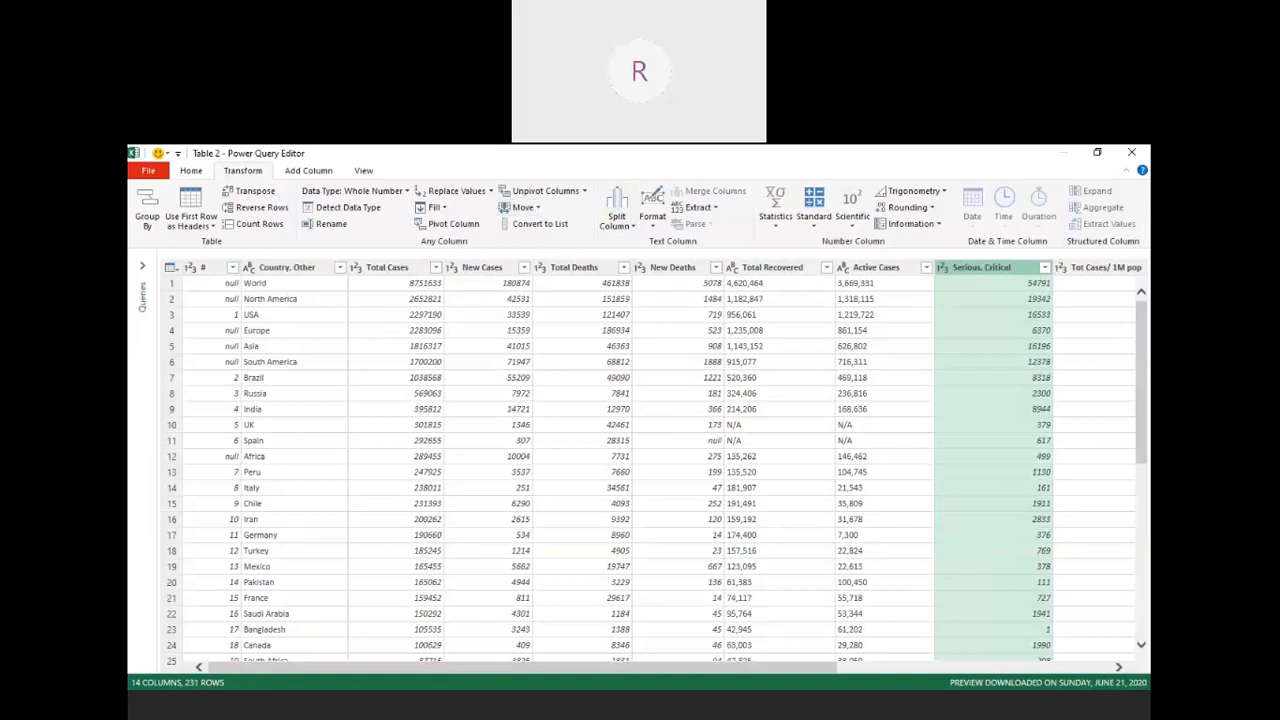
# - Remove the # column from the Table 2 query
pyautogui.click(203, 268)
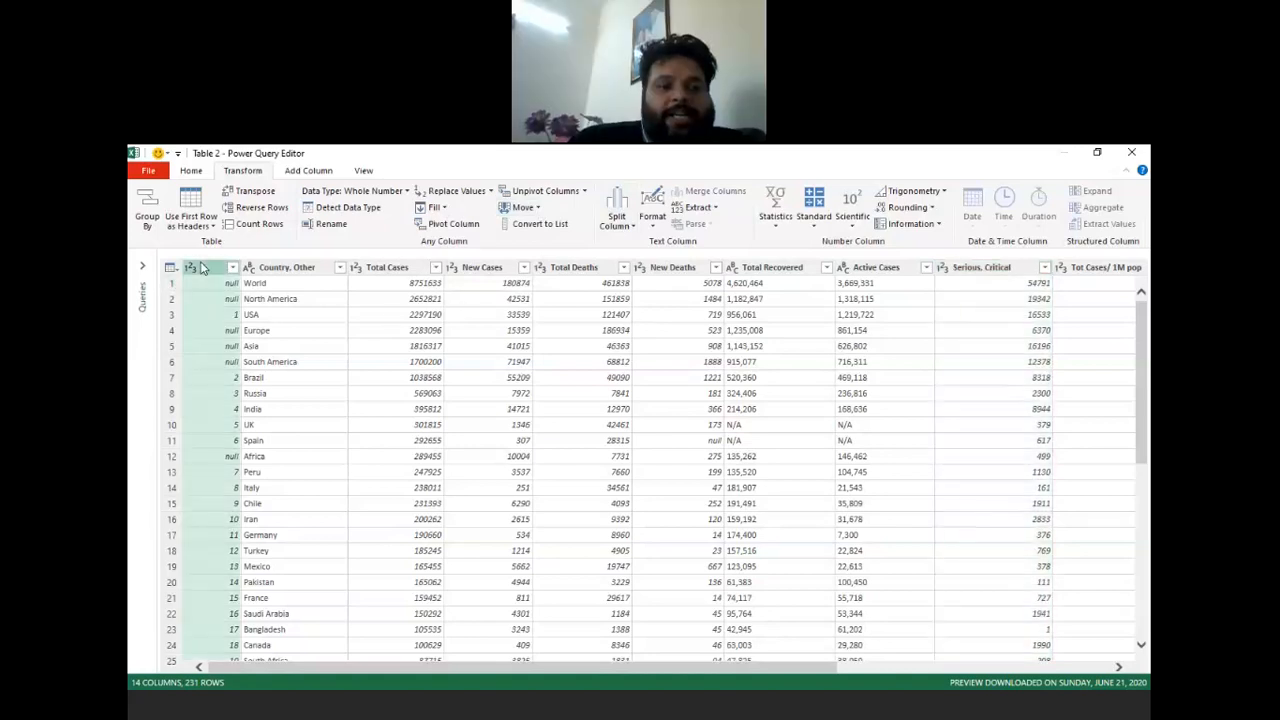
pyautogui.rightClick(203, 268)
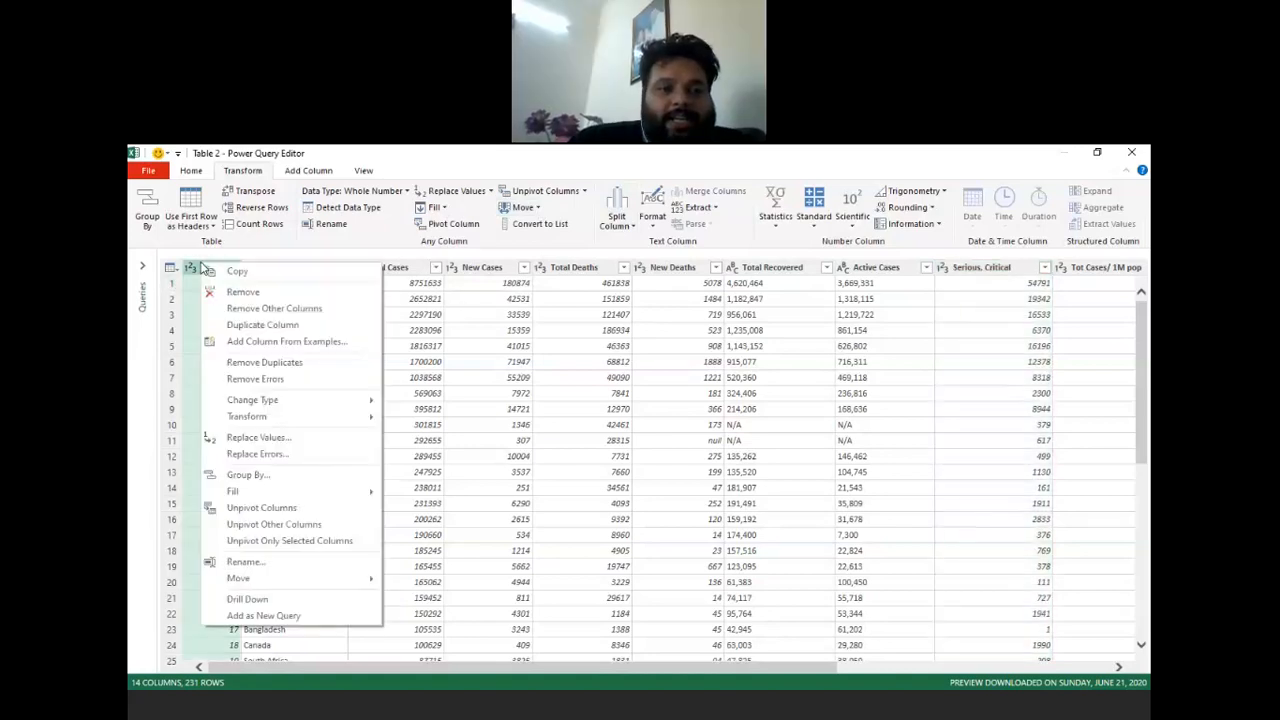
pyautogui.click(264, 296)
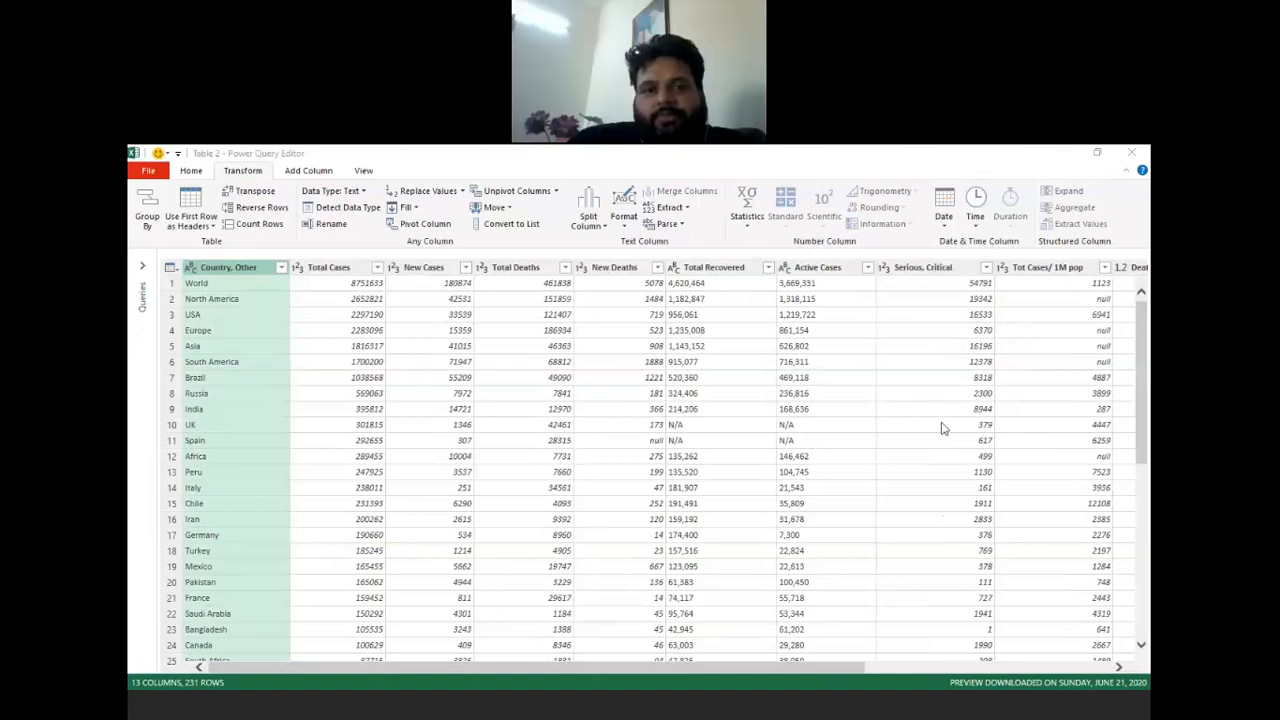
# - Group the table by Country, Other with a new column named SUM that sums Total Cases
pyautogui.click(193, 170)
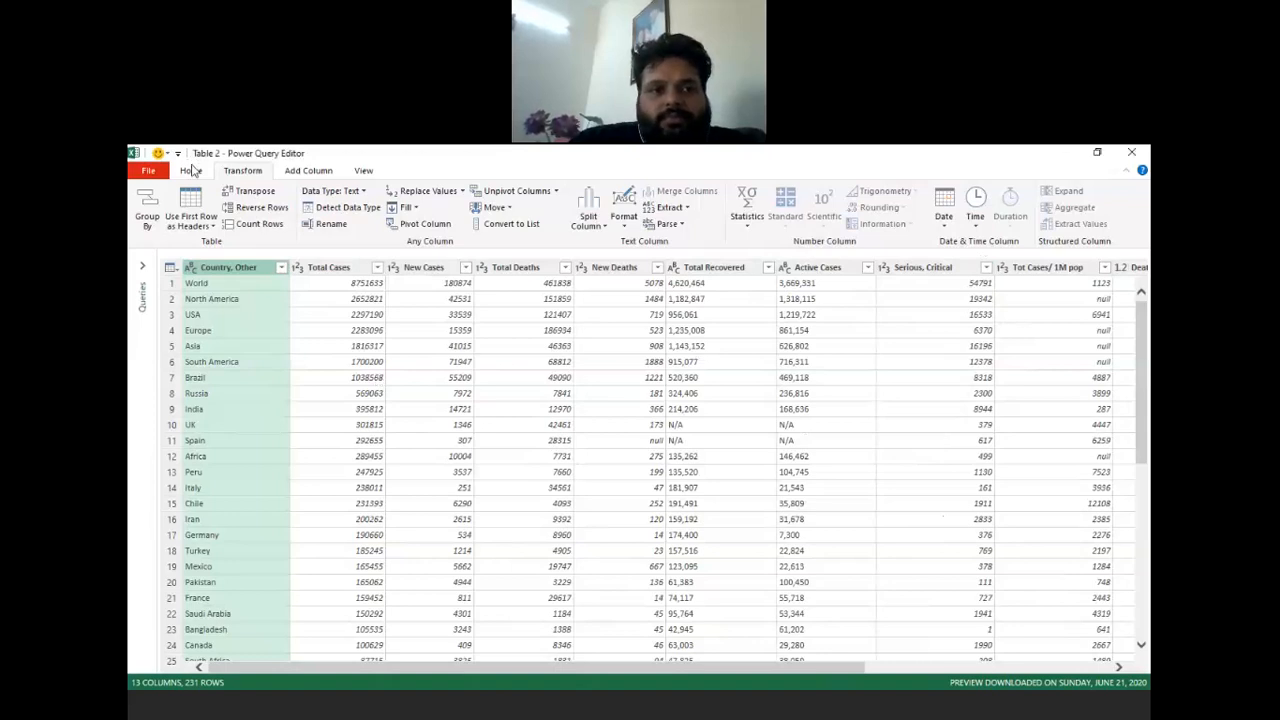
pyautogui.click(192, 171)
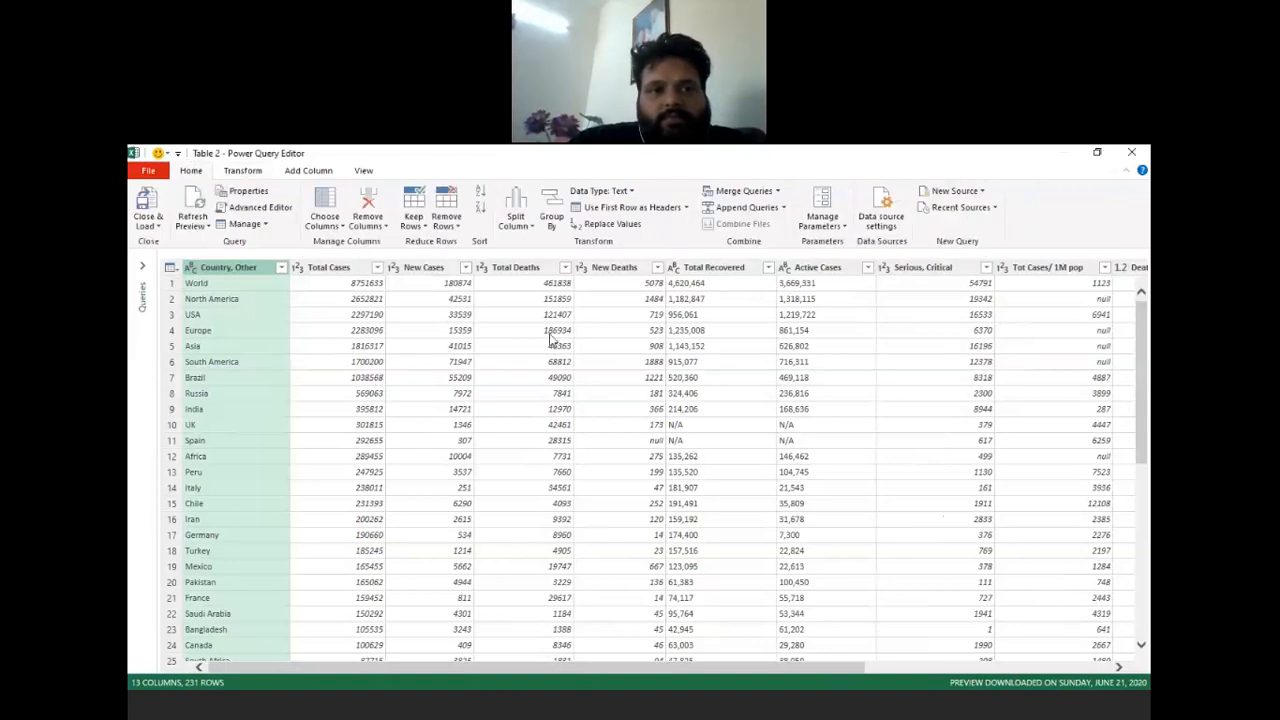
pyautogui.click(549, 225)
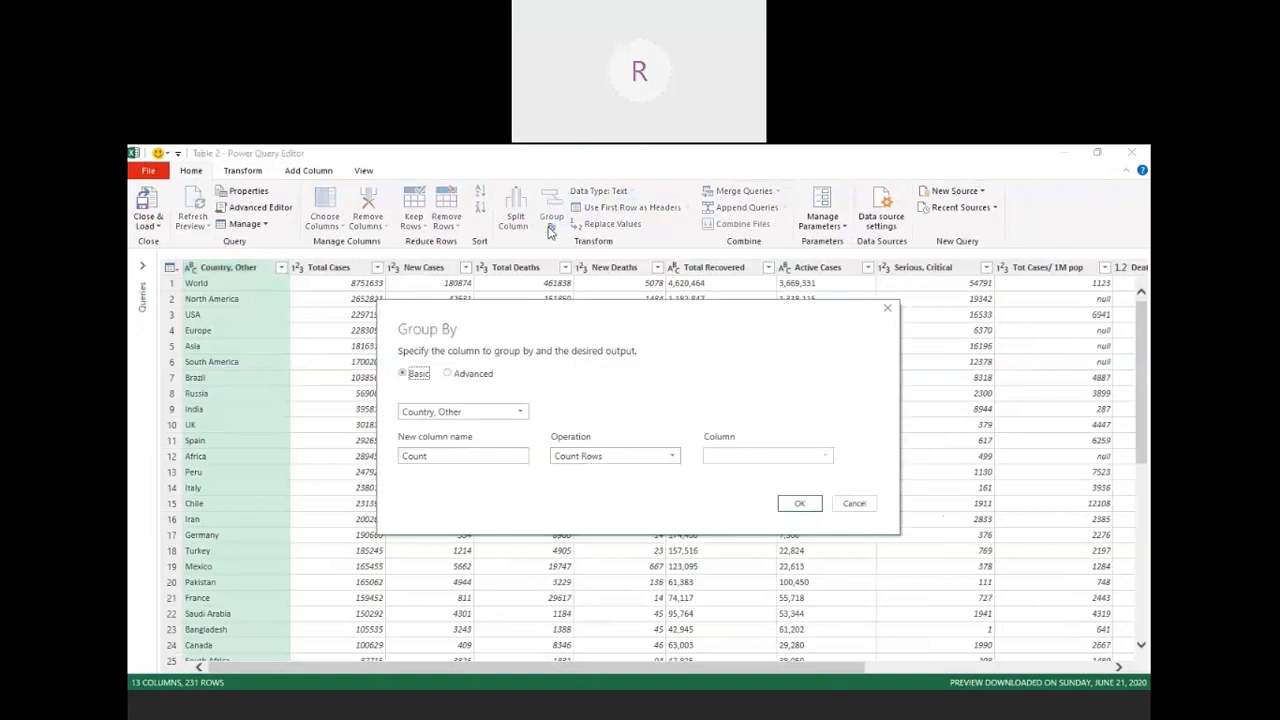
pyautogui.click(520, 413)
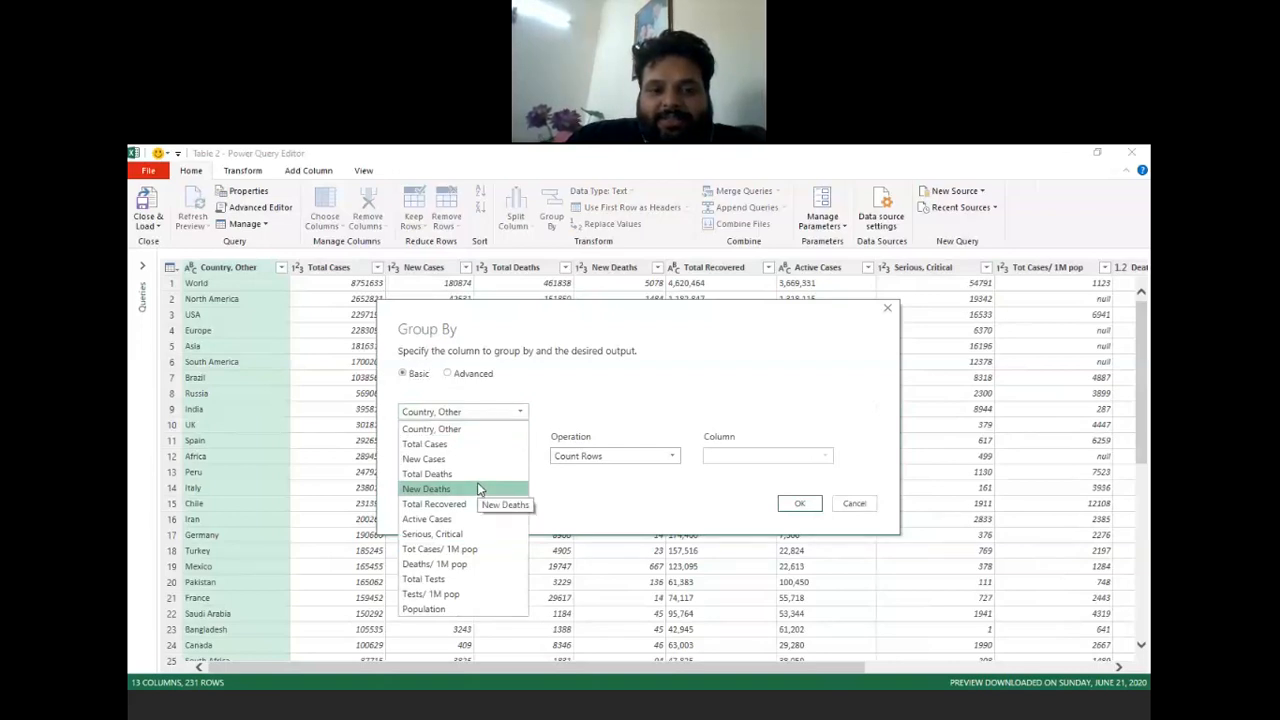
pyautogui.click(476, 434)
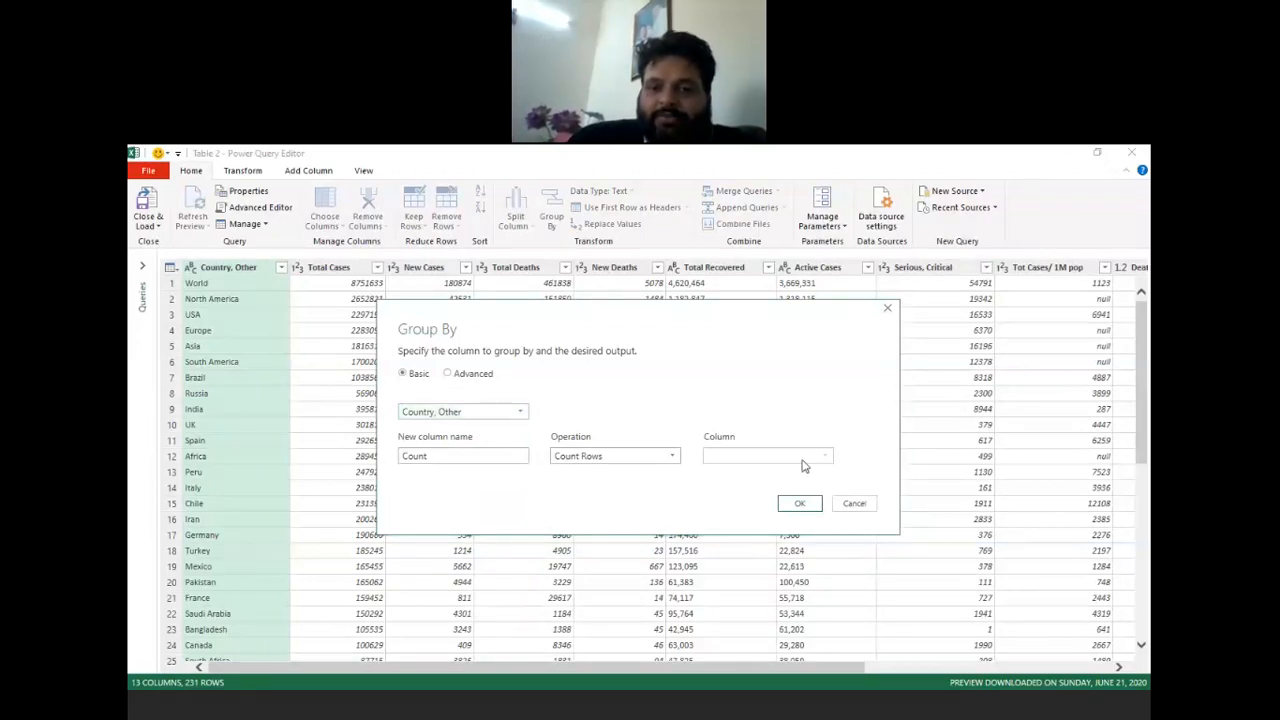
pyautogui.click(463, 450)
pyautogui.moveTo(460, 454); pyautogui.dragTo(385, 460)
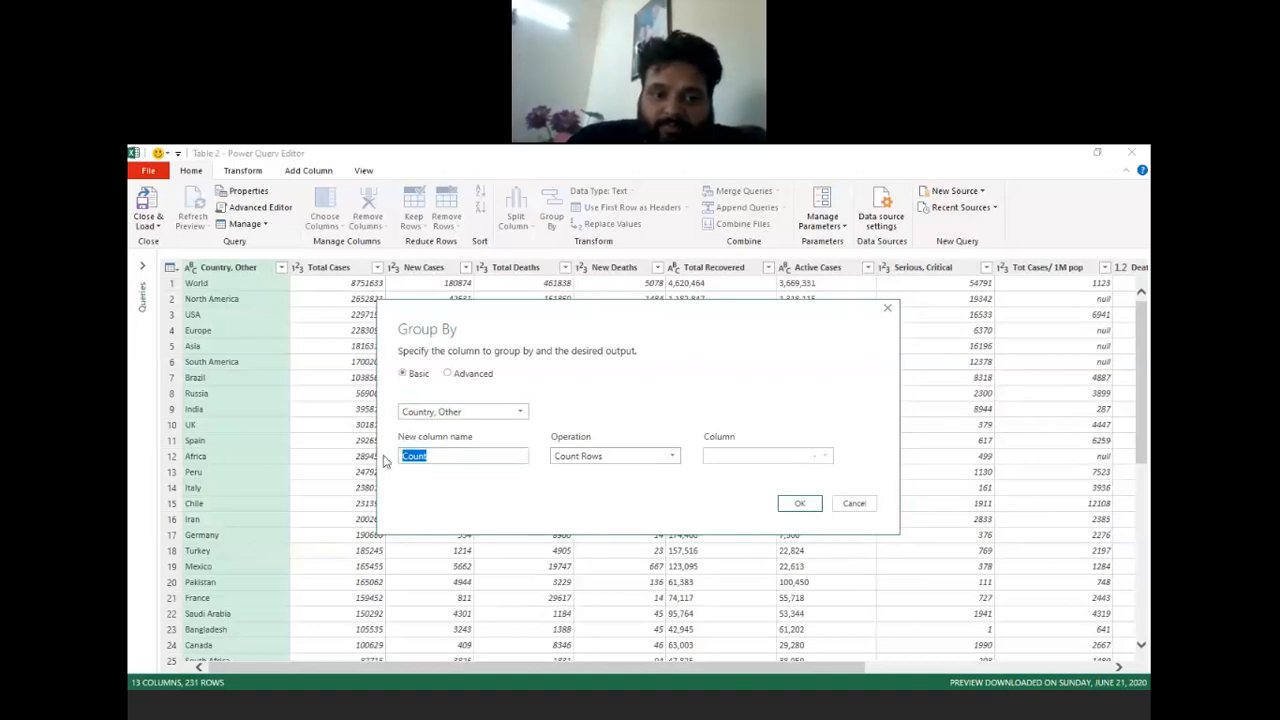
pyautogui.write('SUM')
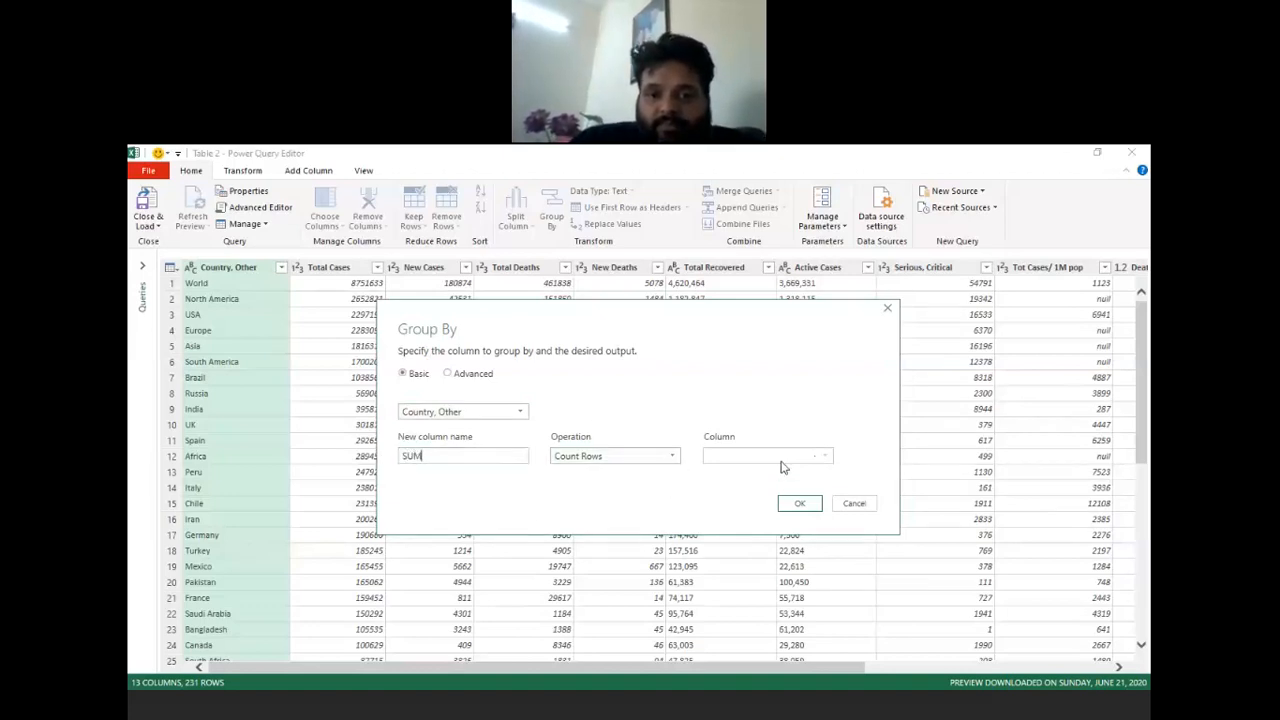
pyautogui.click(644, 460)
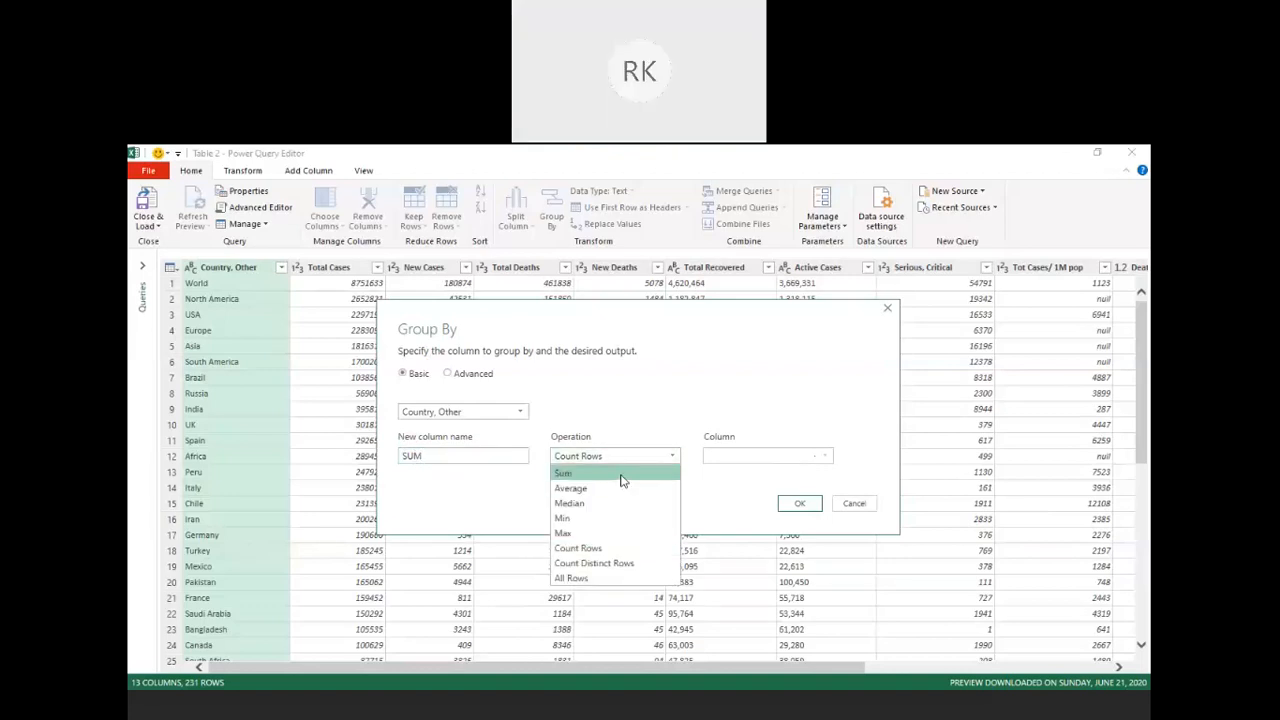
pyautogui.click(566, 473)
pyautogui.click(786, 460)
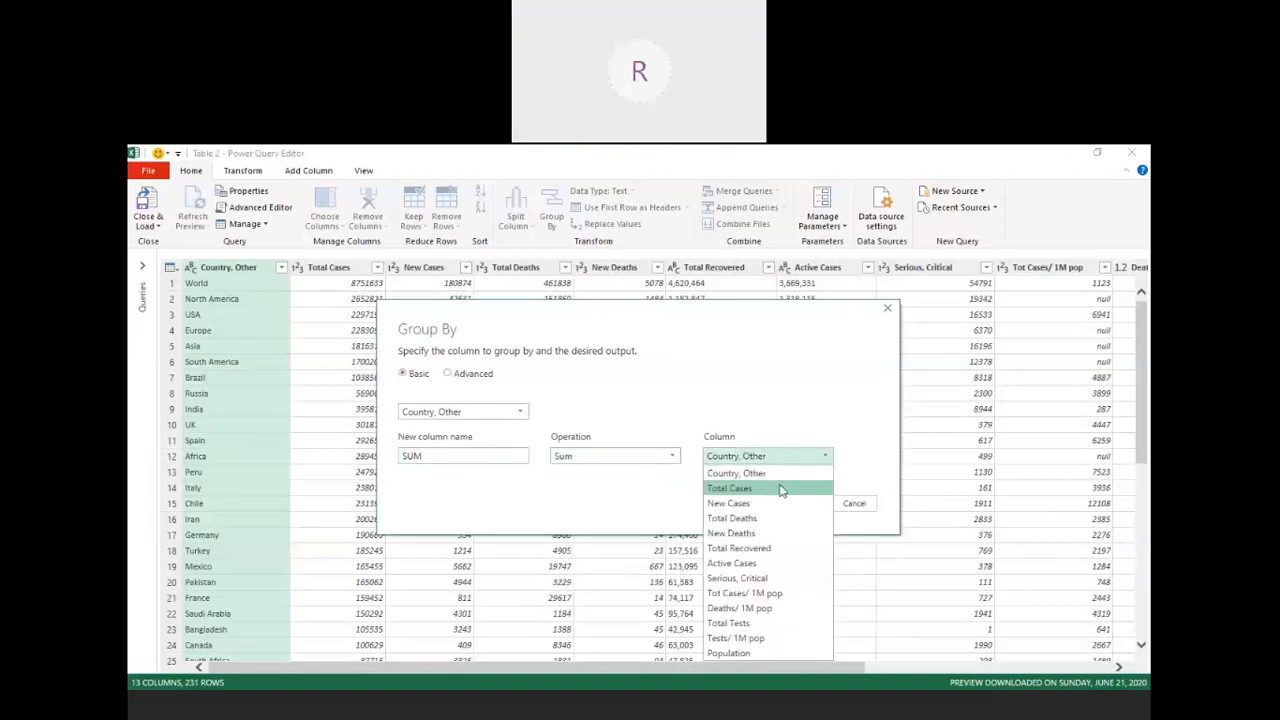
pyautogui.click(780, 489)
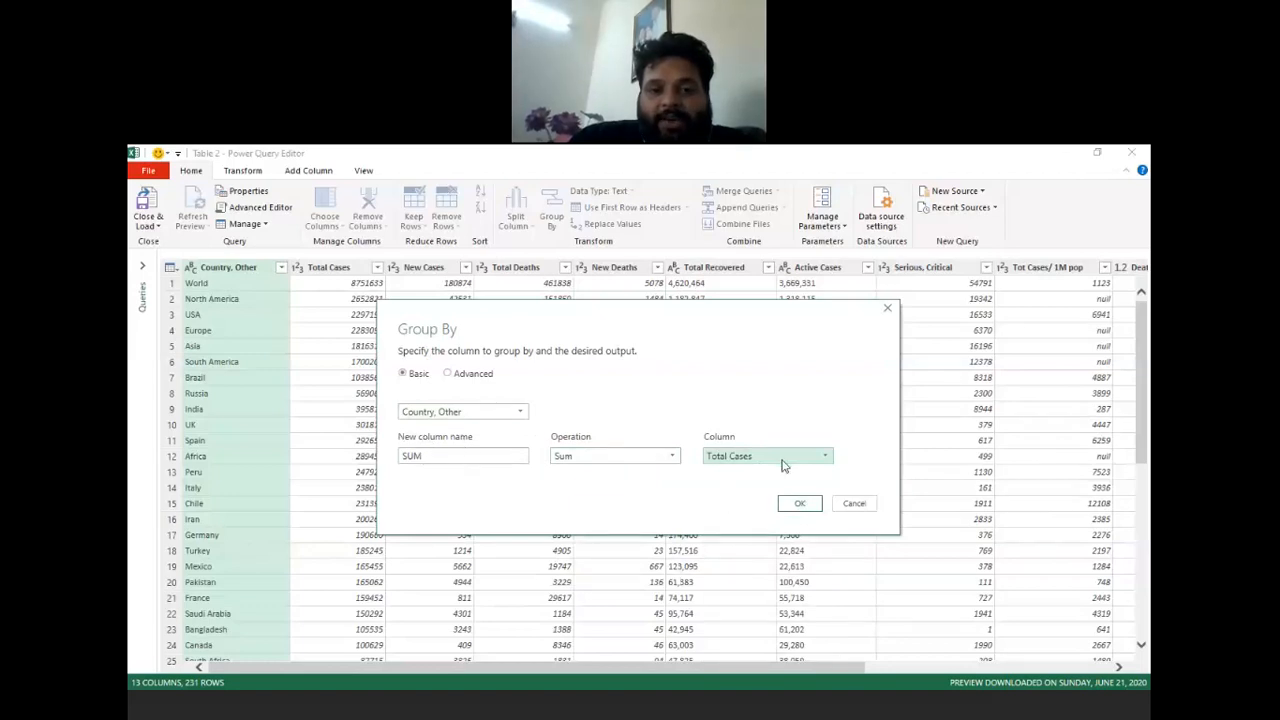
pyautogui.click(800, 505)
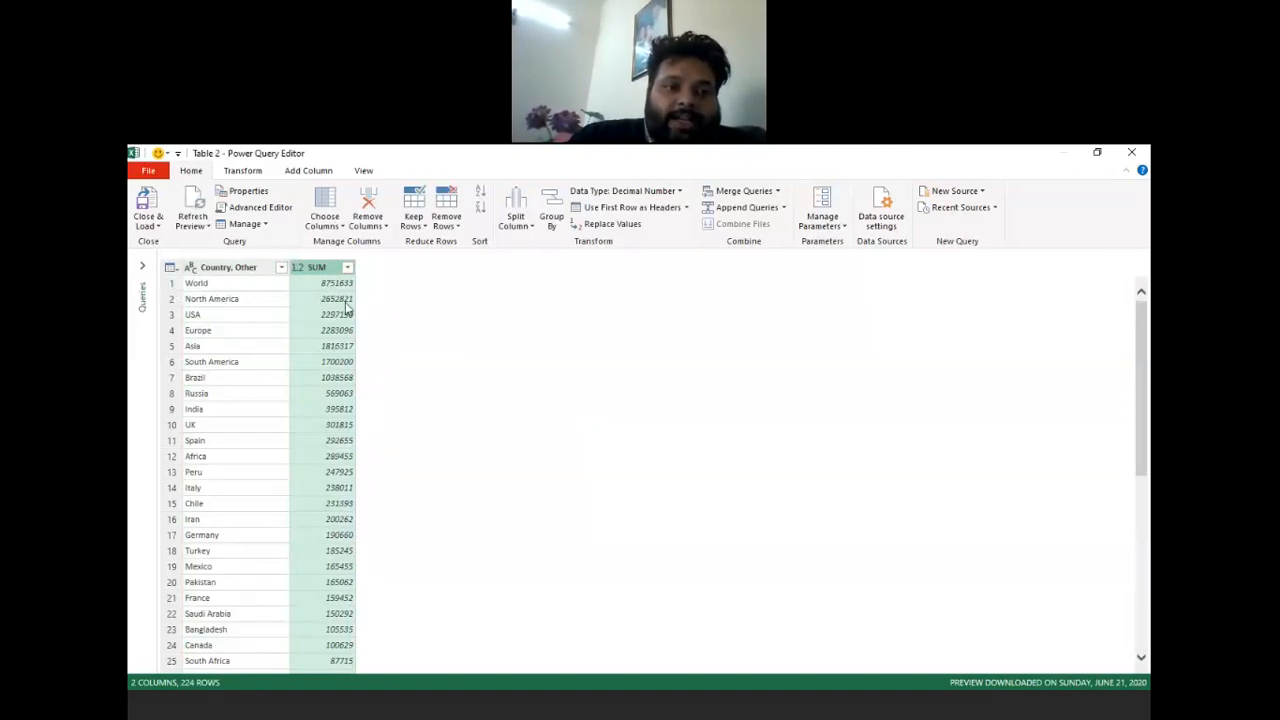
# - Examine the grouped country totals, going down the list from Germany past Nepal and back up to Netherlands
pyautogui.click(238, 542)
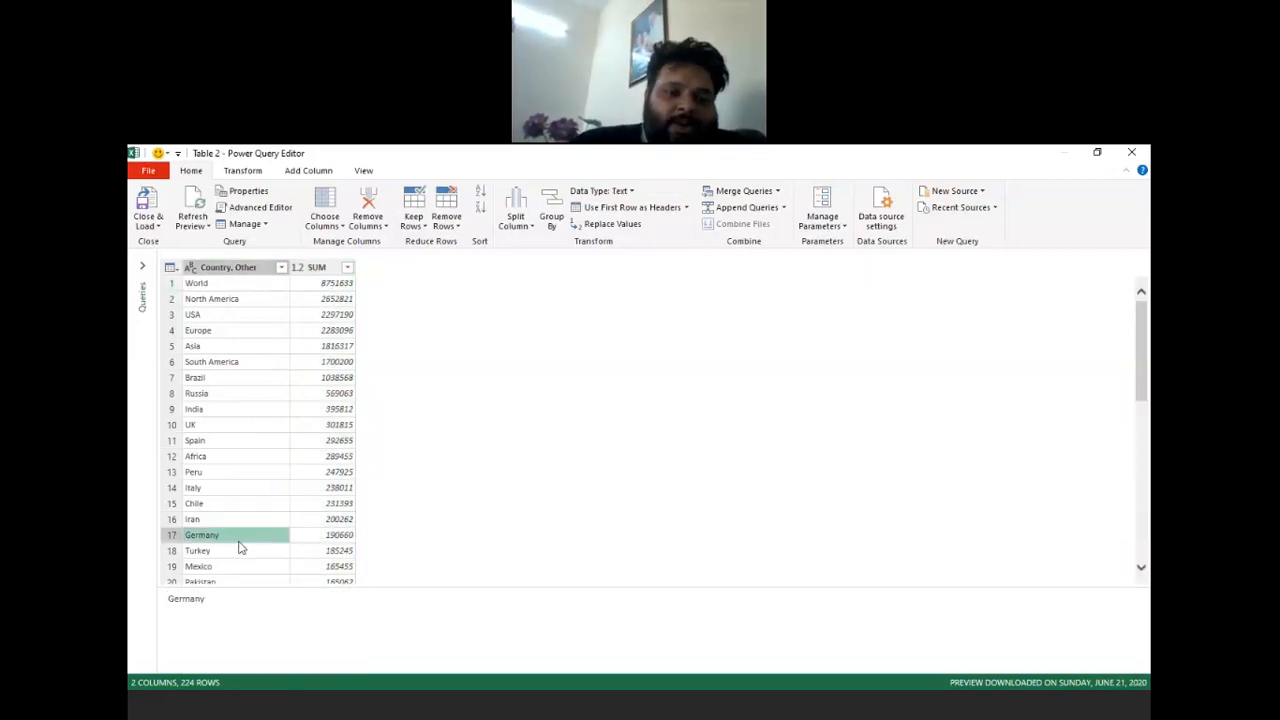
pyautogui.press('Down')
pyautogui.press('Down')
pyautogui.press('Down')
pyautogui.press('Down')
pyautogui.press('Down')
pyautogui.press('Down')
pyautogui.press('Down')
pyautogui.press('Down')
pyautogui.press('Down')
pyautogui.press('Down')
pyautogui.press('Down')
pyautogui.press('Down')
pyautogui.press('Down')
pyautogui.press('Down')
pyautogui.press('Down')
pyautogui.press('Down')
pyautogui.press('Down')
pyautogui.press('Down')
pyautogui.press('Down')
pyautogui.press('Down')
pyautogui.press('Down')
pyautogui.press('Down')
pyautogui.press('Down')
pyautogui.press('Down')
pyautogui.press('Down')
pyautogui.press('Down')
pyautogui.press('Down')
pyautogui.press('Down')
pyautogui.press('Down')
pyautogui.press('Down')
pyautogui.press('Down')
pyautogui.press('Down')
pyautogui.press('Down')
pyautogui.press('Down')
pyautogui.press('Down')
pyautogui.press('Down')
pyautogui.press('Down')
pyautogui.press('Down')
pyautogui.press('Down')
pyautogui.press('Down')
pyautogui.press('Down')
pyautogui.press('Down')
pyautogui.press('Down')
pyautogui.press('Down')
pyautogui.press('Down')
pyautogui.press('Down')
pyautogui.press('Up')
pyautogui.press('Up')
pyautogui.press('Up')
pyautogui.press('Up')
pyautogui.press('Up')
pyautogui.press('Up')
pyautogui.press('Up')
pyautogui.press('Up')
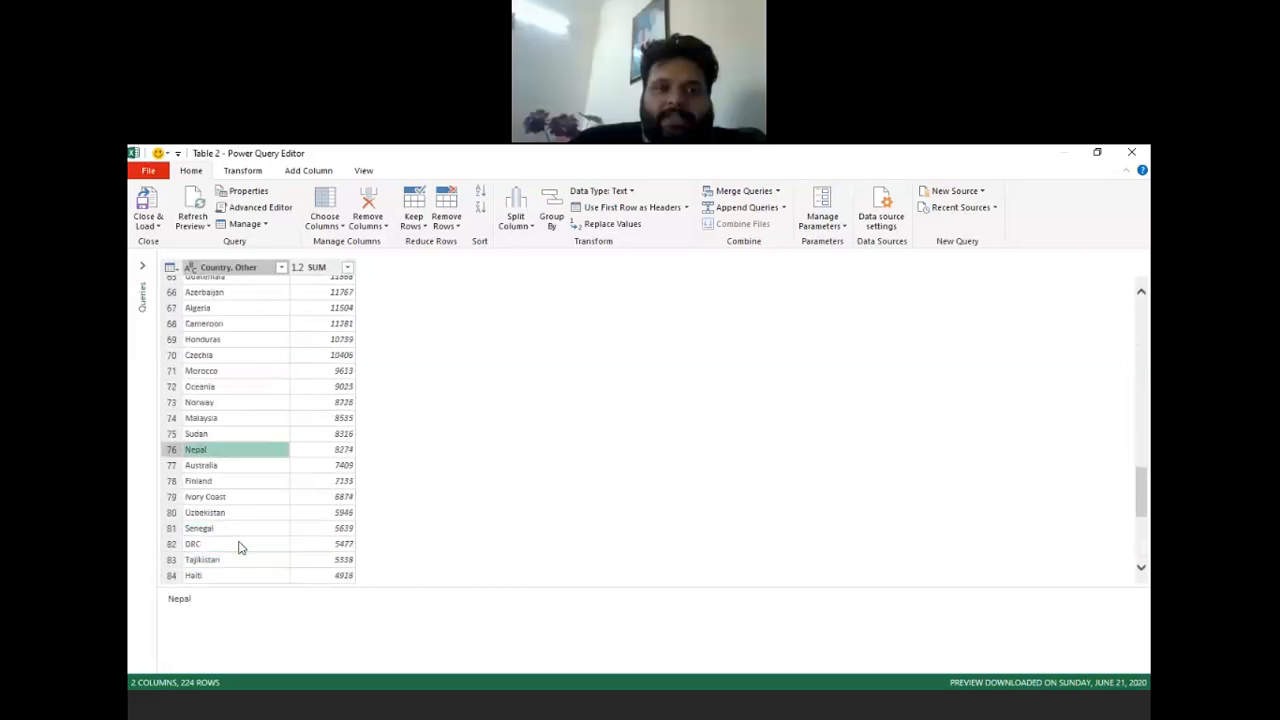
pyautogui.press('Up')
pyautogui.press('Up')
pyautogui.press('Up')
pyautogui.press('Up')
pyautogui.press('Up')
pyautogui.press('Up')
pyautogui.press('Up')
pyautogui.press('Up')
pyautogui.press('Up')
pyautogui.press('Up')
pyautogui.press('Up')
pyautogui.press('Up')
pyautogui.press('Up')
pyautogui.press('Up')
pyautogui.press('Up')
pyautogui.press('Up')
pyautogui.press('Up')
pyautogui.press('Up')
pyautogui.press('Up')
pyautogui.press('Up')
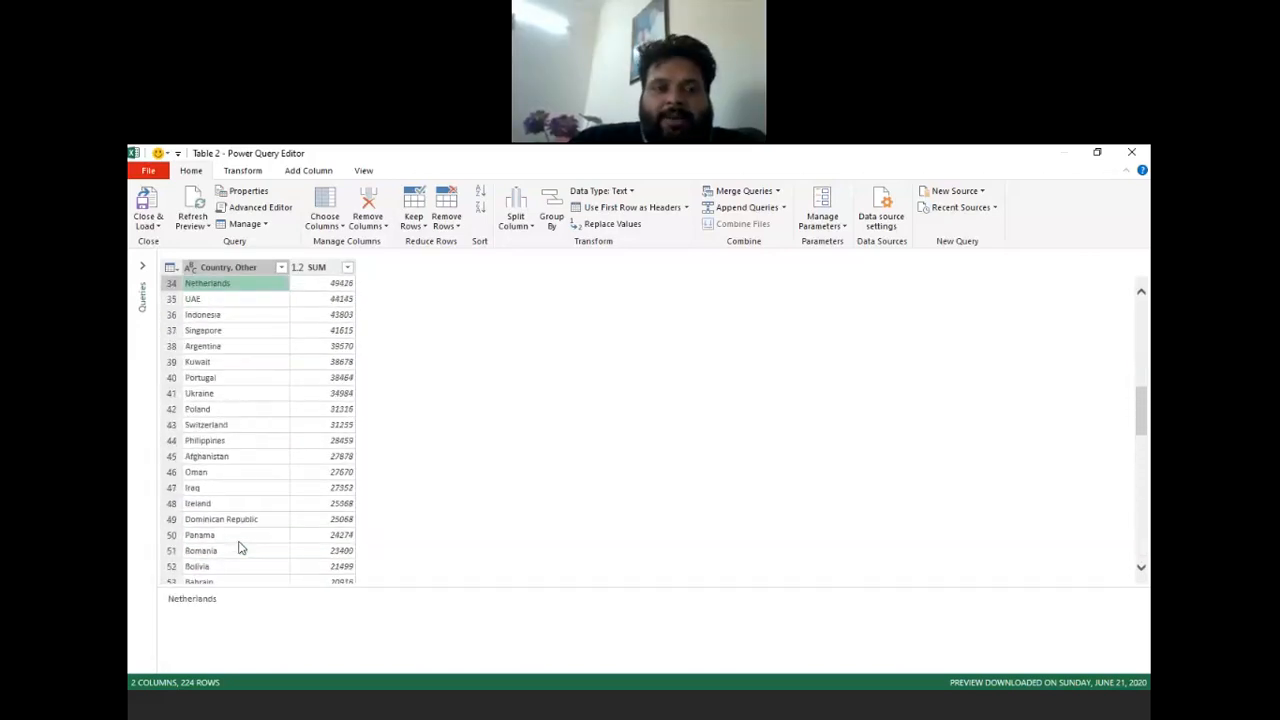
# - Examine the SUM column's sort and filter options, and the list of queries in the editor
pyautogui.click(348, 268)
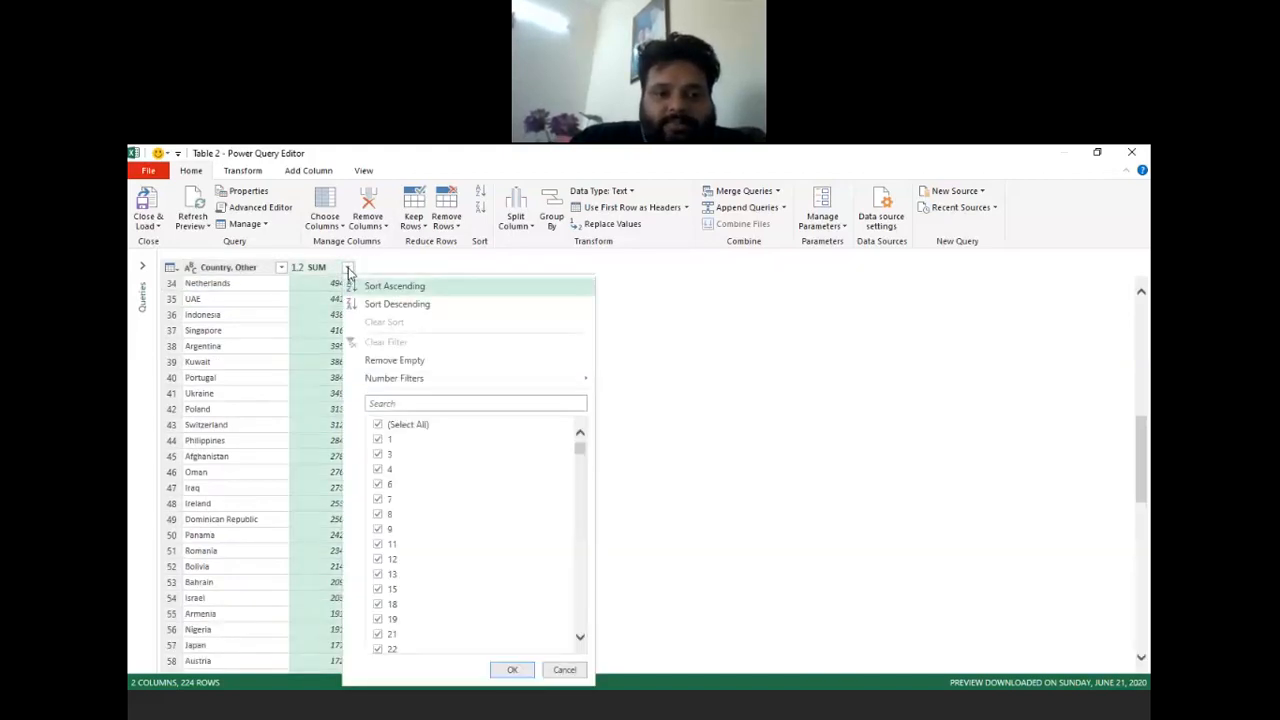
pyautogui.click(348, 268)
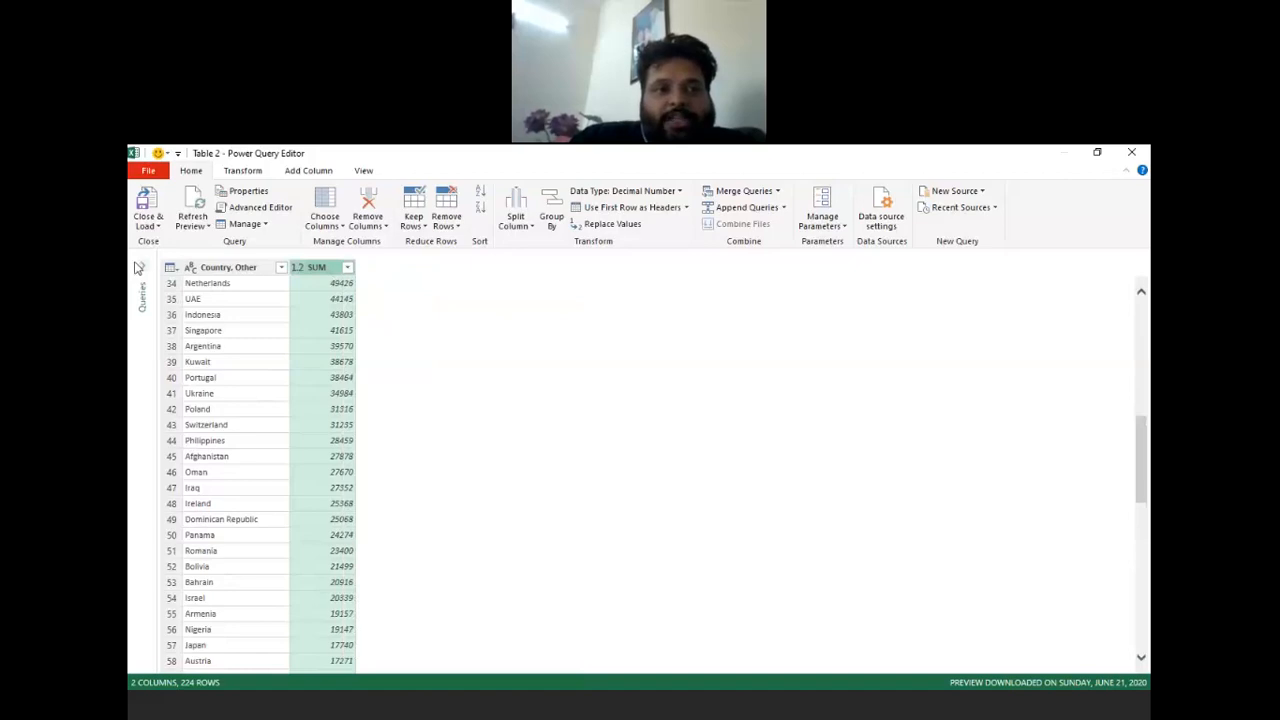
pyautogui.click(218, 362)
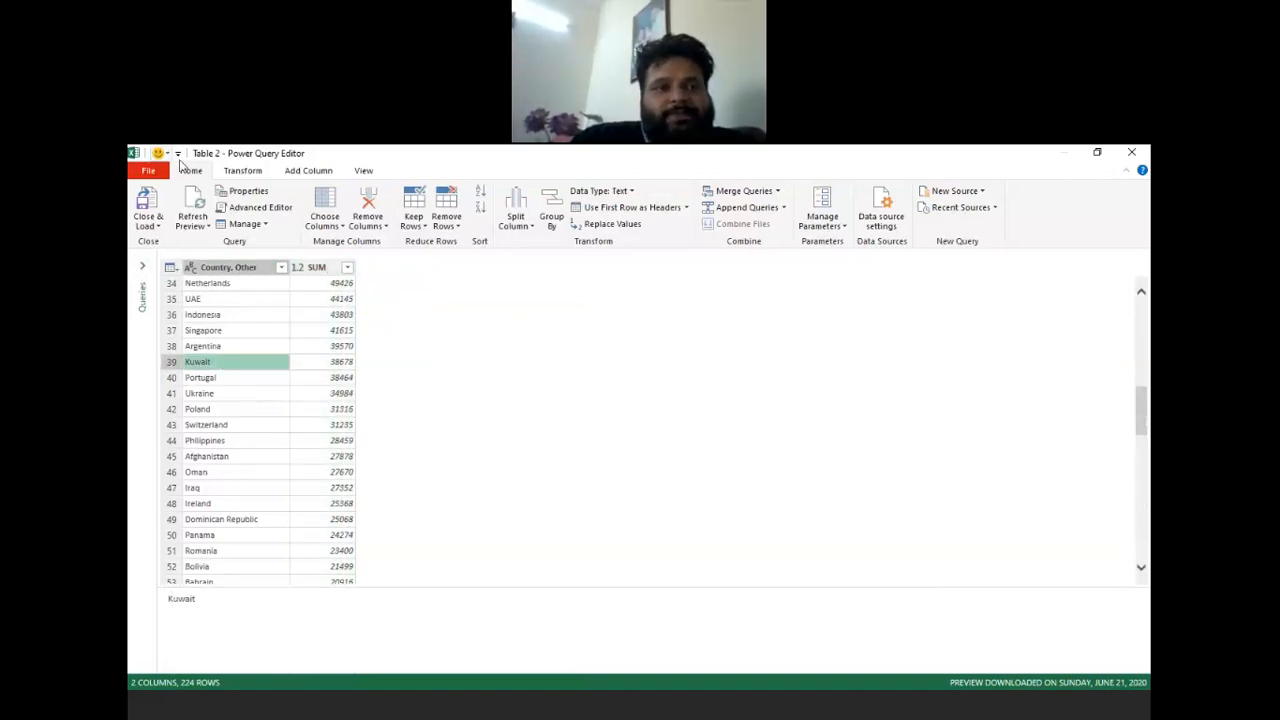
pyautogui.click(228, 171)
pyautogui.click(195, 172)
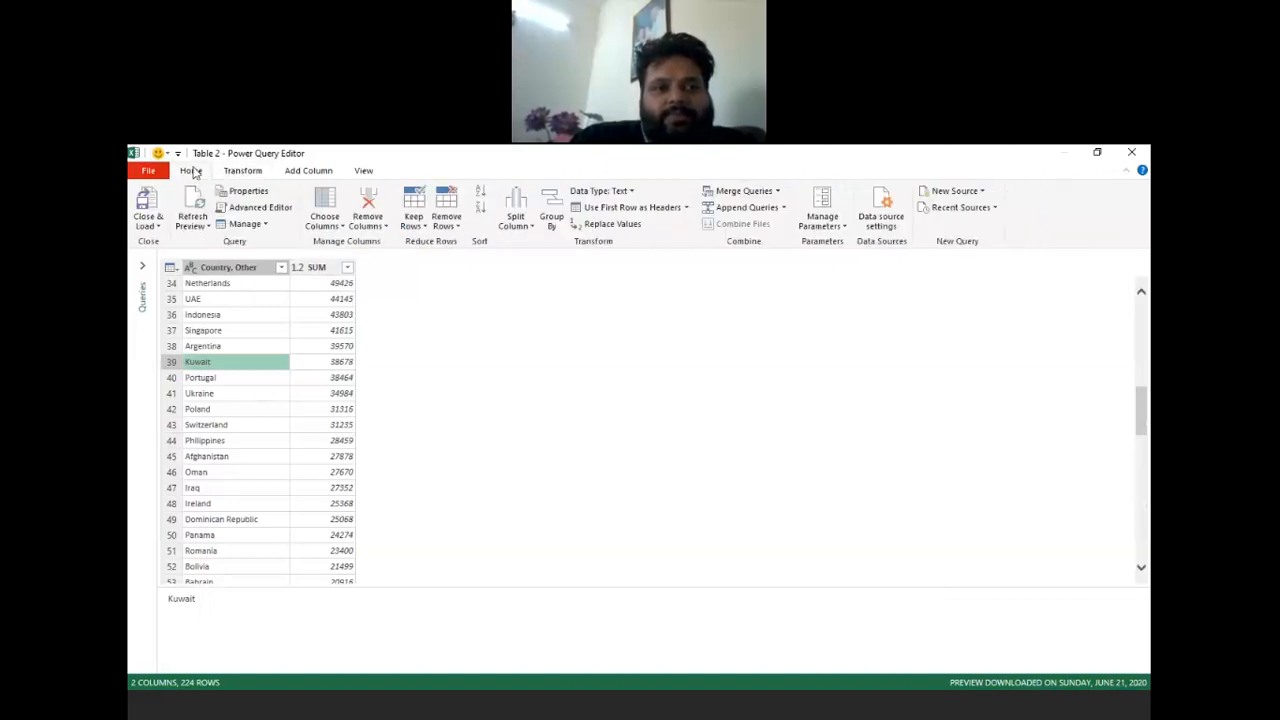
pyautogui.click(142, 266)
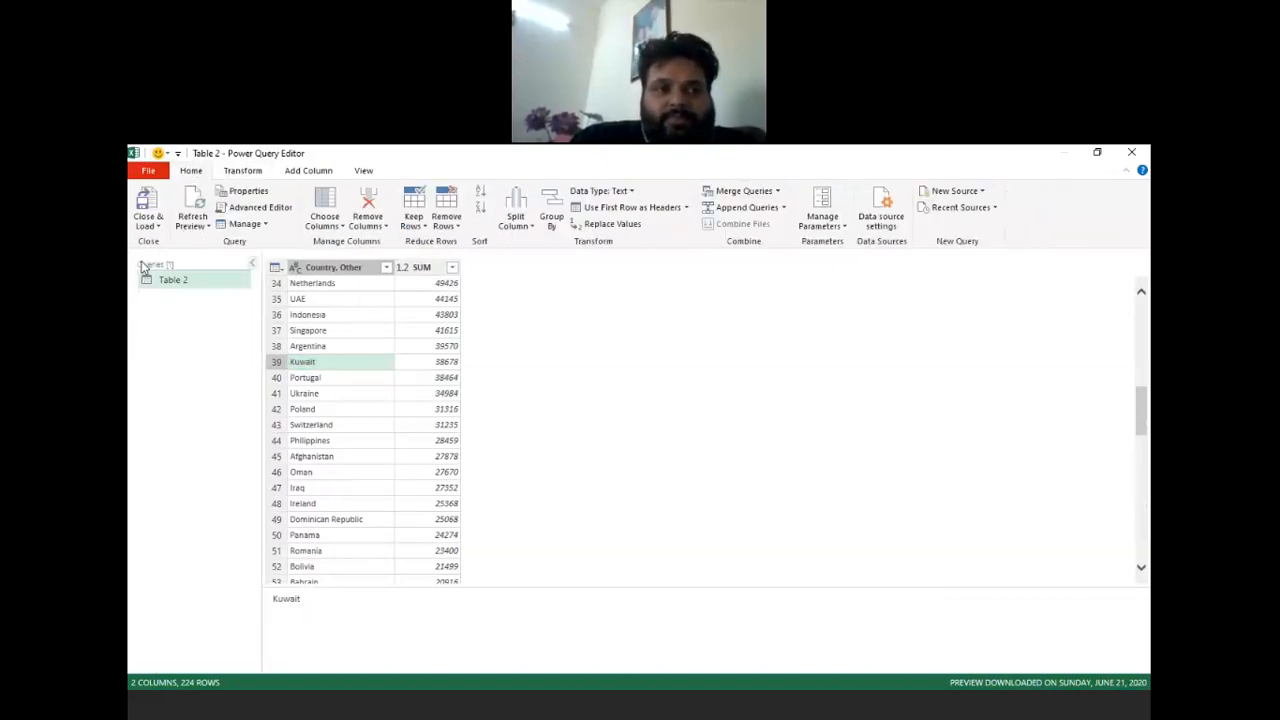
pyautogui.click(165, 280)
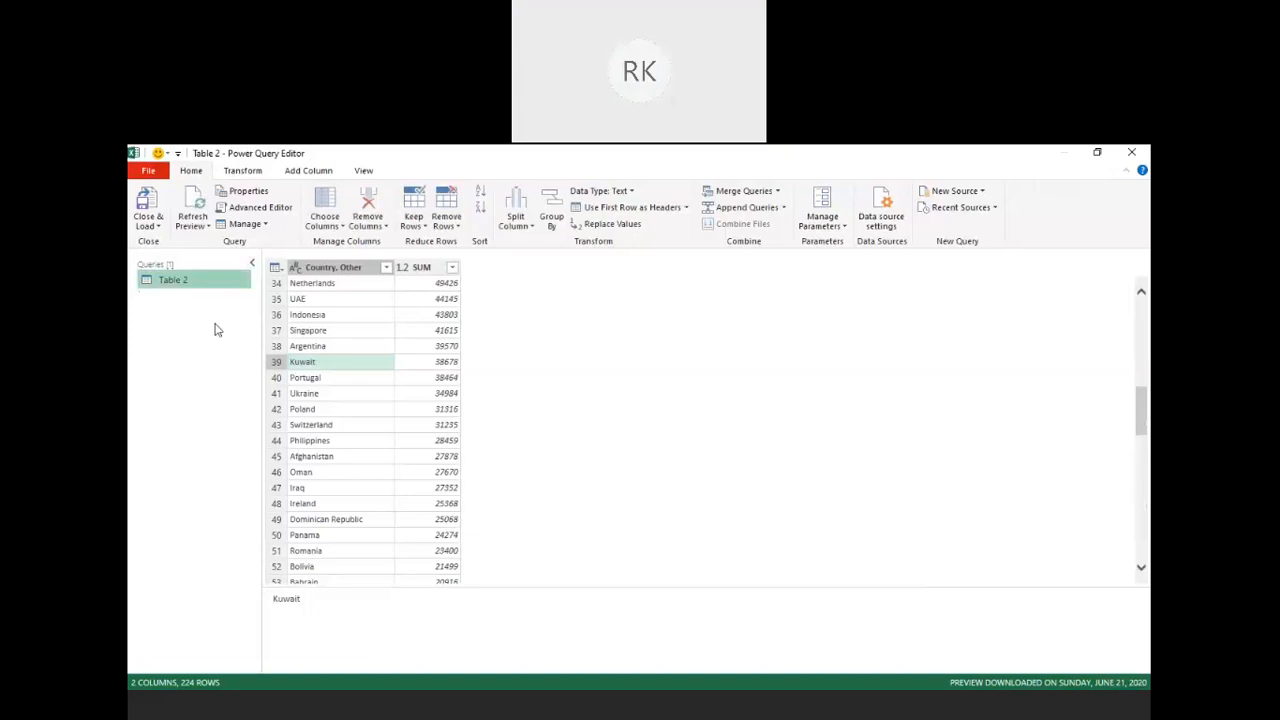
pyautogui.click(372, 220)
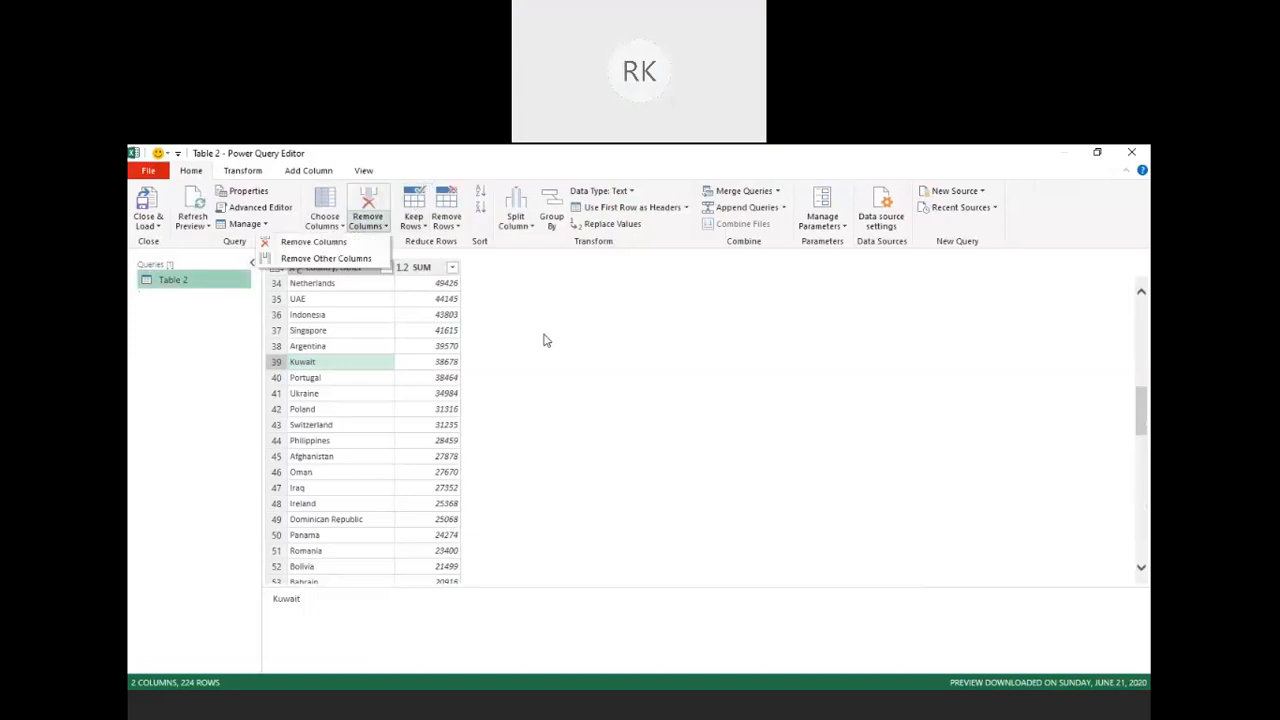
pyautogui.click(545, 340)
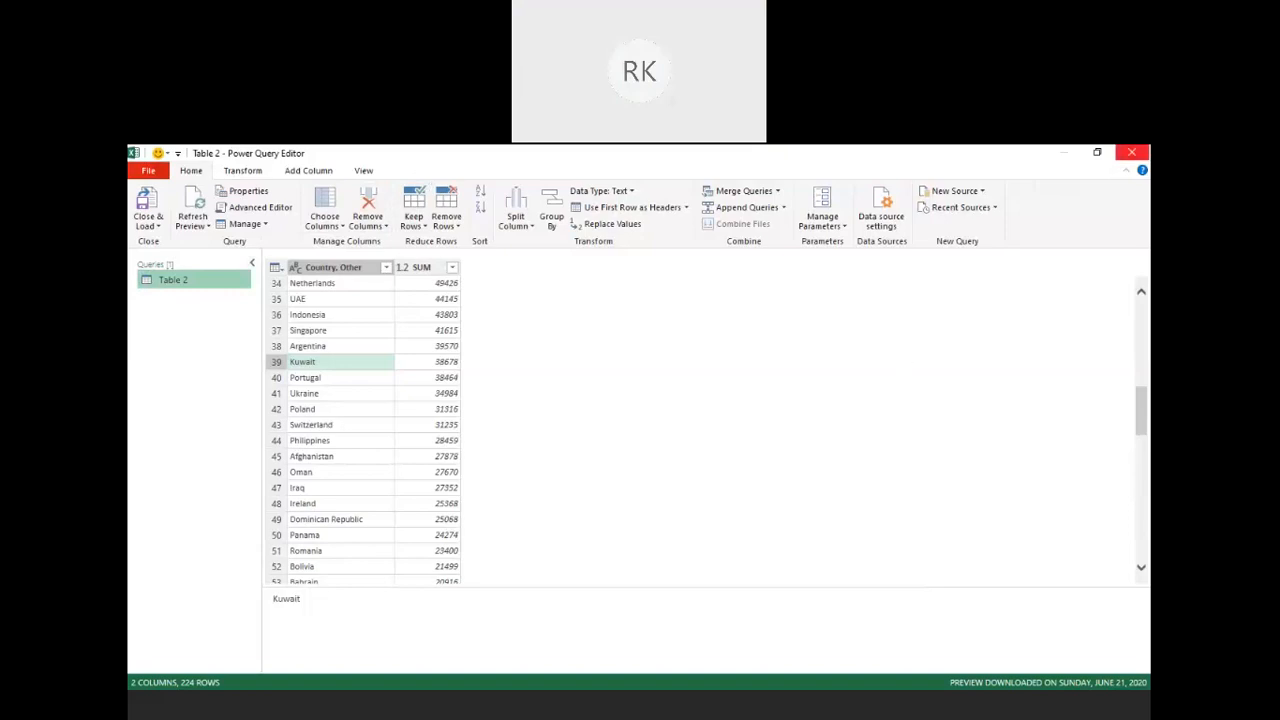
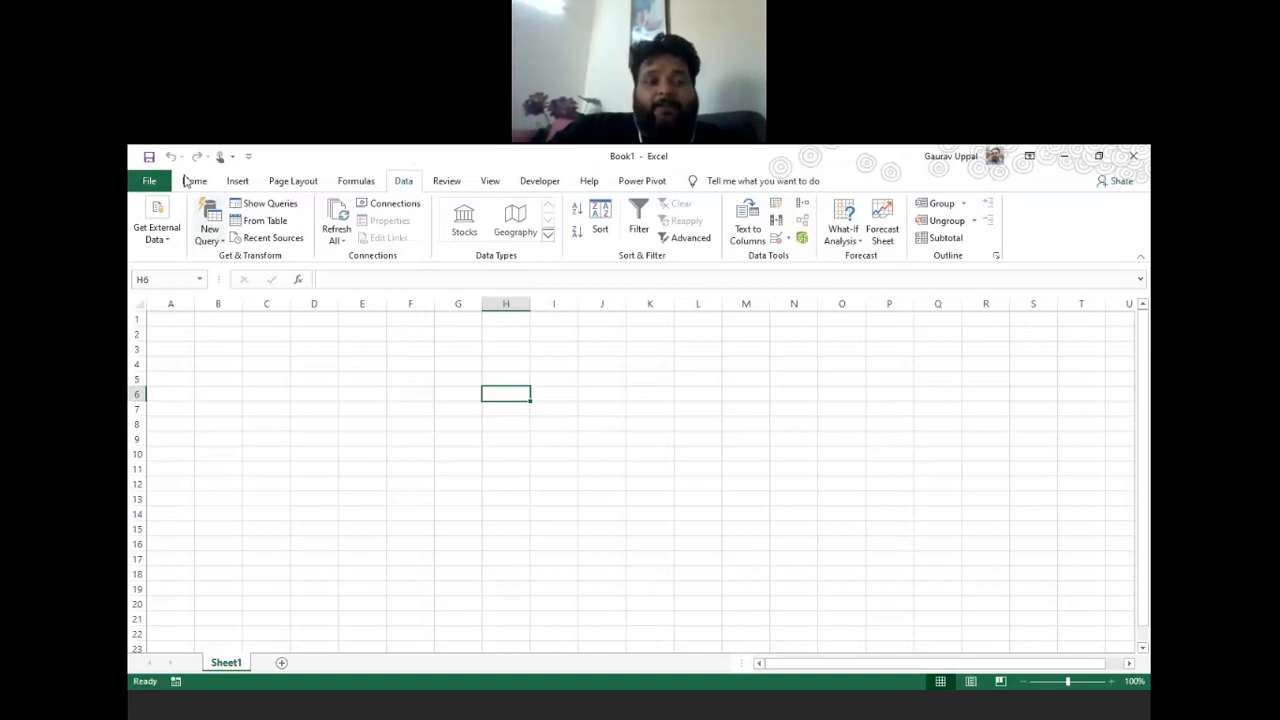
# - Import Sheet1 from the workbook TEST DATA 2 in the Desktop folder JUNE 21 for transforming, and hide the query settings
pyautogui.click(211, 232)
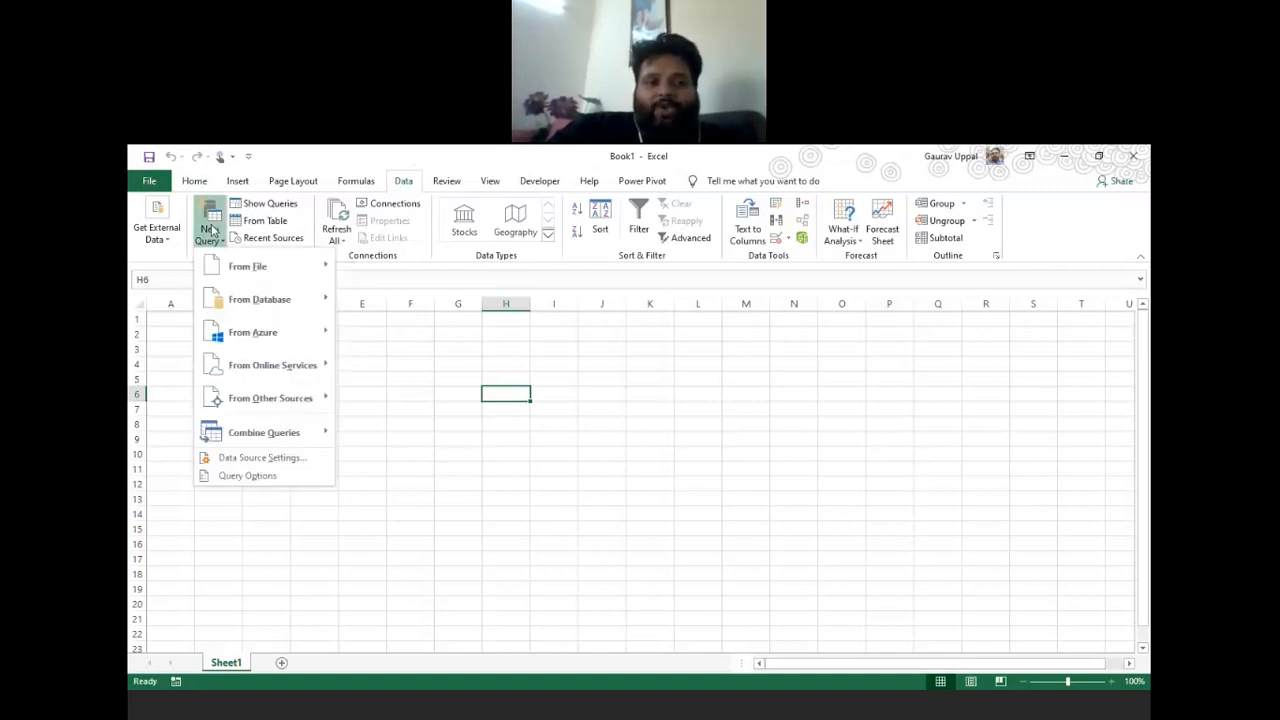
pyautogui.moveTo(309, 266)
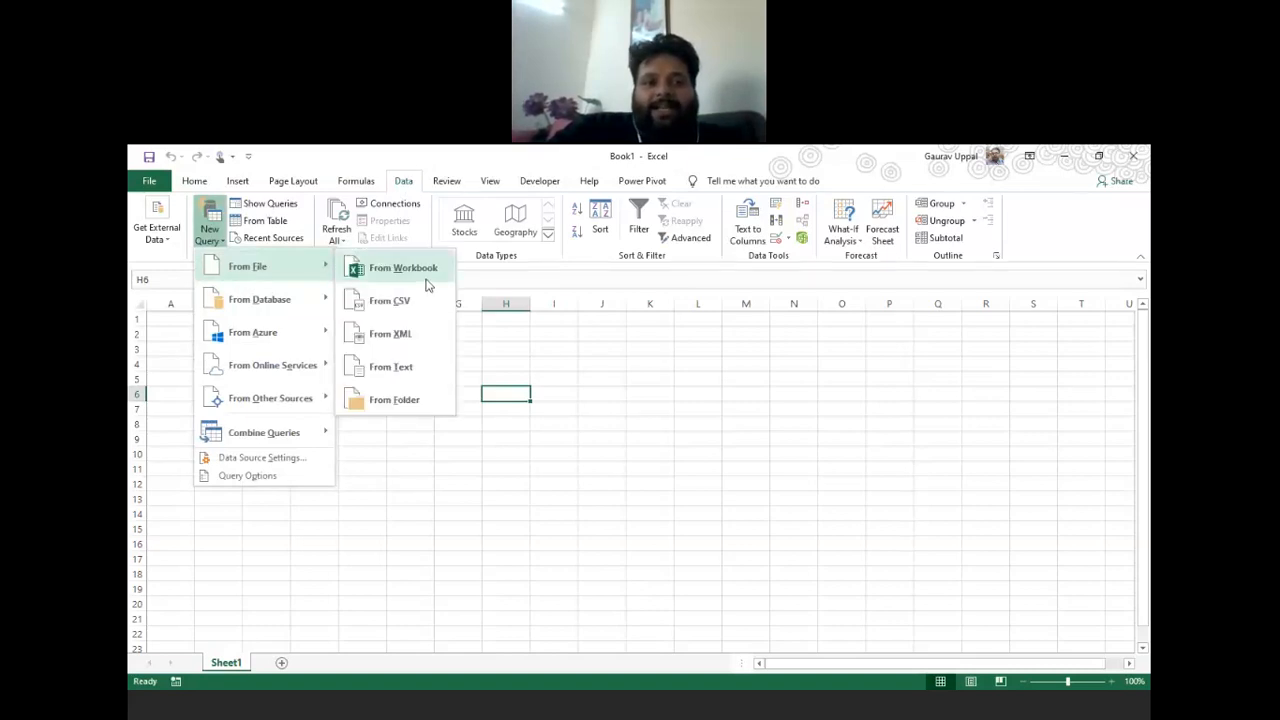
pyautogui.click(427, 280)
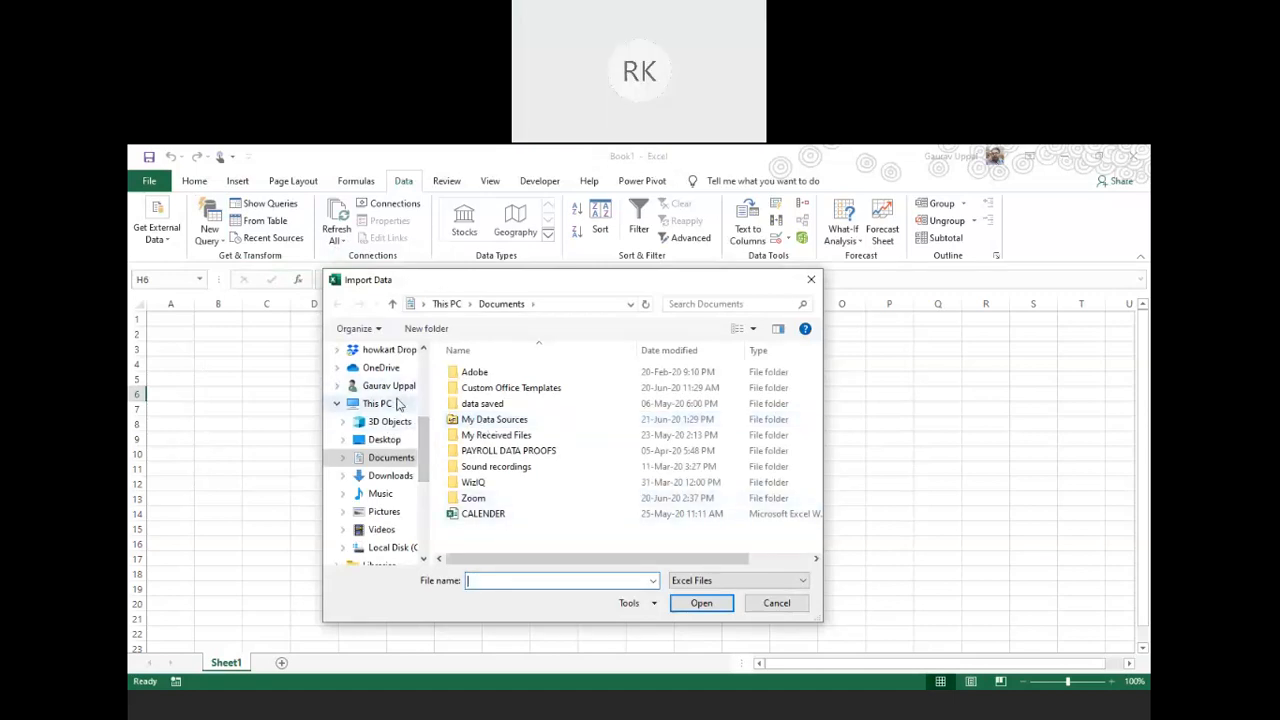
pyautogui.click(400, 442)
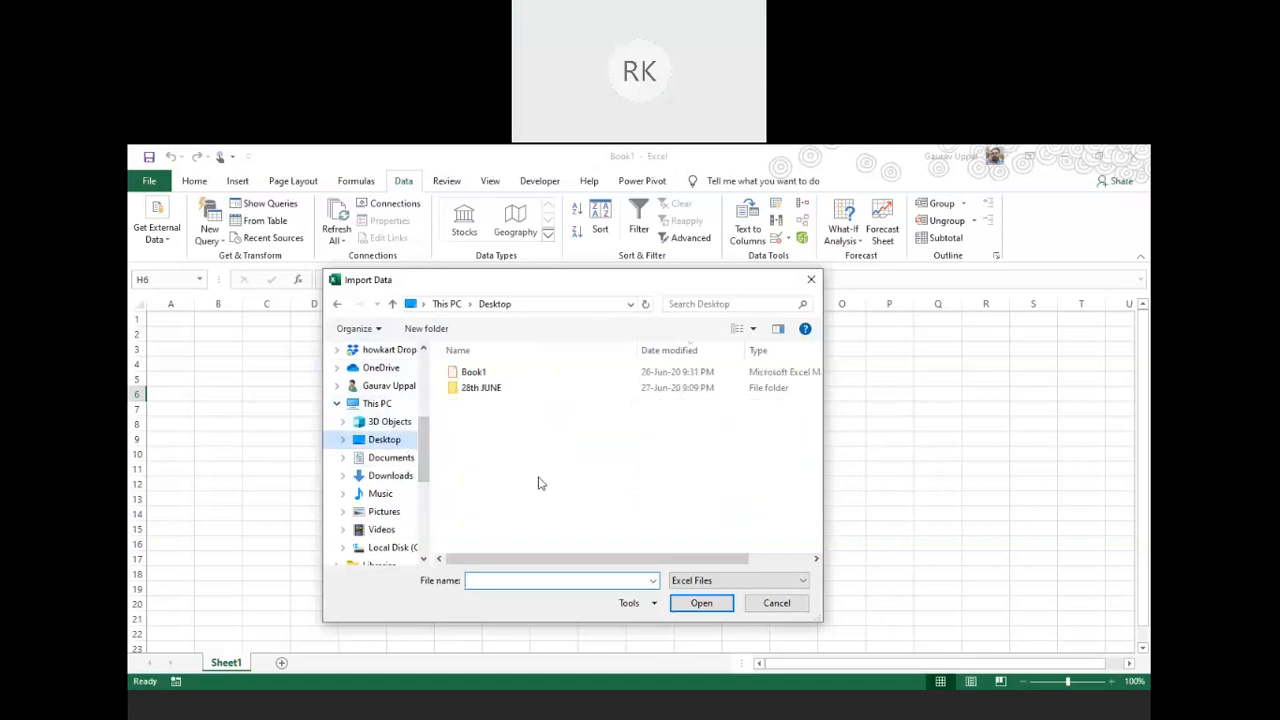
pyautogui.doubleClick(527, 467)
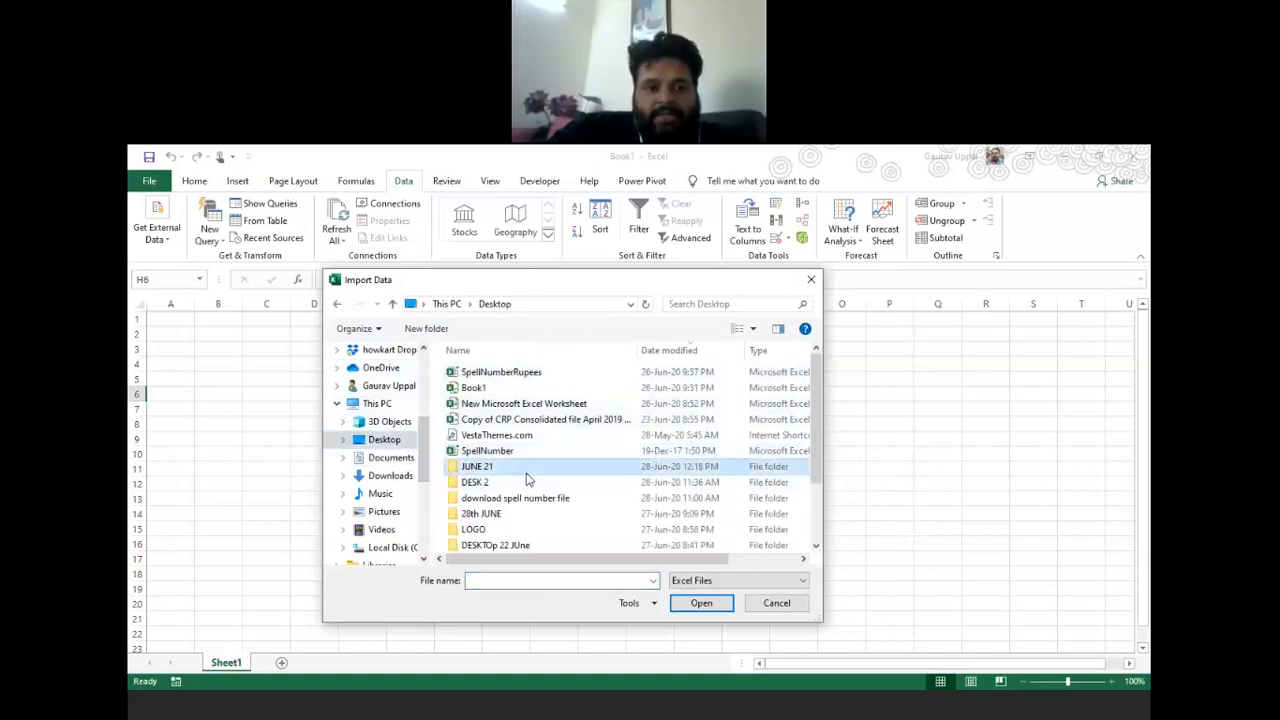
pyautogui.click(537, 388)
pyautogui.click(702, 604)
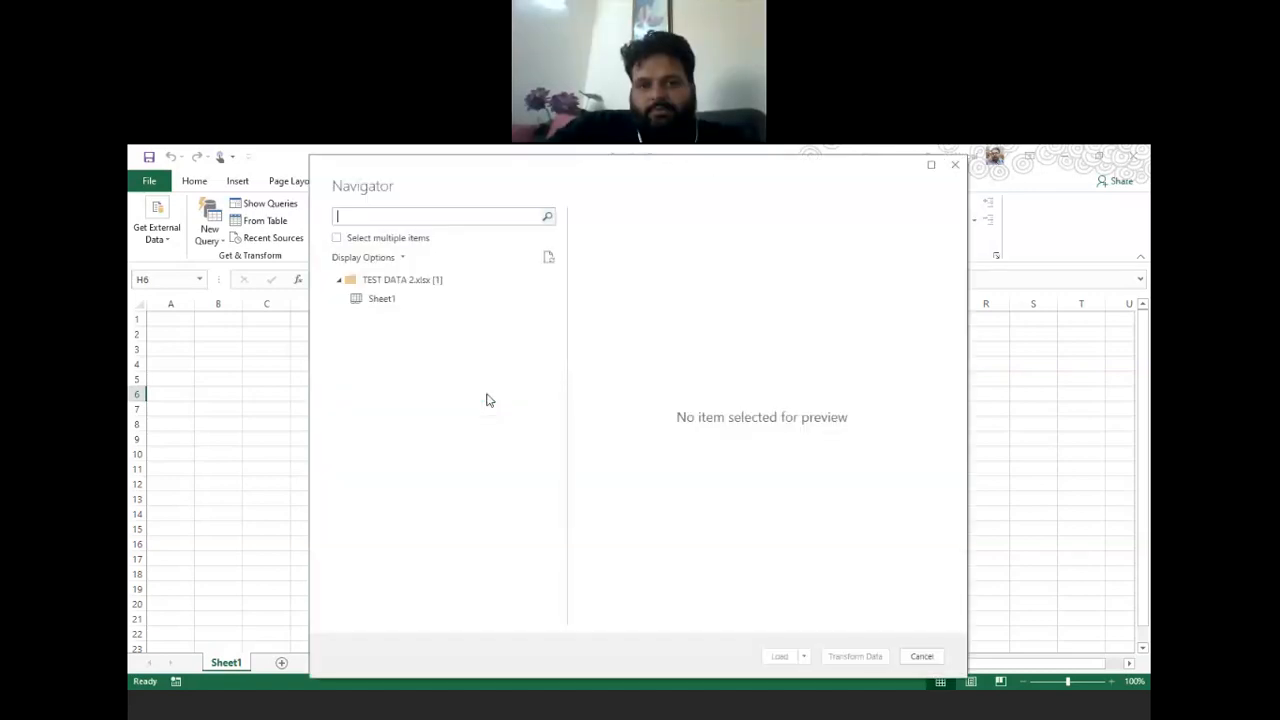
pyautogui.doubleClick(389, 299)
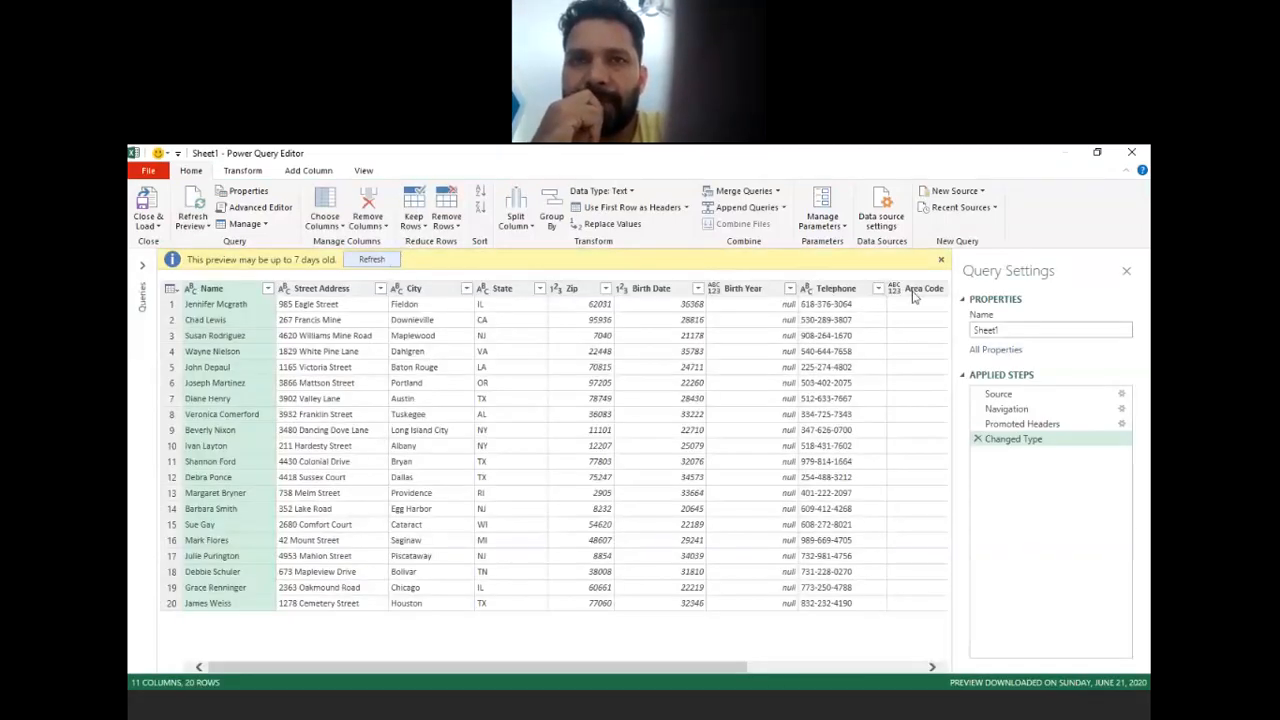
pyautogui.click(1127, 272)
# - Add Sheet1 of the Excel workbook TEST DATA_22 from the JUNE 21 folder as a second query
pyautogui.click(955, 192)
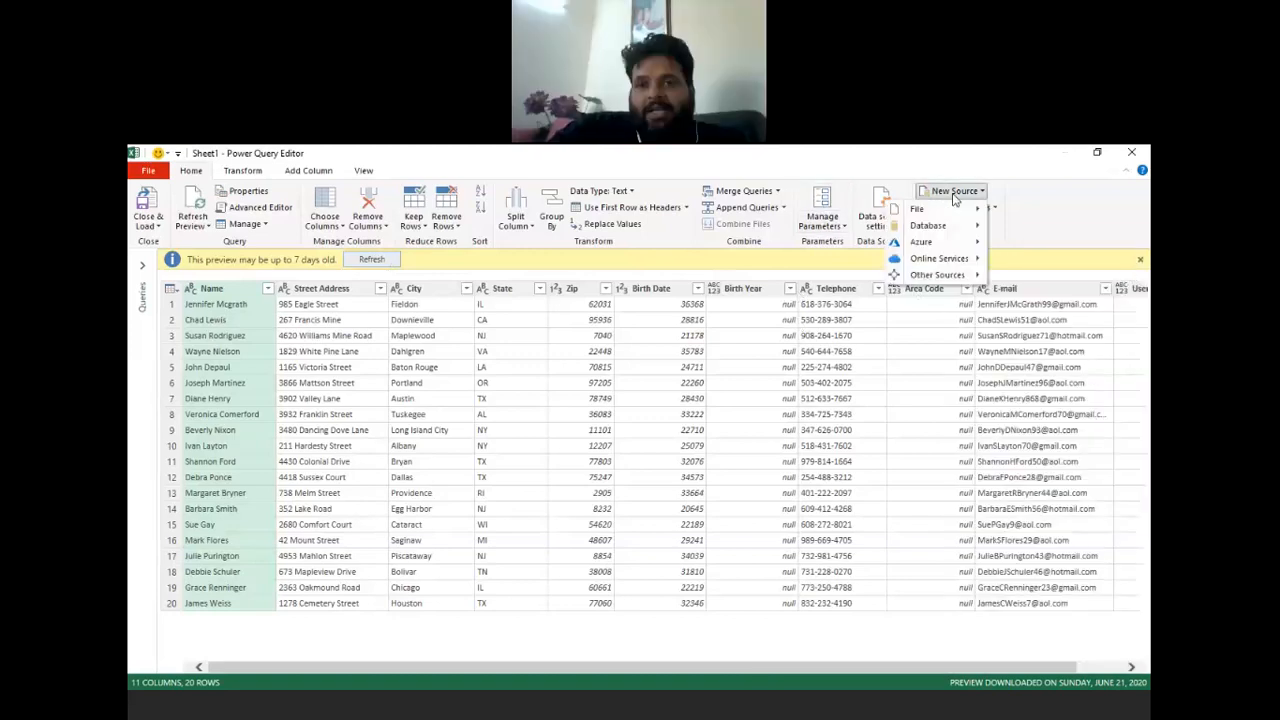
pyautogui.moveTo(935, 209)
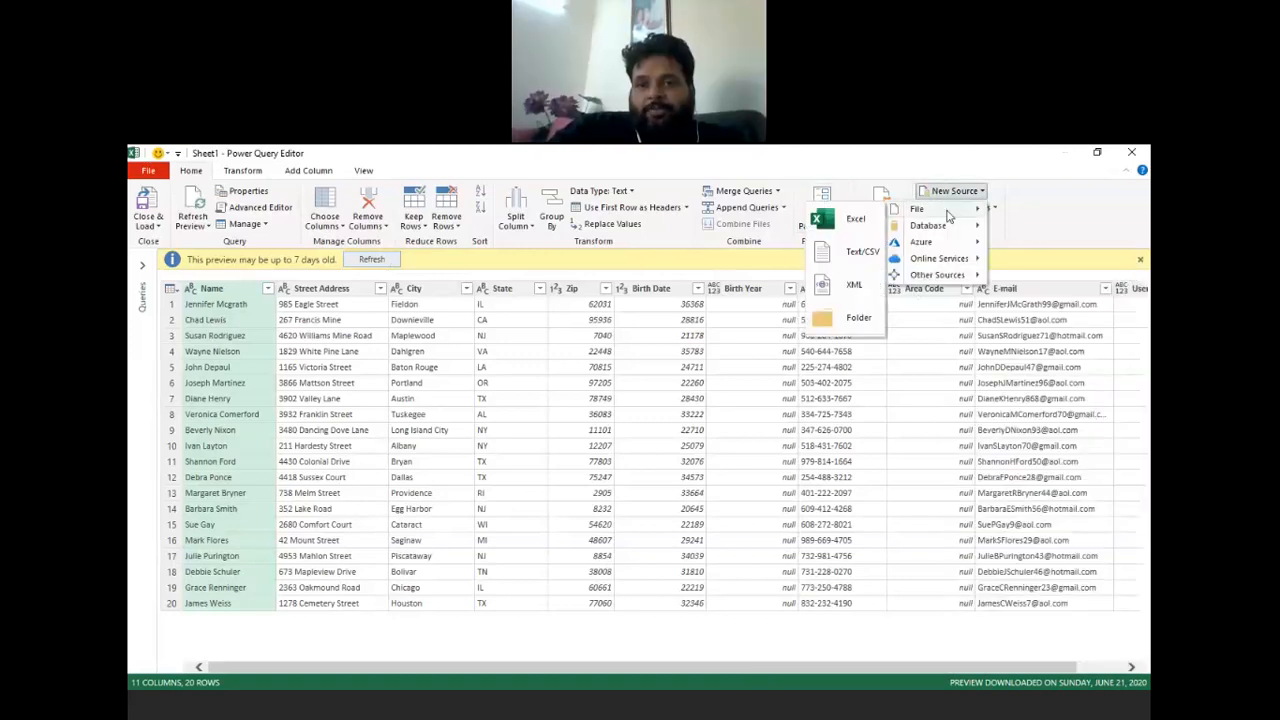
pyautogui.click(858, 247)
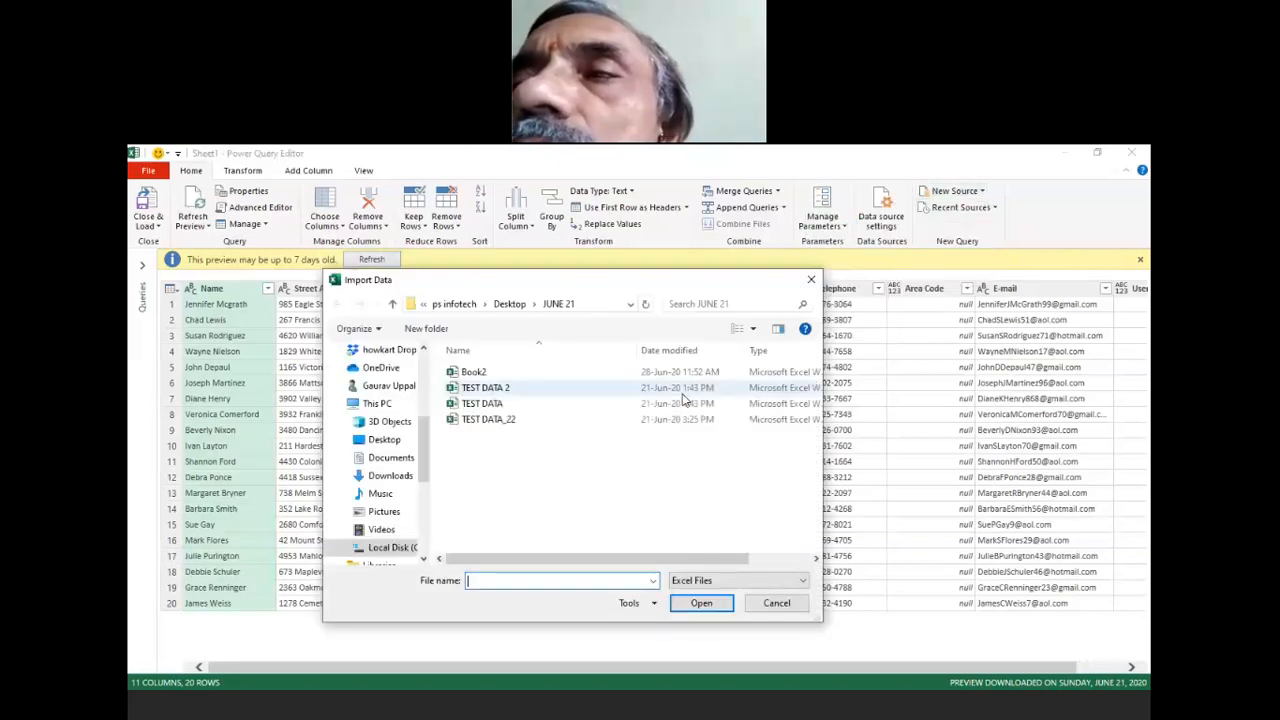
pyautogui.click(571, 419)
pyautogui.click(698, 604)
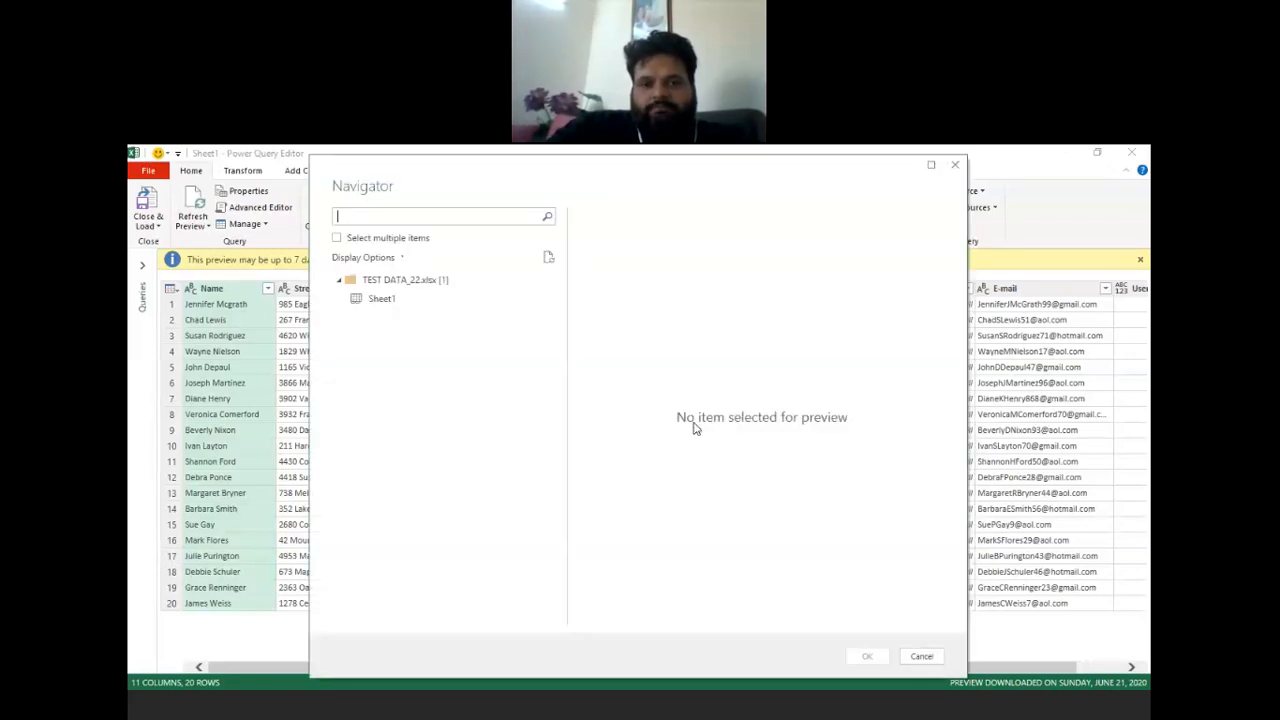
pyautogui.click(420, 300)
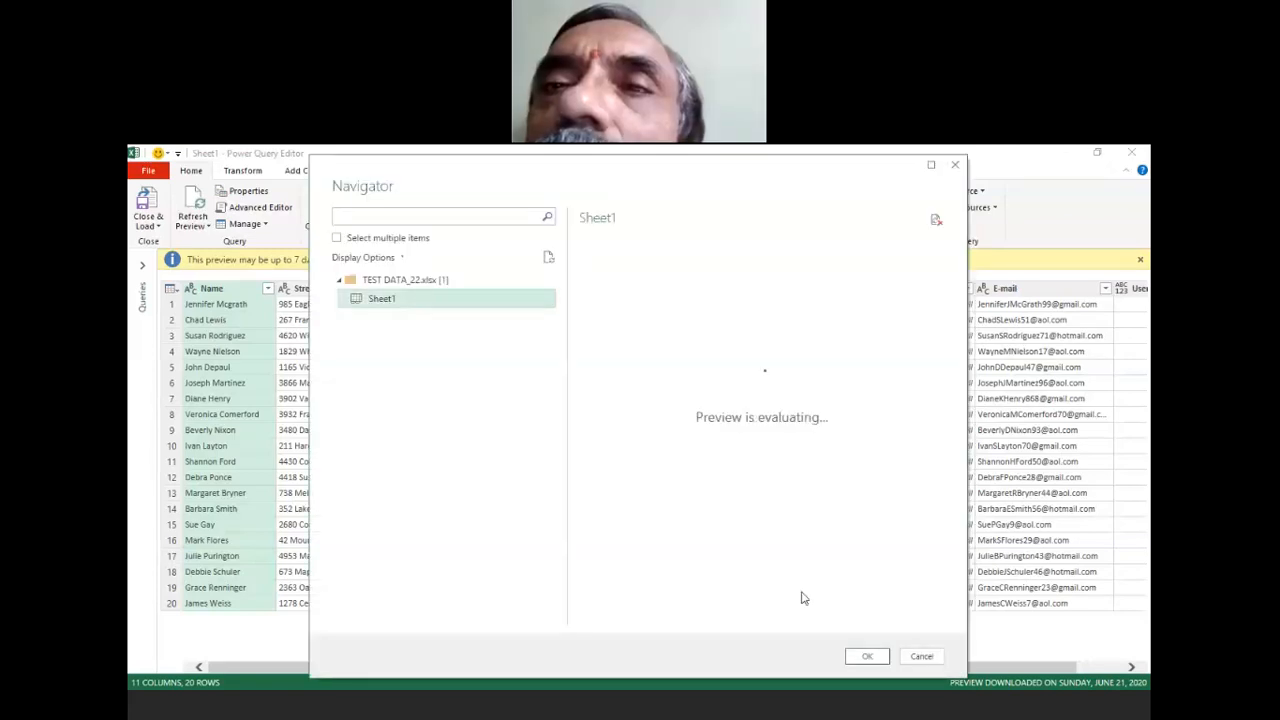
pyautogui.click(865, 656)
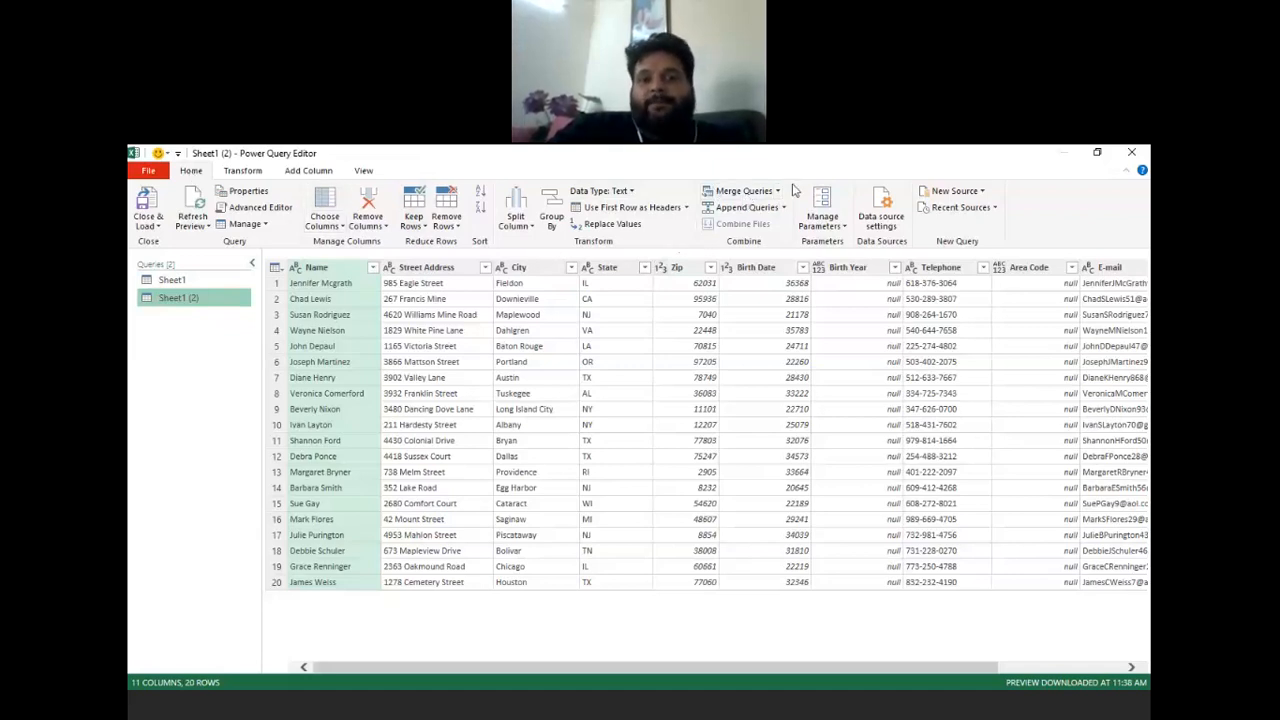
# - Merge the Sheet1 (2) query with Sheet1, matching on the Name columns with a Left Outer join
pyautogui.click(752, 198)
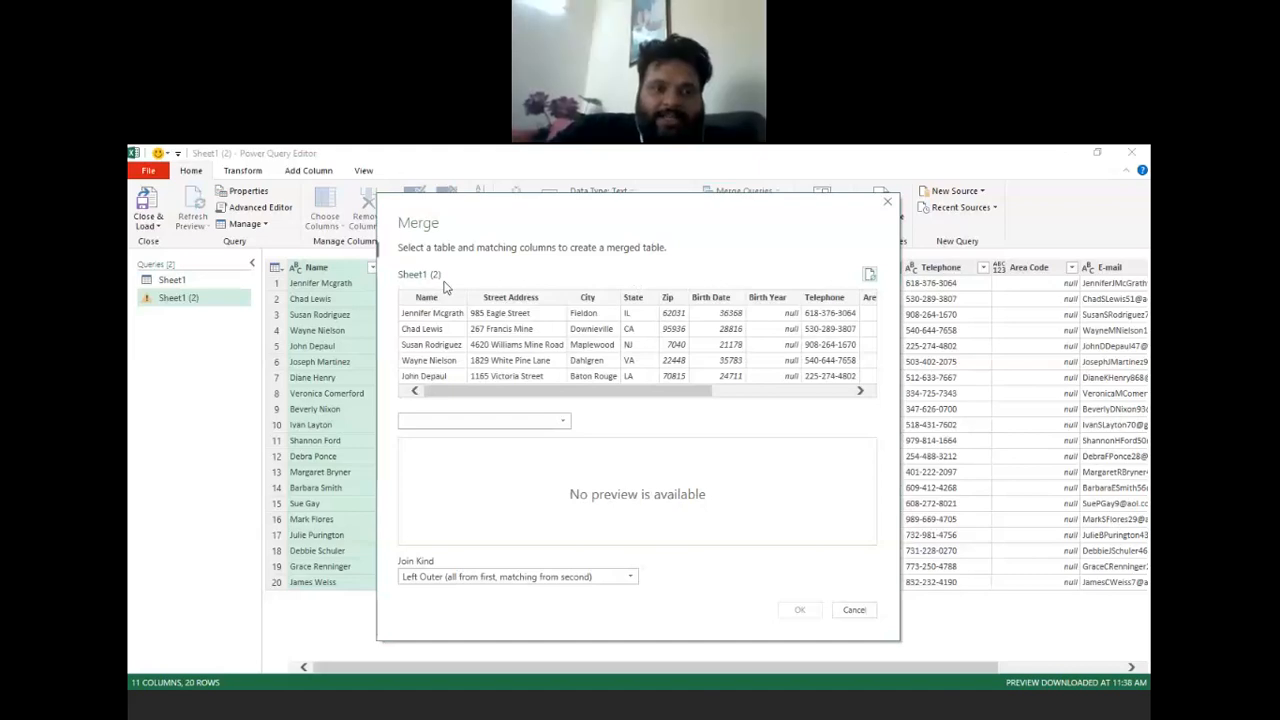
pyautogui.click(505, 423)
pyautogui.click(499, 439)
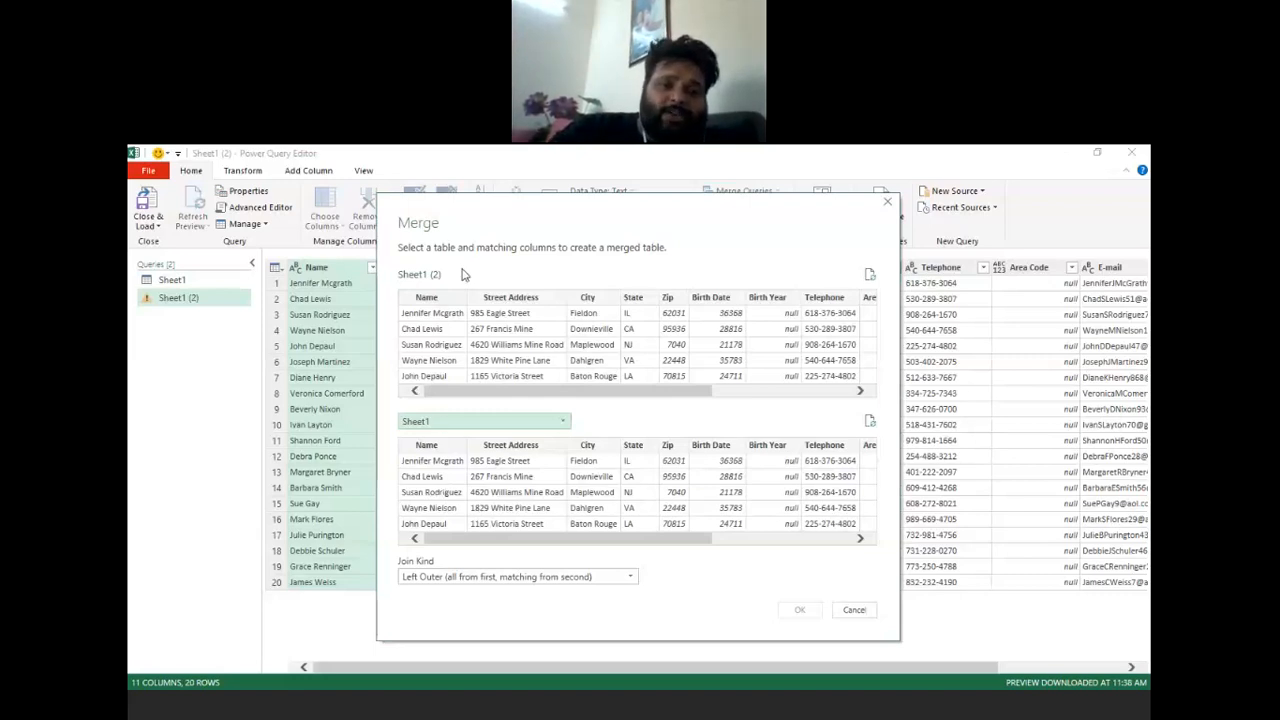
pyautogui.click(453, 320)
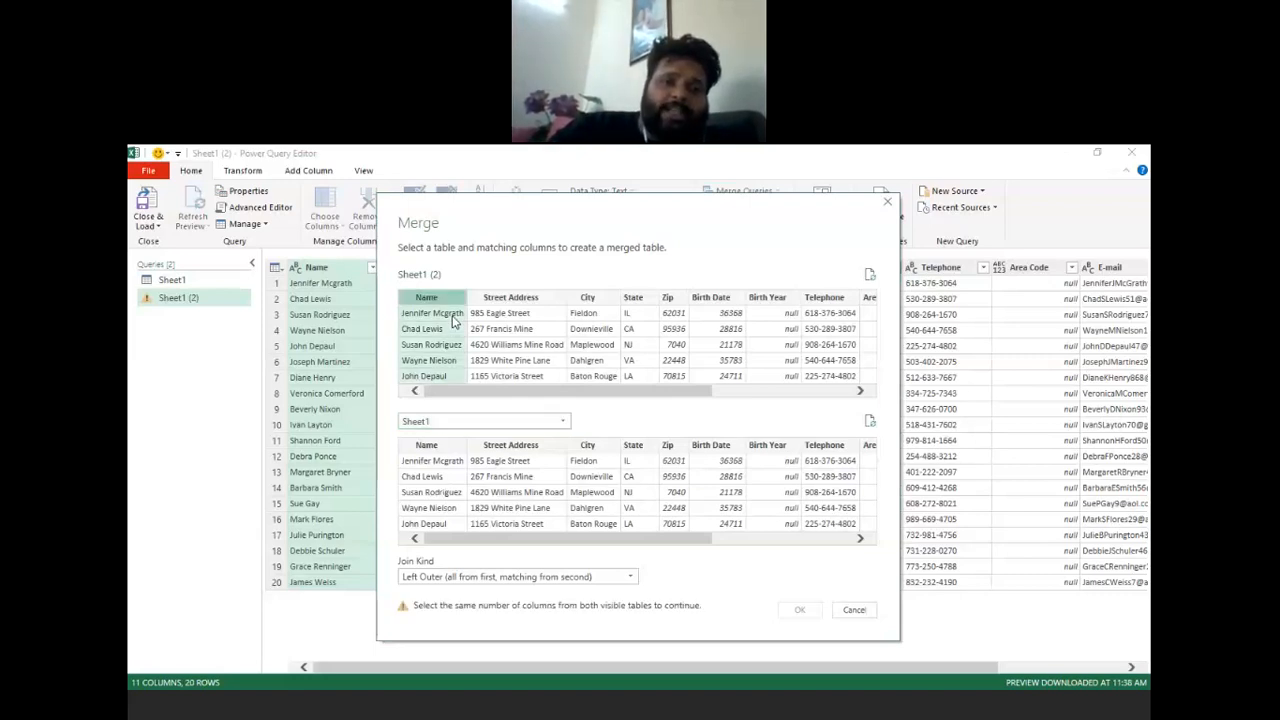
pyautogui.click(444, 468)
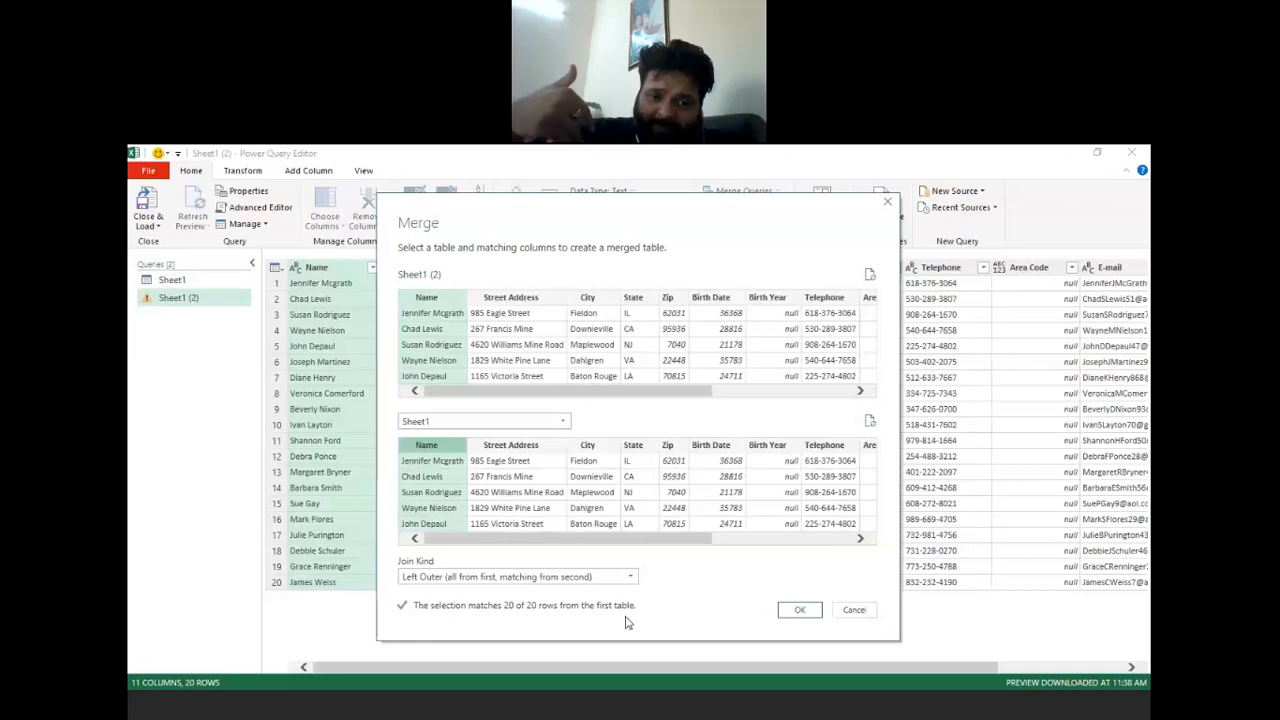
pyautogui.click(801, 611)
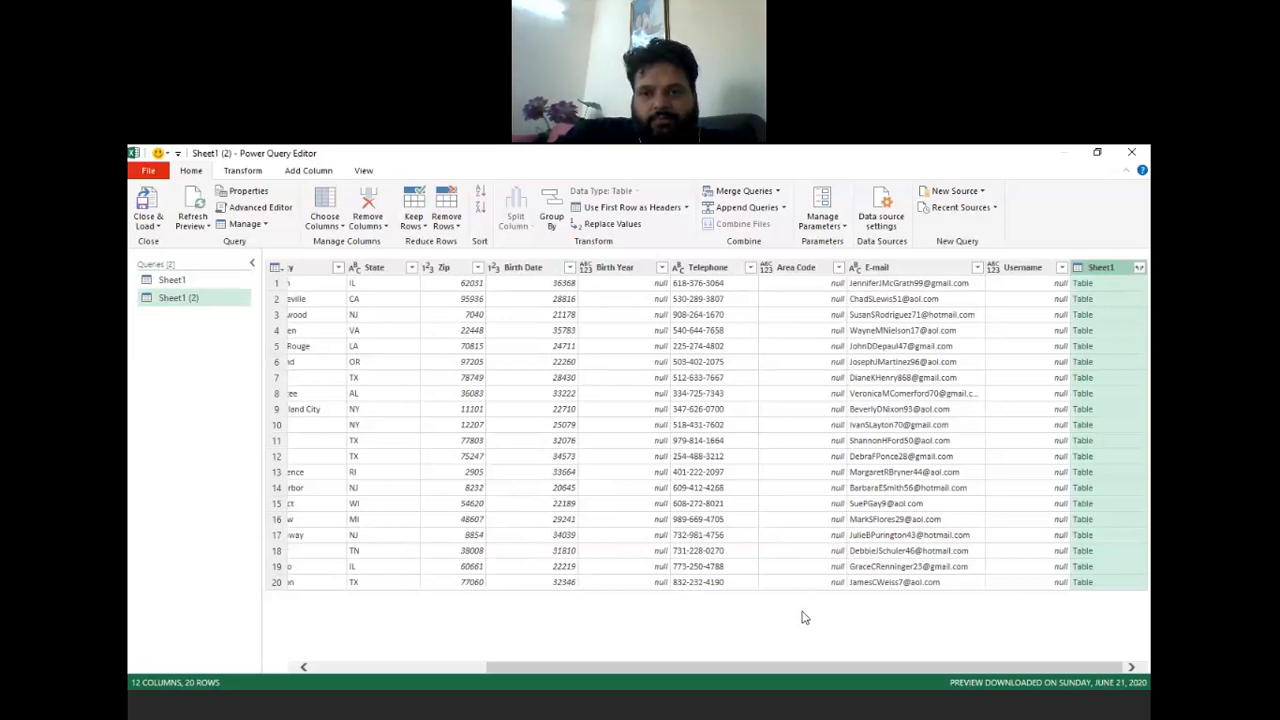
# - Expand the merged Sheet1 column to only Telephone, Area Code and E-mail, using the original column name as prefix
pyautogui.click(1140, 269)
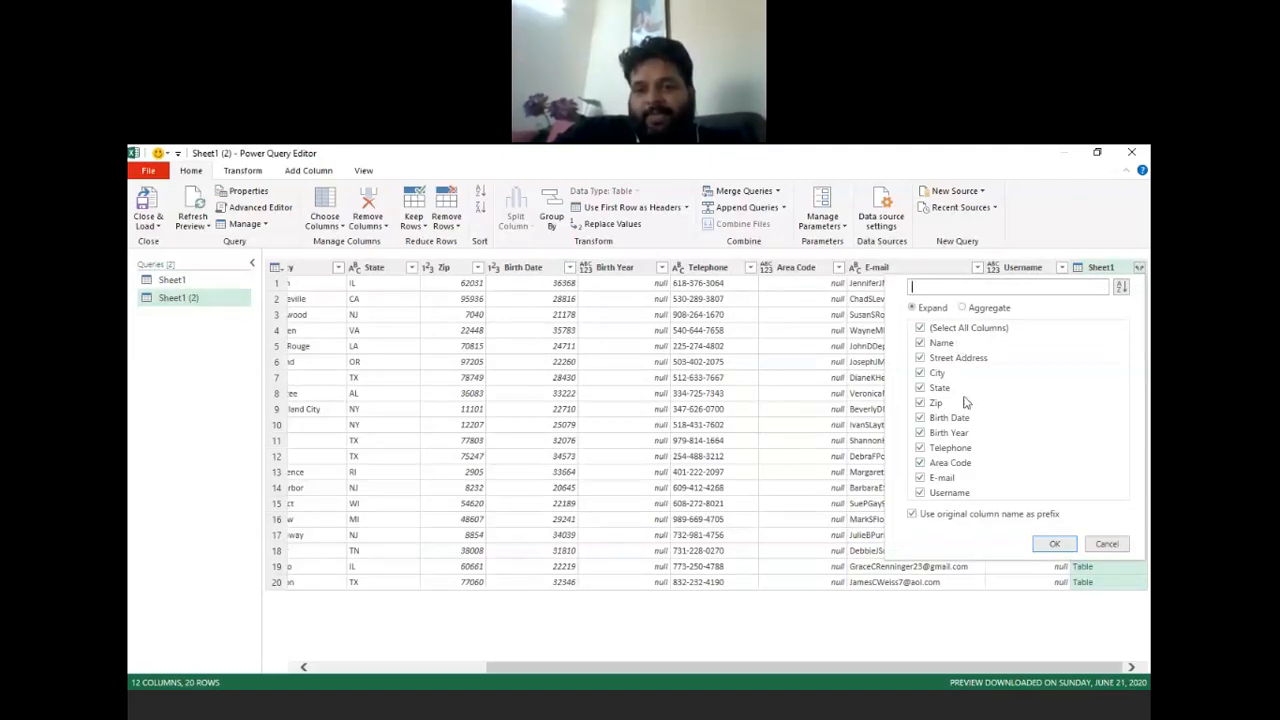
pyautogui.click(920, 328)
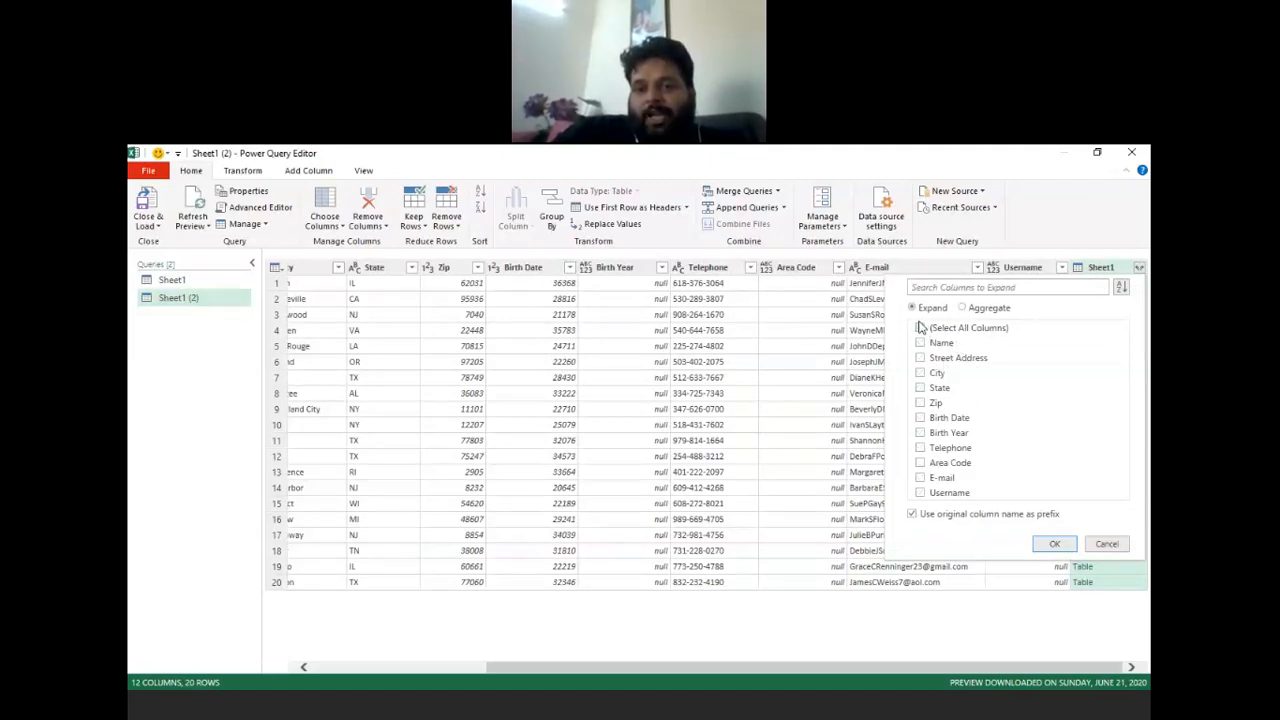
pyautogui.click(940, 448)
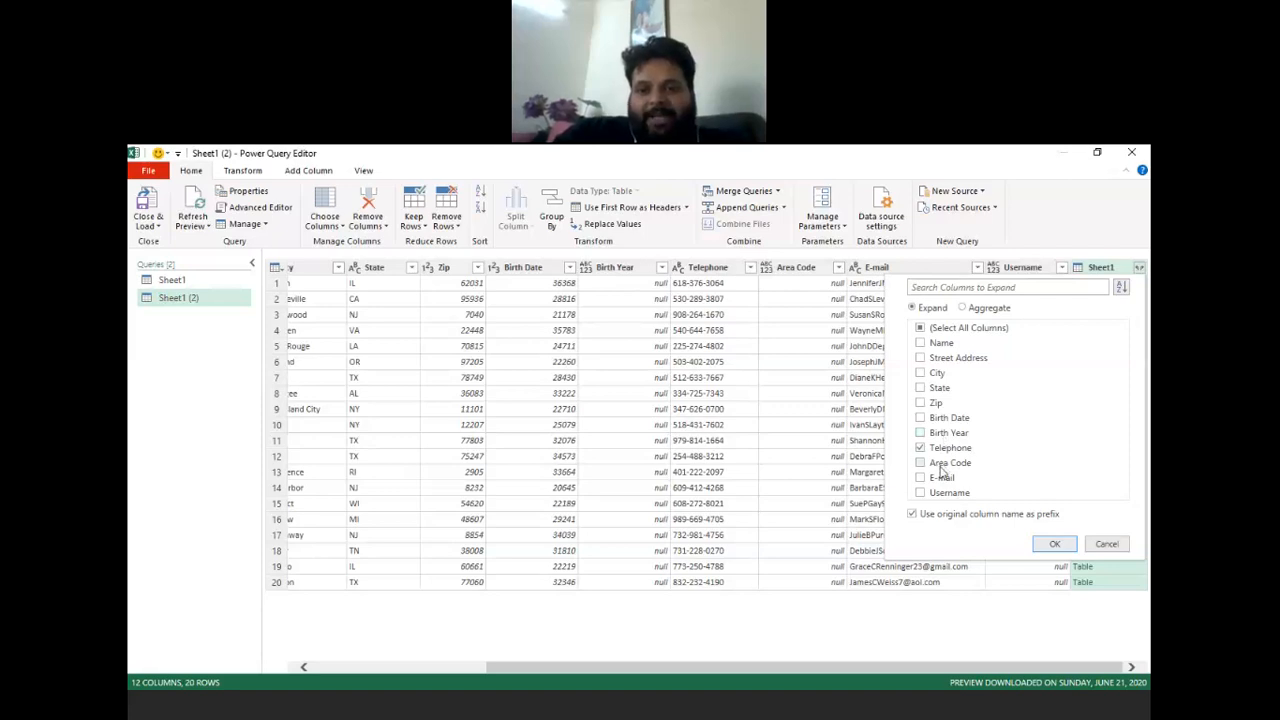
pyautogui.click(945, 463)
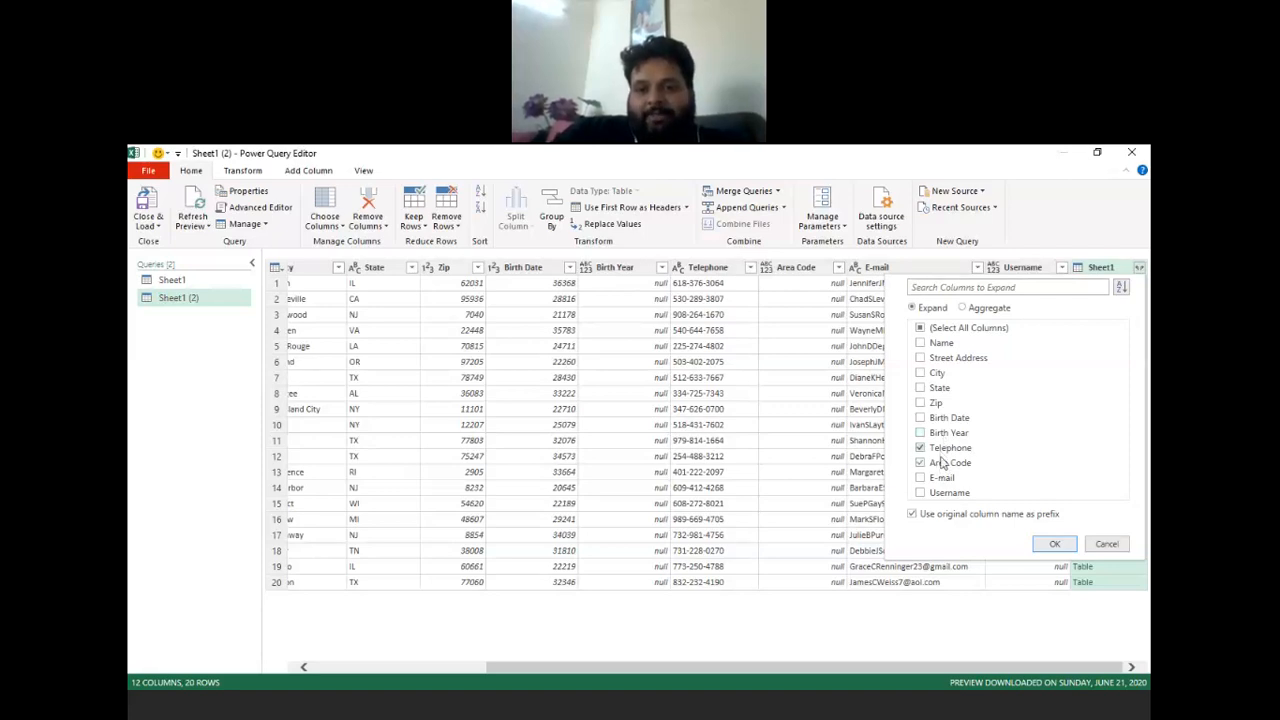
pyautogui.click(939, 482)
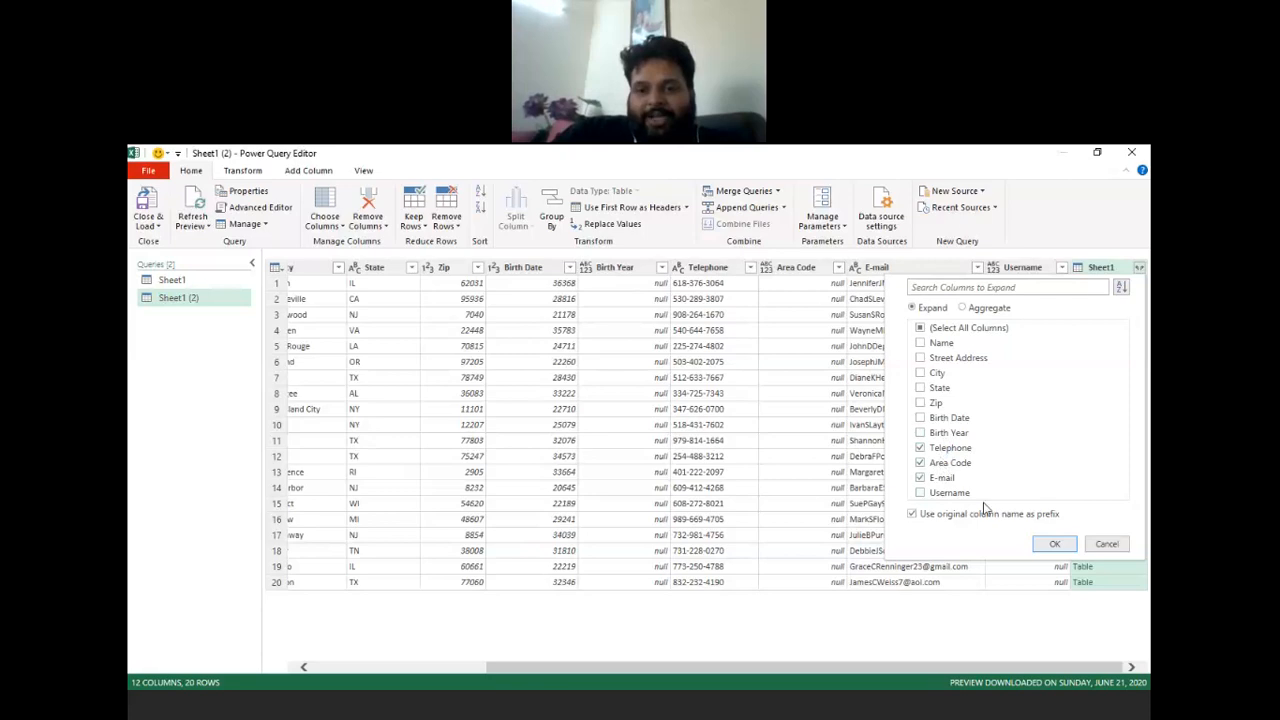
pyautogui.click(1056, 545)
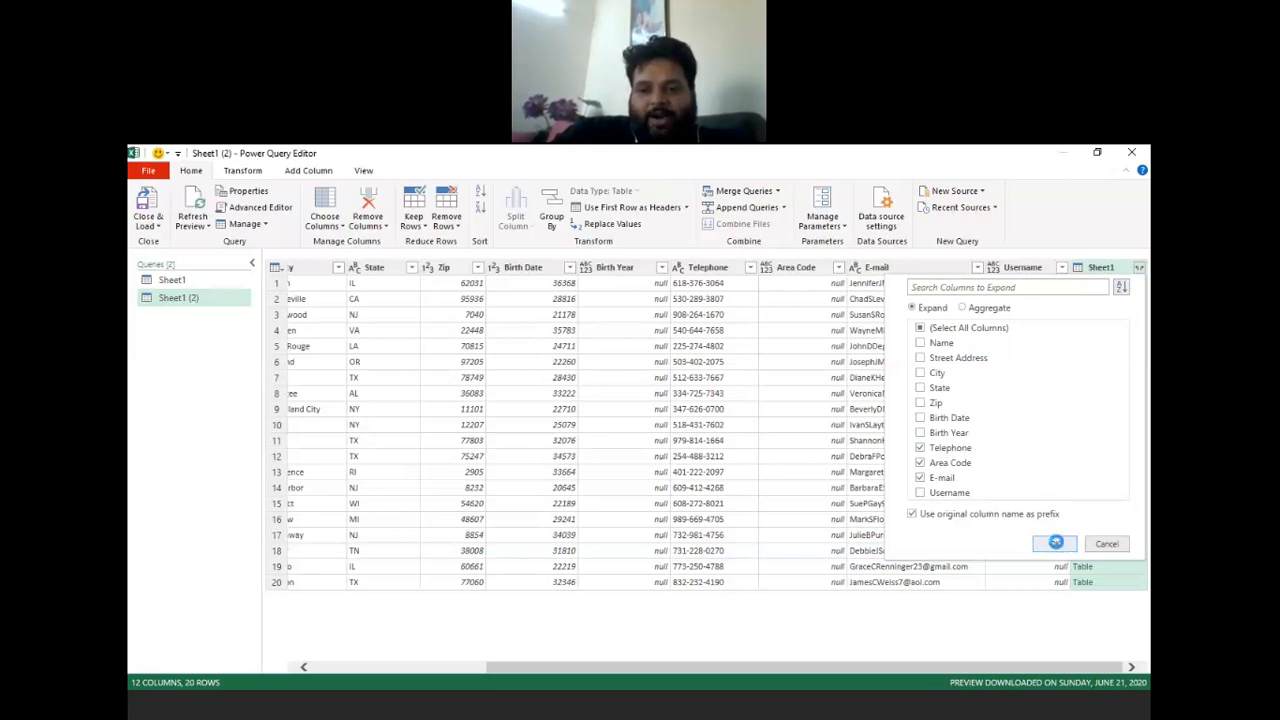
# - Move the expanded Sheet1 Telephone, Area Code and E-mail columns directly after the Zip column
pyautogui.moveTo(919, 667); pyautogui.dragTo(1100, 718)
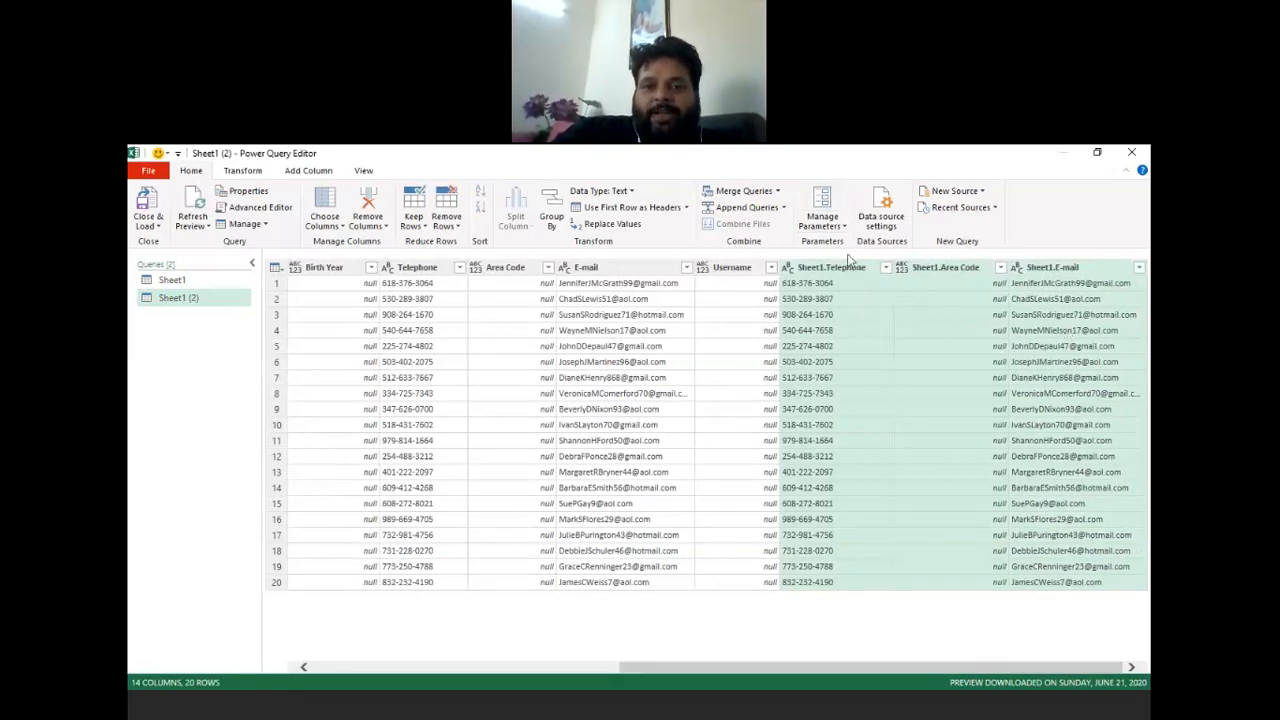
pyautogui.moveTo(843, 272); pyautogui.dragTo(363, 309)
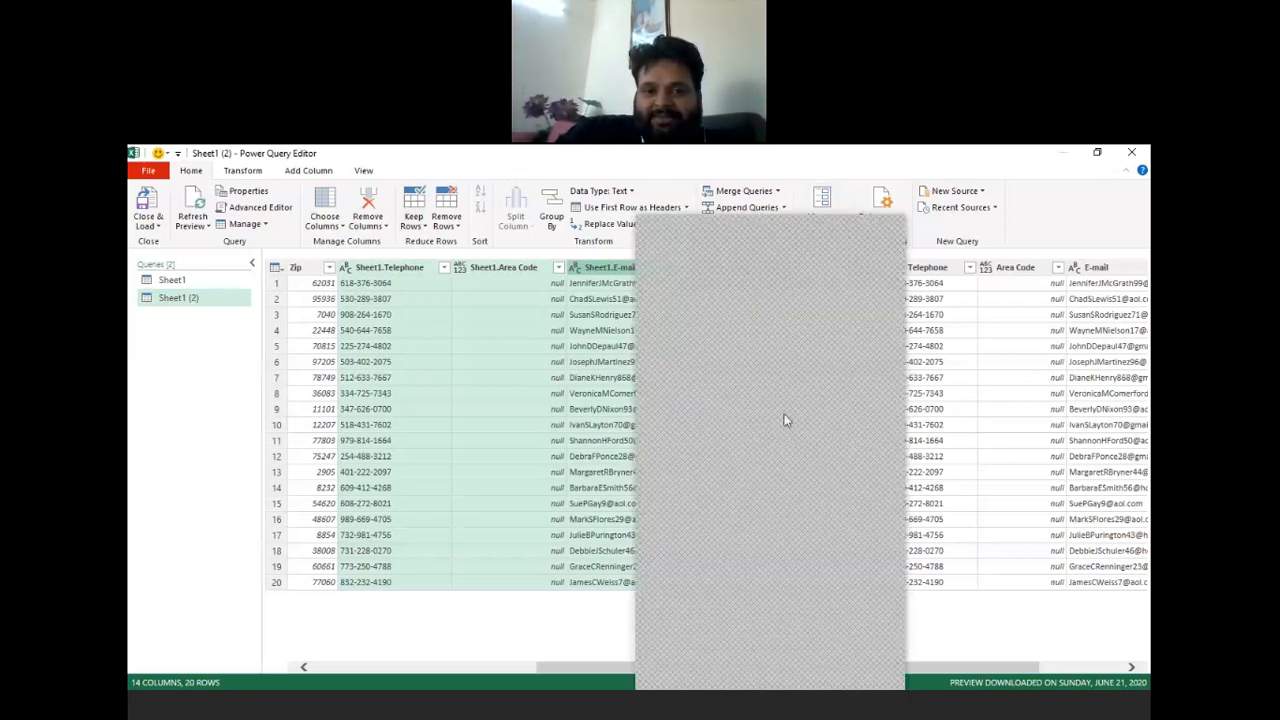
# - Close the Power Query Editor and discard the changes made to the merged queries
pyautogui.click(580, 504)
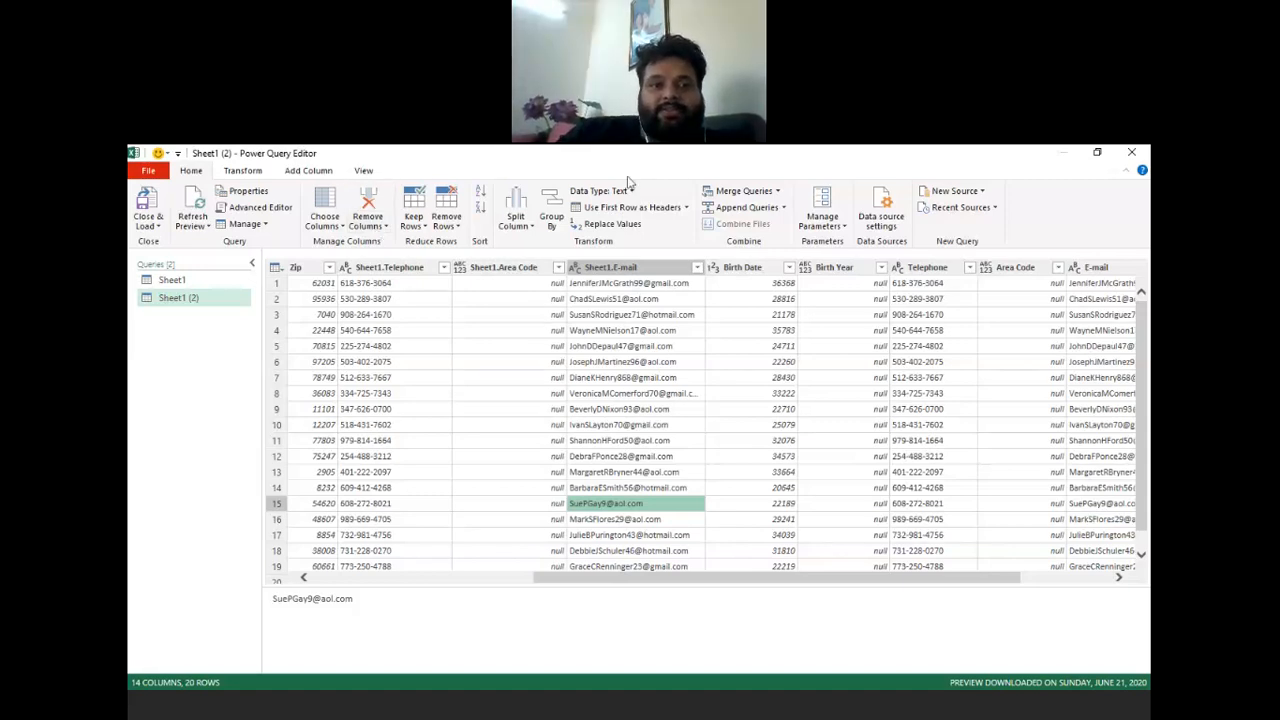
pyautogui.click(784, 345)
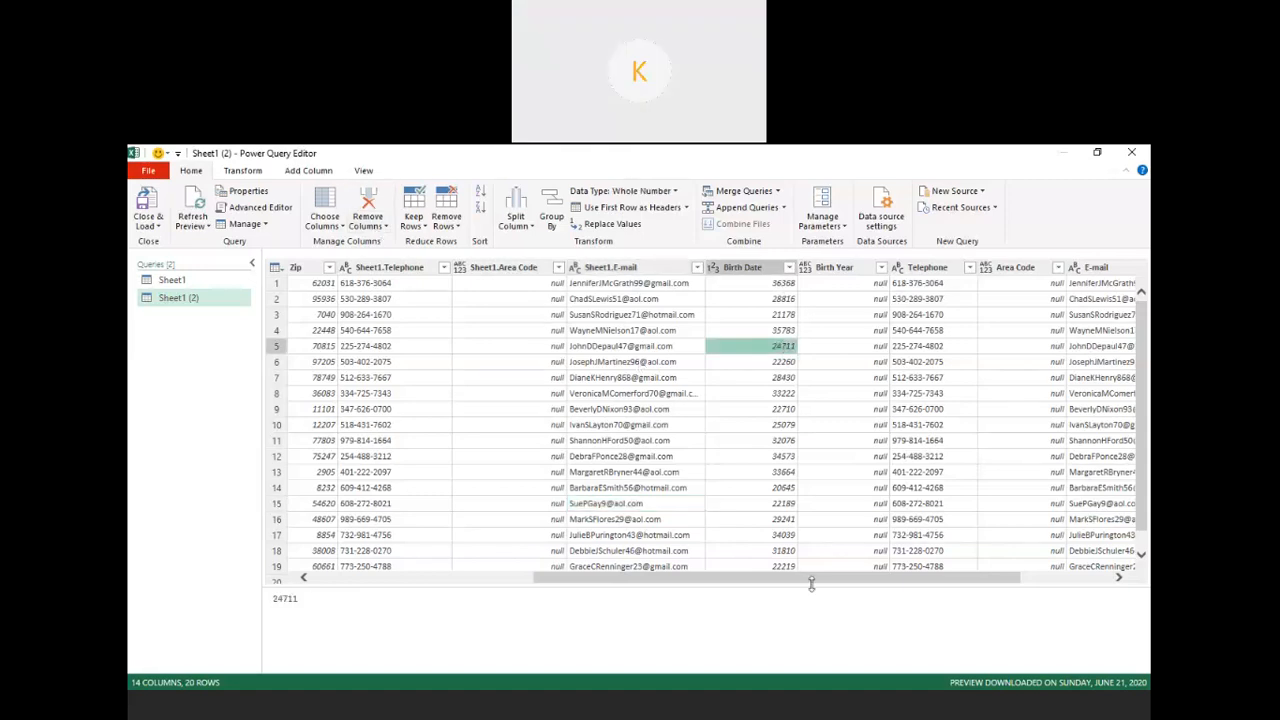
pyautogui.moveTo(811, 584); pyautogui.dragTo(614, 578)
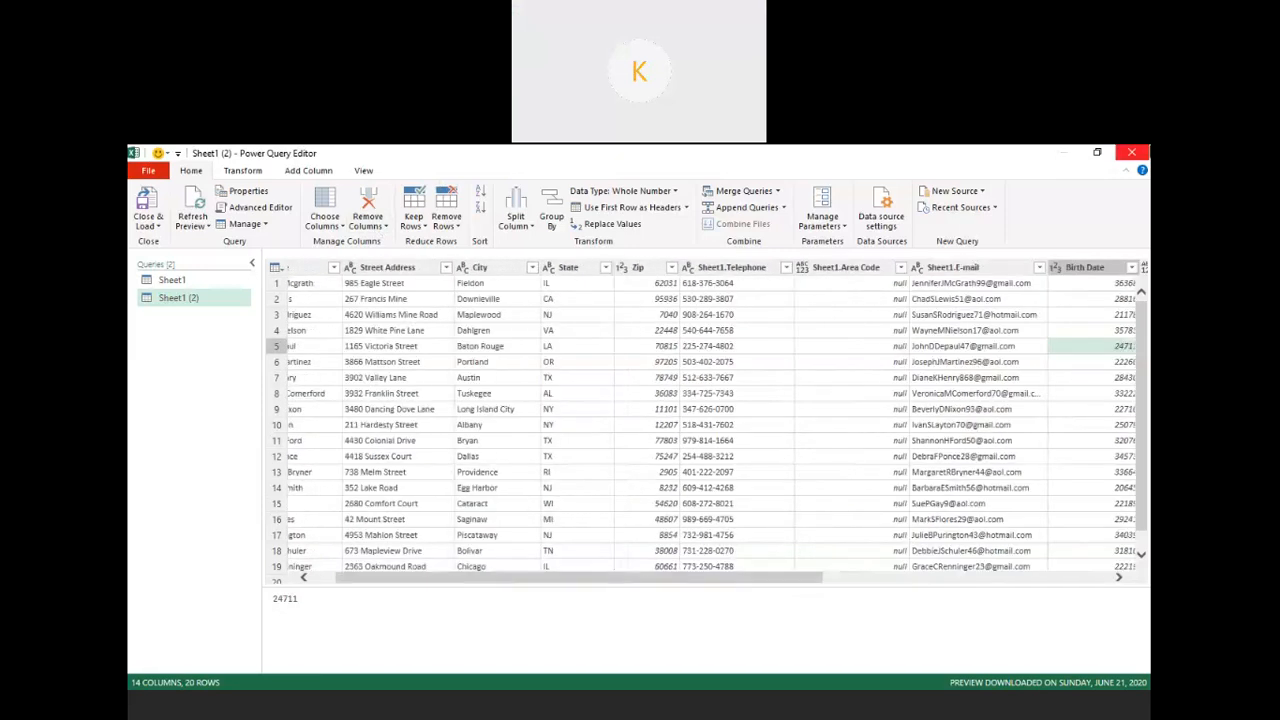
pyautogui.click(1131, 152)
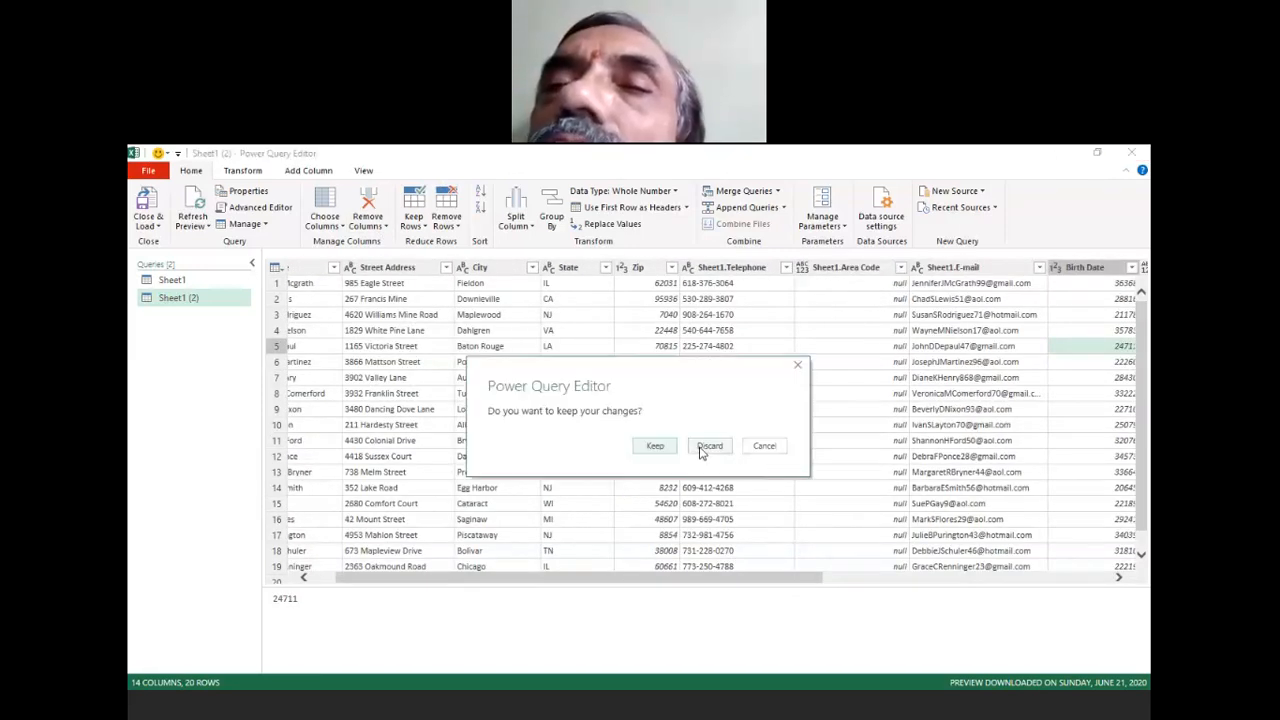
pyautogui.click(709, 446)
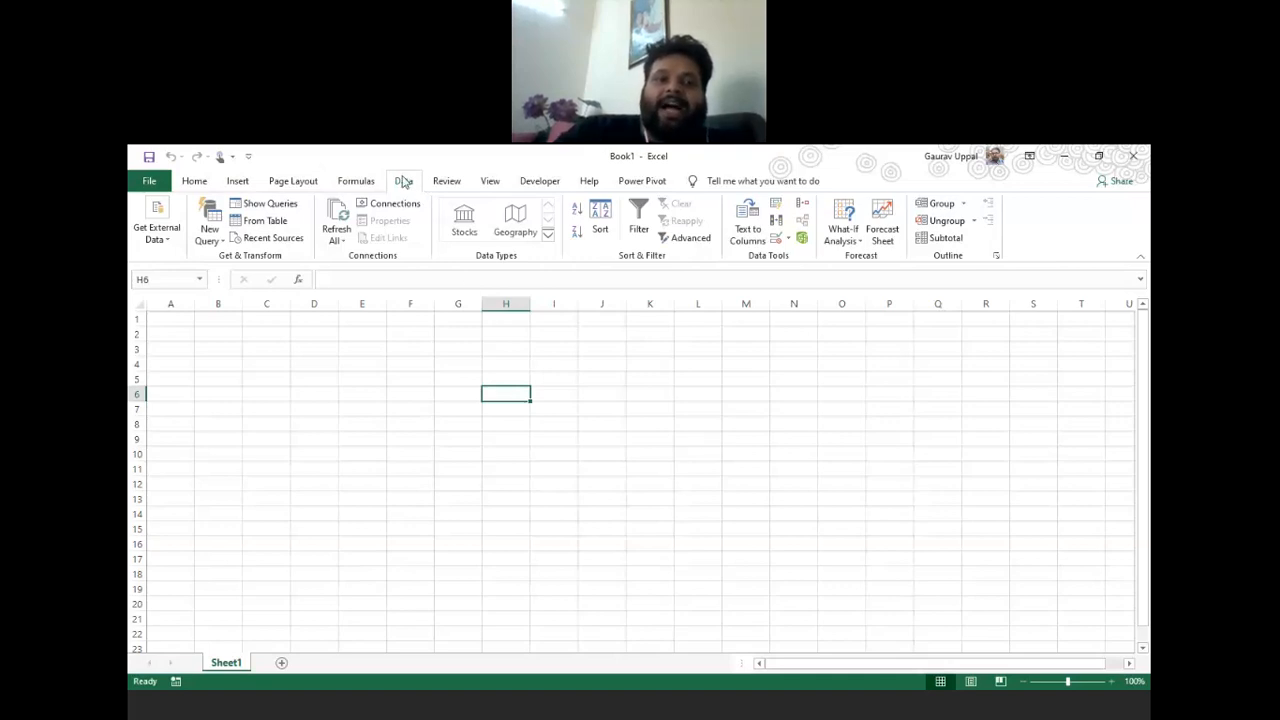
pyautogui.click(210, 236)
pyautogui.moveTo(300, 266)
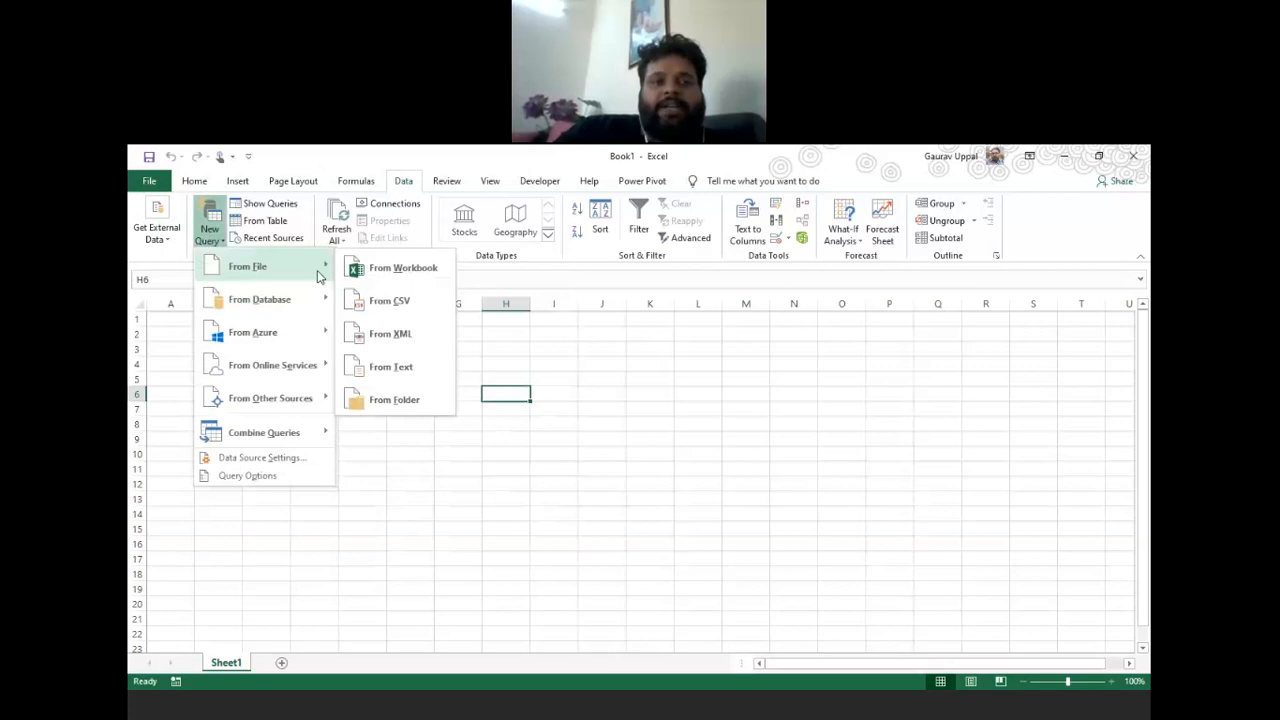
pyautogui.click(380, 283)
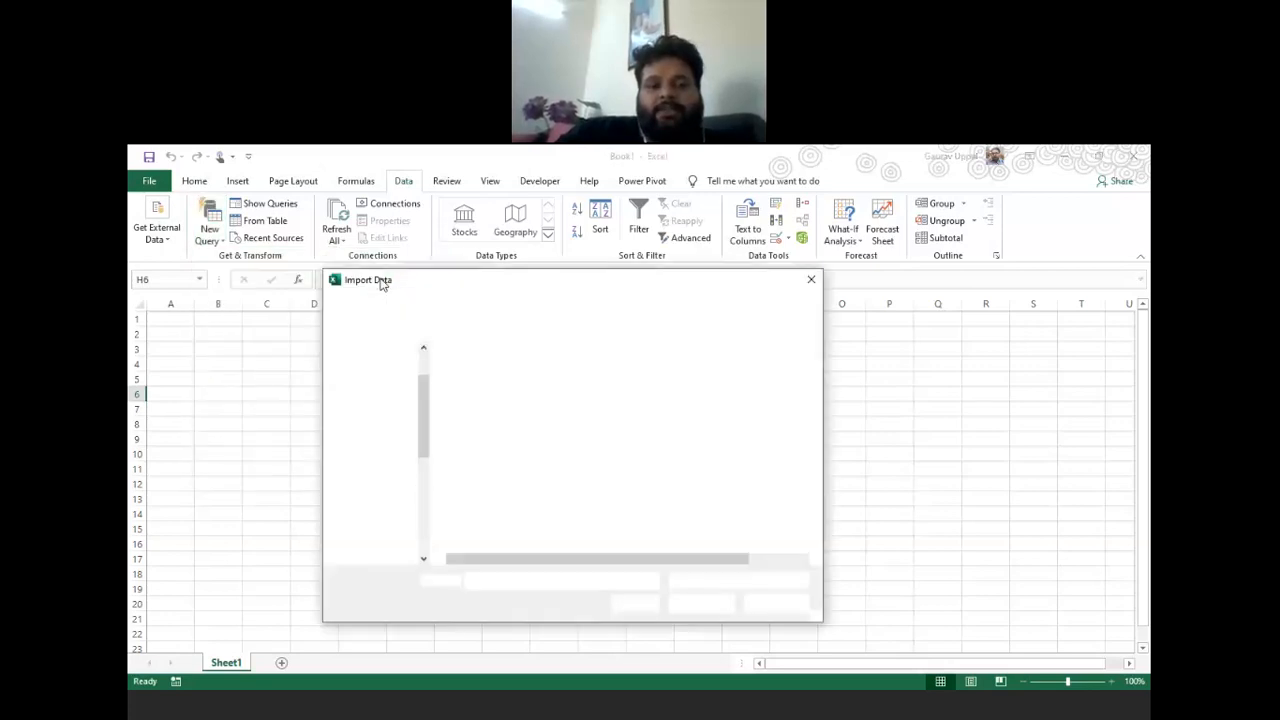
pyautogui.click(498, 421)
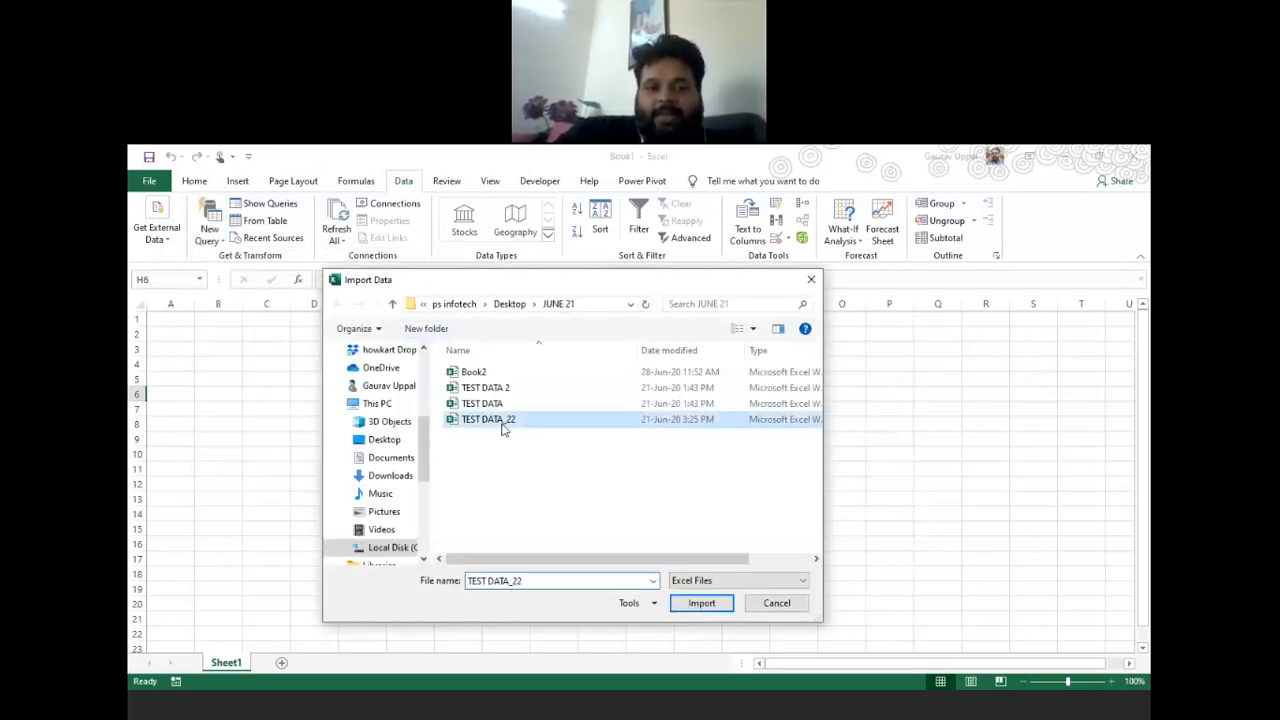
pyautogui.click(703, 604)
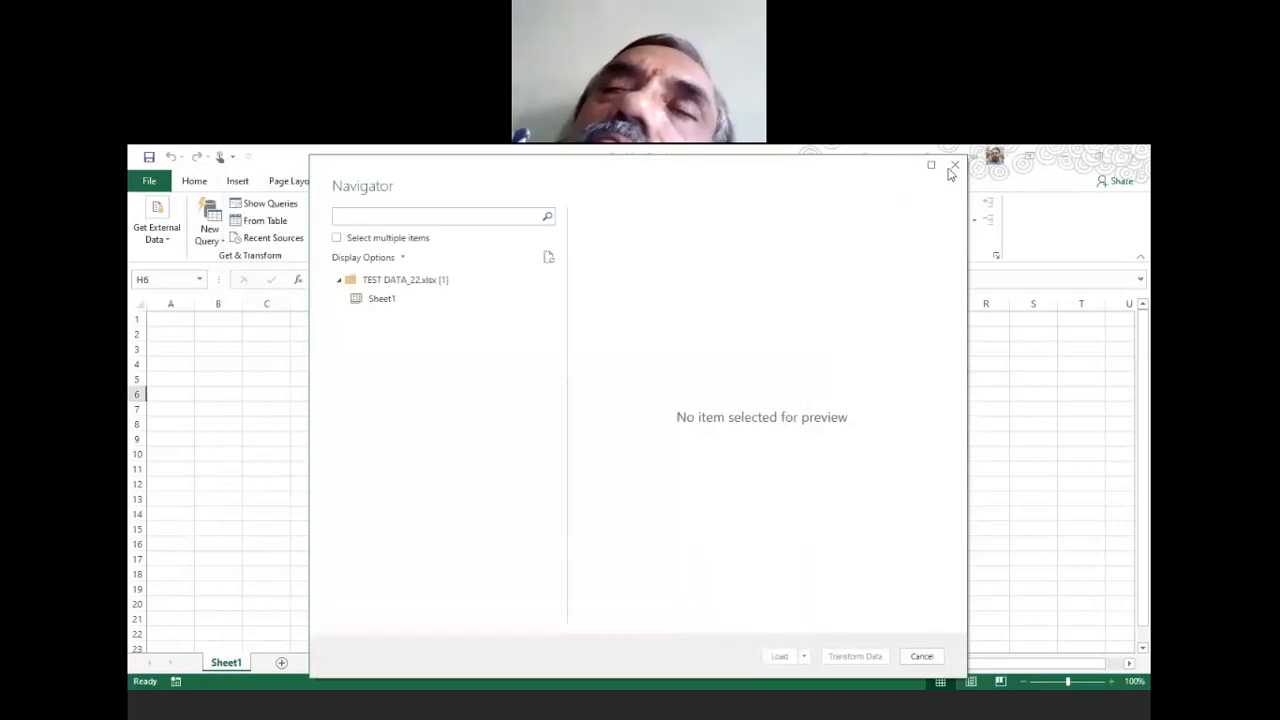
pyautogui.click(955, 166)
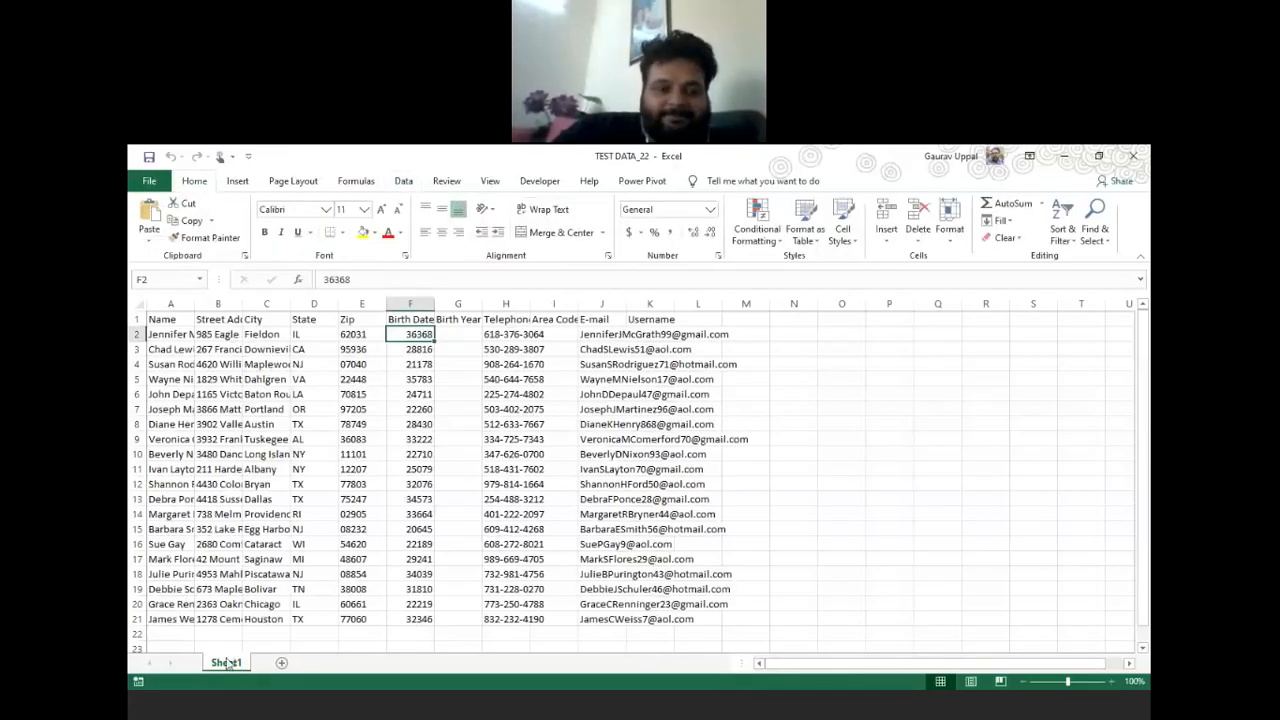
# - Rename Sheet1 of the TEST DATA_22 workbook to the first participant's name, and close the workbook with the change saved
pyautogui.rightClick(226, 663)
pyautogui.click(282, 524)
pyautogui.write('CHETAN JI')
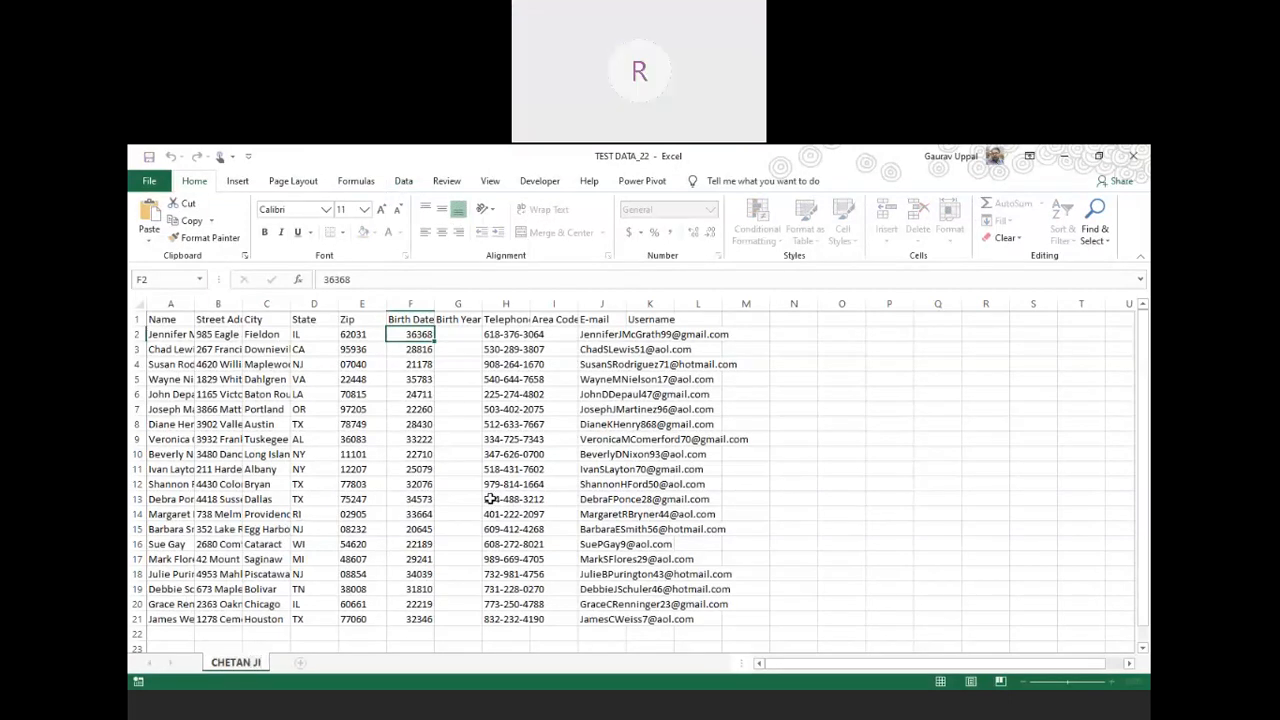
pyautogui.click(490, 499)
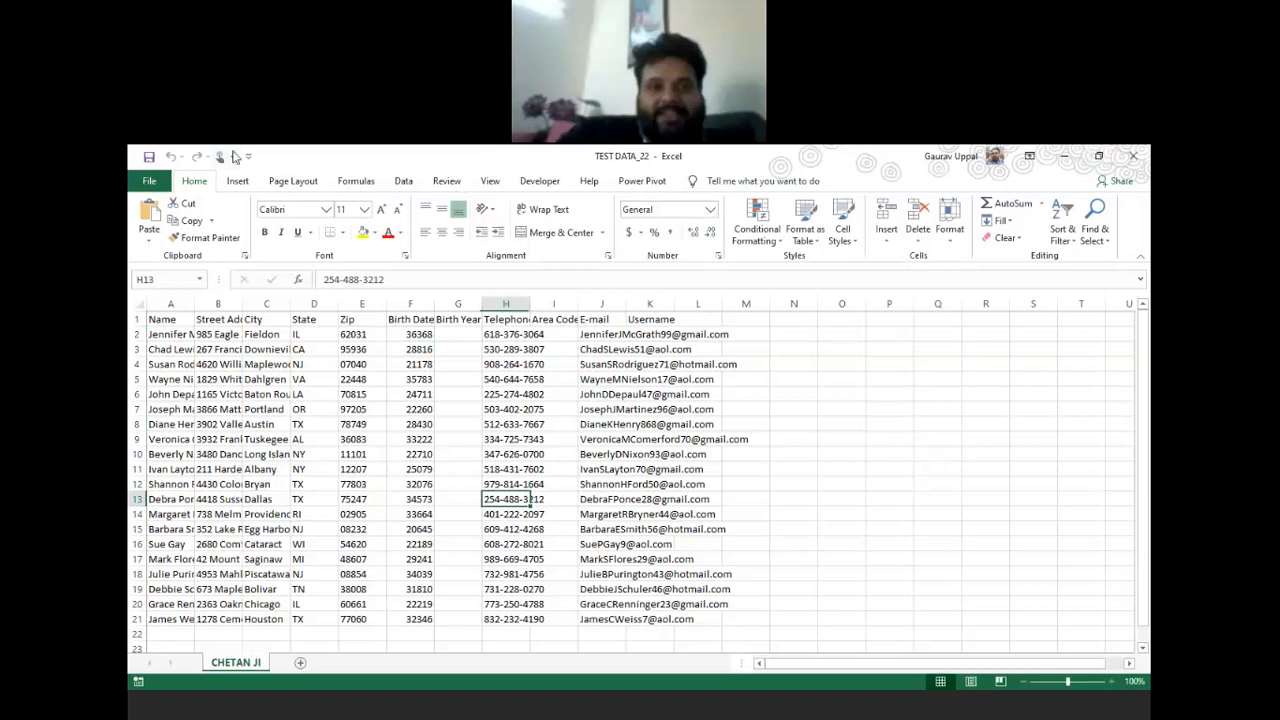
pyautogui.doubleClick(268, 167)
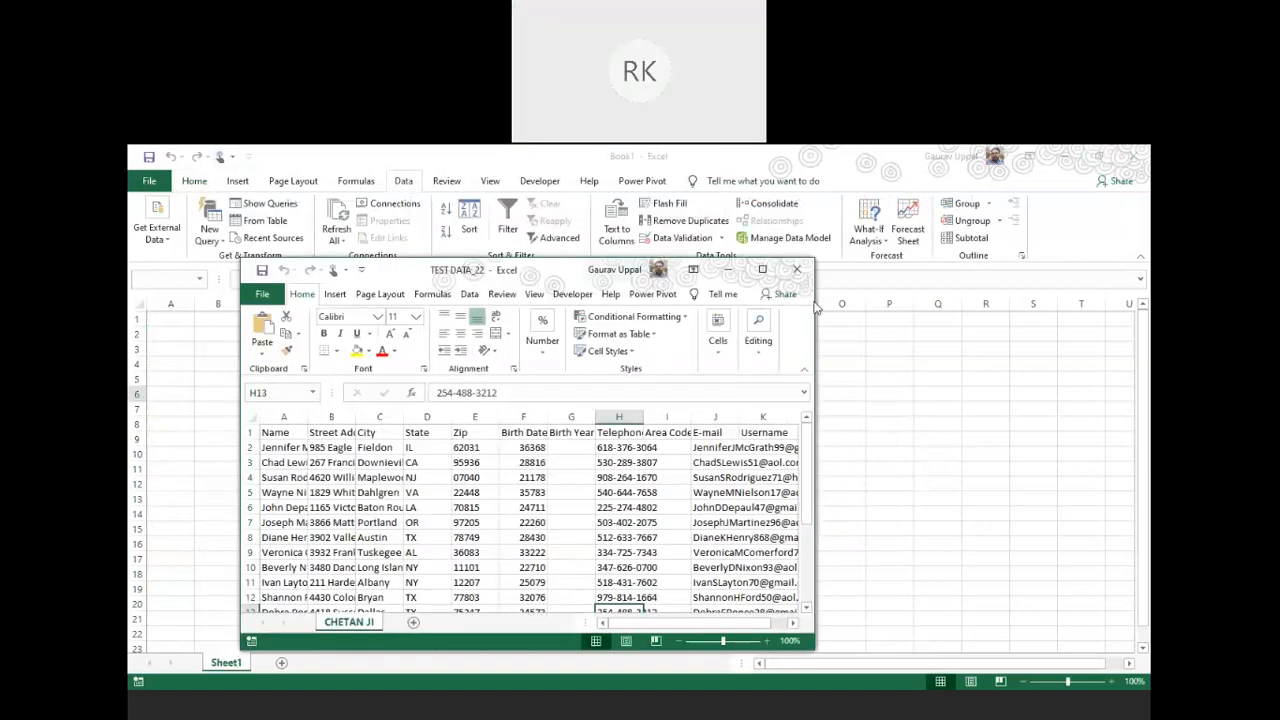
pyautogui.click(798, 272)
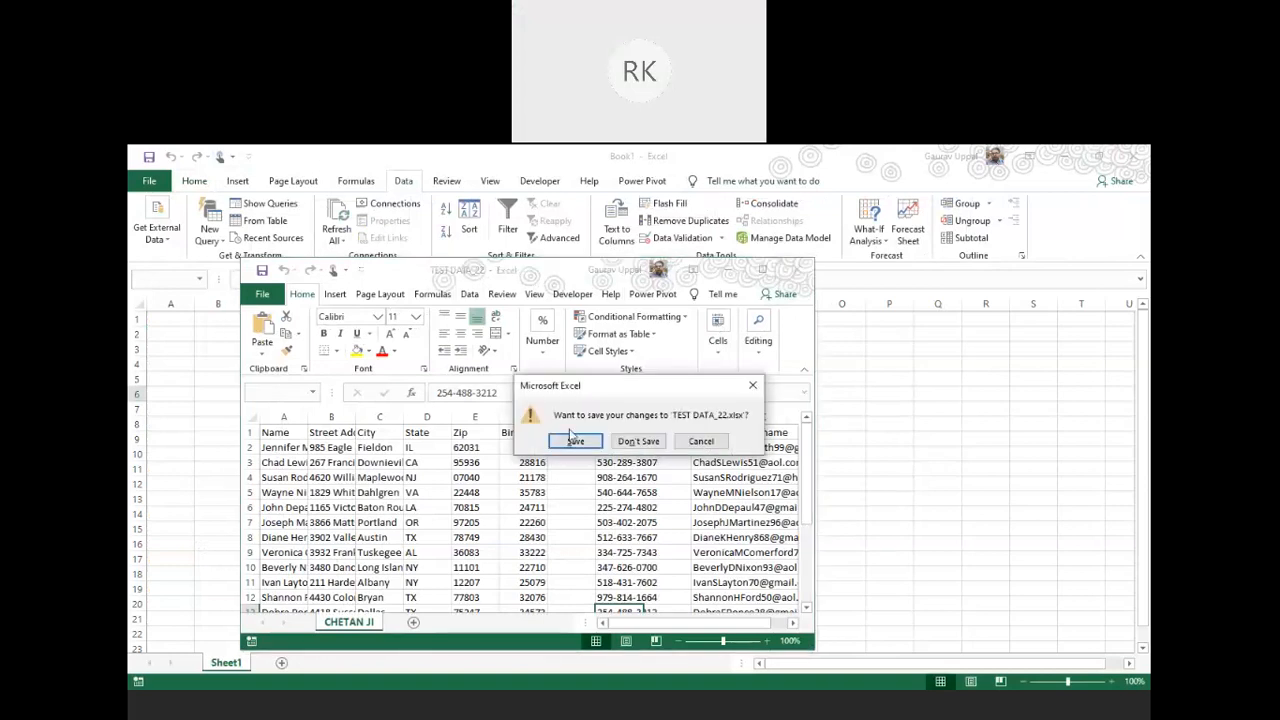
pyautogui.click(568, 444)
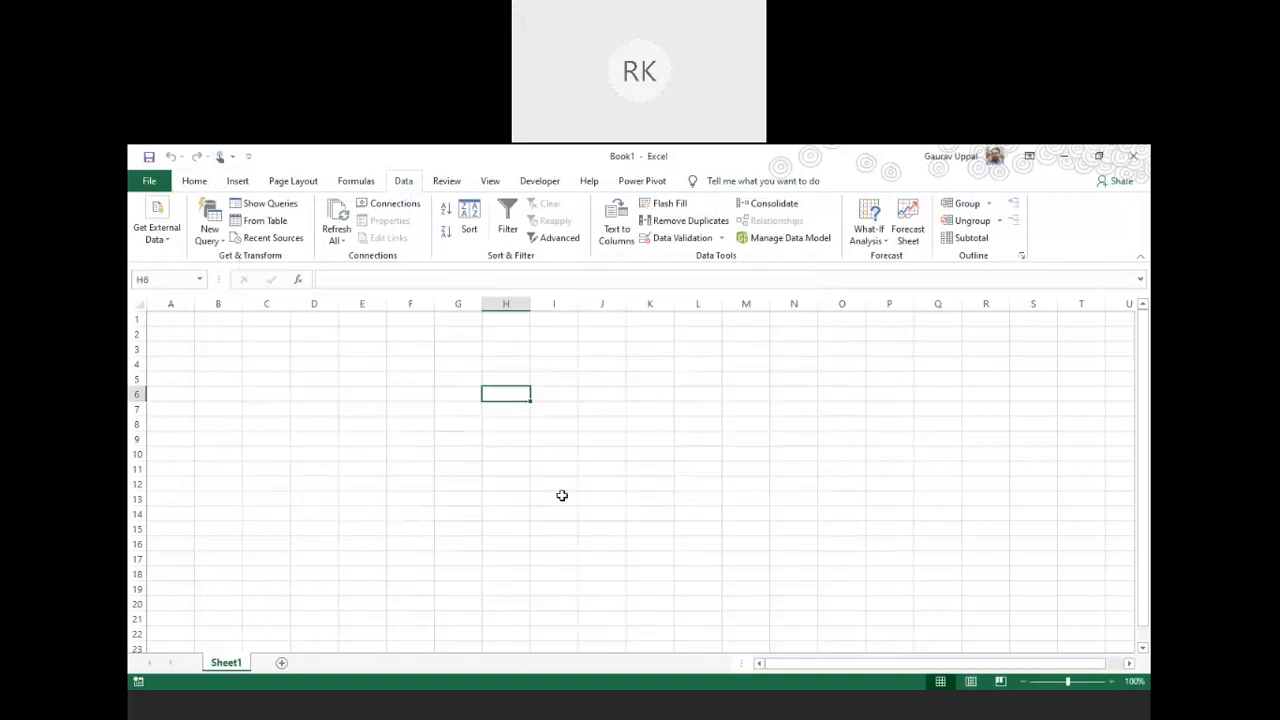
# - Open the TEST DATA workbook, rename its Sheet1 to the second participant's name, and close the workbook with the change saved
pyautogui.click(382, 600)
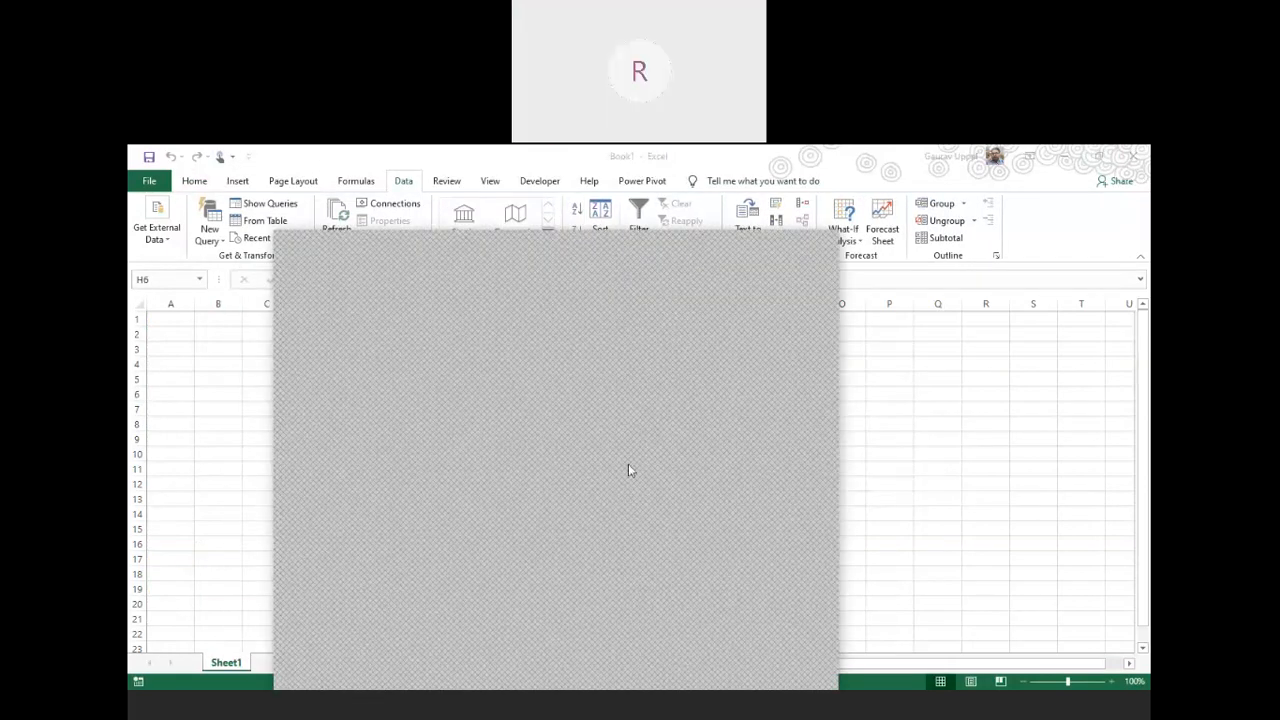
pyautogui.doubleClick(573, 432)
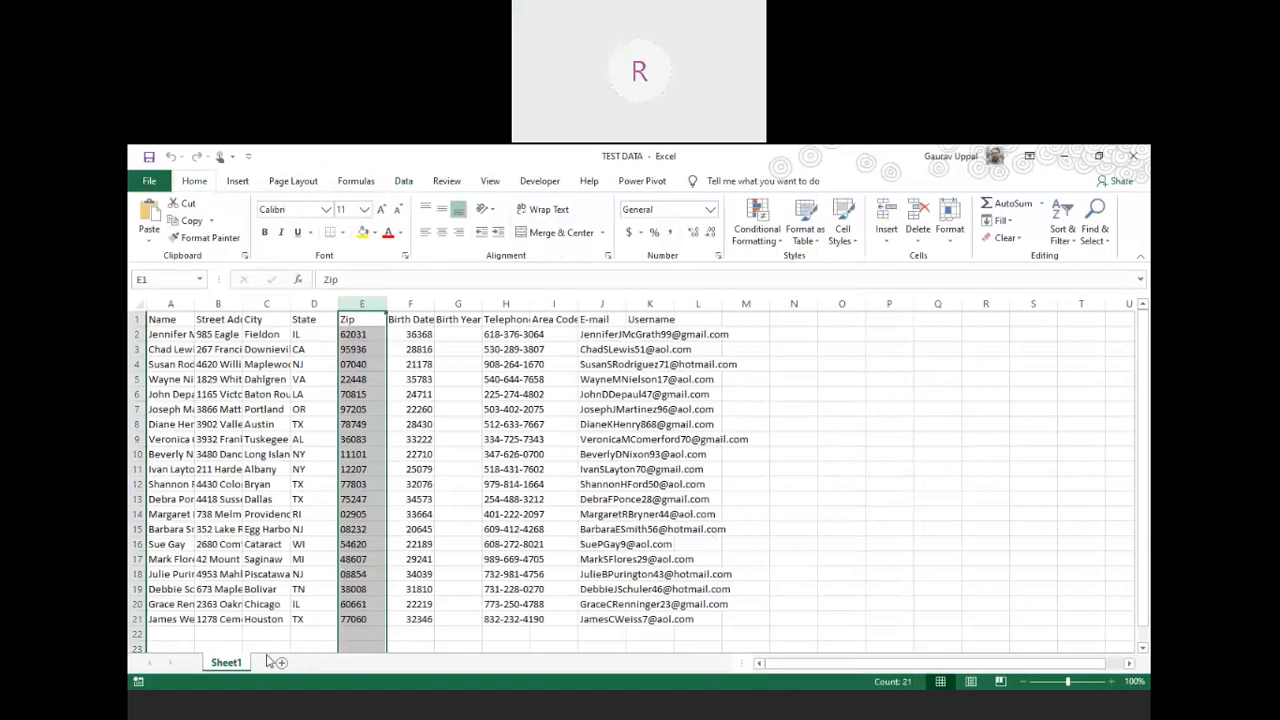
pyautogui.rightClick(229, 666)
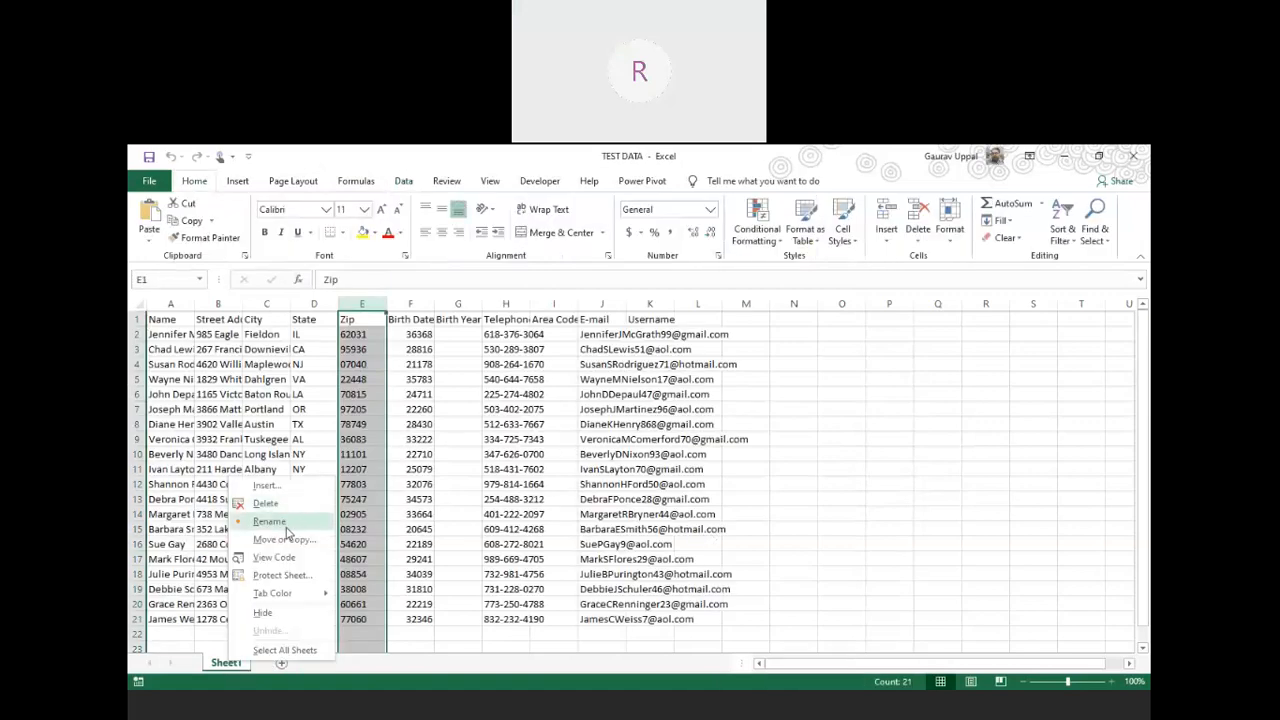
pyautogui.click(285, 527)
pyautogui.write('ROHAN')
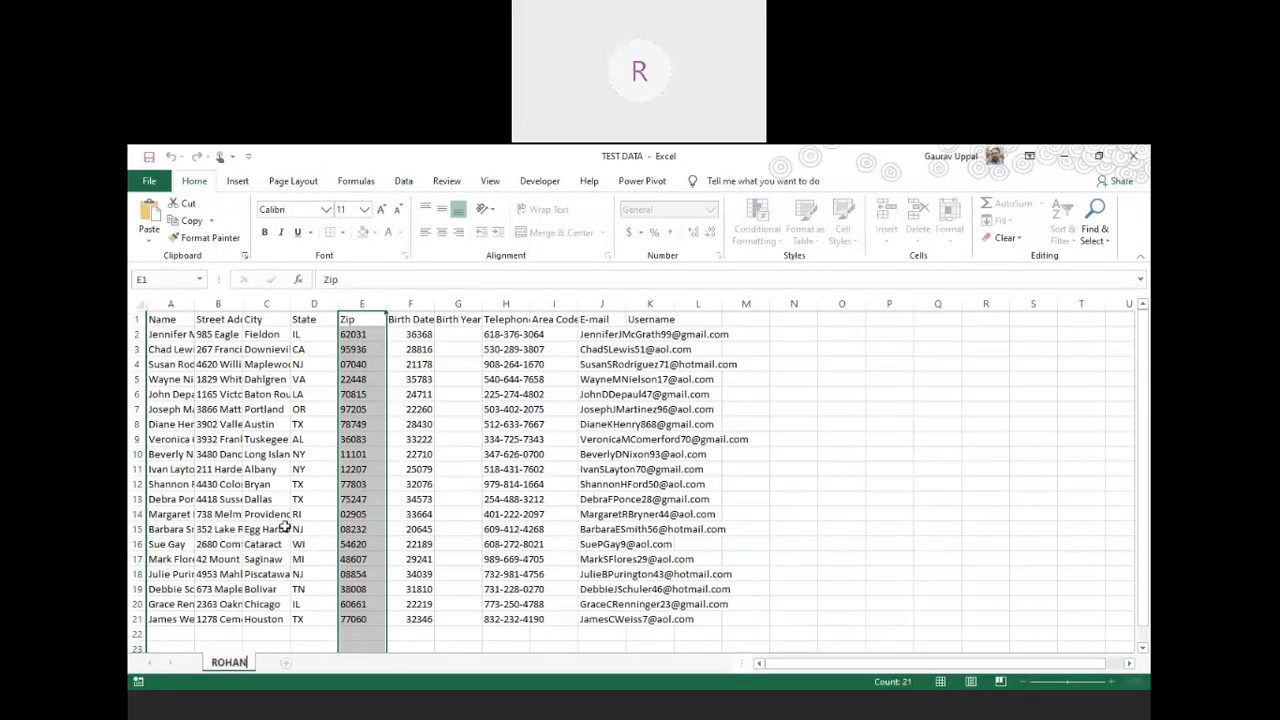
pyautogui.click(452, 466)
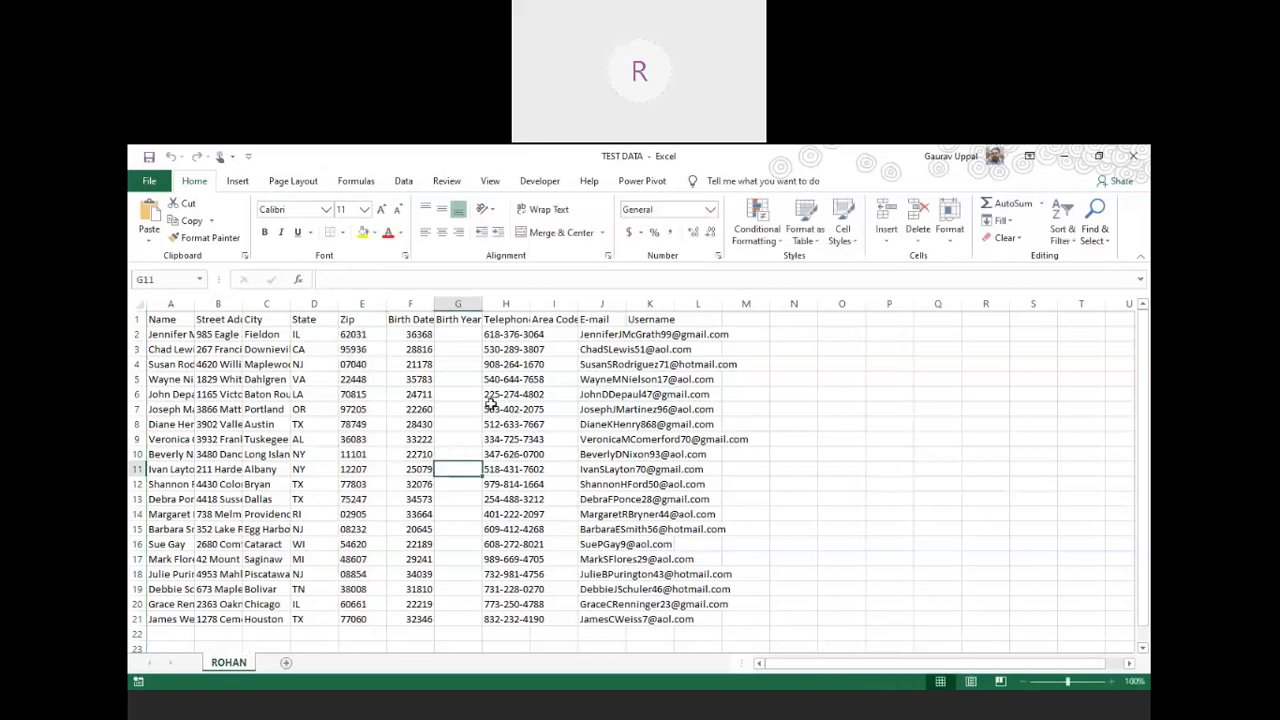
pyautogui.click(1134, 156)
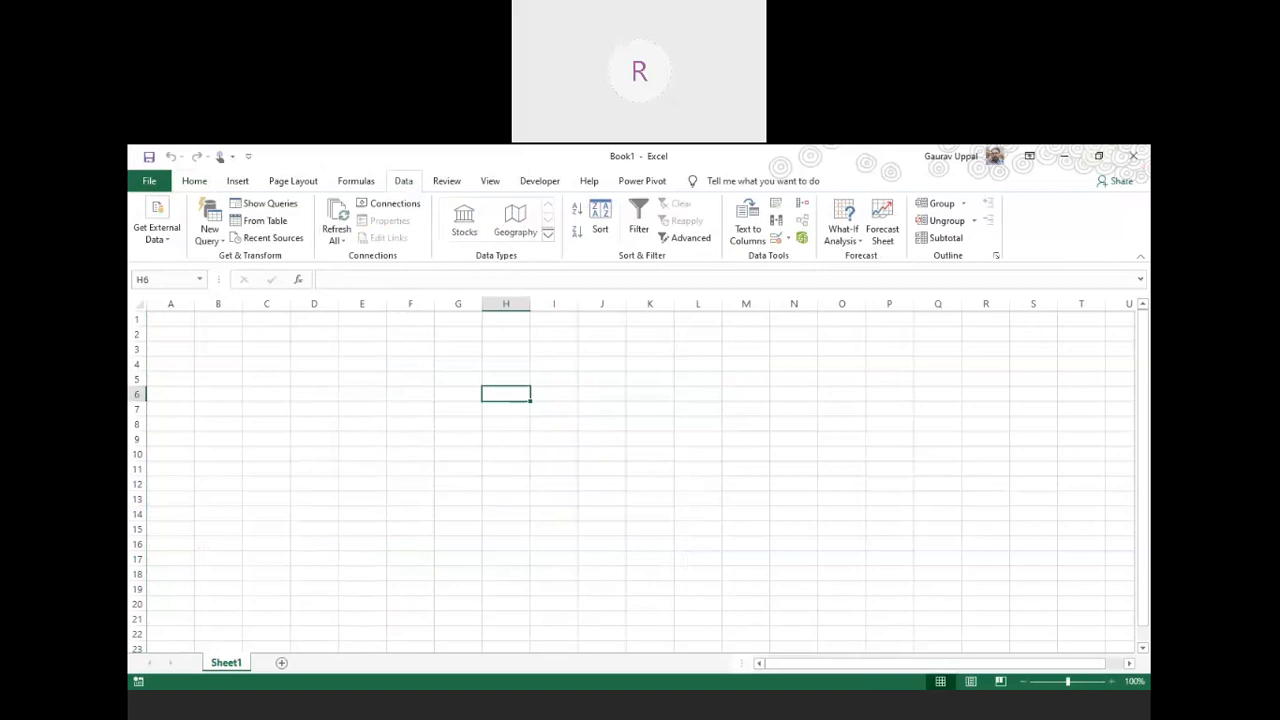
# - Import the renamed sheet of TEST DATA_22 from the JUNE 21 folder as a new query and open it for transformation
pyautogui.click(427, 407)
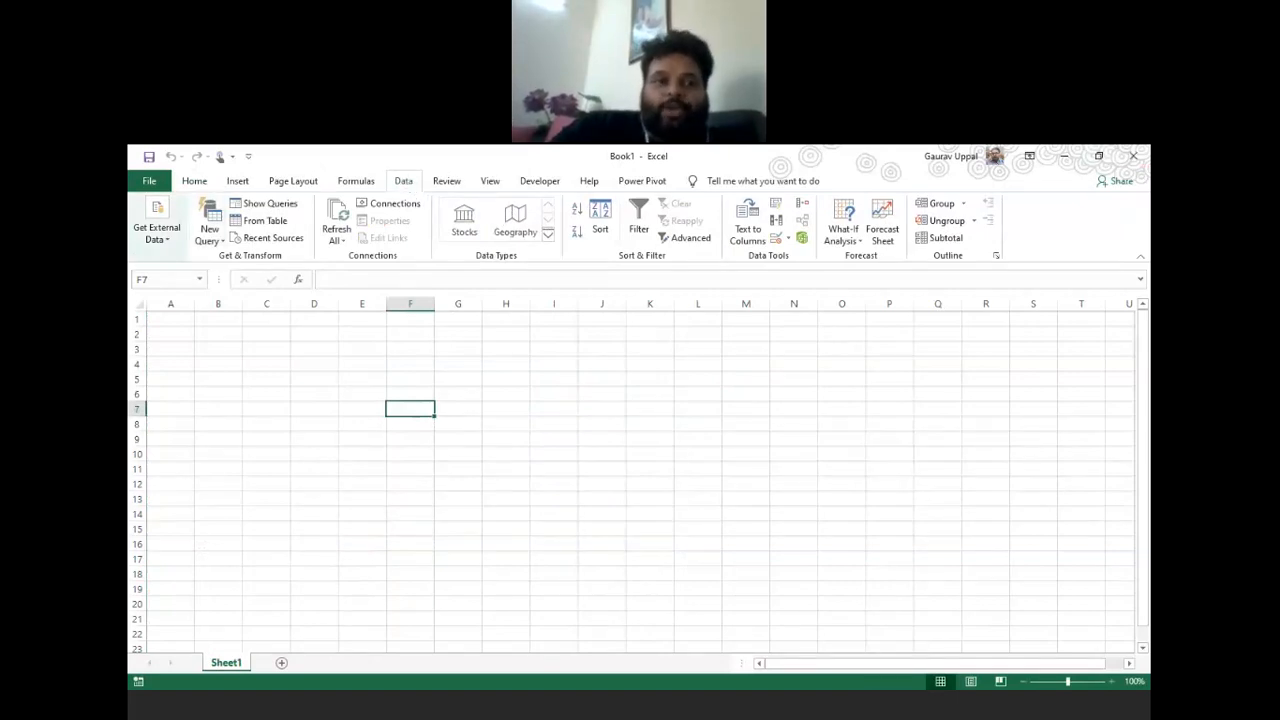
pyautogui.click(210, 235)
pyautogui.moveTo(254, 268)
pyautogui.click(371, 266)
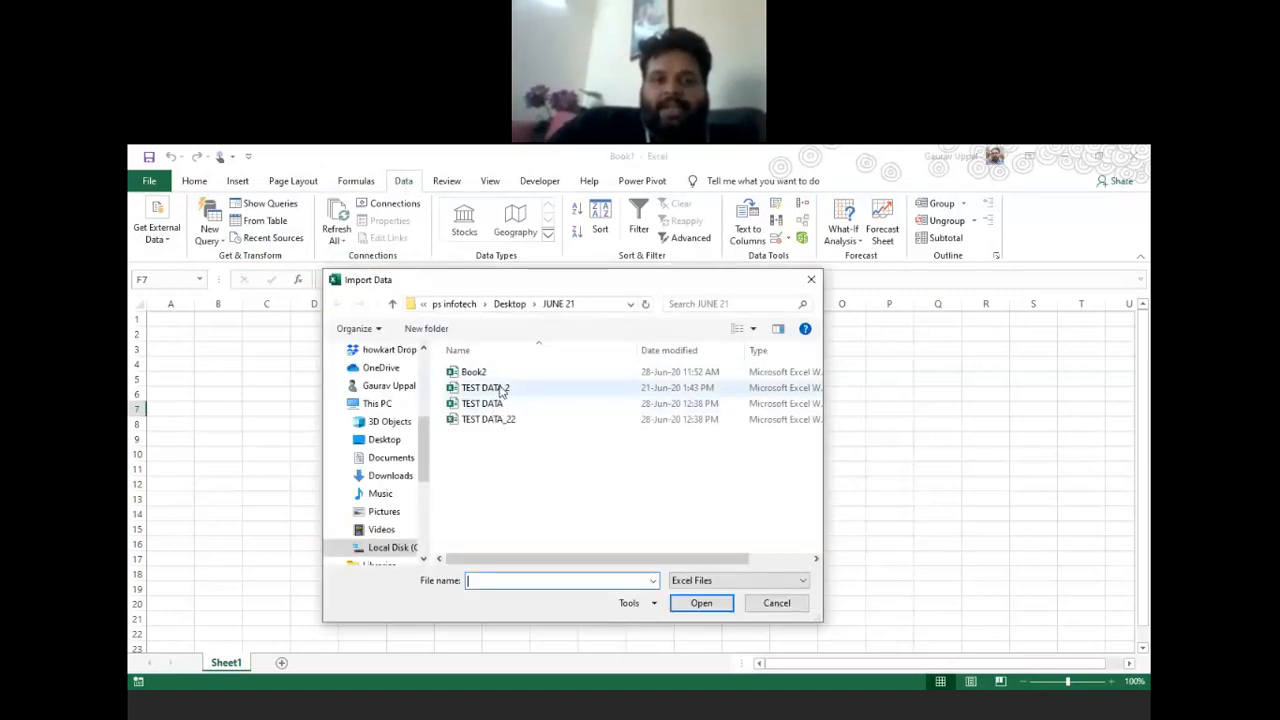
pyautogui.doubleClick(500, 419)
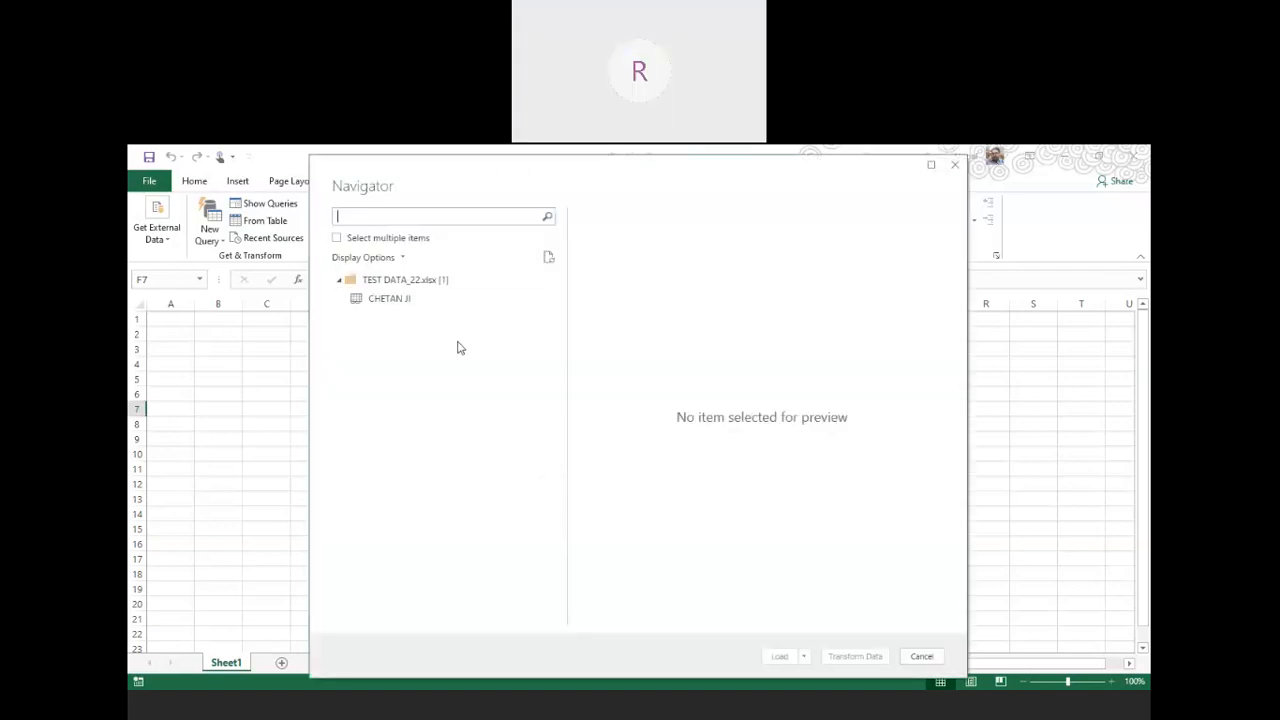
pyautogui.click(416, 300)
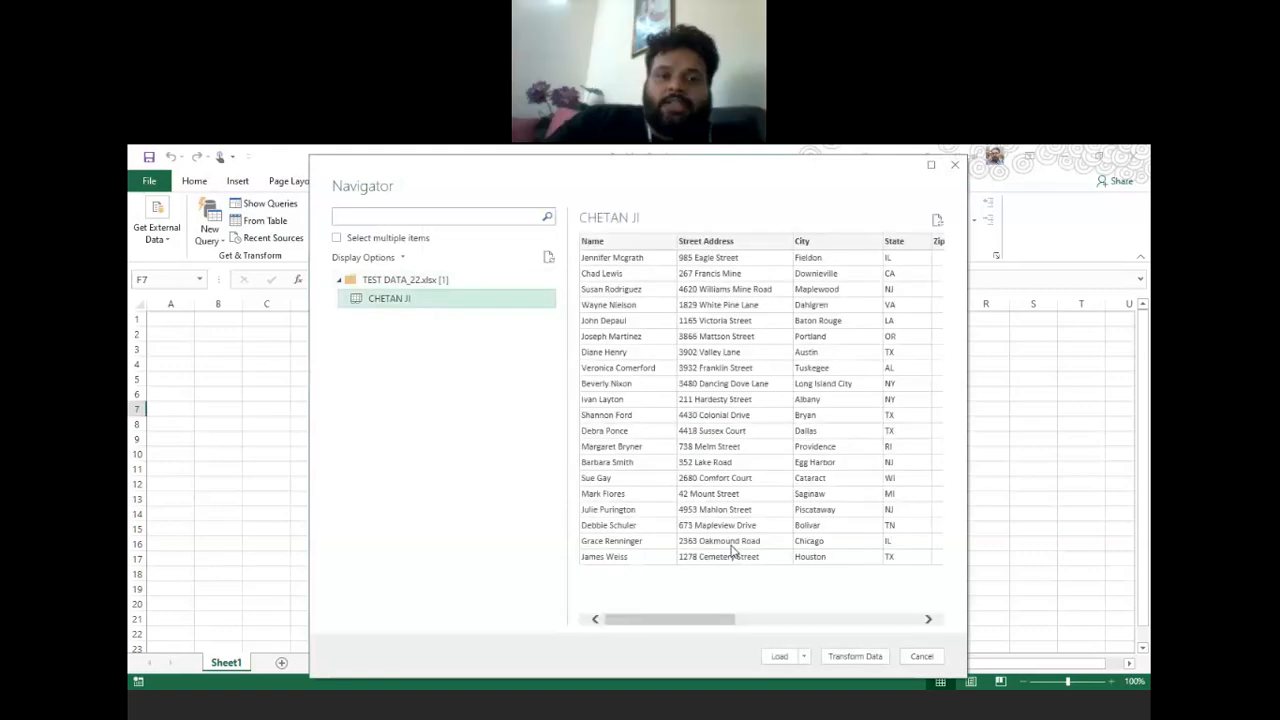
pyautogui.click(860, 658)
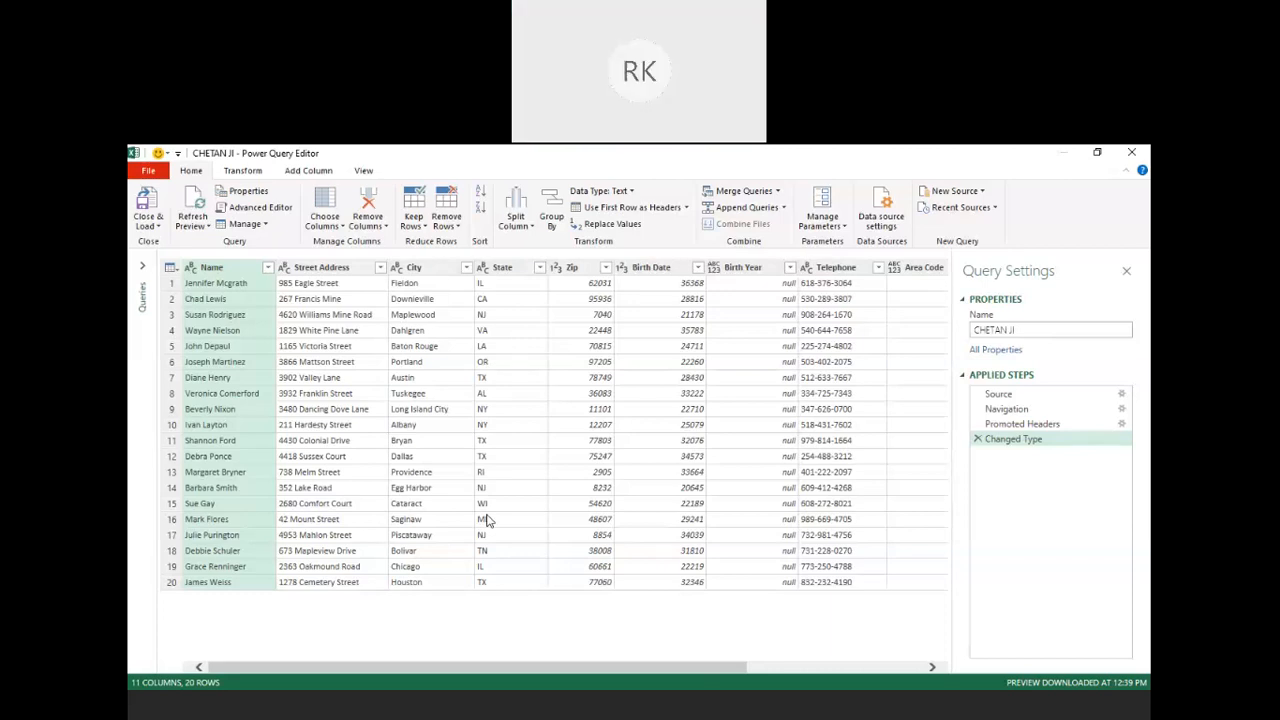
pyautogui.click(982, 191)
pyautogui.click(983, 191)
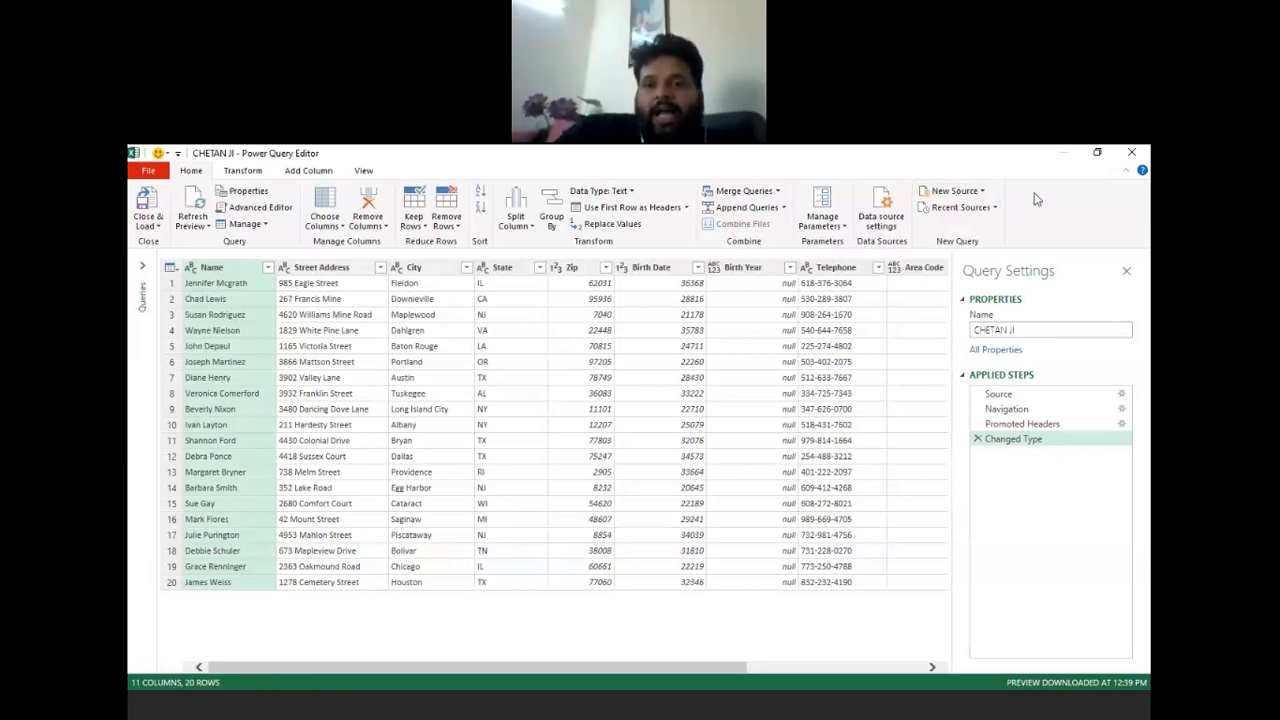
pyautogui.click(996, 208)
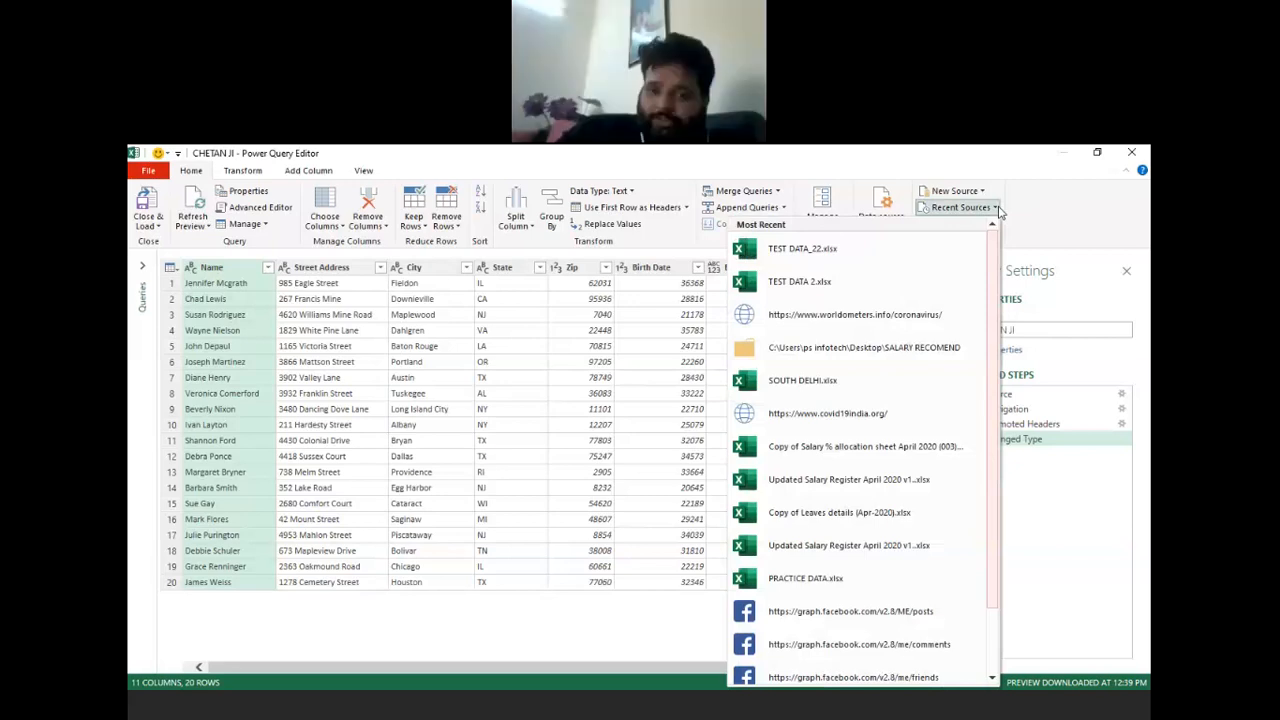
pyautogui.moveTo(991, 257)
pyautogui.mouseDown()
pyautogui.moveTo(1014, 383)
pyautogui.moveTo(1005, 240)
pyautogui.mouseUp()
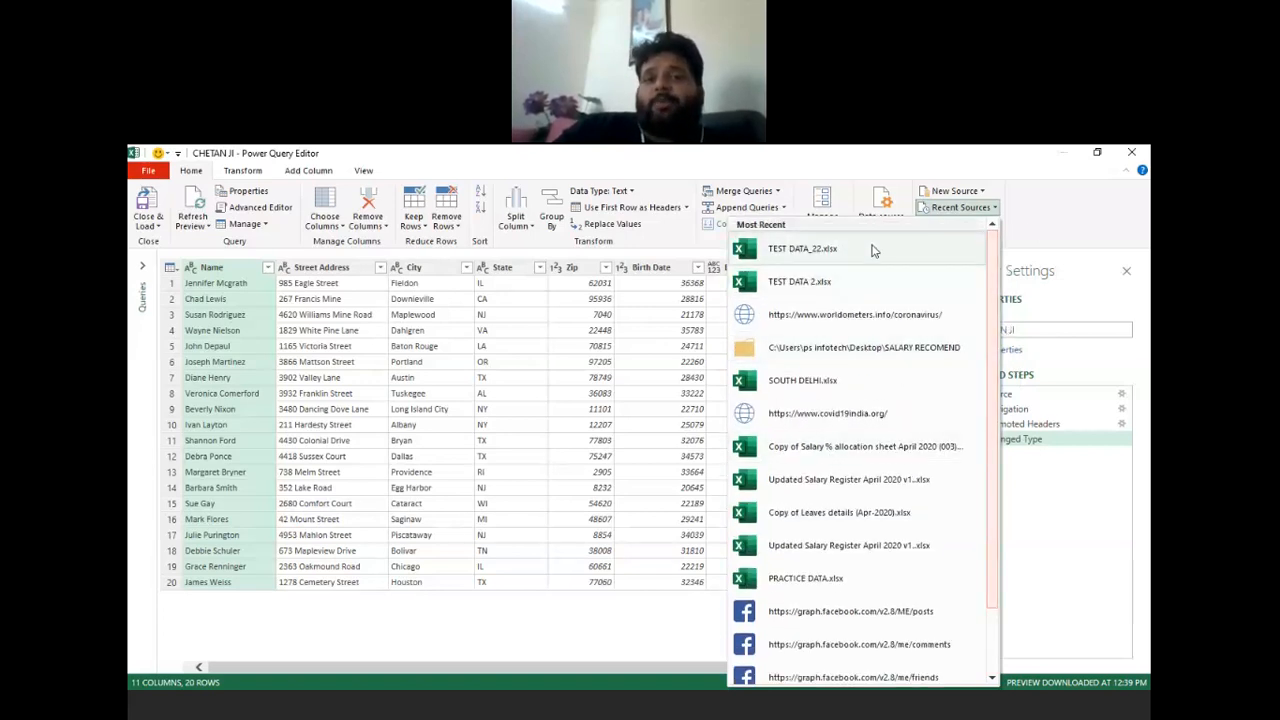
pyautogui.click(1075, 175)
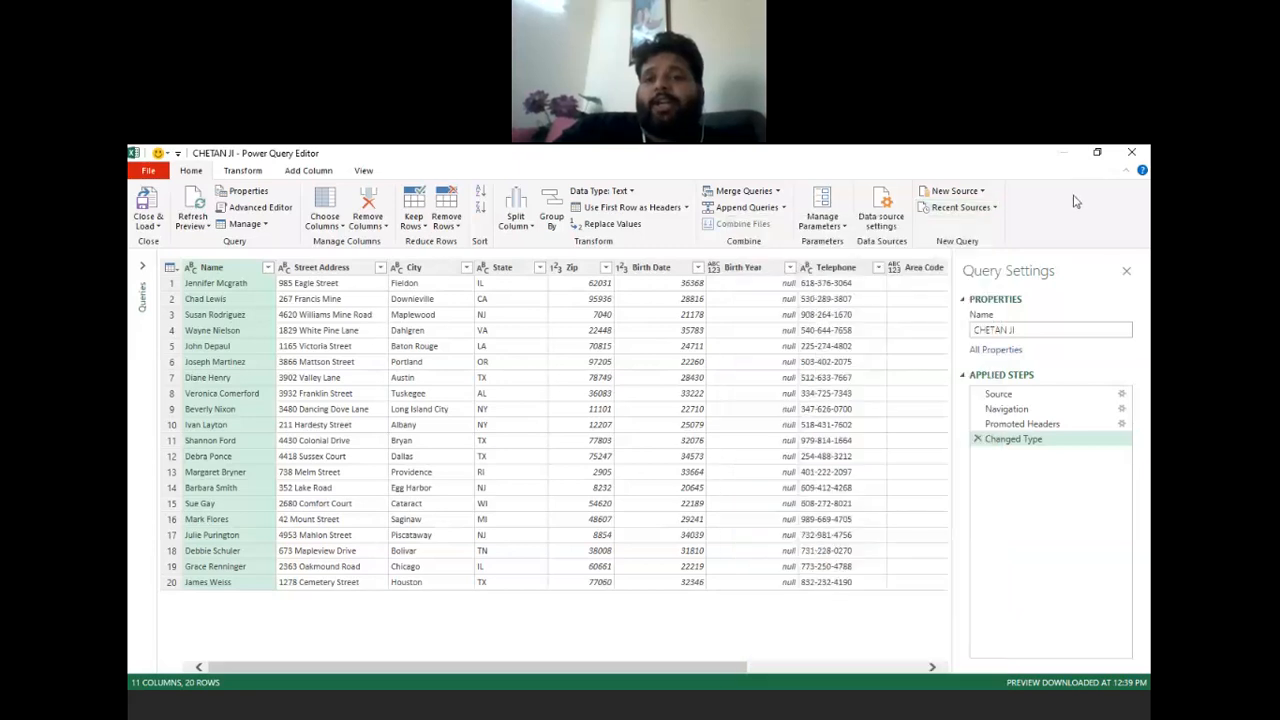
pyautogui.click(980, 193)
pyautogui.moveTo(968, 210)
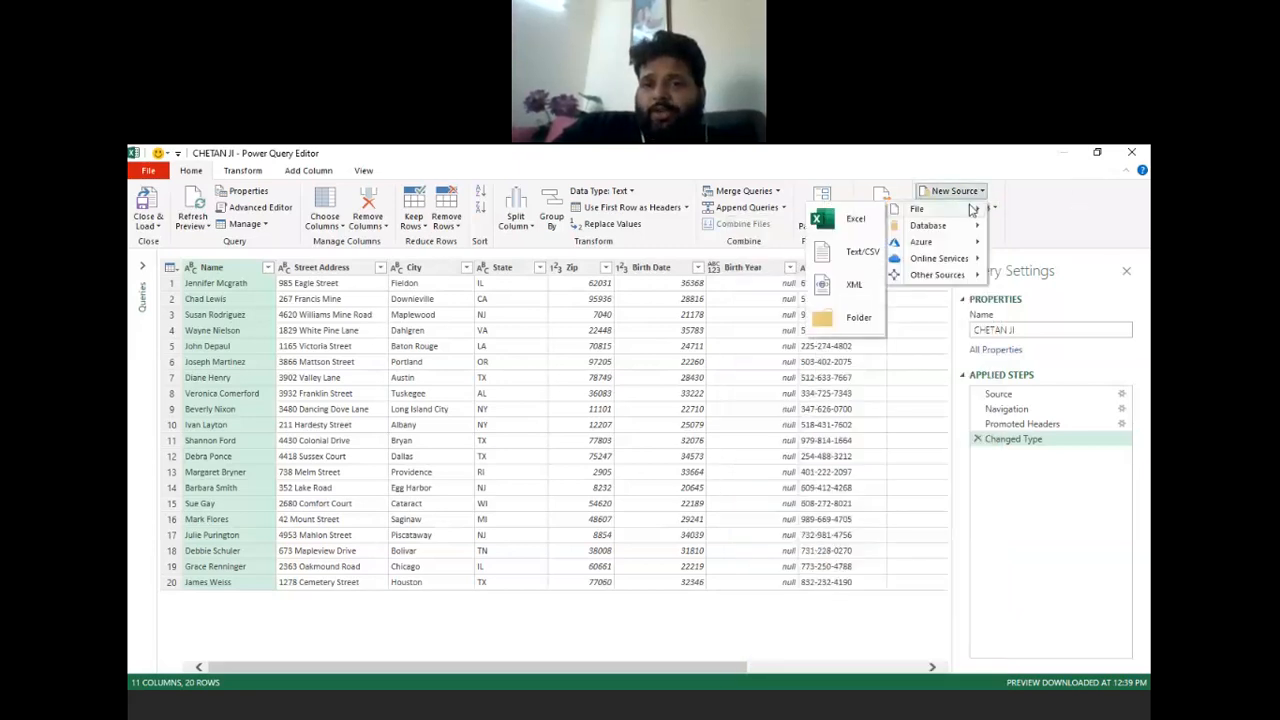
pyautogui.click(842, 218)
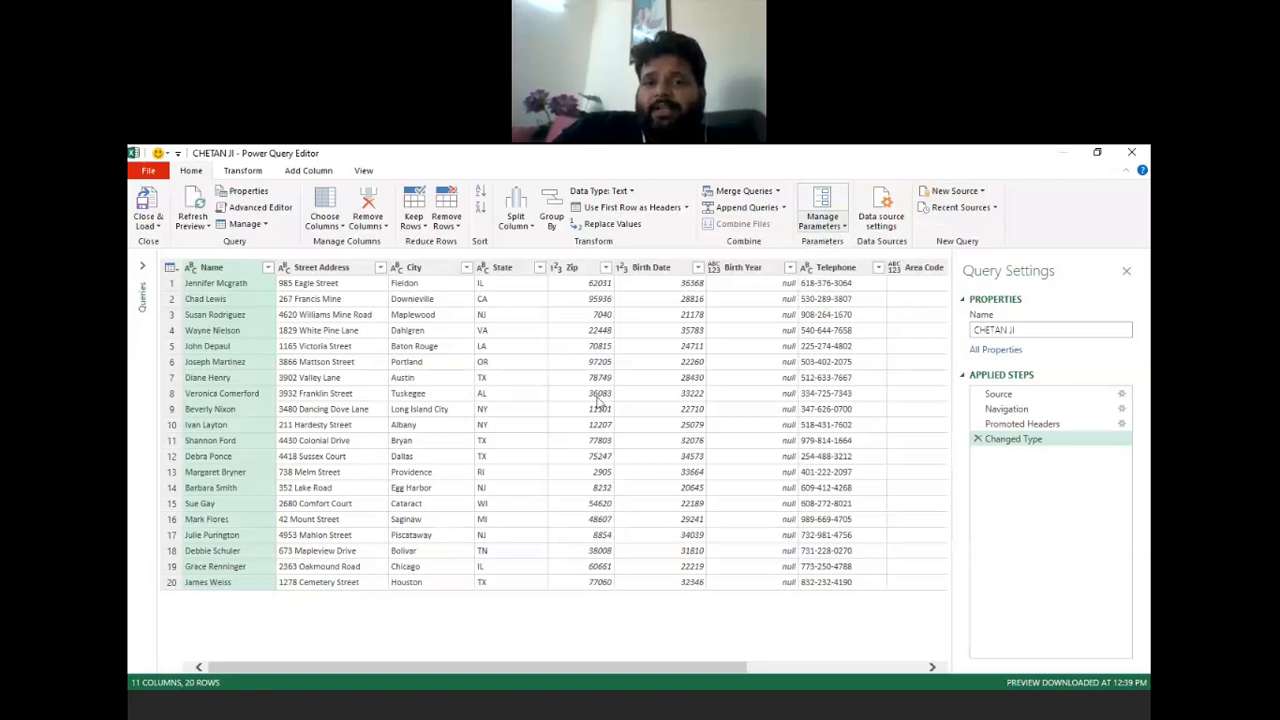
pyautogui.doubleClick(527, 388)
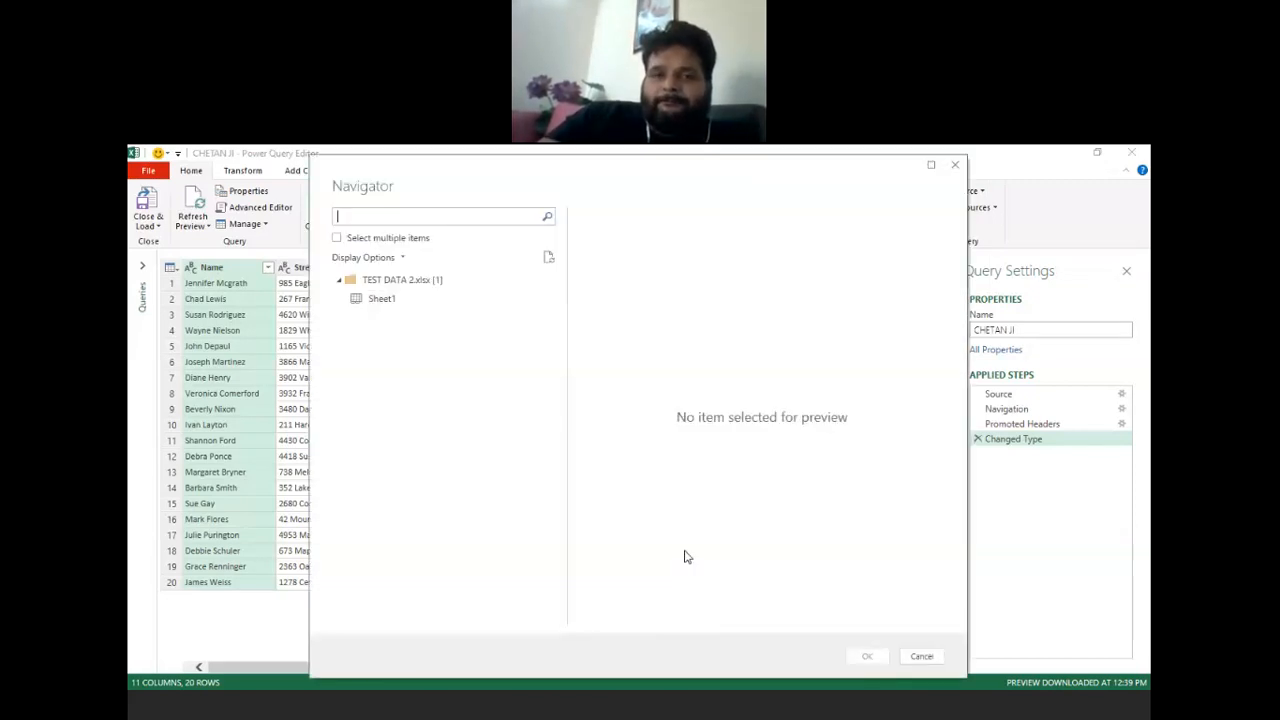
pyautogui.click(955, 166)
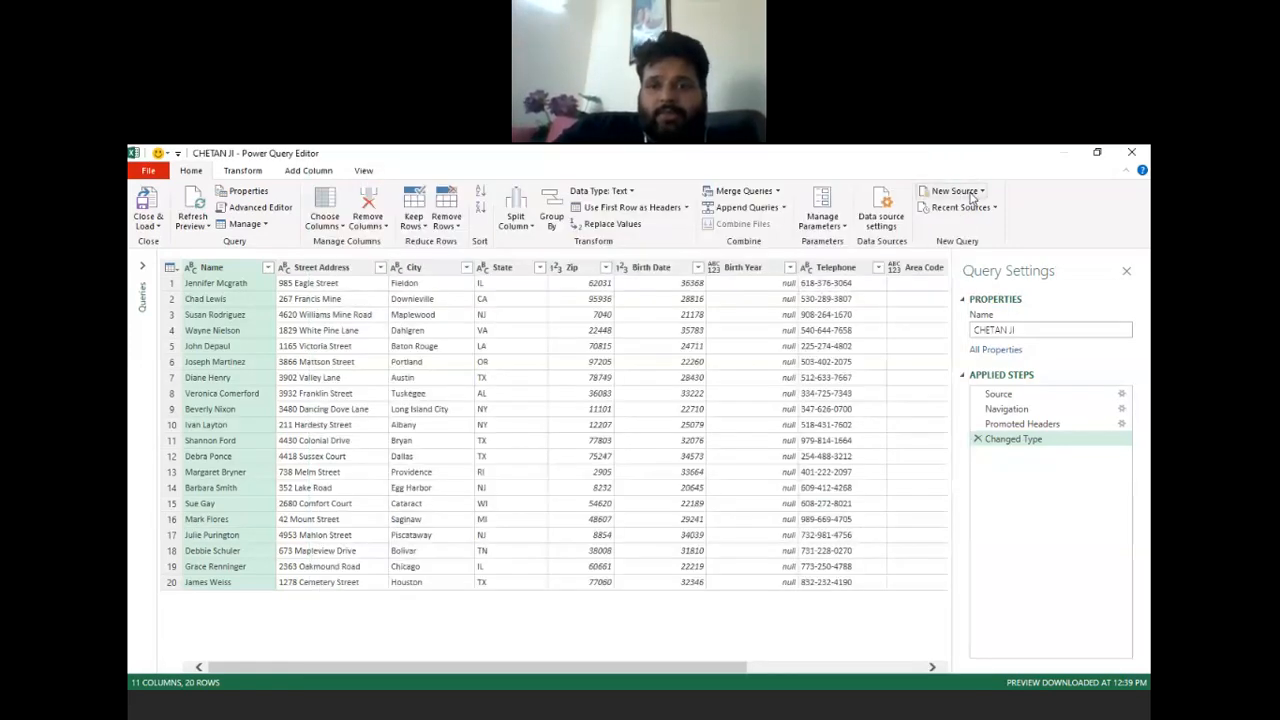
# - Import the renamed sheet of the TEST DATA workbook as a second query and hide the query settings
pyautogui.click(972, 195)
pyautogui.moveTo(940, 228)
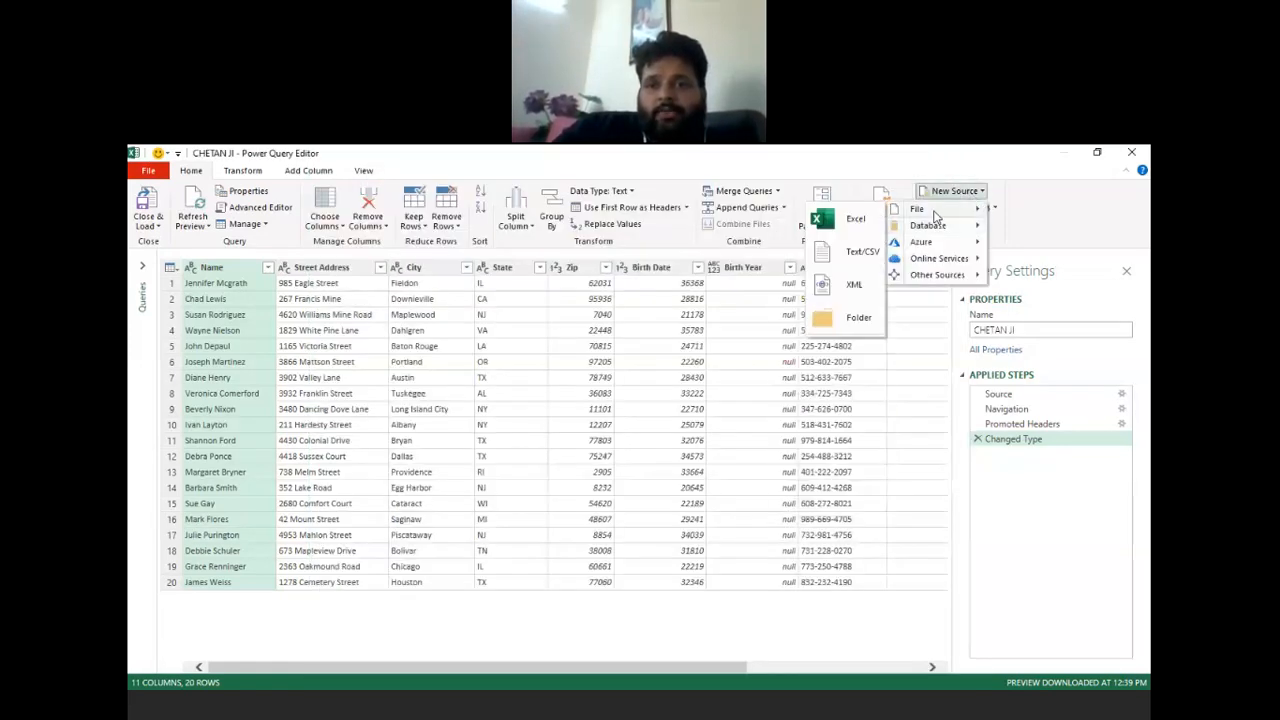
pyautogui.click(838, 285)
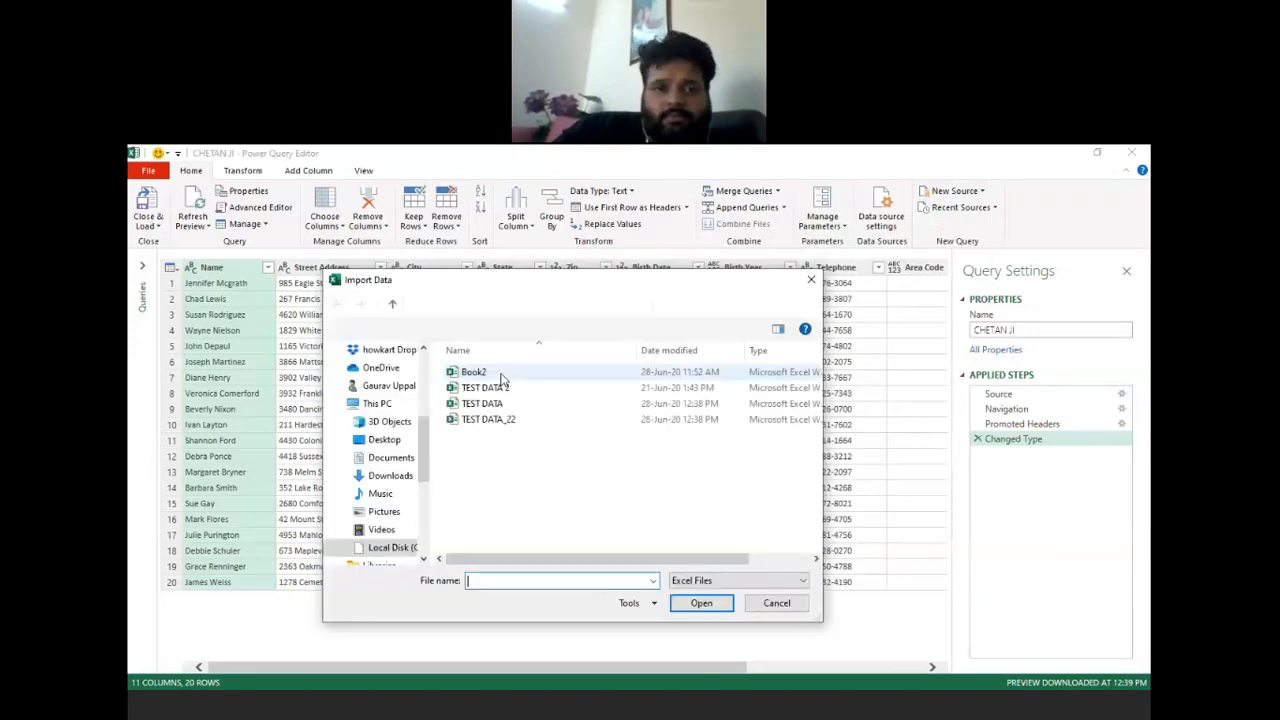
pyautogui.doubleClick(502, 406)
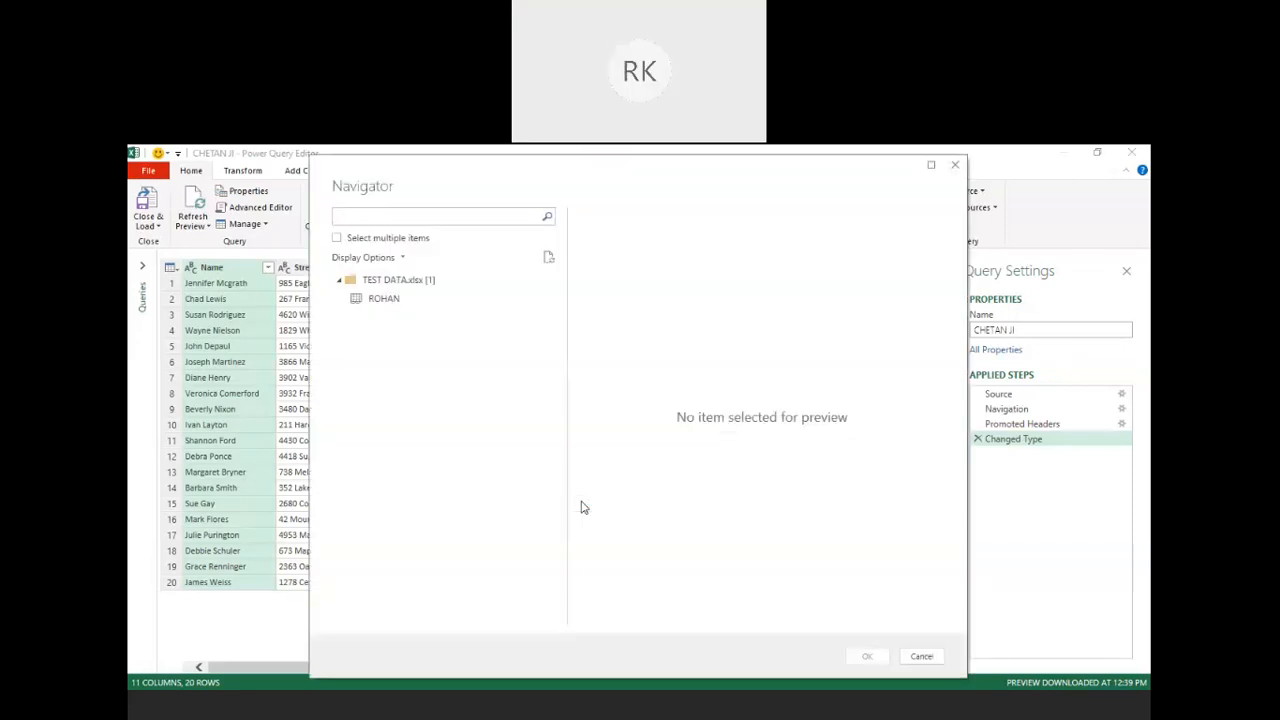
pyautogui.click(374, 303)
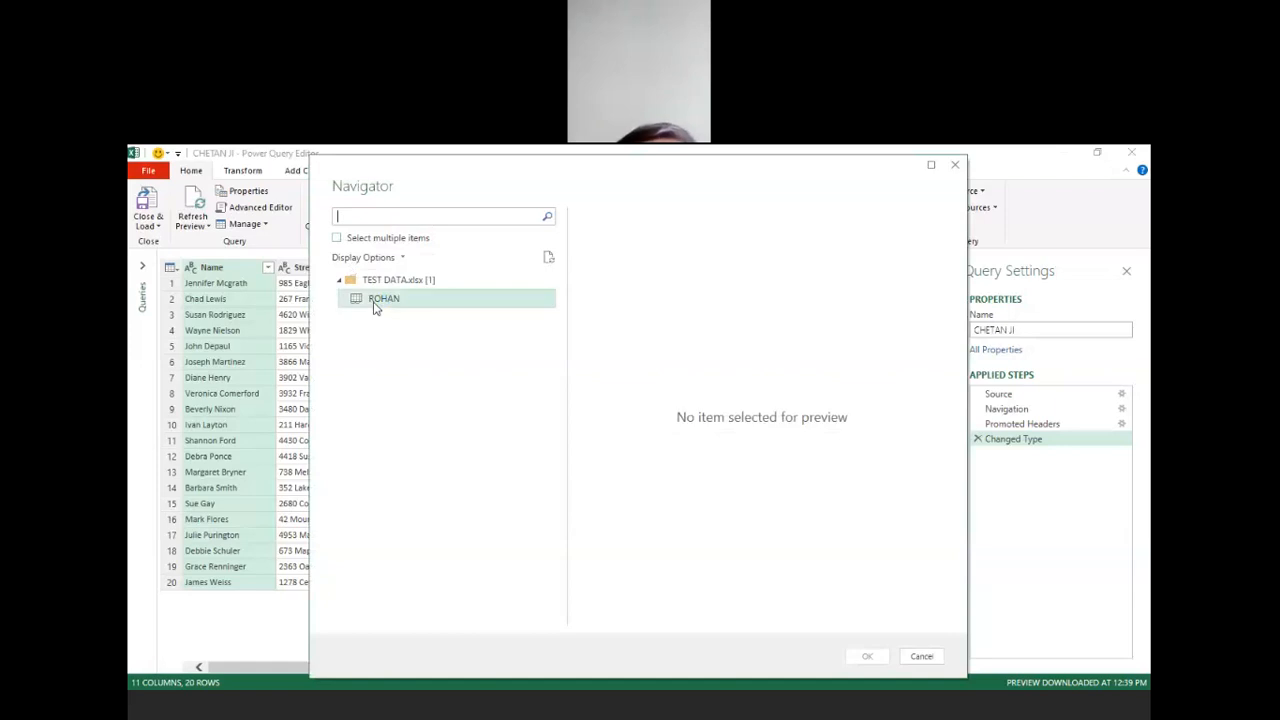
pyautogui.click(868, 656)
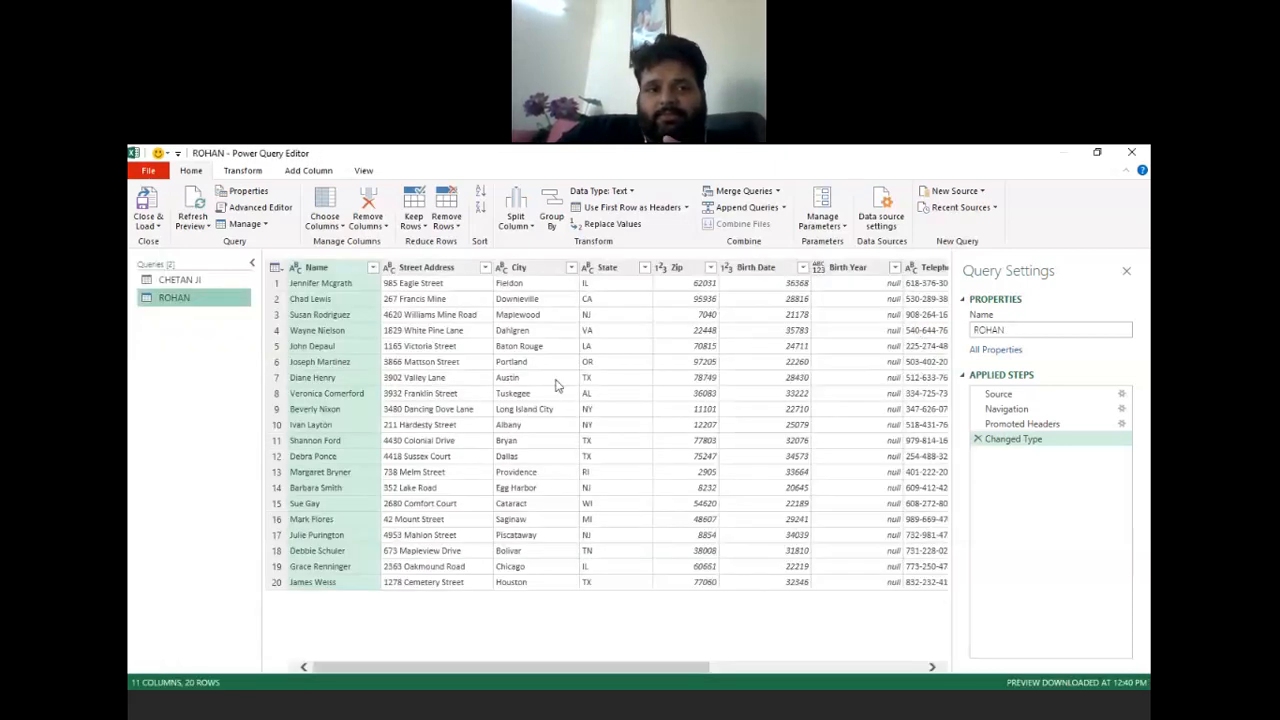
pyautogui.click(1125, 273)
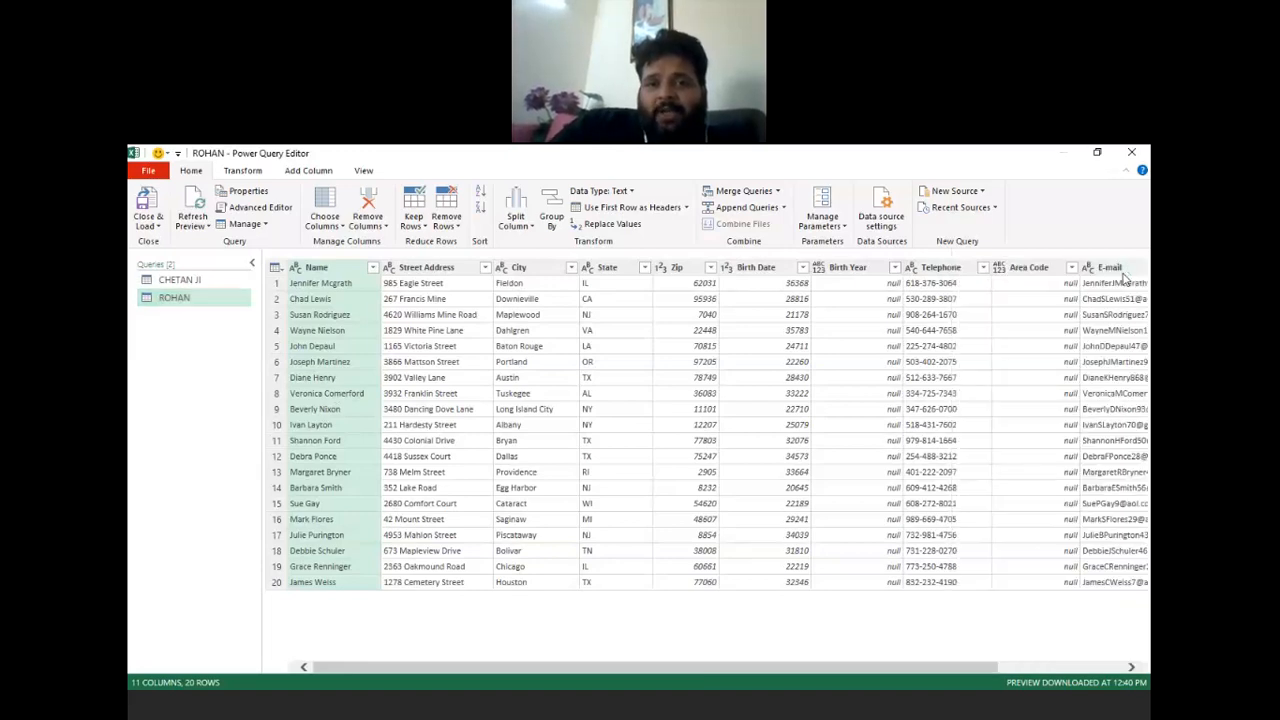
# - Merge the TEST DATA query with the TEST DATA_22 query on their Zip columns using a Left Outer join
pyautogui.click(738, 192)
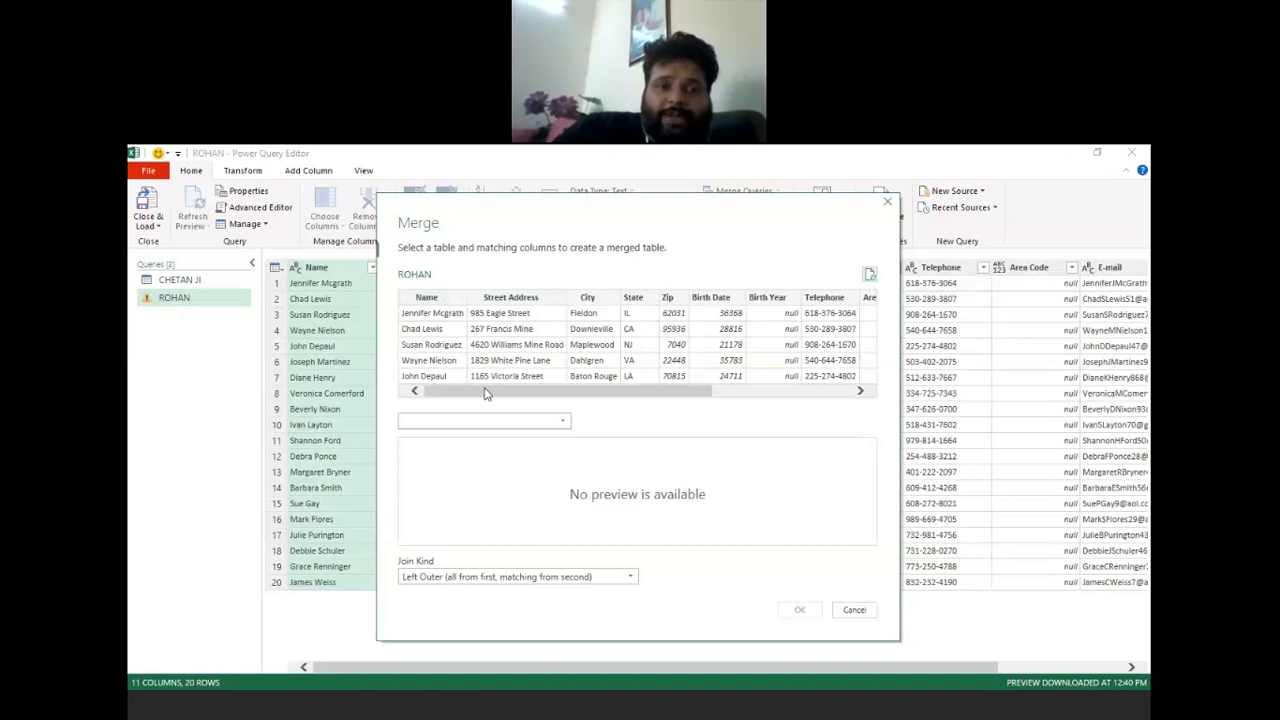
pyautogui.click(504, 422)
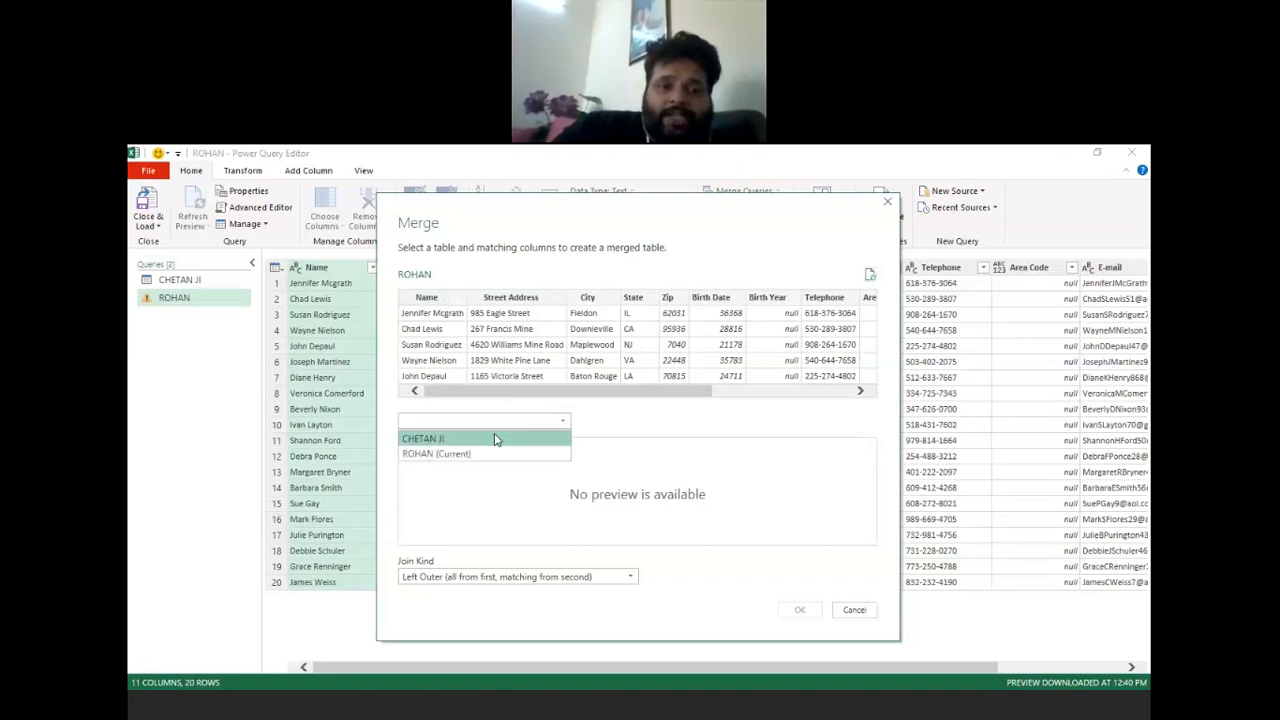
pyautogui.click(494, 439)
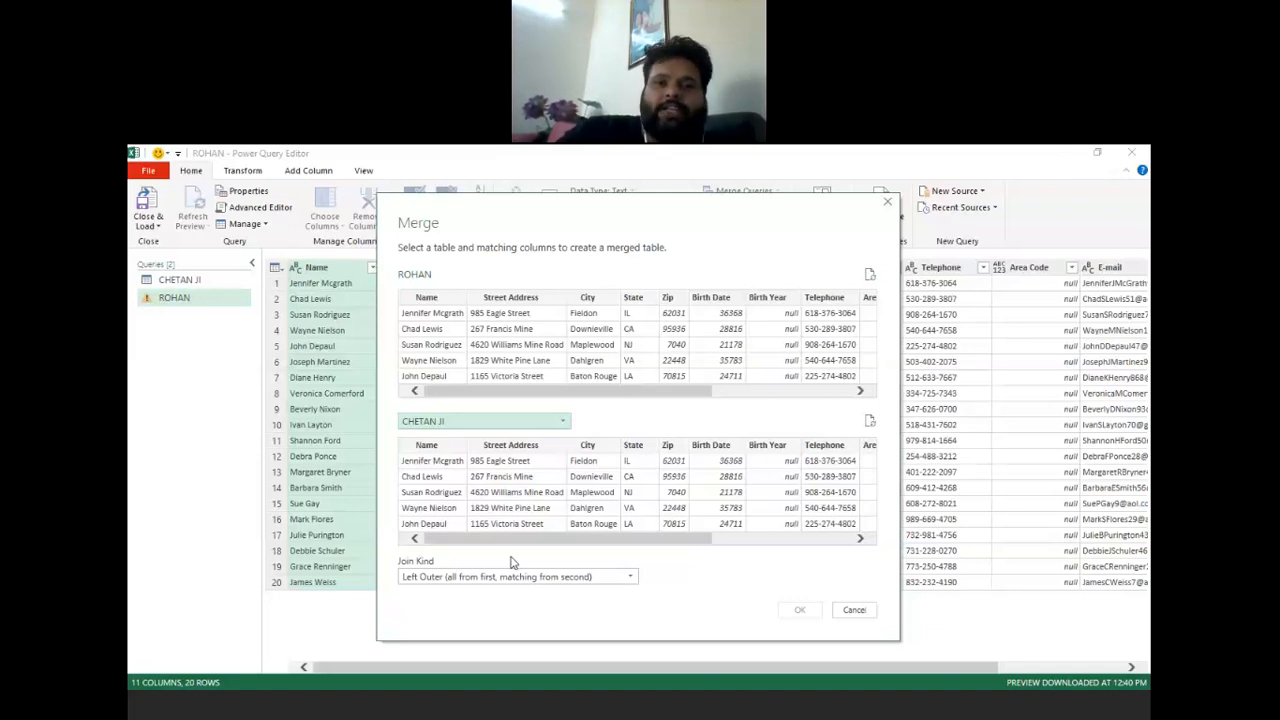
pyautogui.click(668, 298)
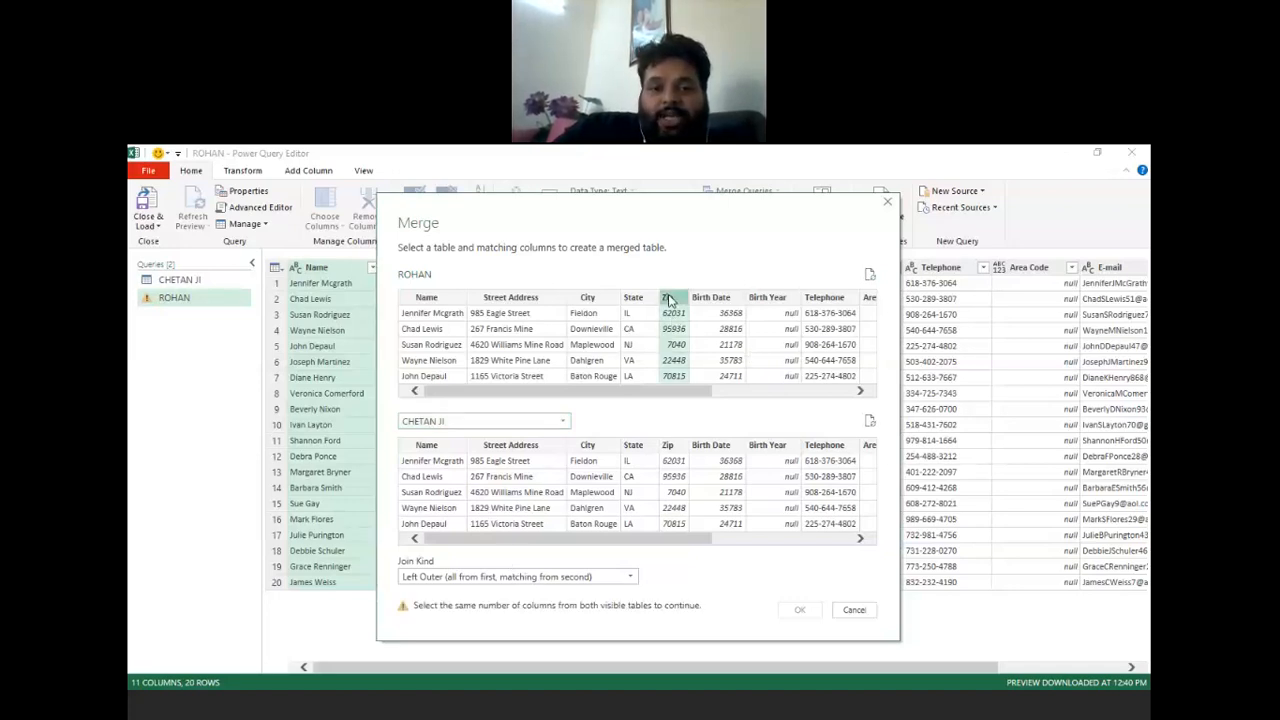
pyautogui.click(676, 452)
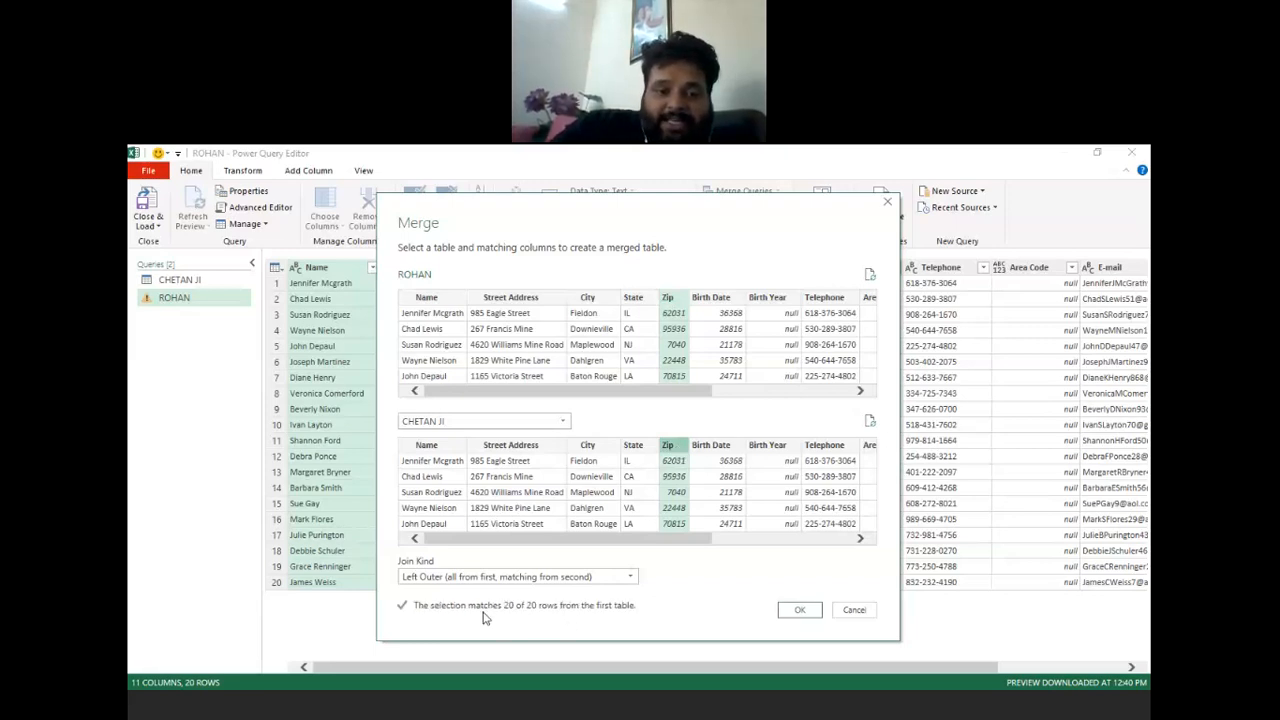
pyautogui.click(800, 612)
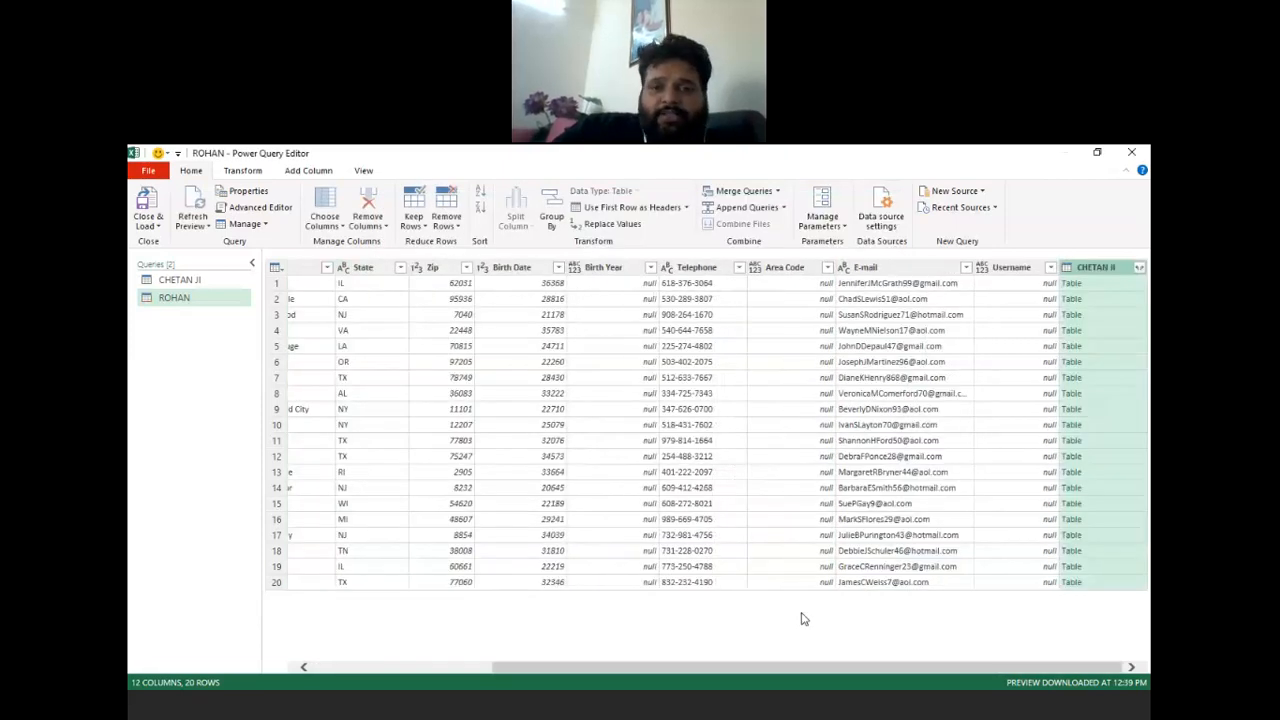
# - Expand the merged table column to only City, State and Birth Date, keeping the original column name as prefix
pyautogui.click(1139, 269)
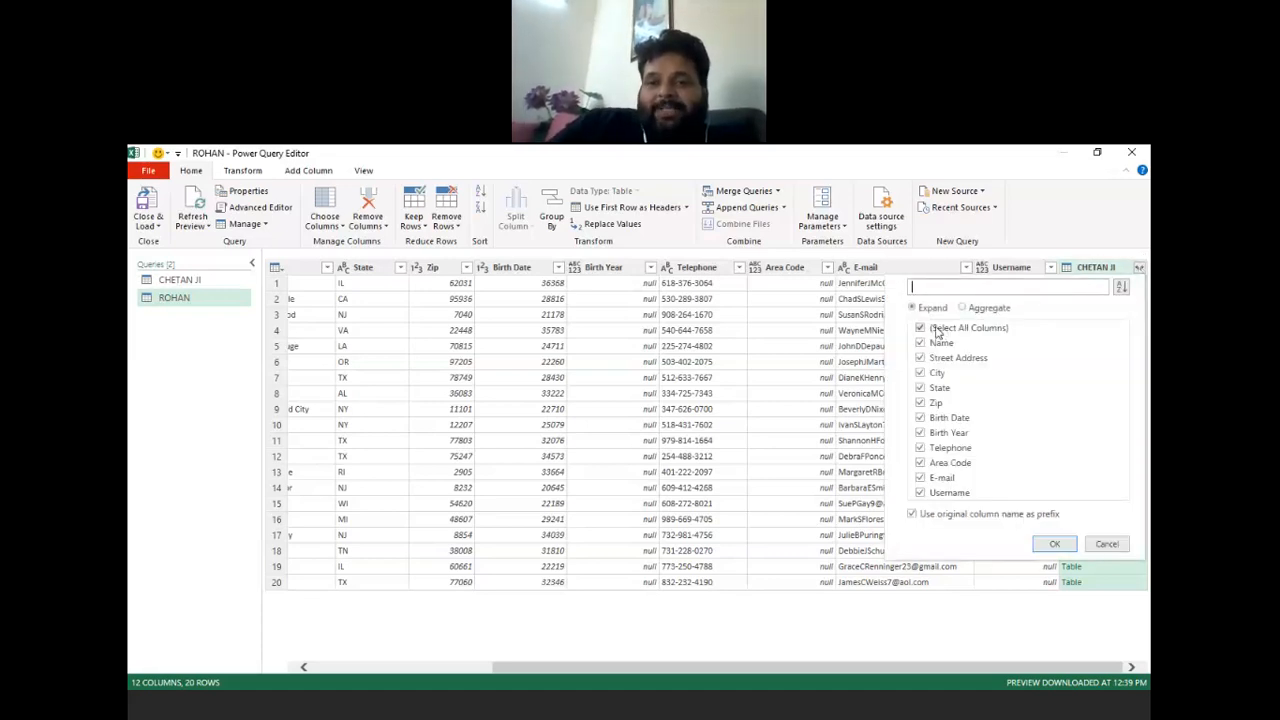
pyautogui.click(935, 330)
pyautogui.click(924, 373)
pyautogui.click(924, 389)
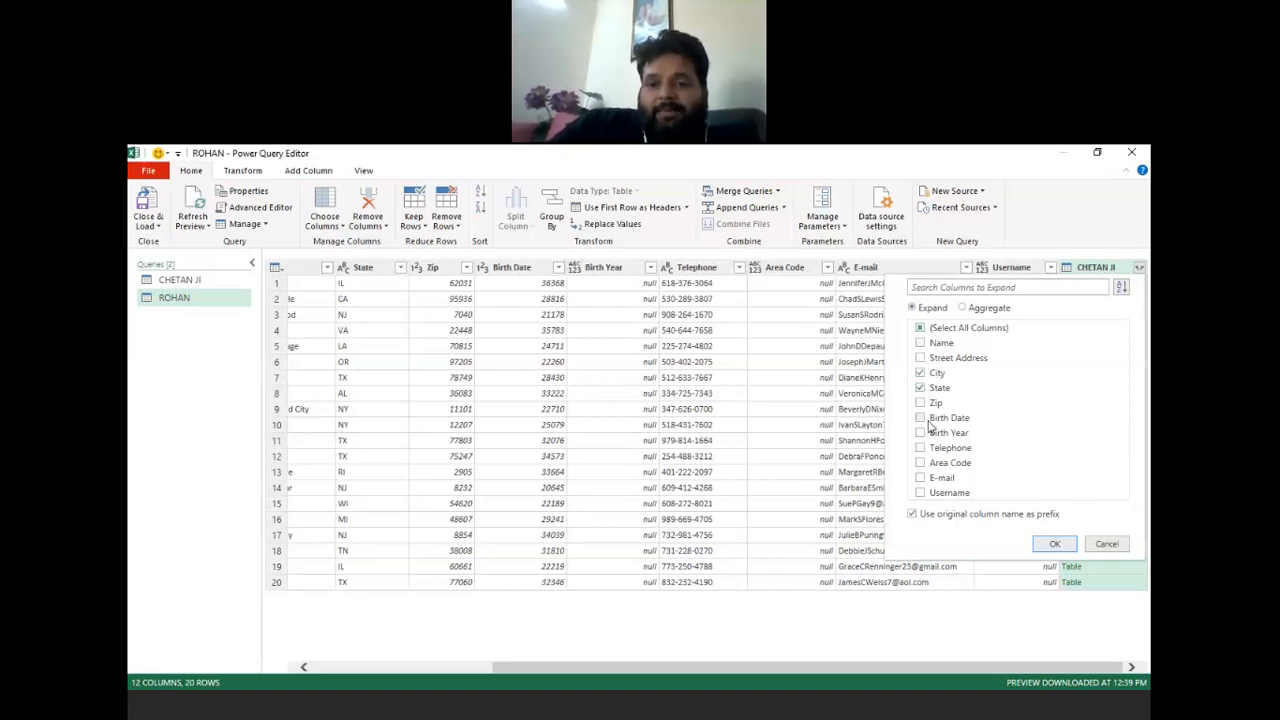
pyautogui.click(925, 419)
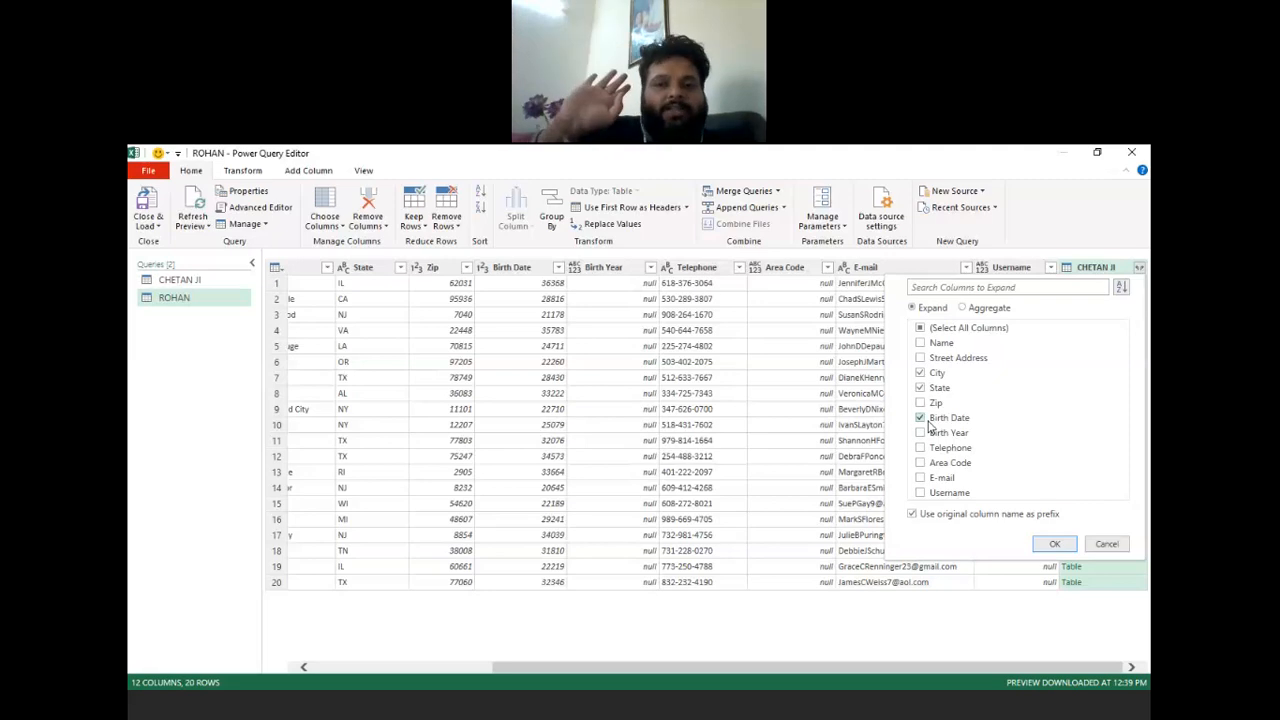
pyautogui.click(1054, 543)
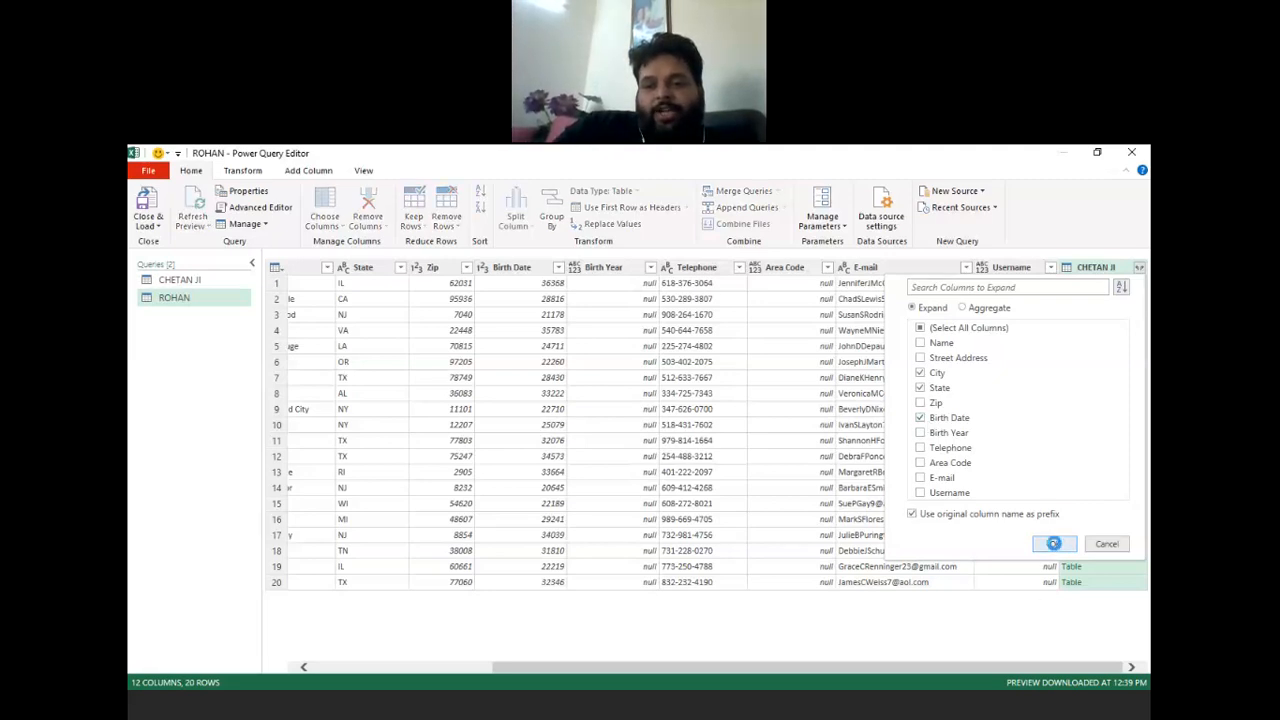
pyautogui.moveTo(836, 673); pyautogui.dragTo(1031, 671)
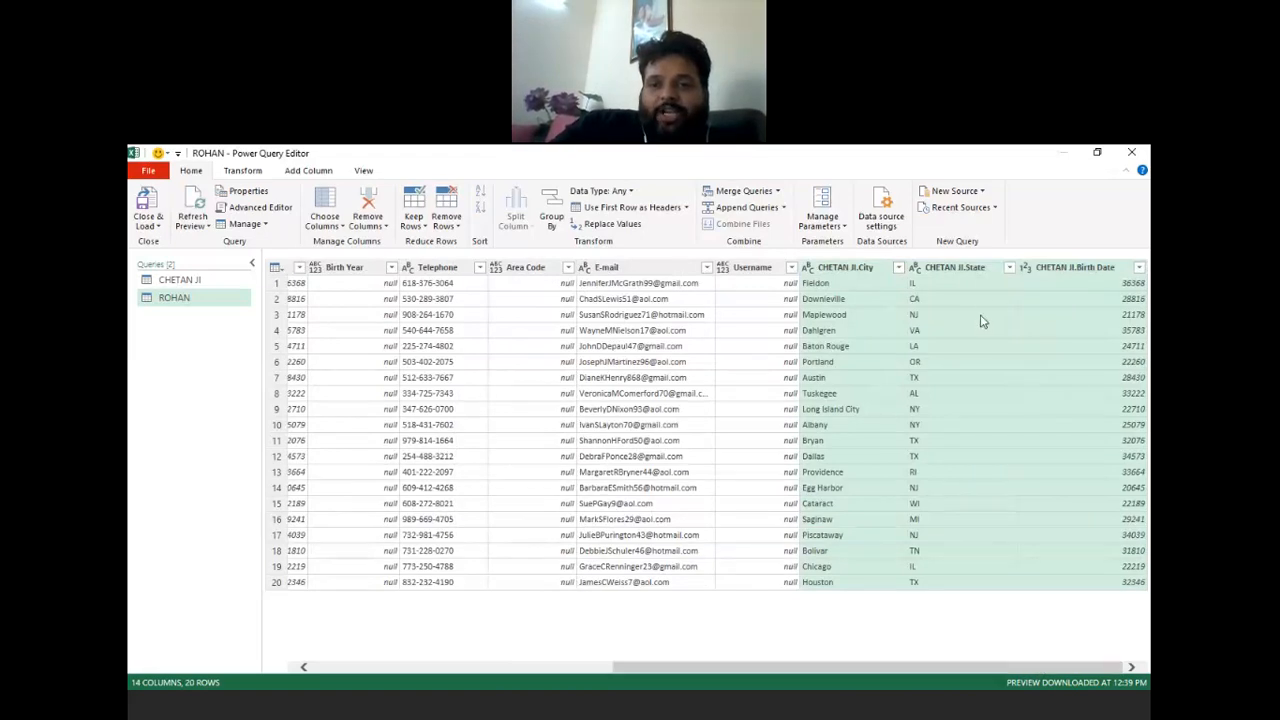
# - Move the merged City column directly after the original City column for comparison
pyautogui.click(940, 270)
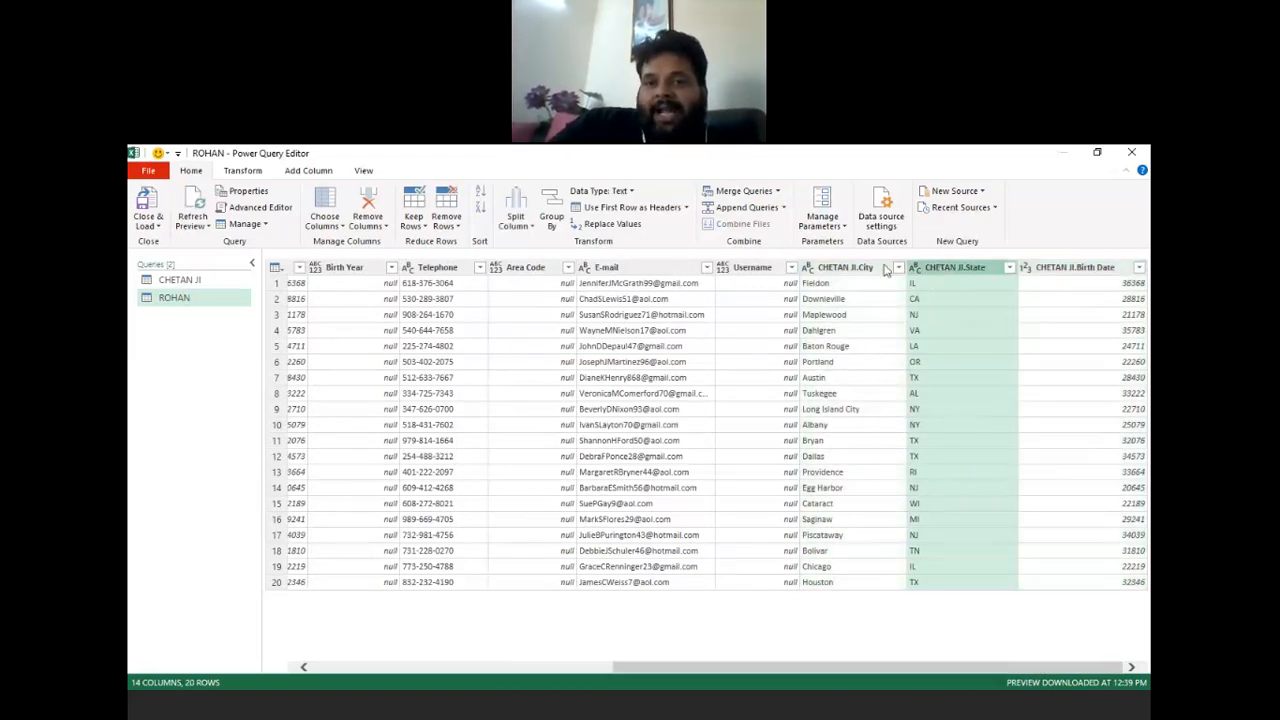
pyautogui.click(845, 268)
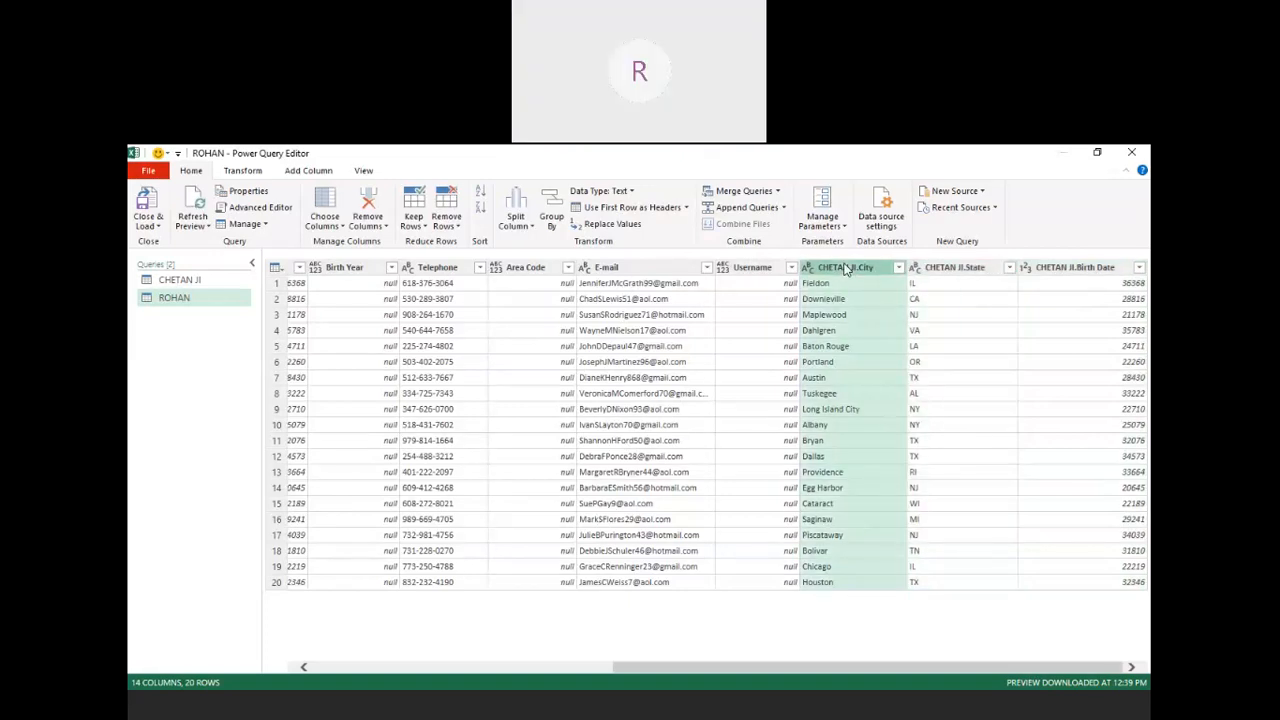
pyautogui.moveTo(845, 268); pyautogui.dragTo(360, 331)
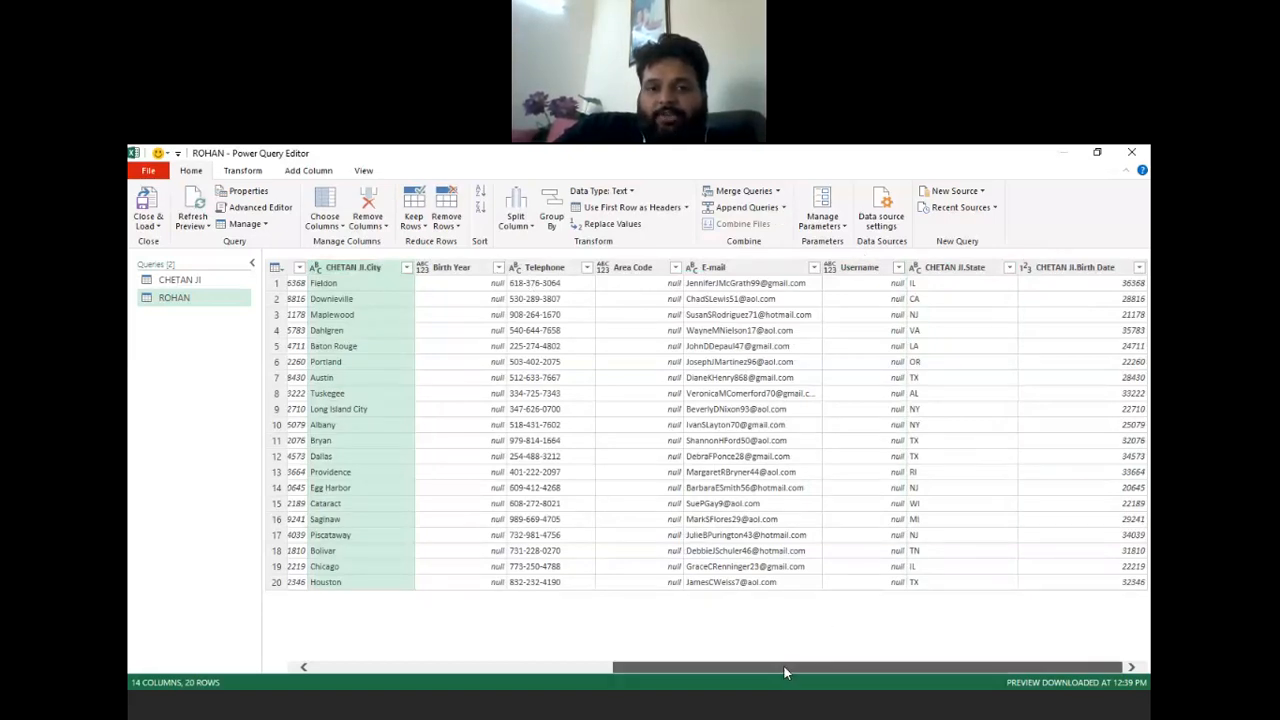
pyautogui.hscroll(-2, 783, 664)
pyautogui.moveTo(688, 273); pyautogui.dragTo(449, 288)
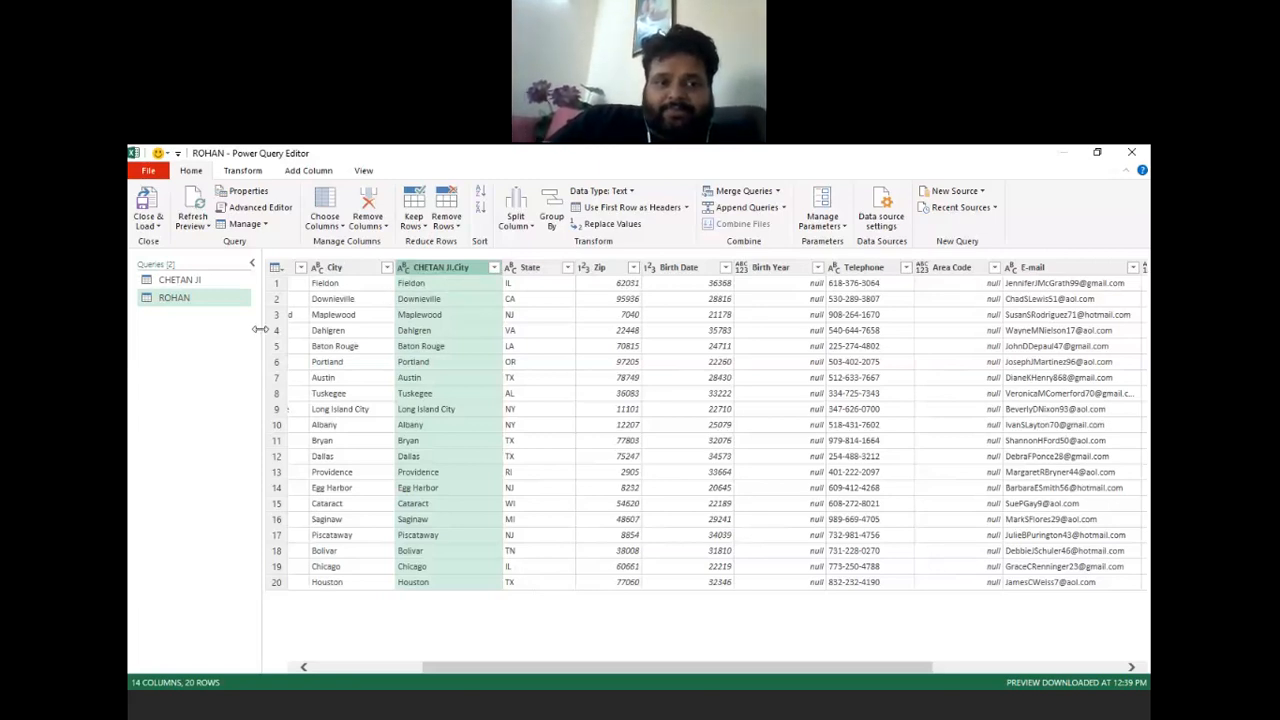
# - Close the Power Query Editor and discard the newly imported and merged queries
pyautogui.click(158, 227)
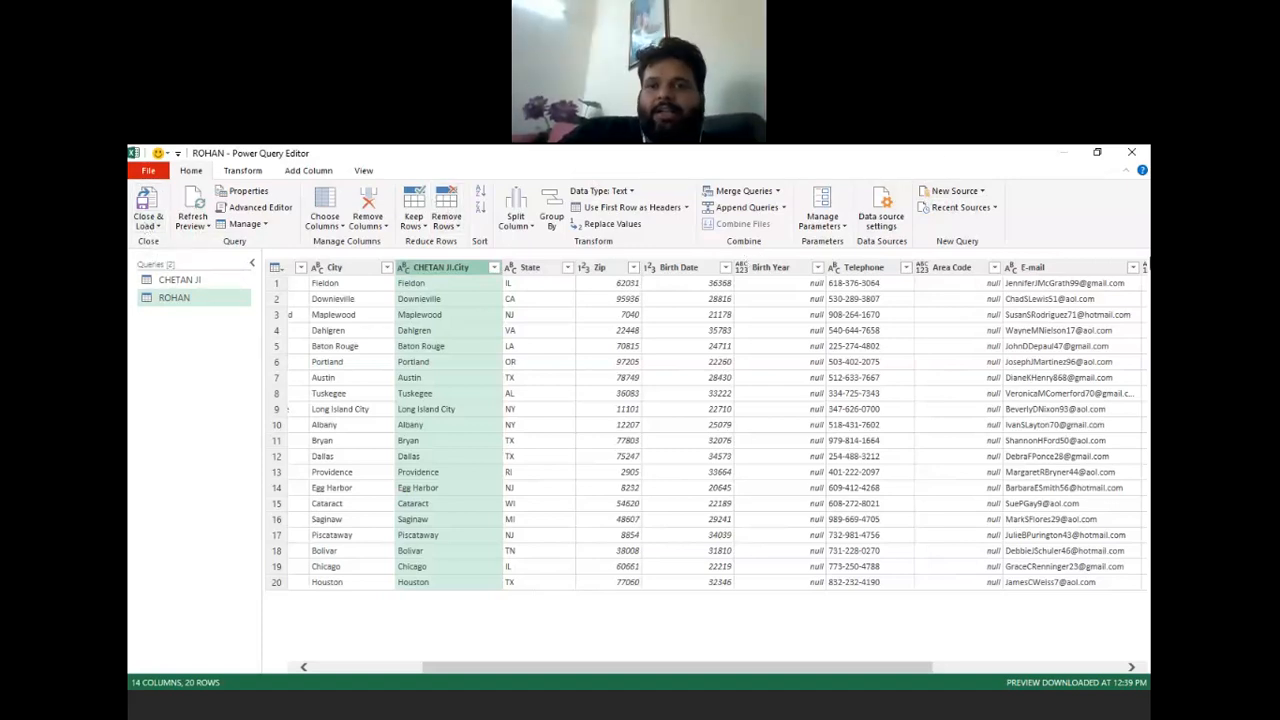
pyautogui.click(1134, 154)
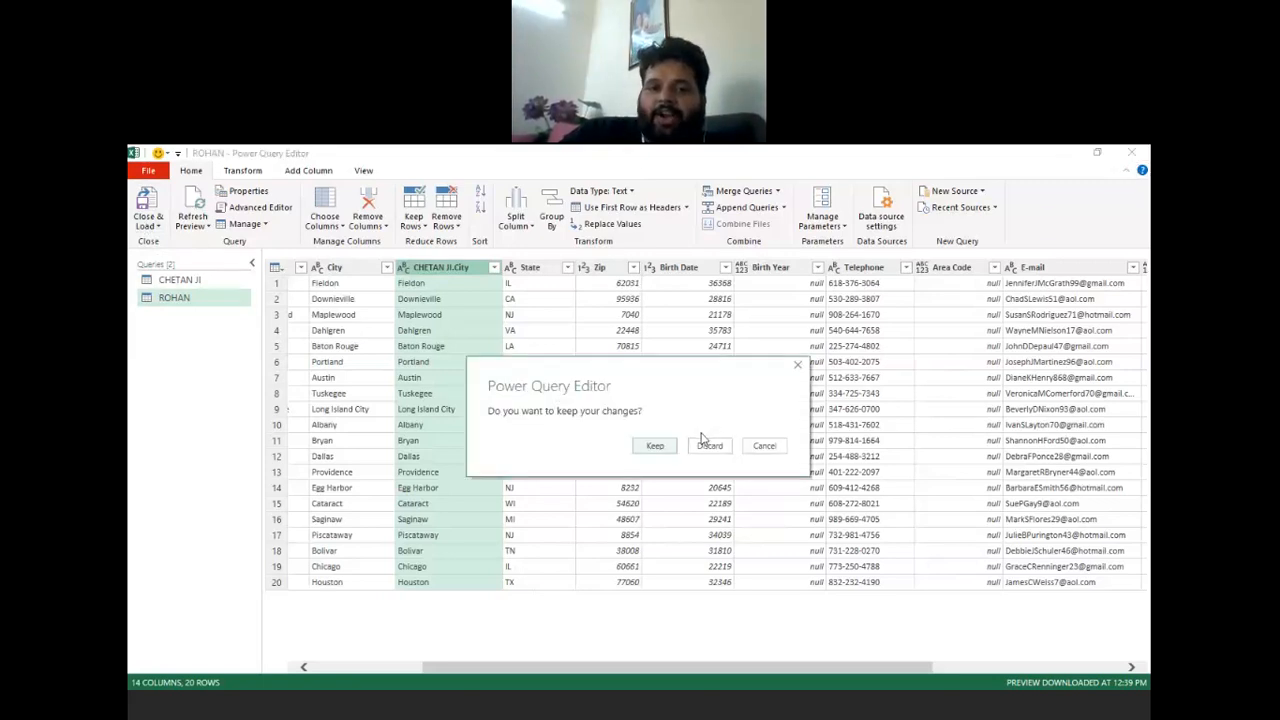
pyautogui.click(706, 444)
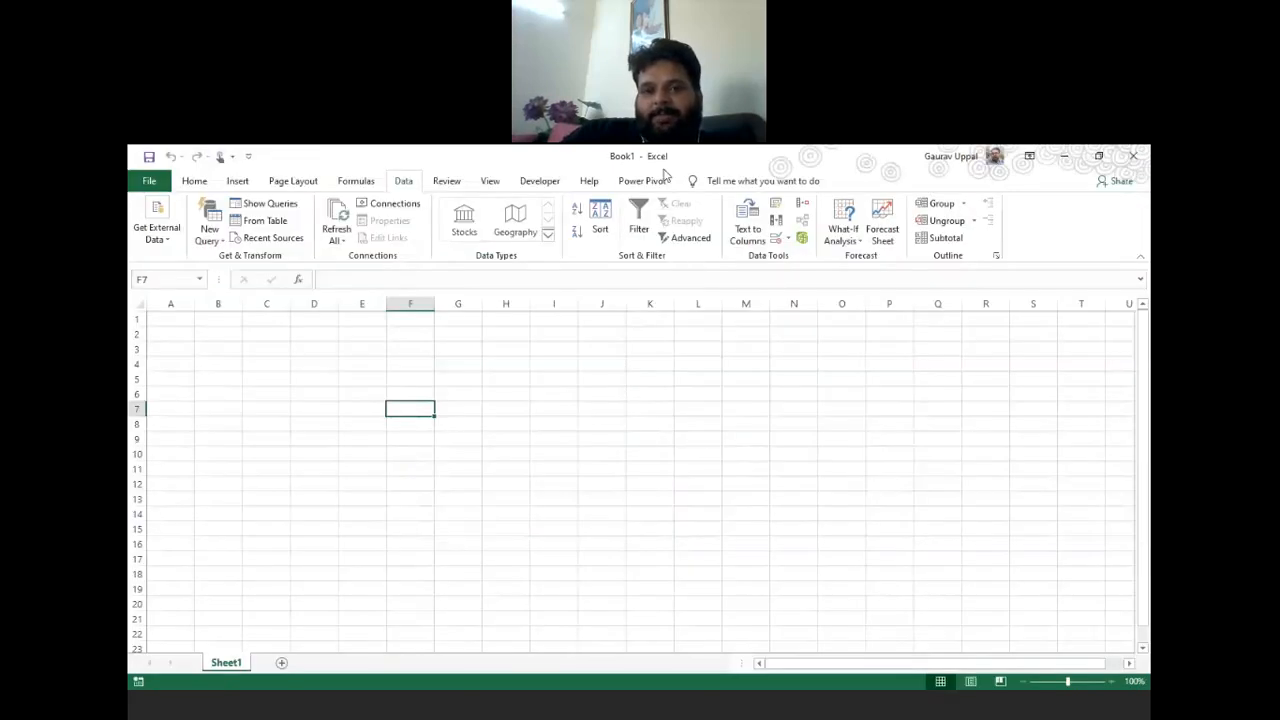
pyautogui.click(961, 150)
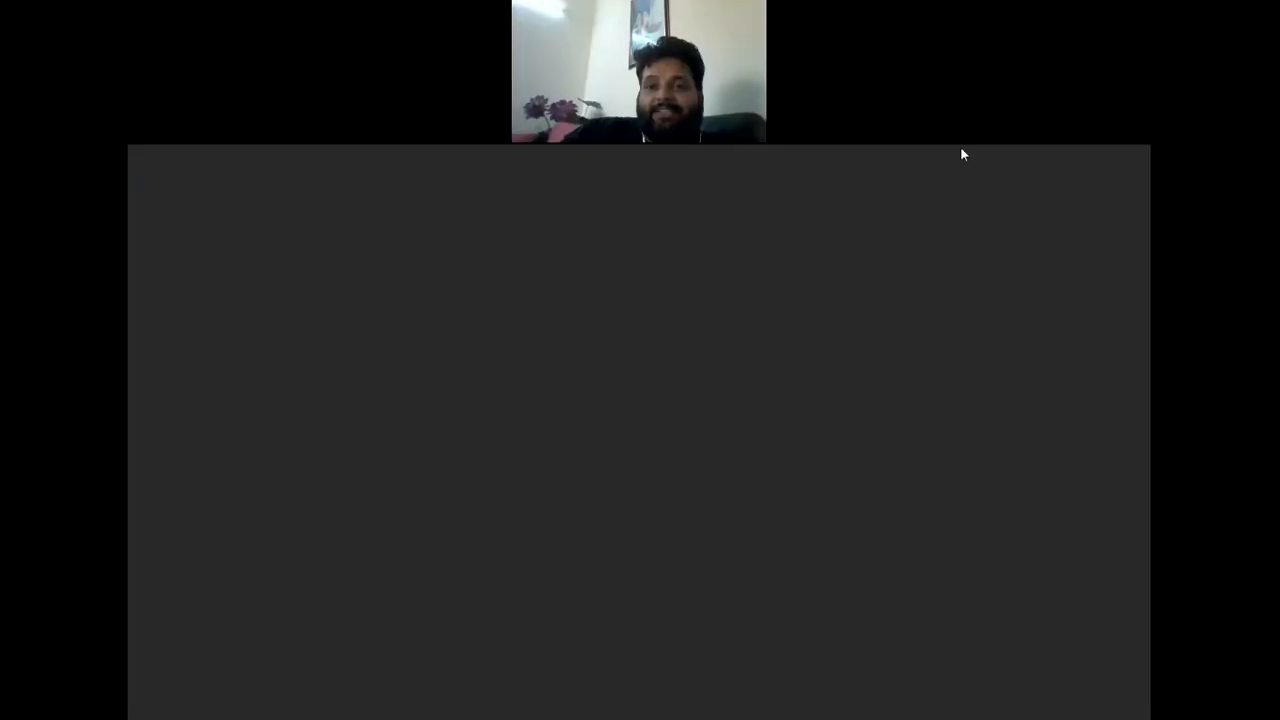
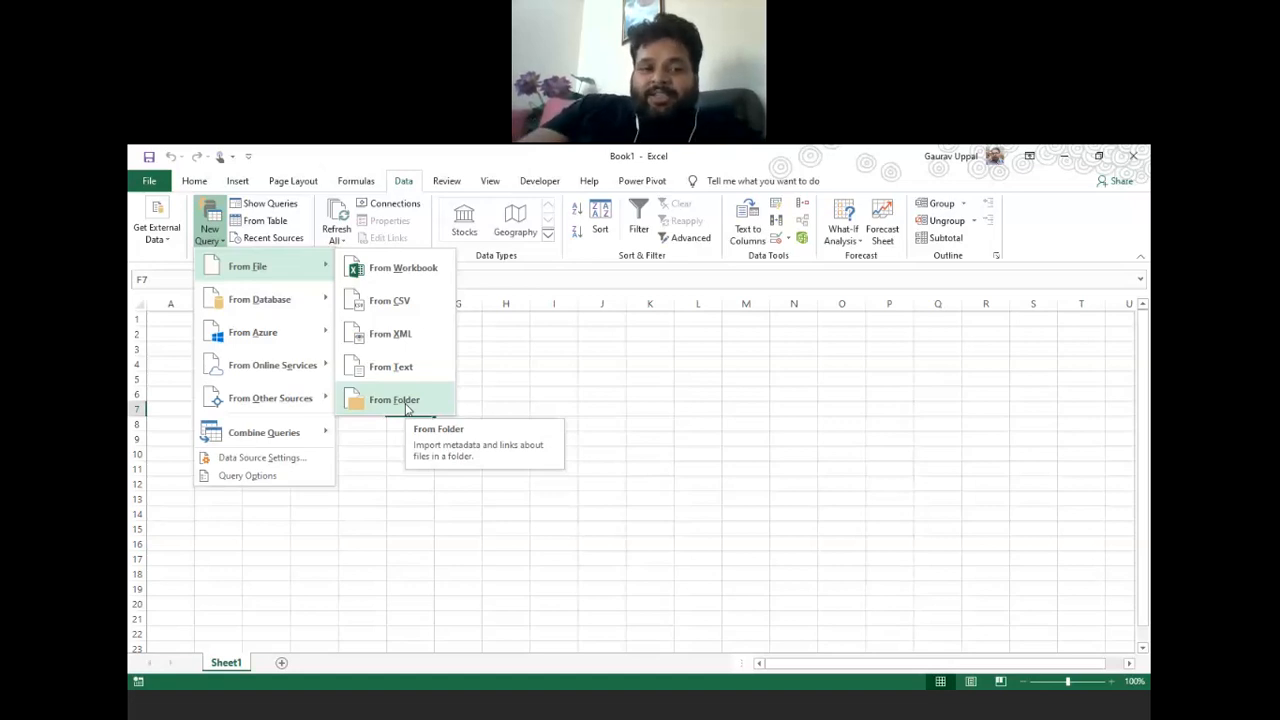
# - Start a new query from a folder, using the JUNE 21 folder on the desktop as its source
pyautogui.click(407, 400)
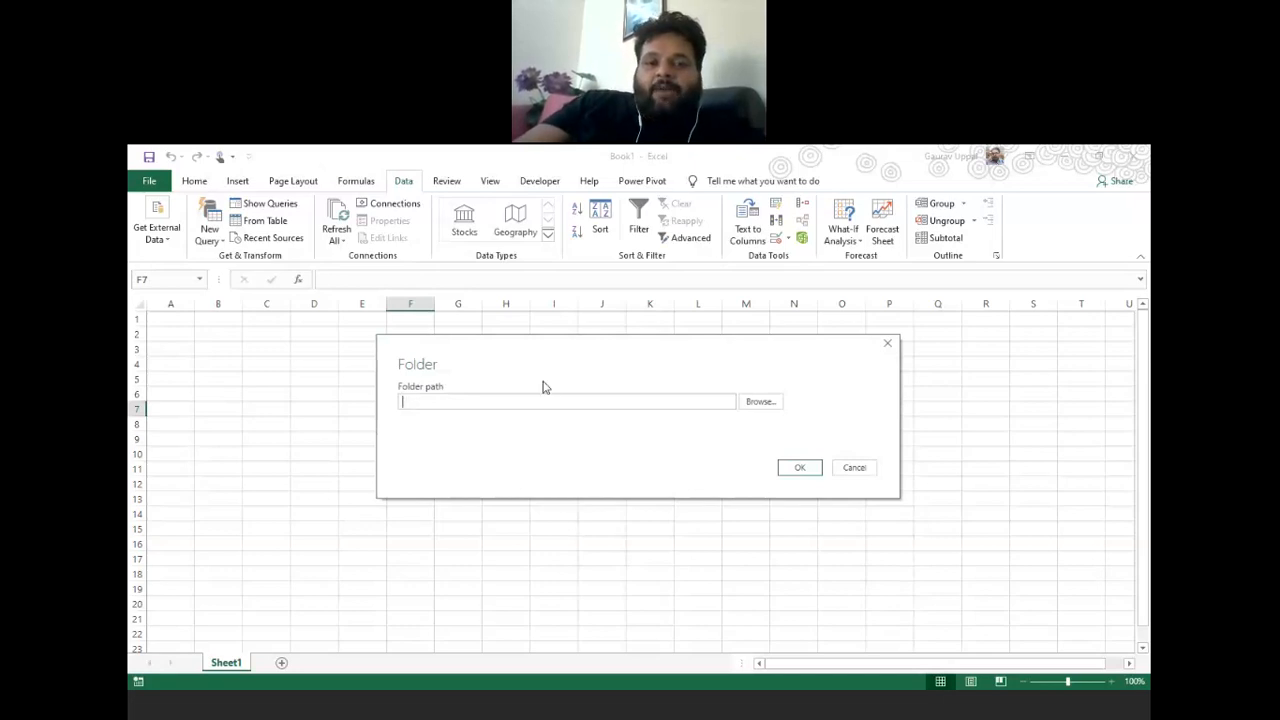
pyautogui.click(757, 403)
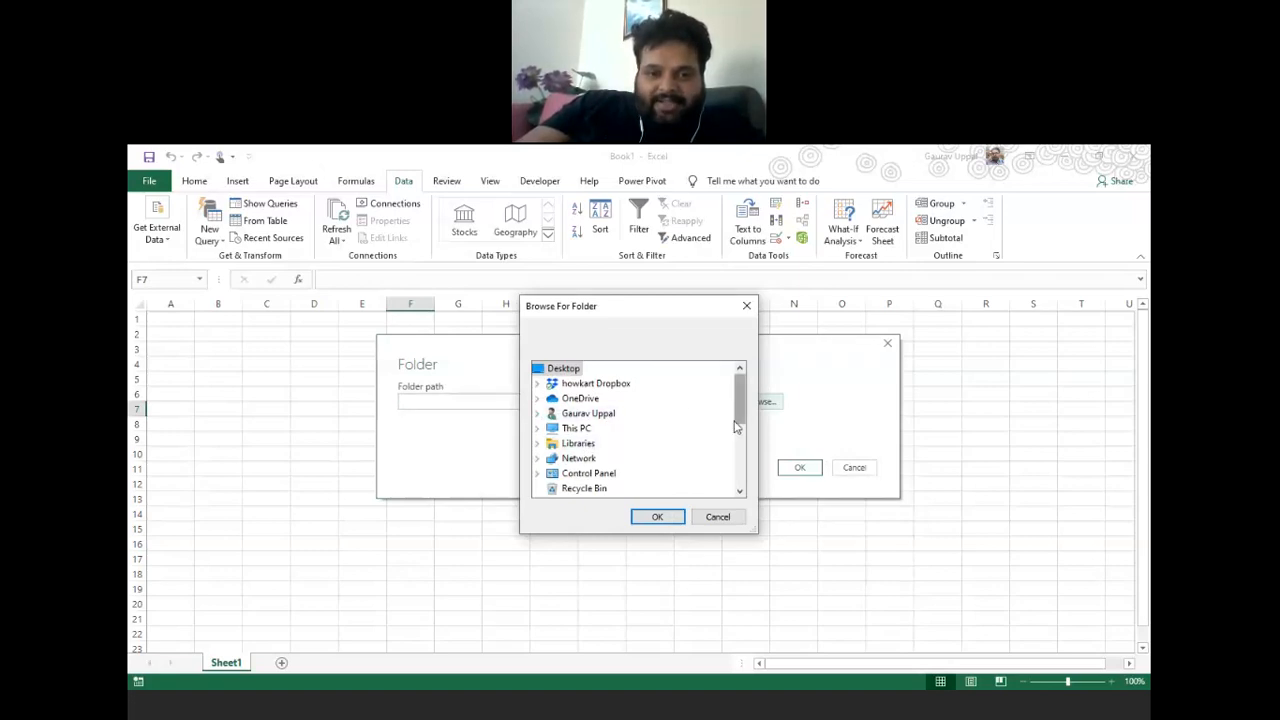
pyautogui.moveTo(740, 410); pyautogui.dragTo(743, 457)
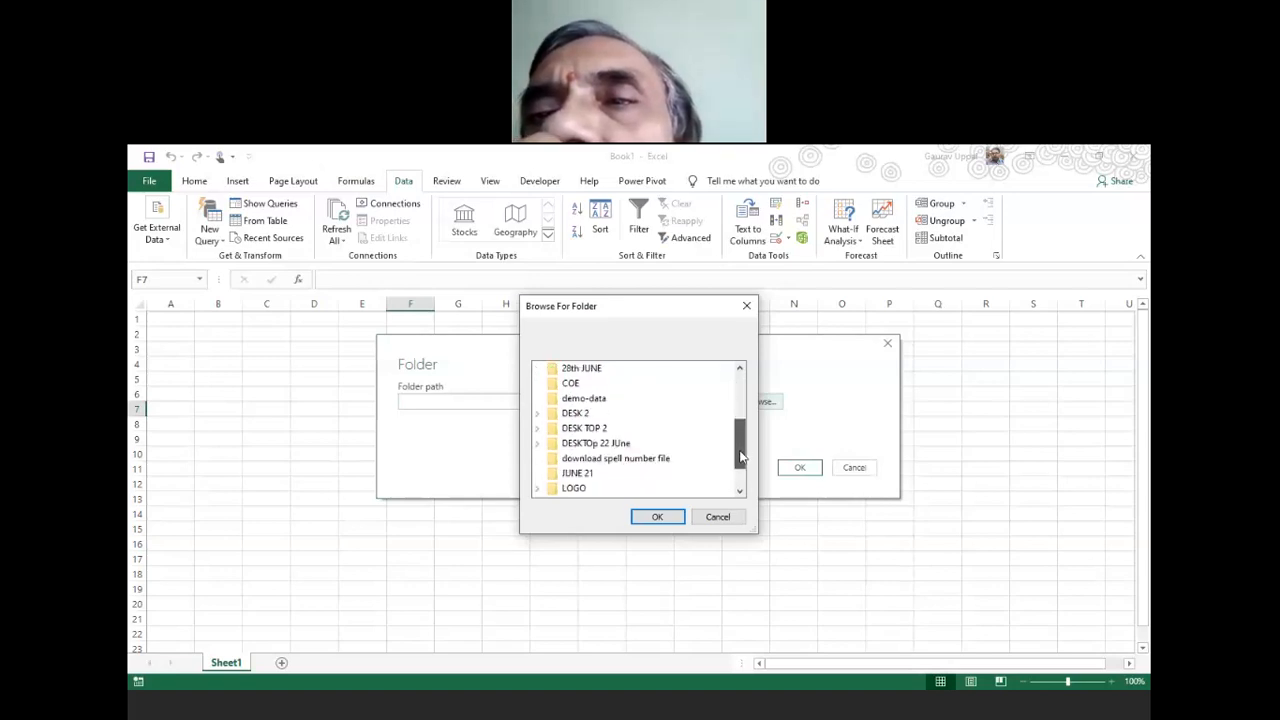
pyautogui.click(575, 474)
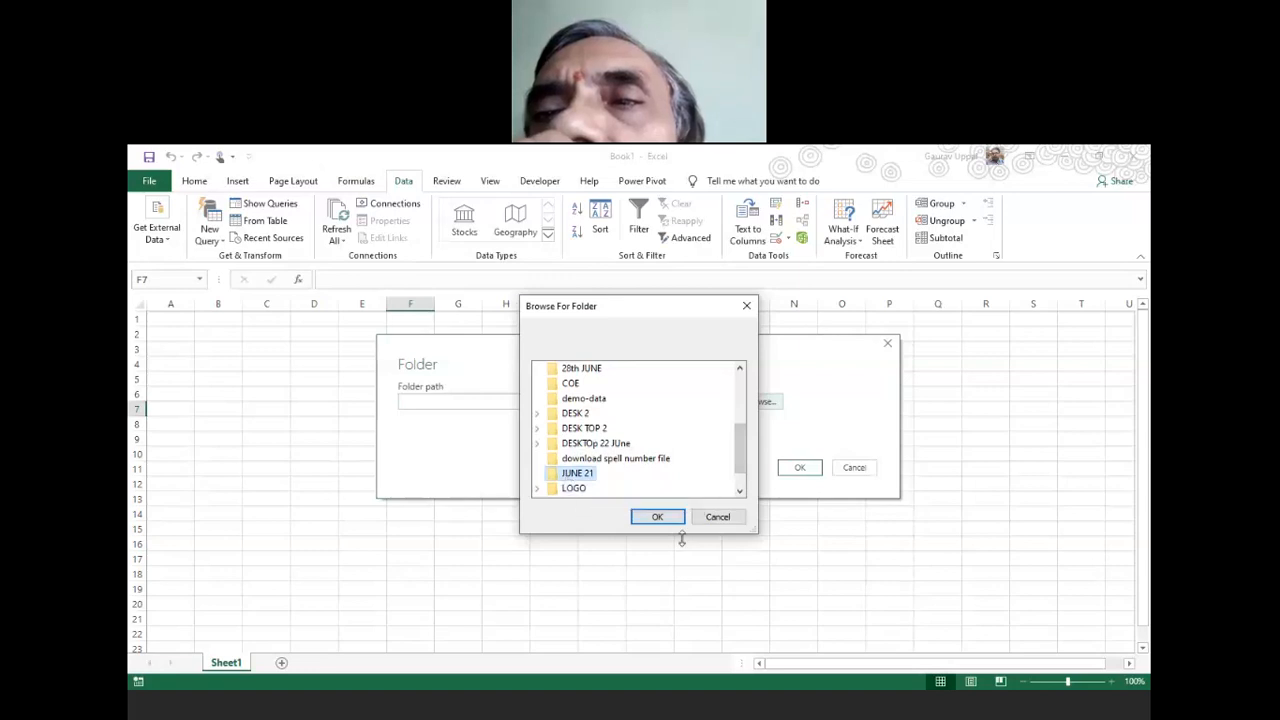
pyautogui.click(658, 517)
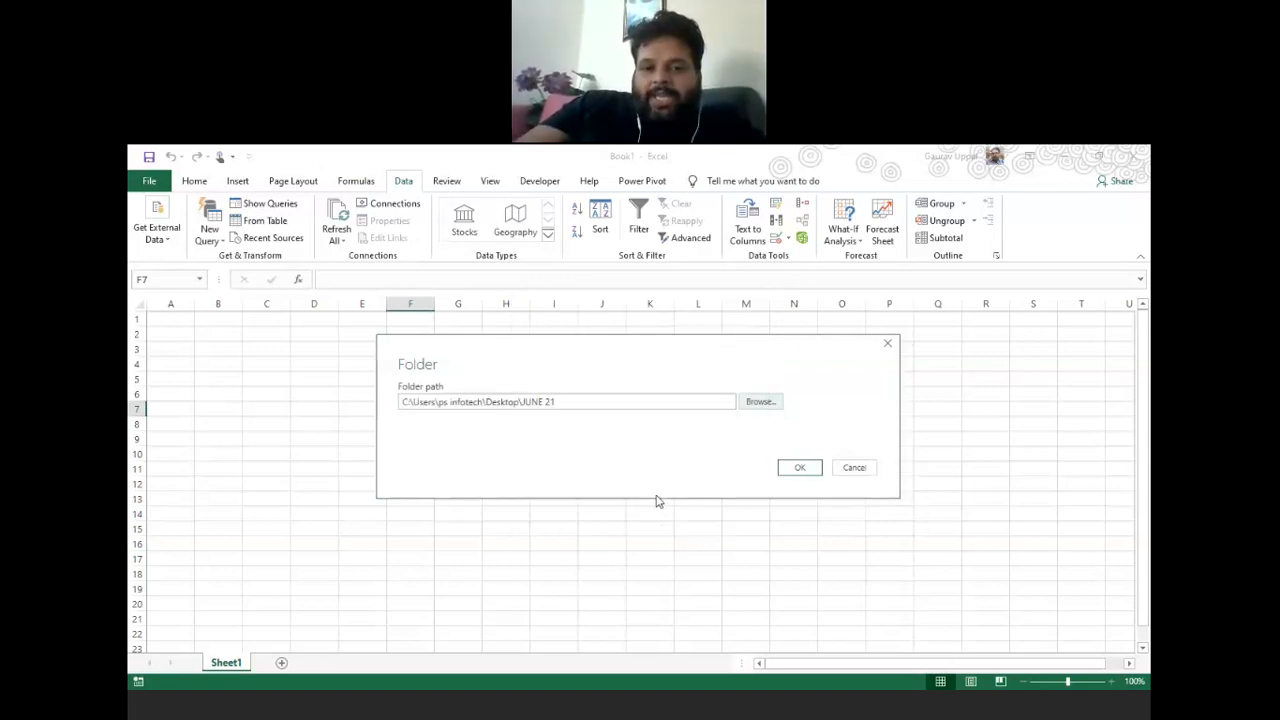
pyautogui.click(801, 470)
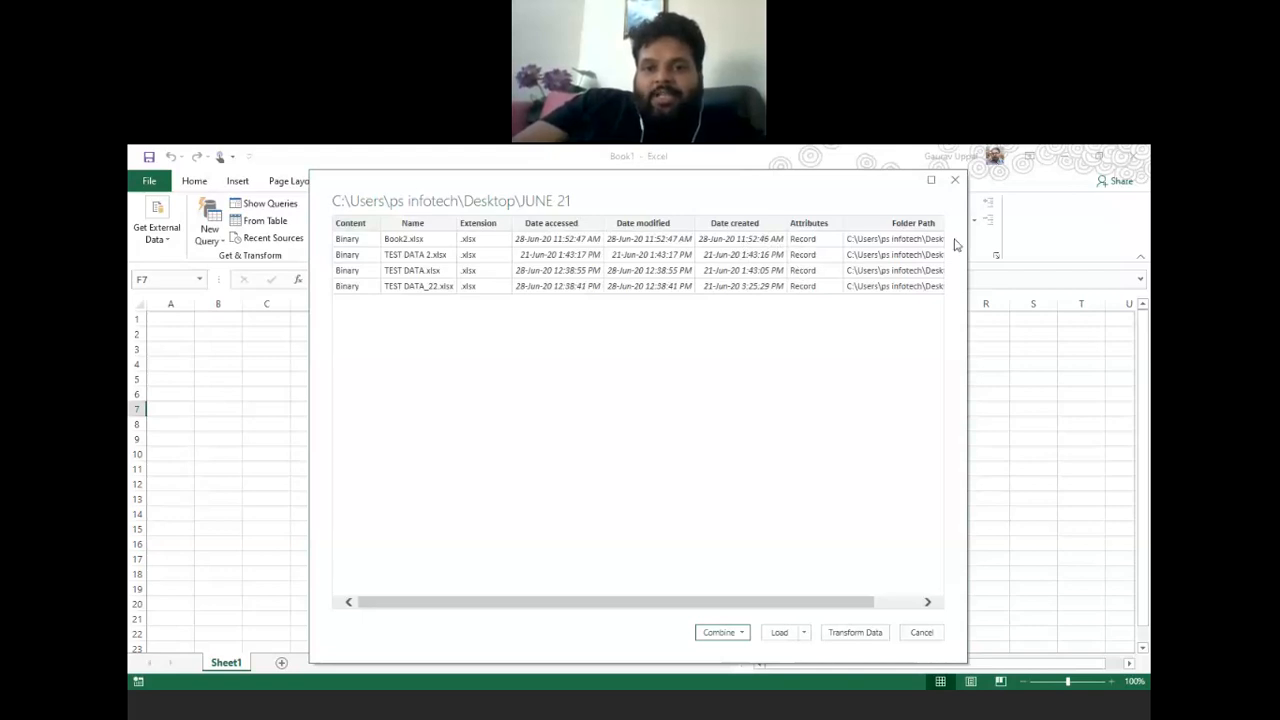
# - Examine the file list of the JUNE 21 folder and the available options for combining the files
pyautogui.moveTo(749, 606); pyautogui.dragTo(645, 608)
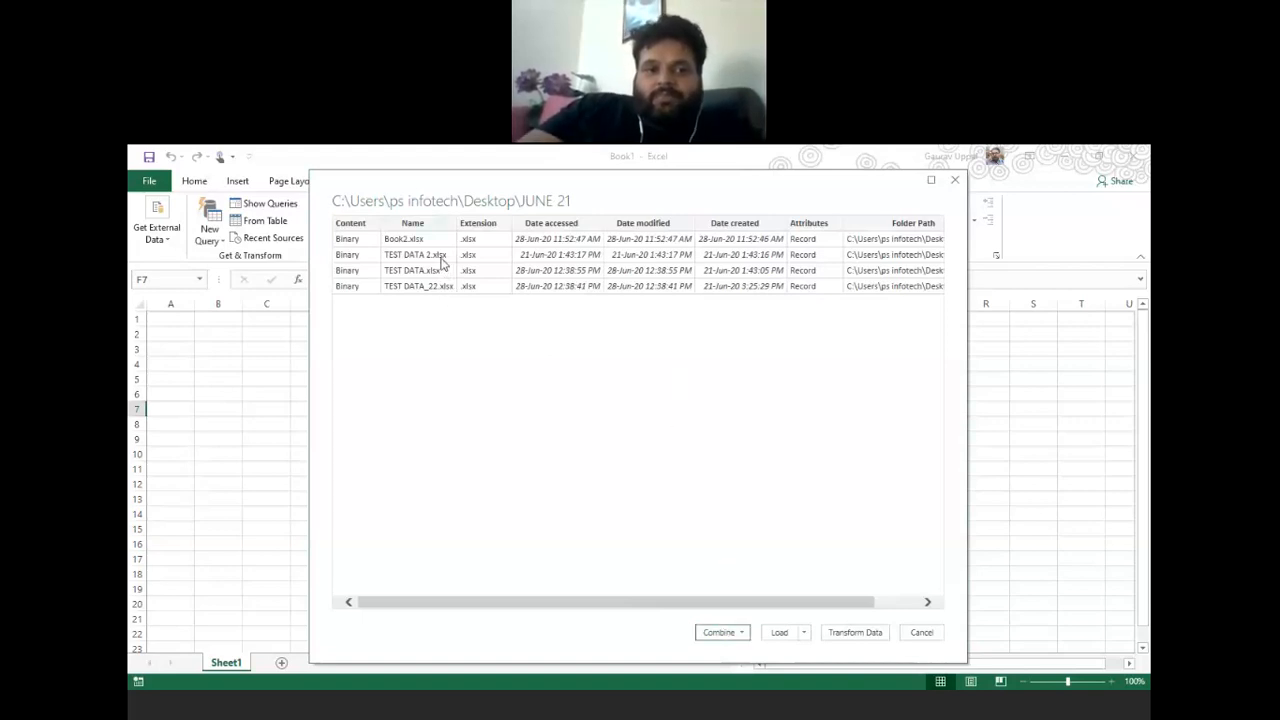
pyautogui.click(726, 635)
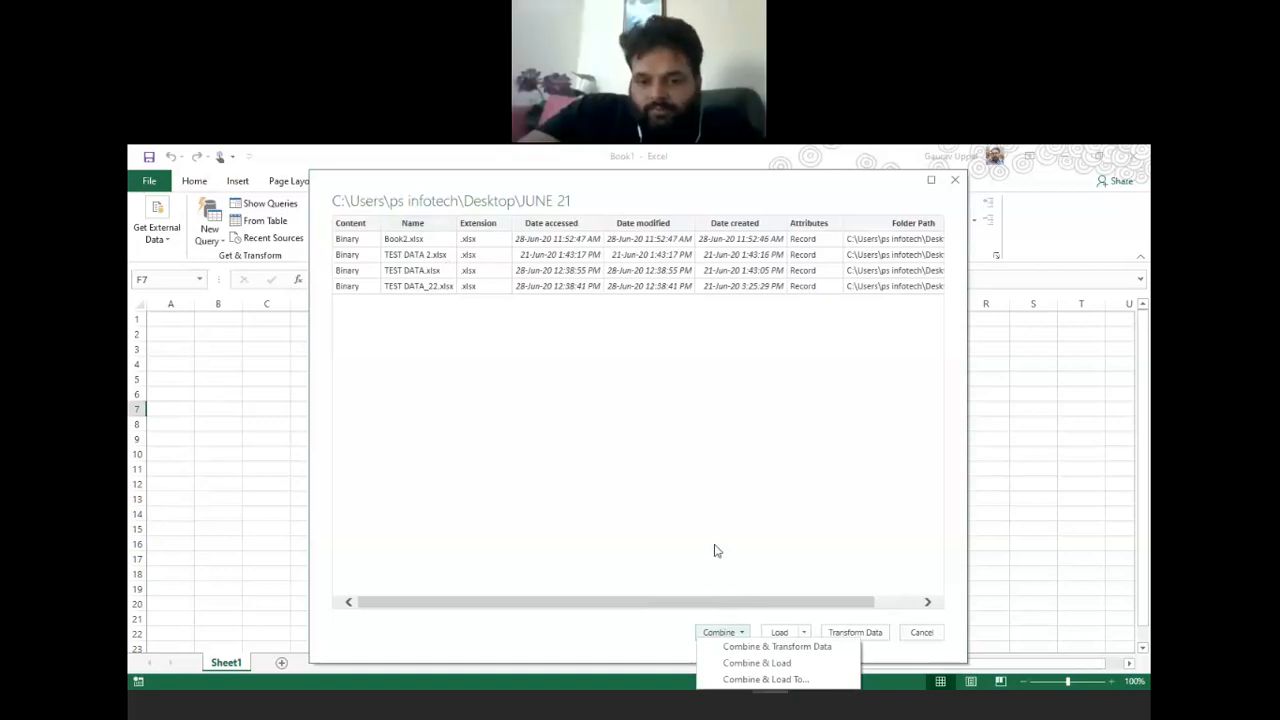
pyautogui.click(716, 552)
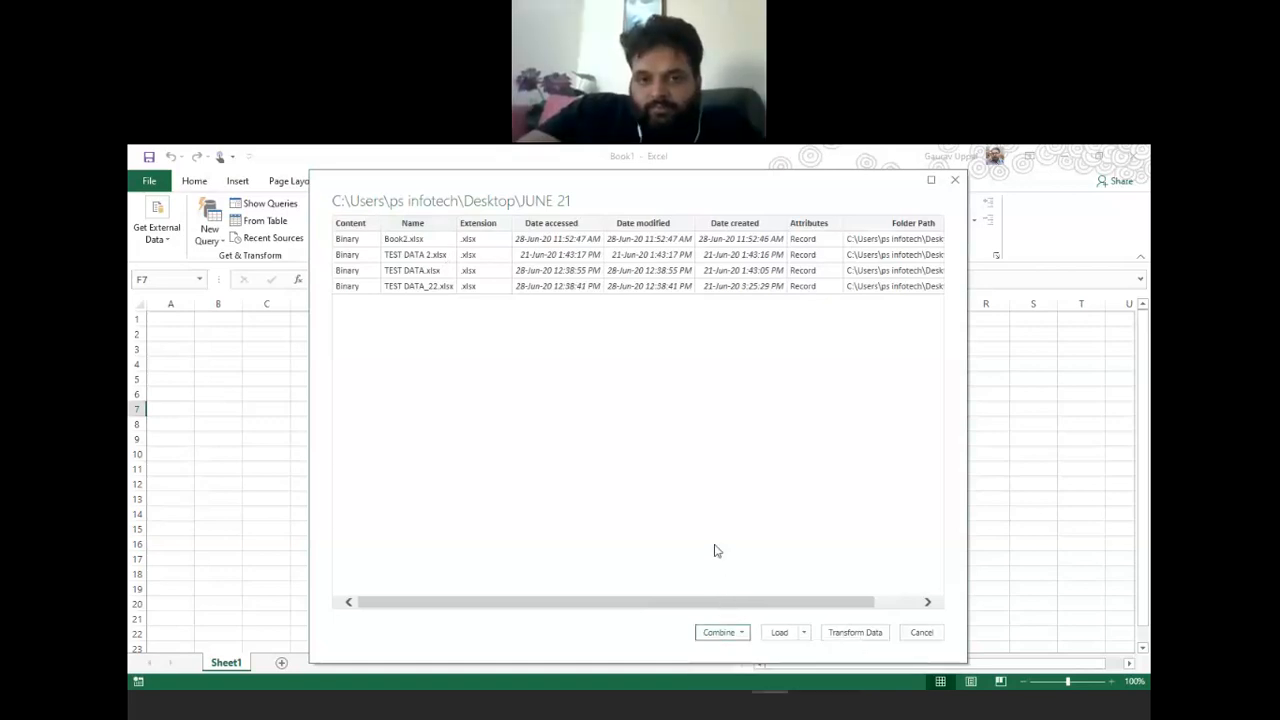
# - Open the JUNE 21 folder's file list for transformation and filter its Name column to exclude Book2.xlsx
pyautogui.click(852, 632)
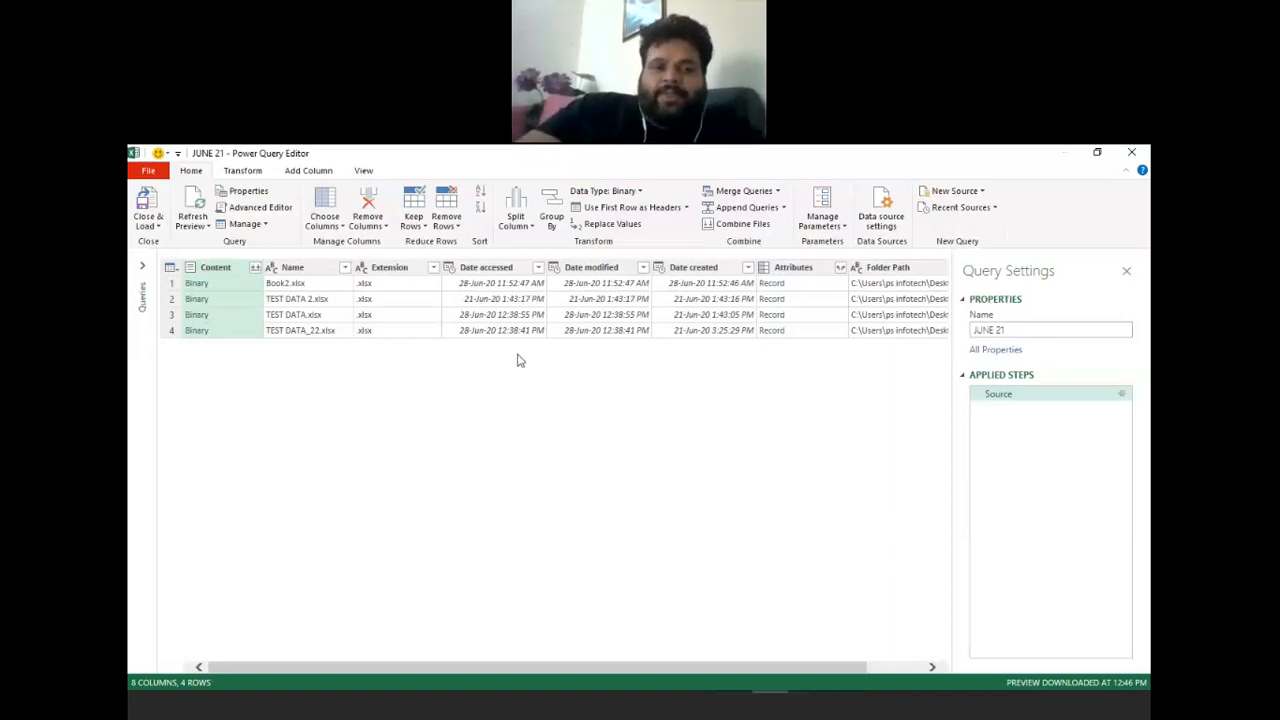
pyautogui.click(328, 299)
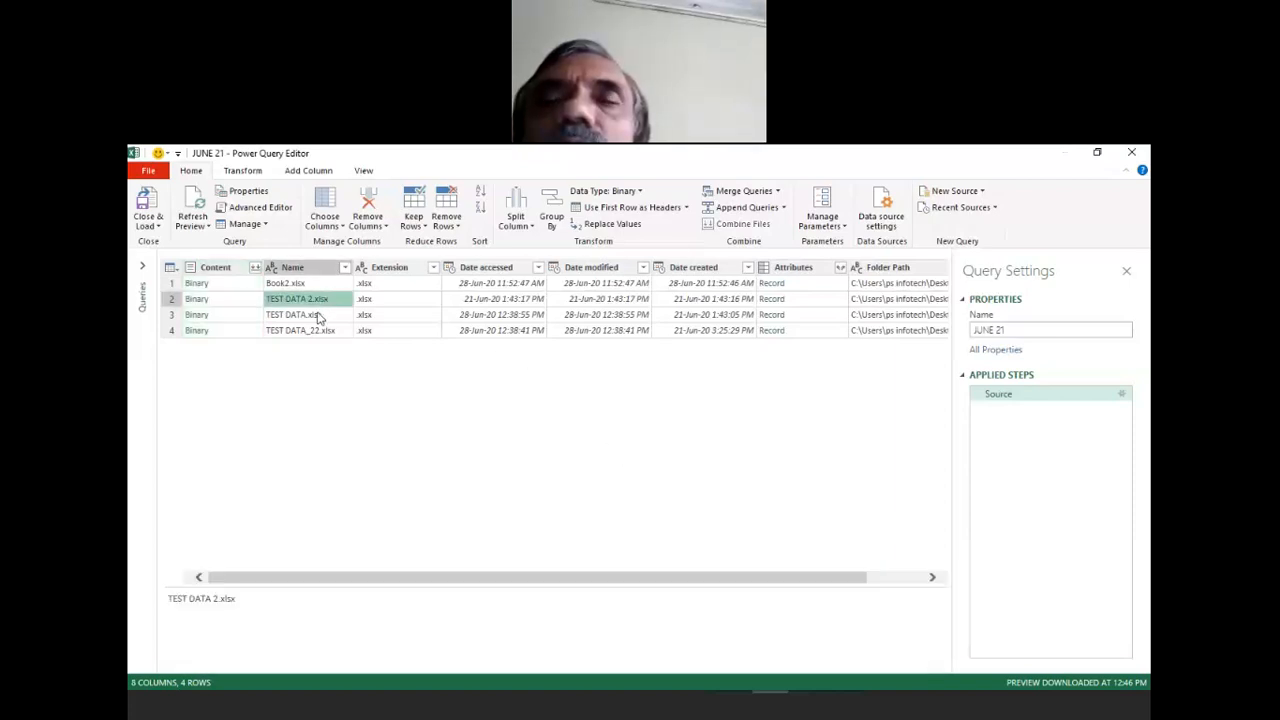
pyautogui.click(316, 315)
pyautogui.click(318, 283)
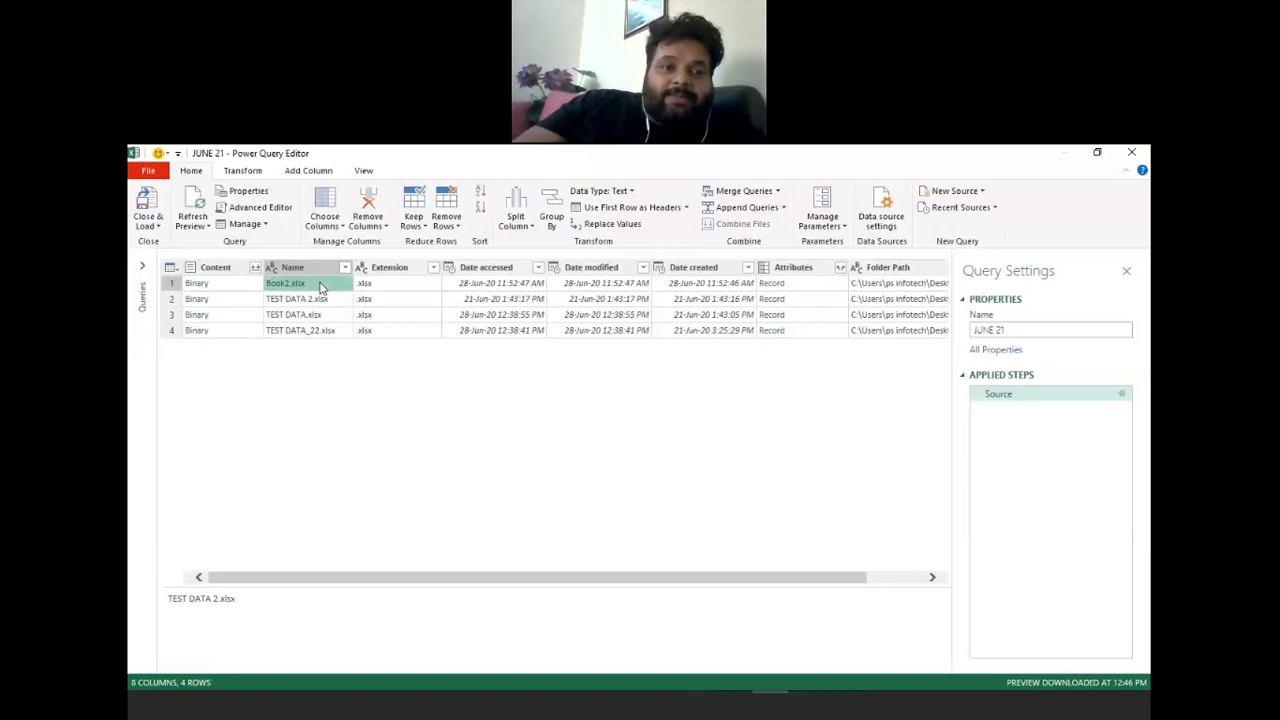
pyautogui.click(345, 267)
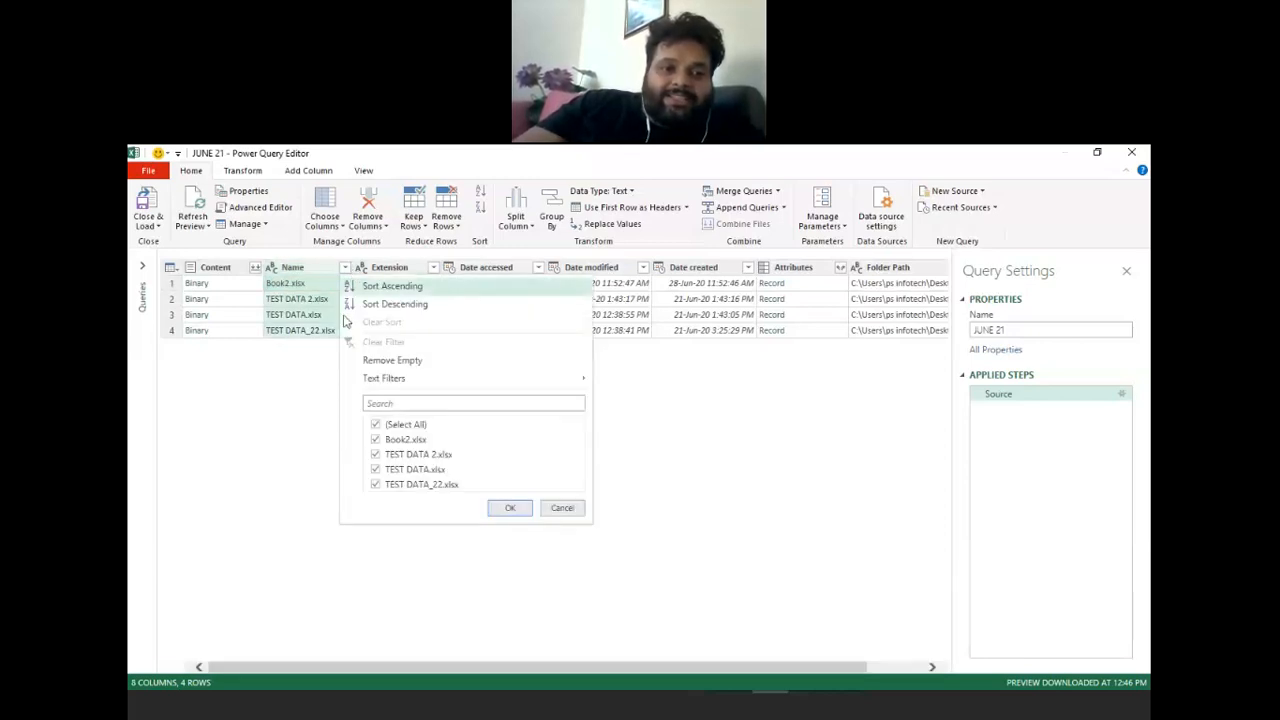
pyautogui.click(377, 441)
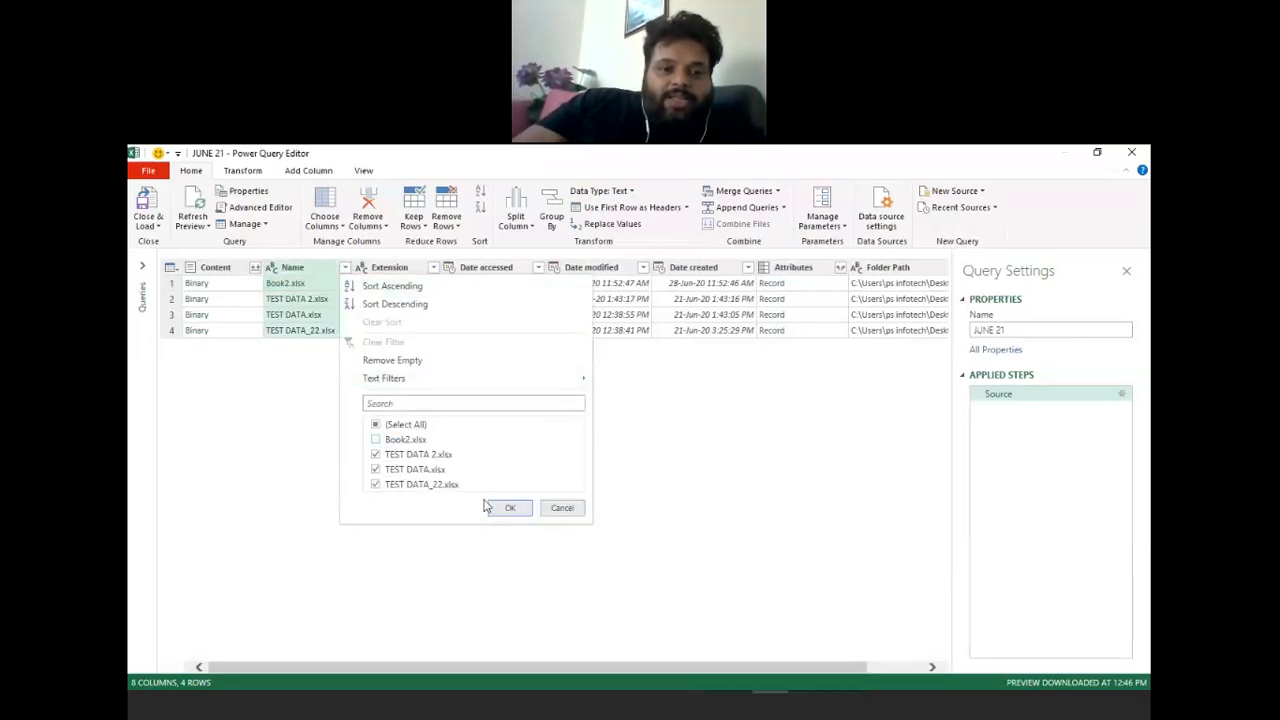
pyautogui.click(515, 512)
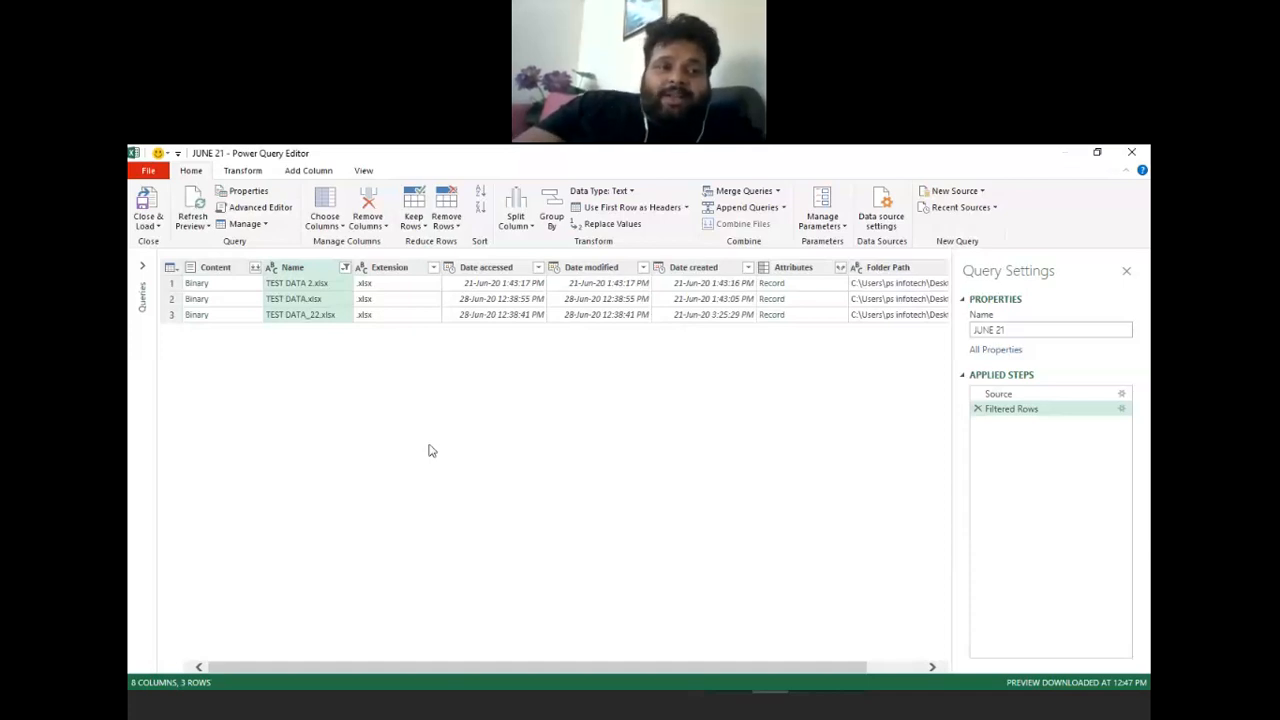
# - Combine the remaining workbooks from their Content column, extracting Sheet1 with the first file as the sample
pyautogui.click(256, 270)
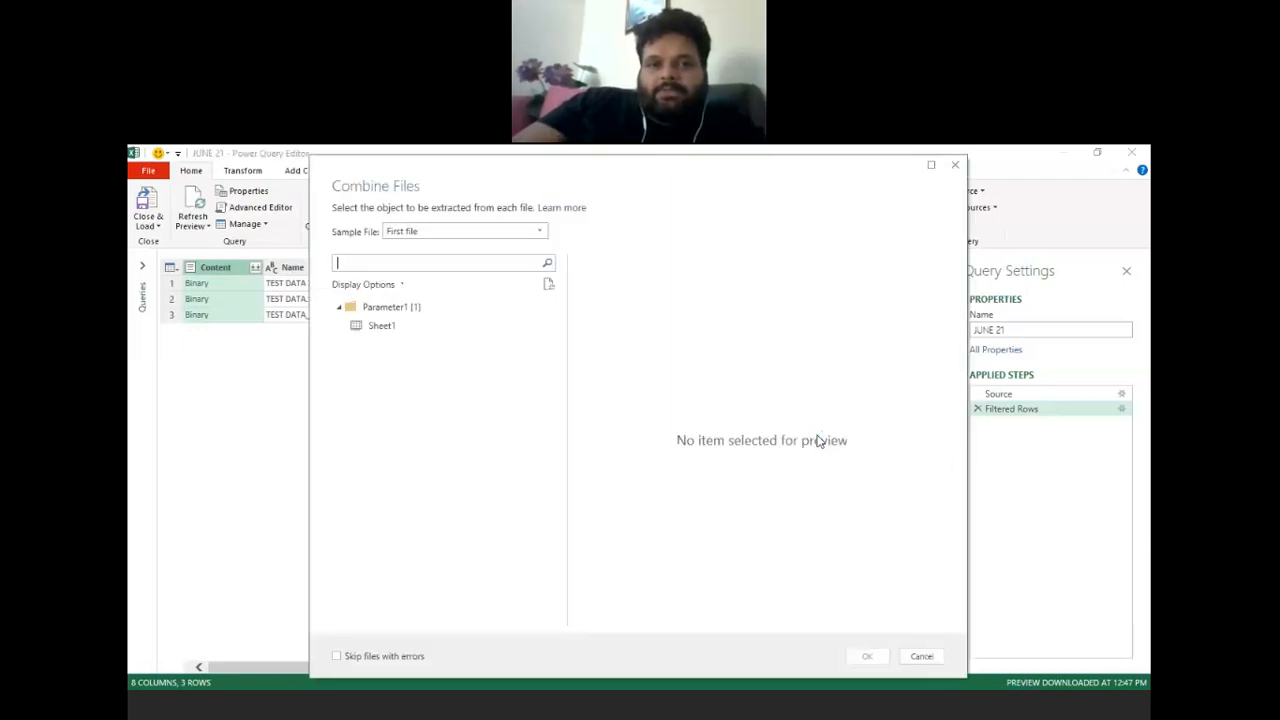
pyautogui.click(390, 329)
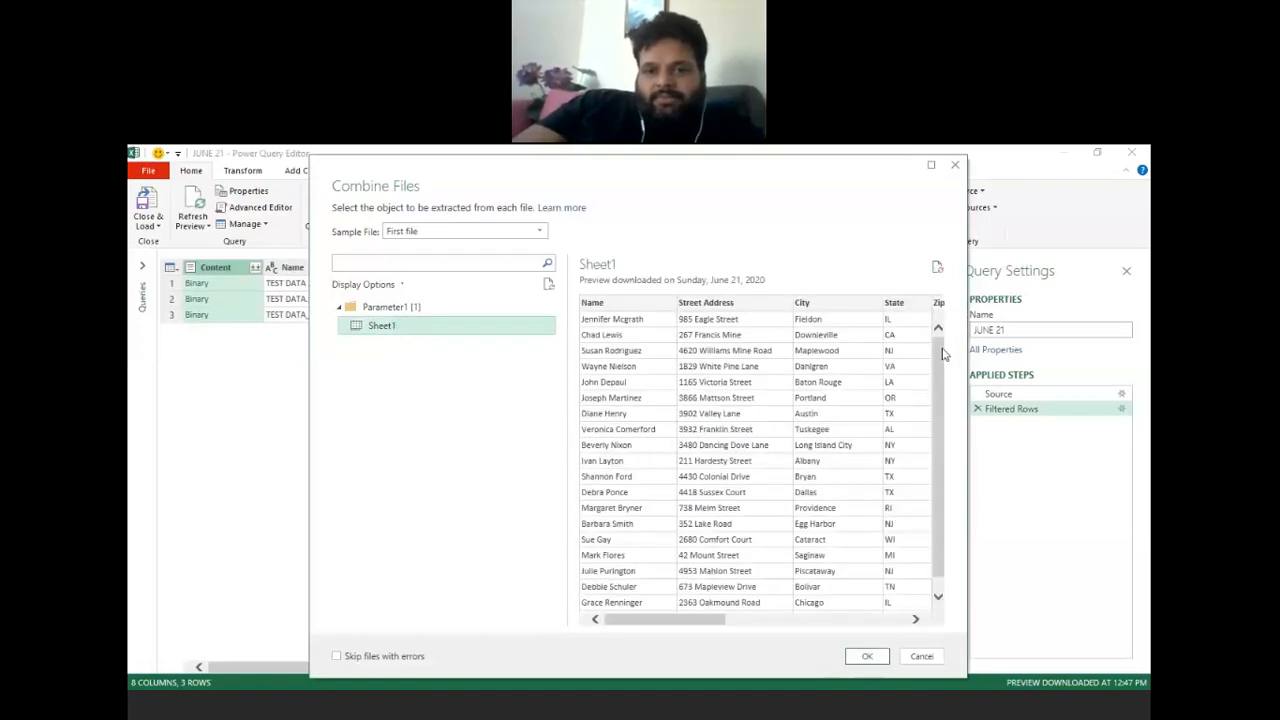
pyautogui.moveTo(940, 355); pyautogui.dragTo(941, 354)
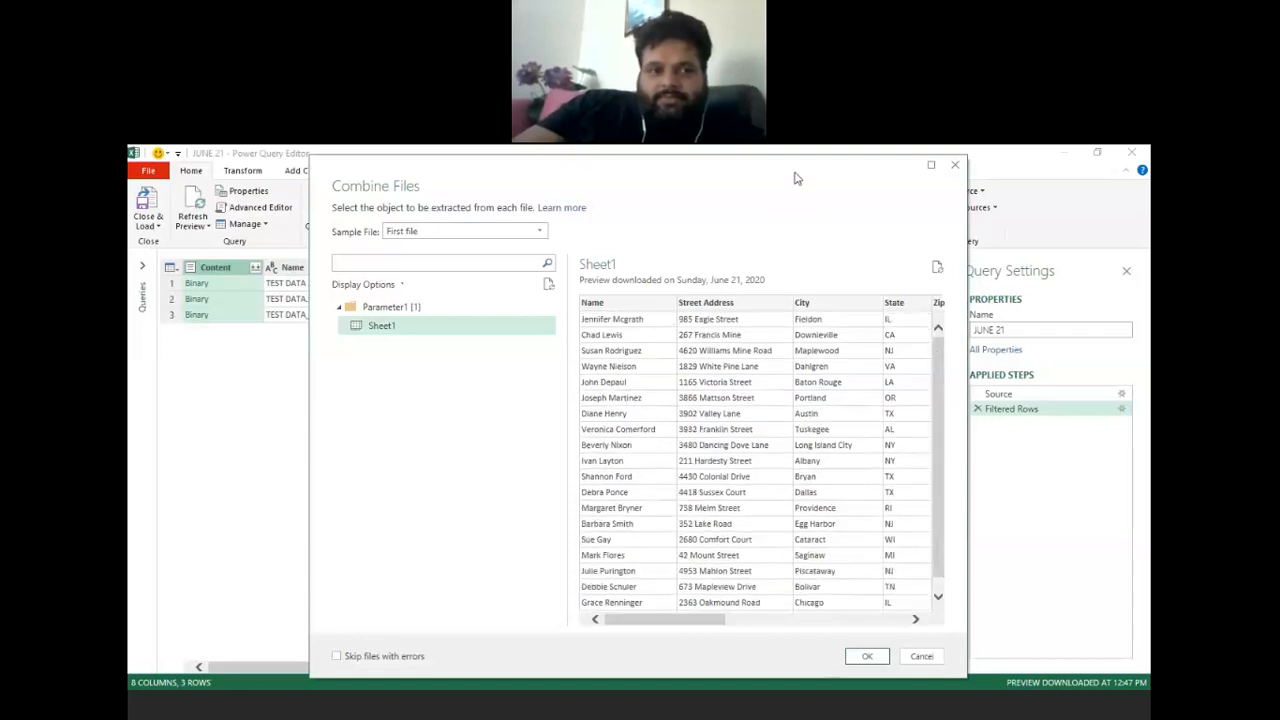
pyautogui.moveTo(689, 176); pyautogui.dragTo(583, 174)
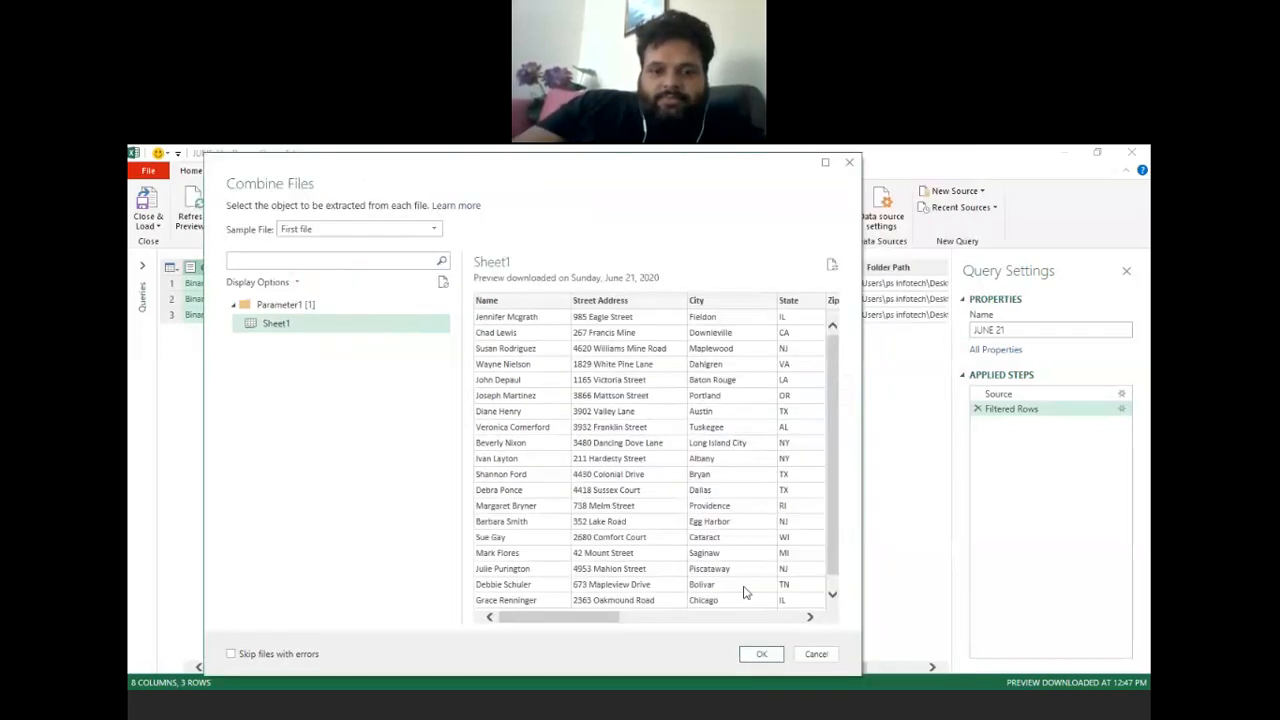
pyautogui.click(766, 660)
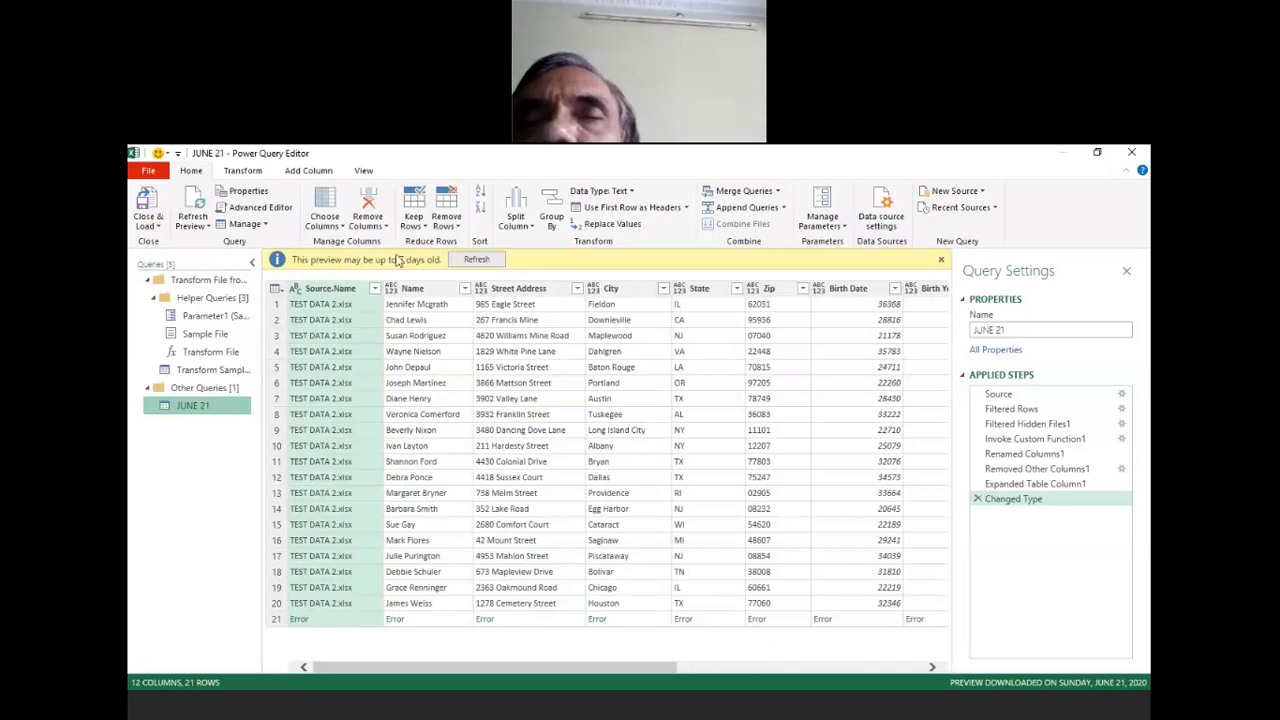
# - Refresh the combined data preview, check which source files the Source.Name filter offers, and collapse the query list
pyautogui.click(484, 259)
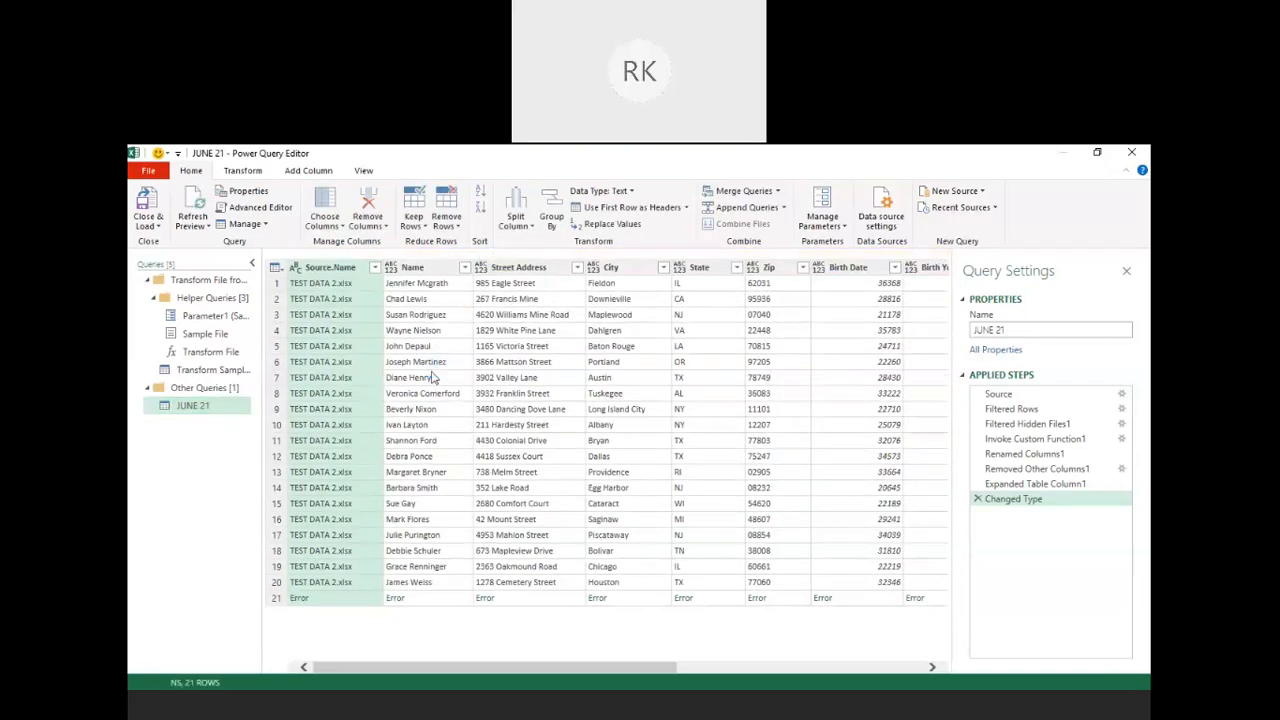
pyautogui.click(374, 268)
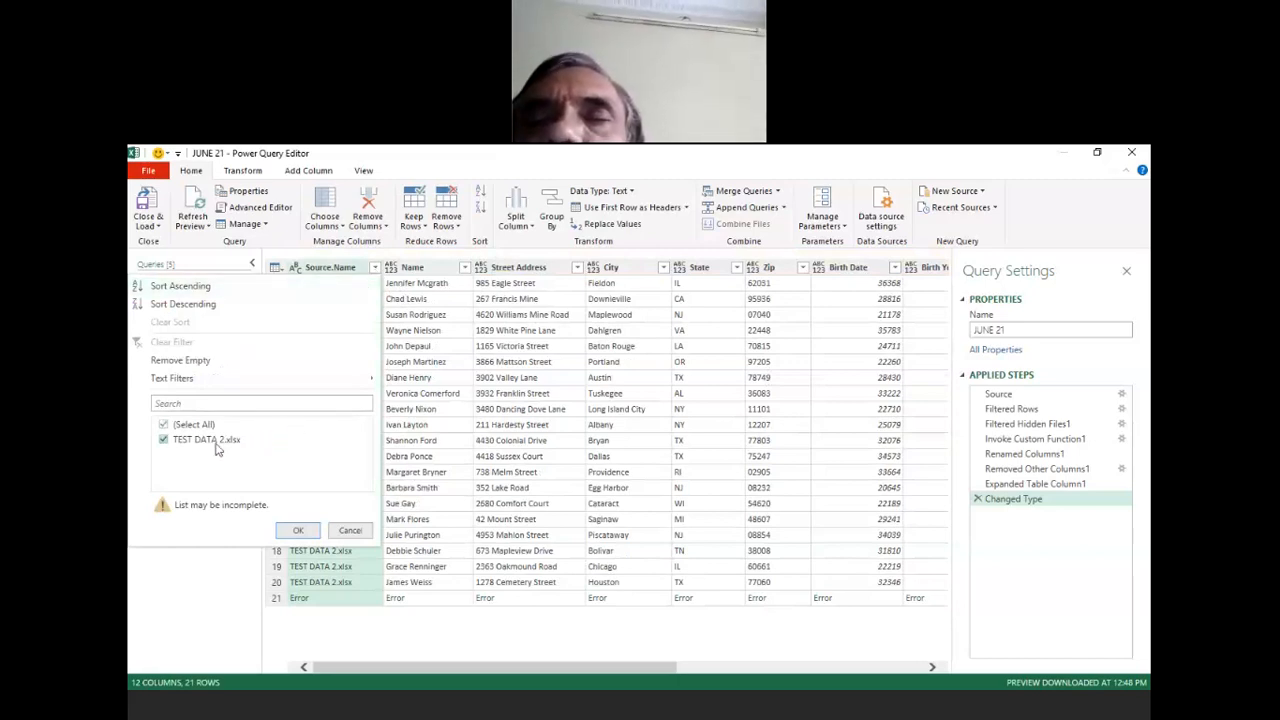
pyautogui.click(350, 530)
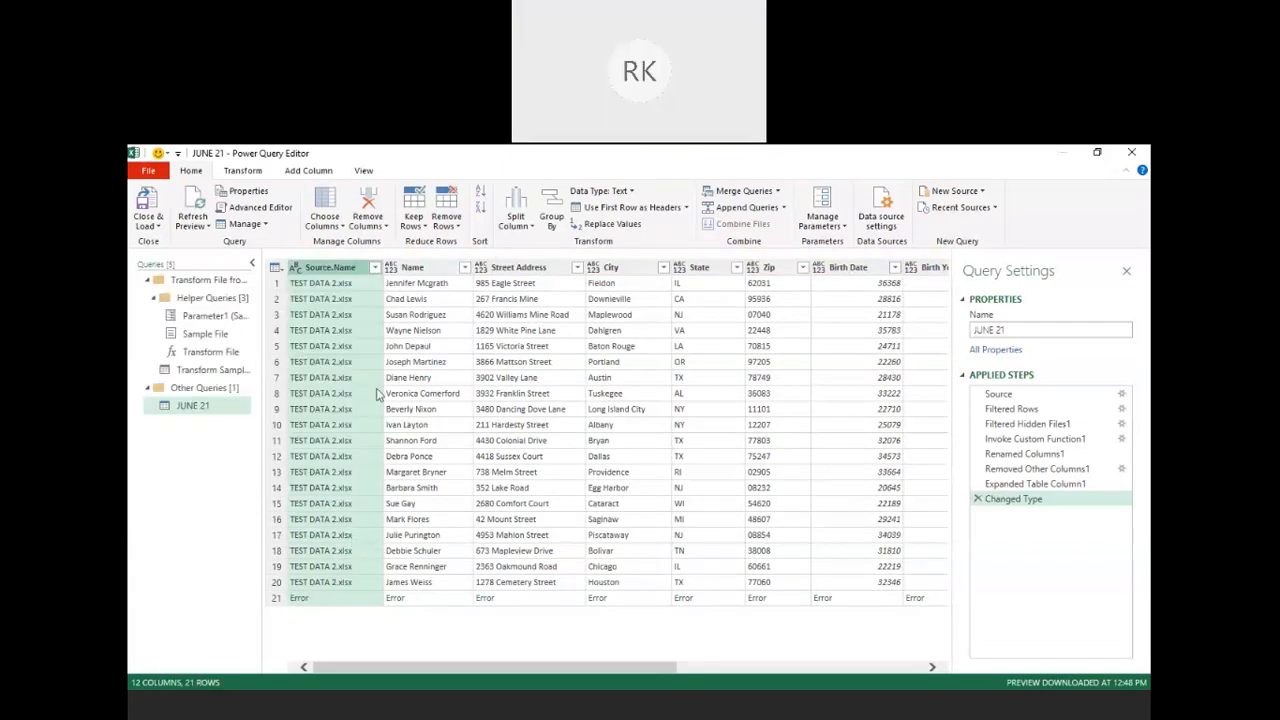
pyautogui.click(375, 270)
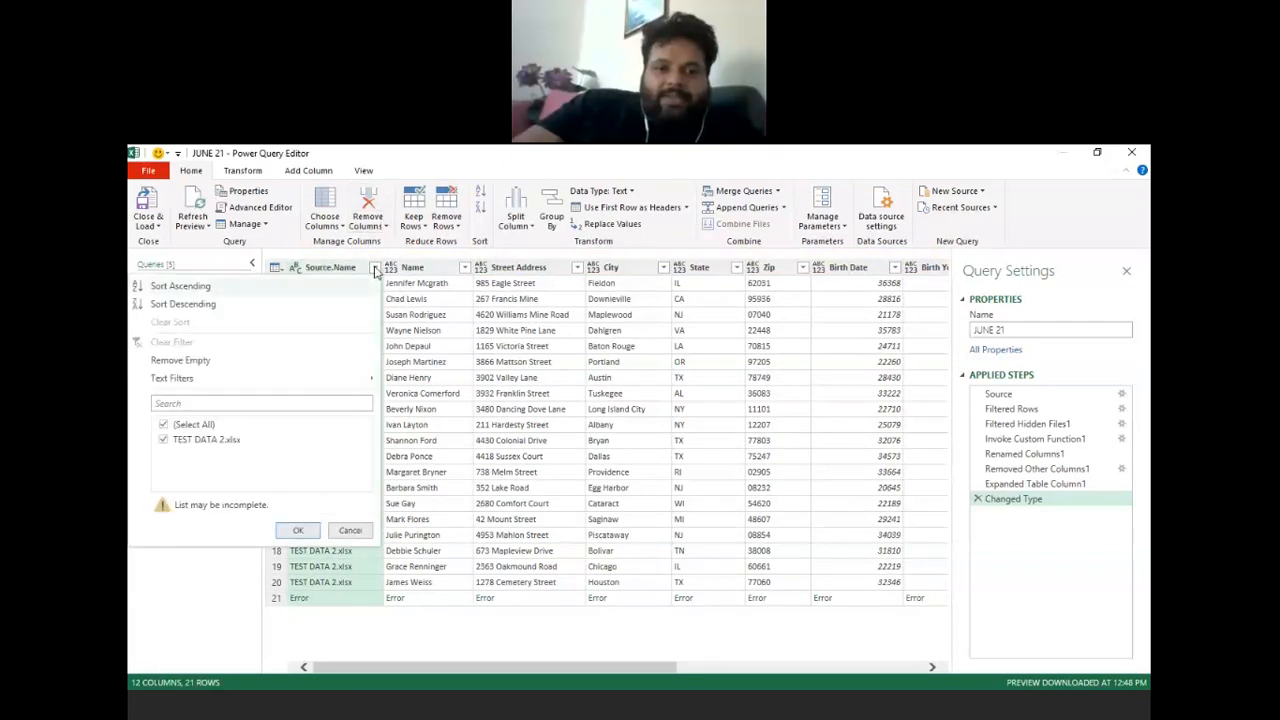
pyautogui.click(375, 270)
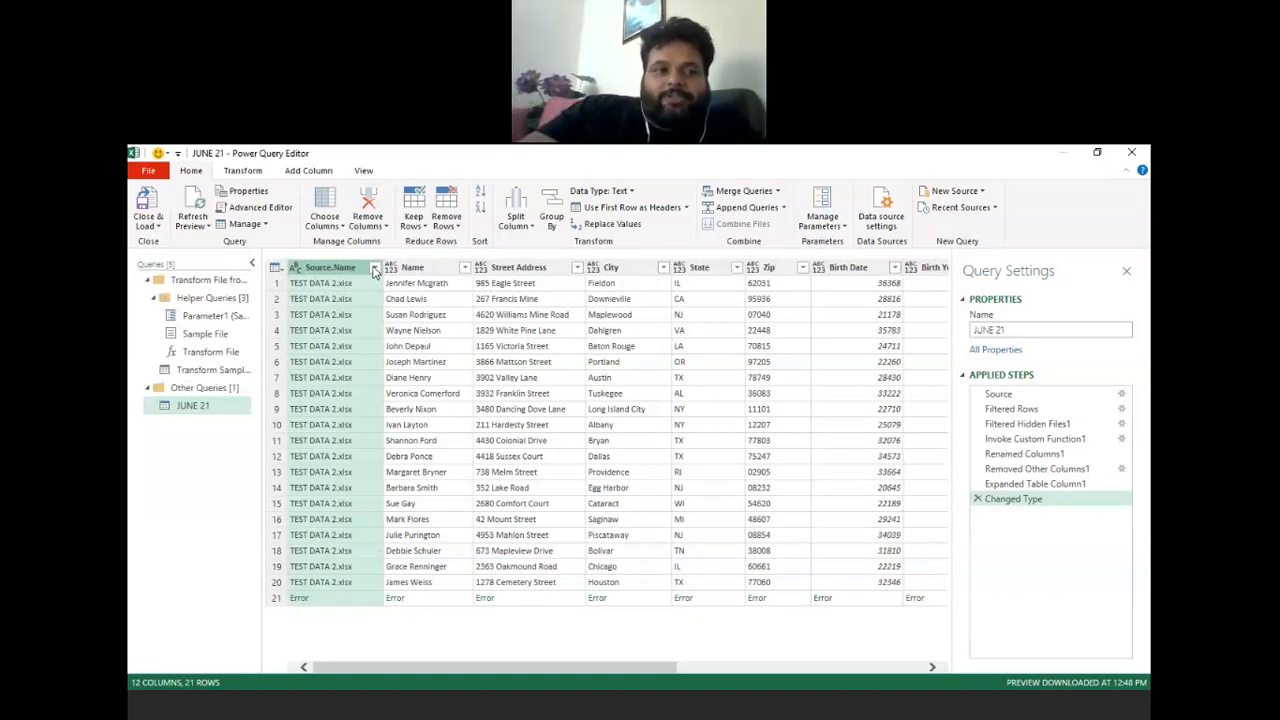
pyautogui.click(252, 264)
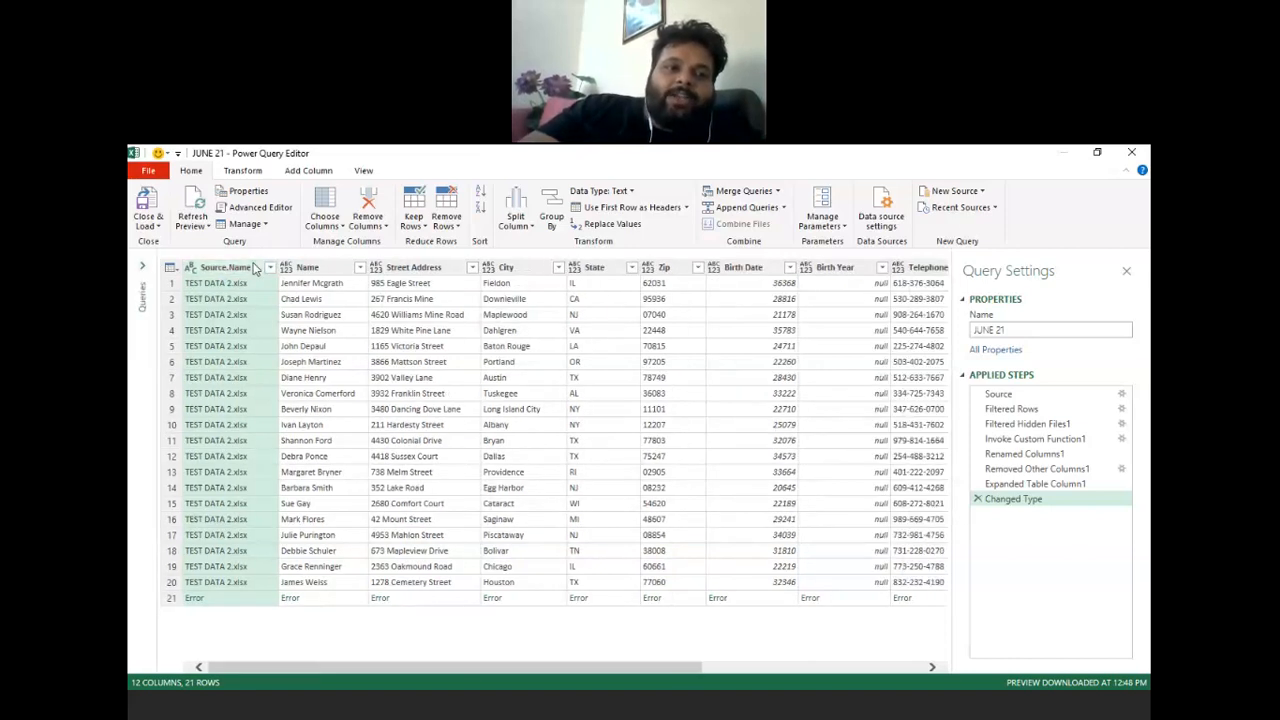
# - Load the combined JUNE 21 query into the workbook, hide the workbook query list, and select the City values in the loaded rows
pyautogui.click(147, 208)
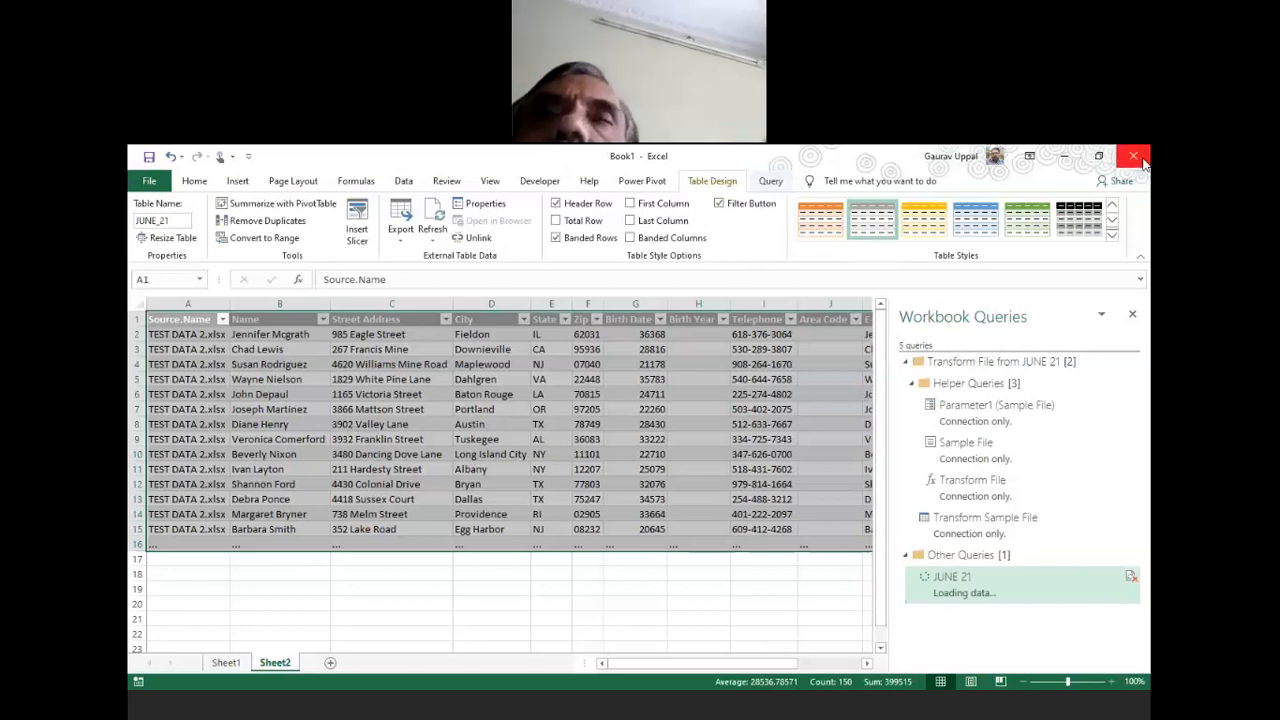
pyautogui.click(1135, 316)
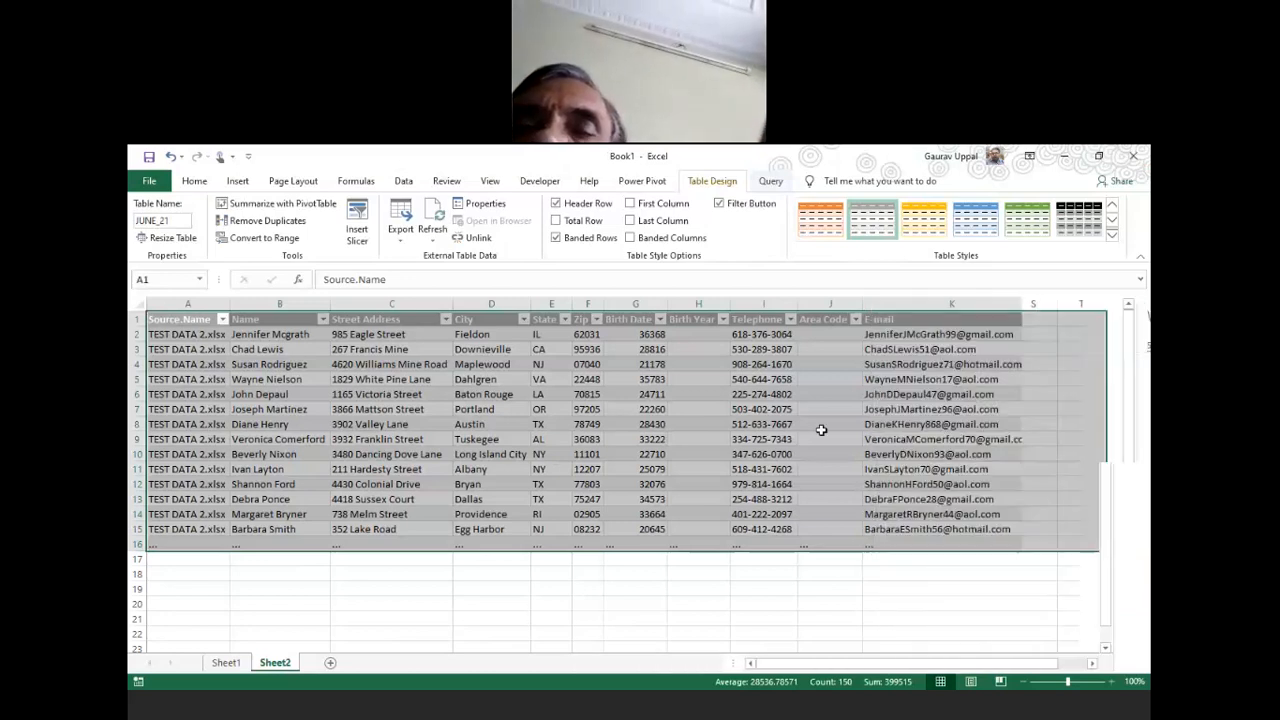
pyautogui.click(480, 410)
pyautogui.moveTo(510, 338); pyautogui.dragTo(528, 527)
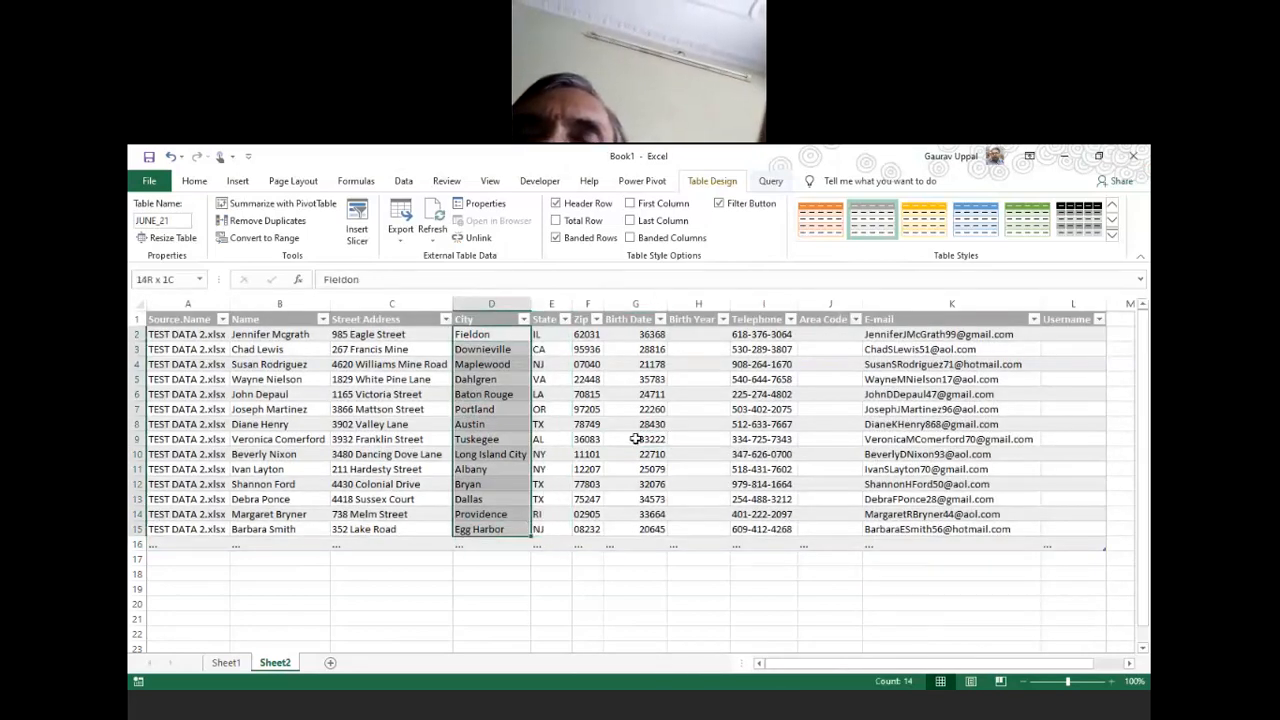
pyautogui.hotkey('alt', 'Tab')
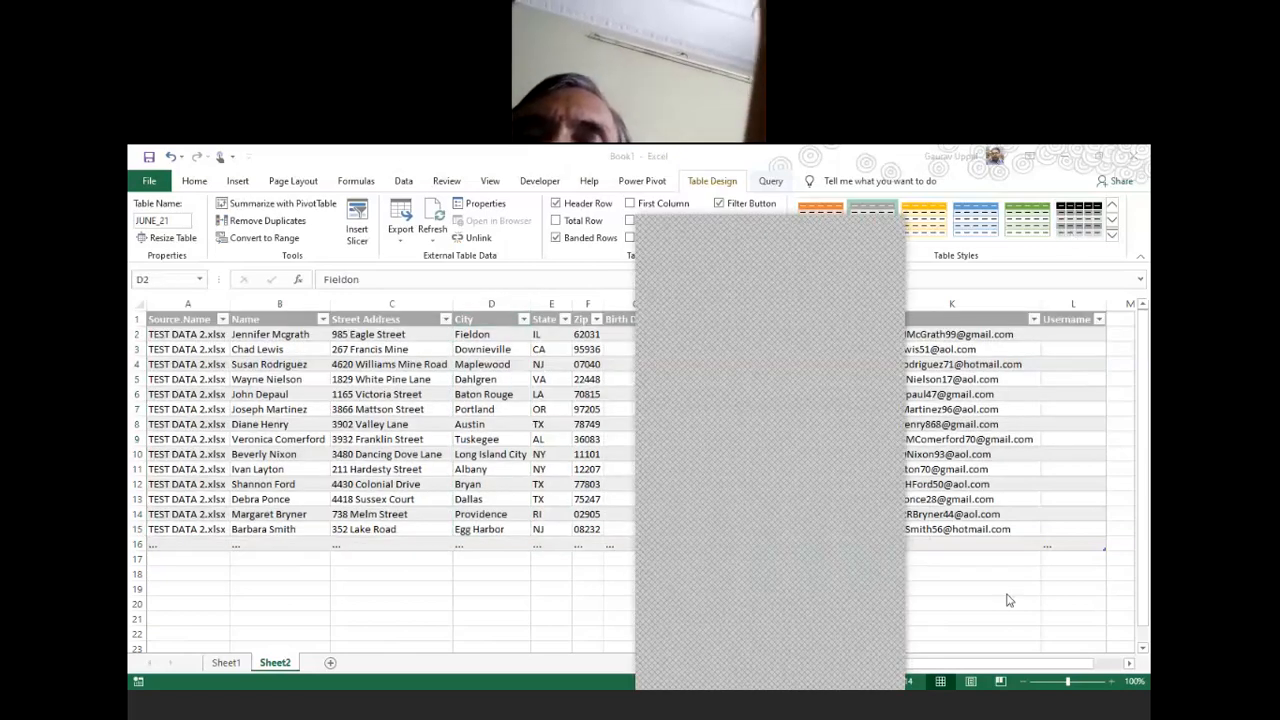